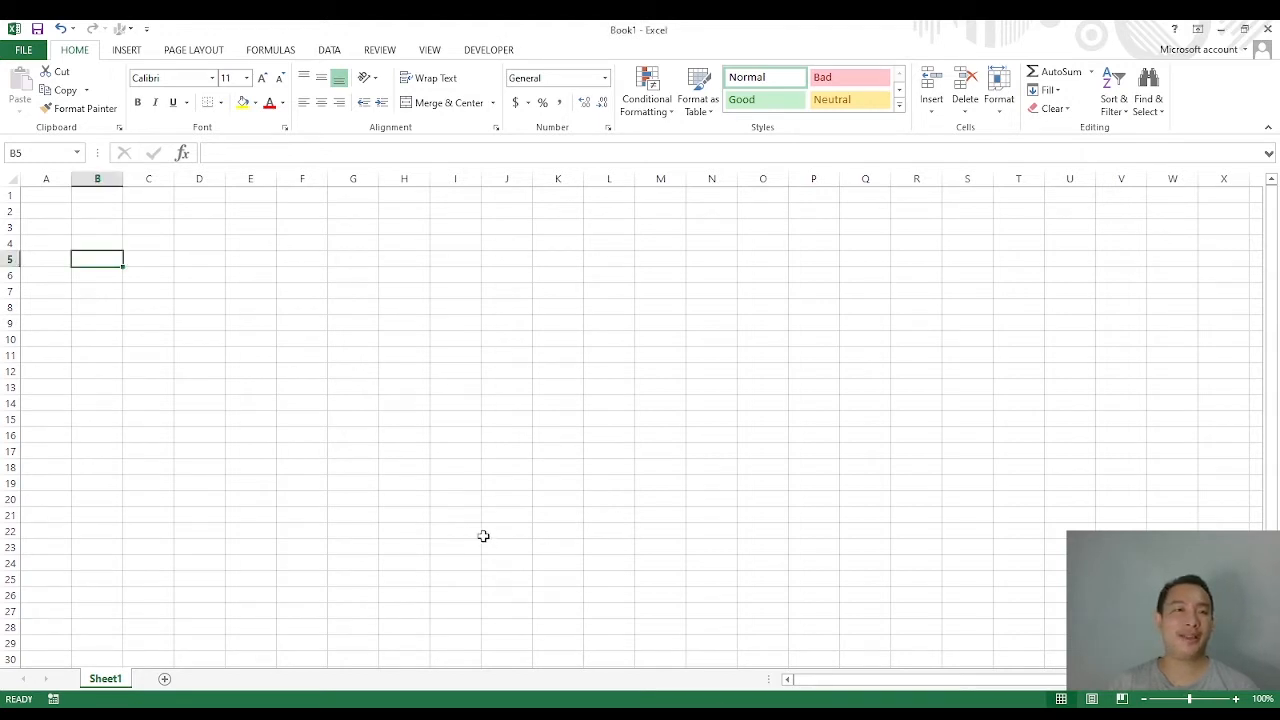
left_click(286, 368)
left_click(104, 261)
left_click(265, 240)
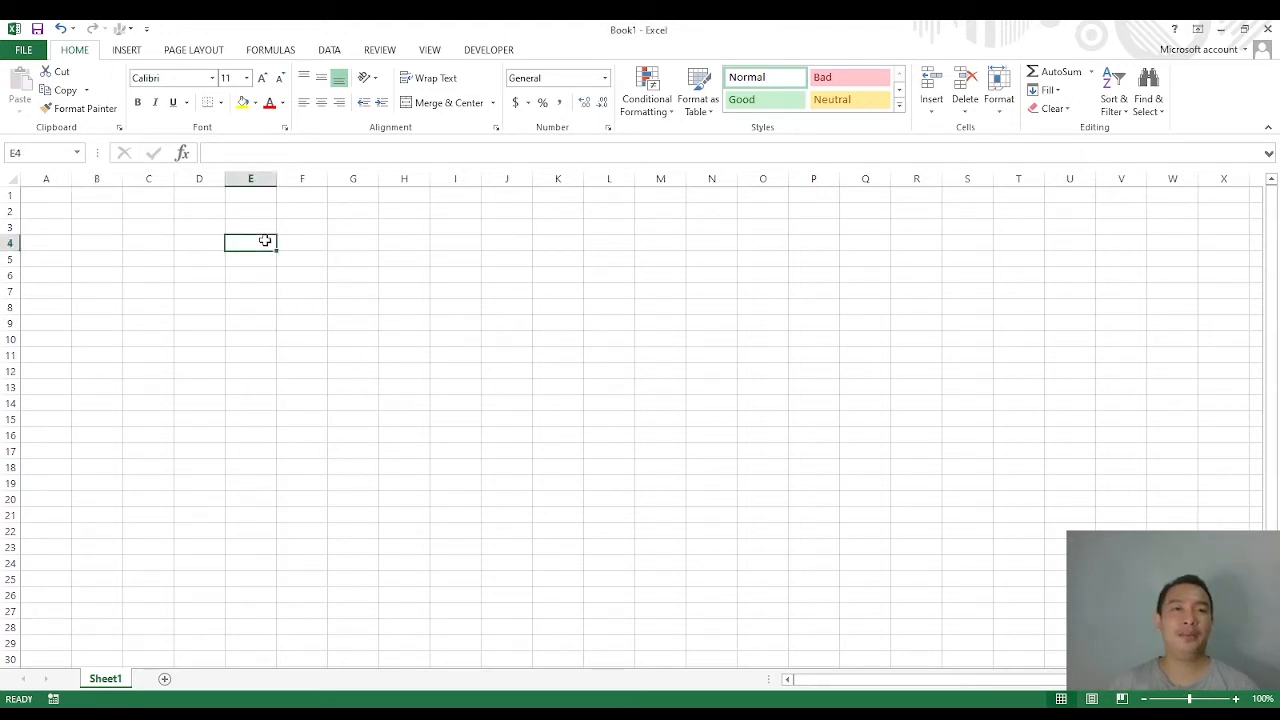
left_click(120, 52)
left_click(182, 55)
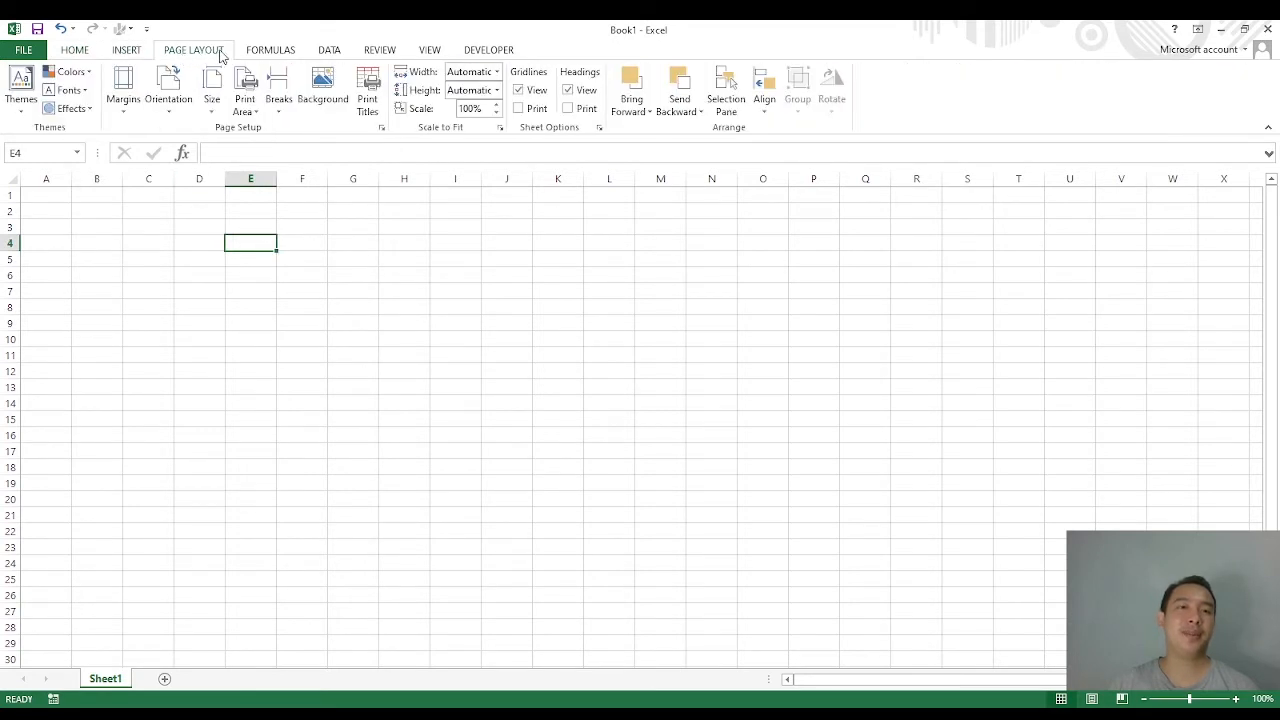
left_click(272, 52)
left_click(327, 51)
left_click(370, 51)
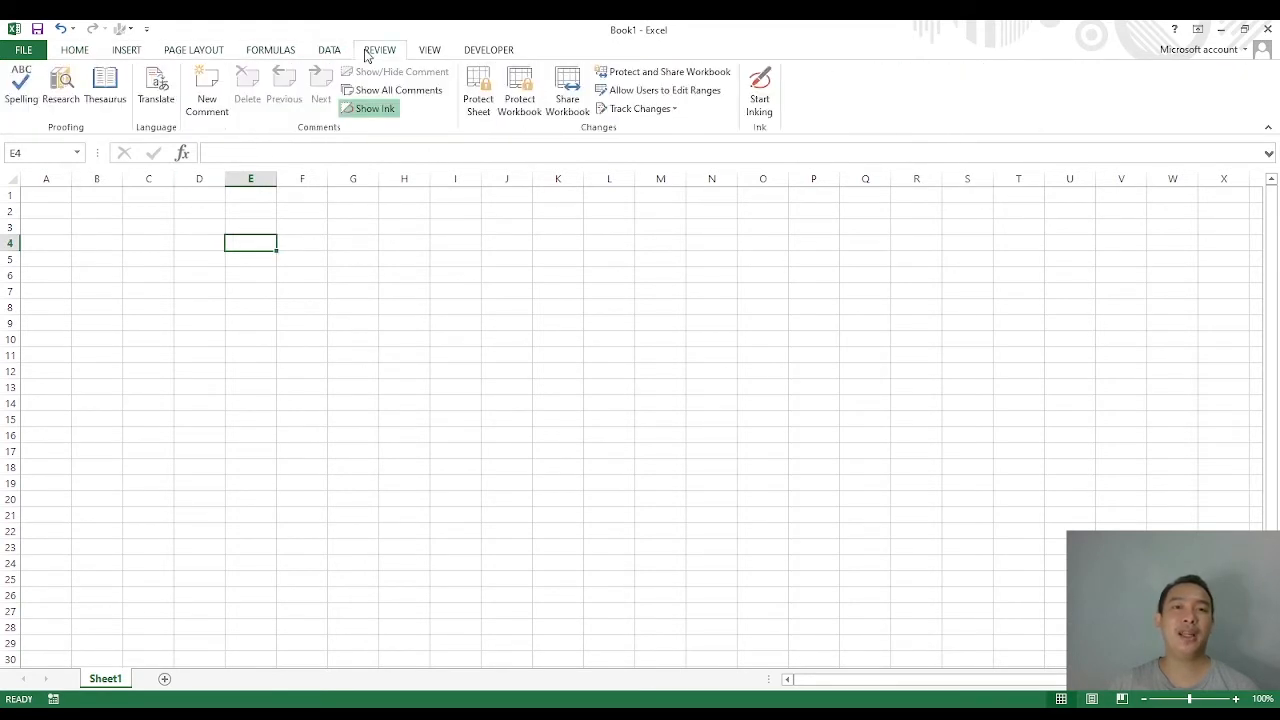
left_click(428, 52)
left_click(500, 56)
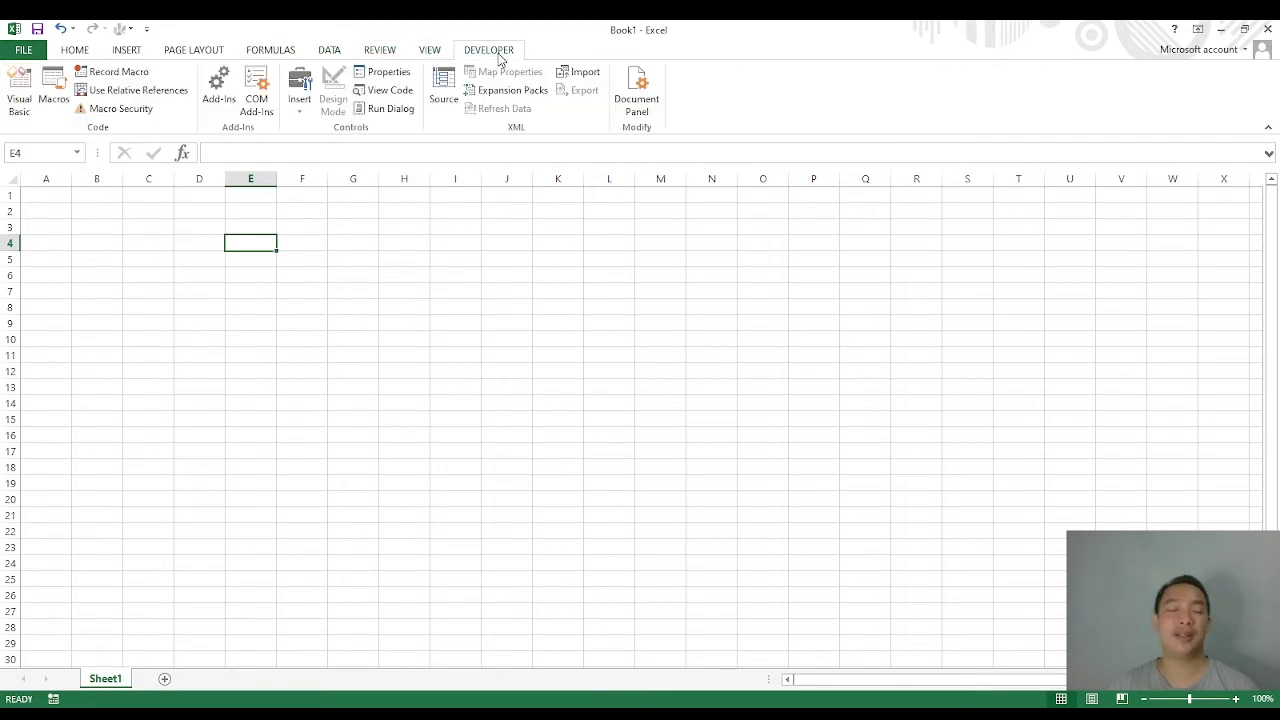
left_click(159, 290)
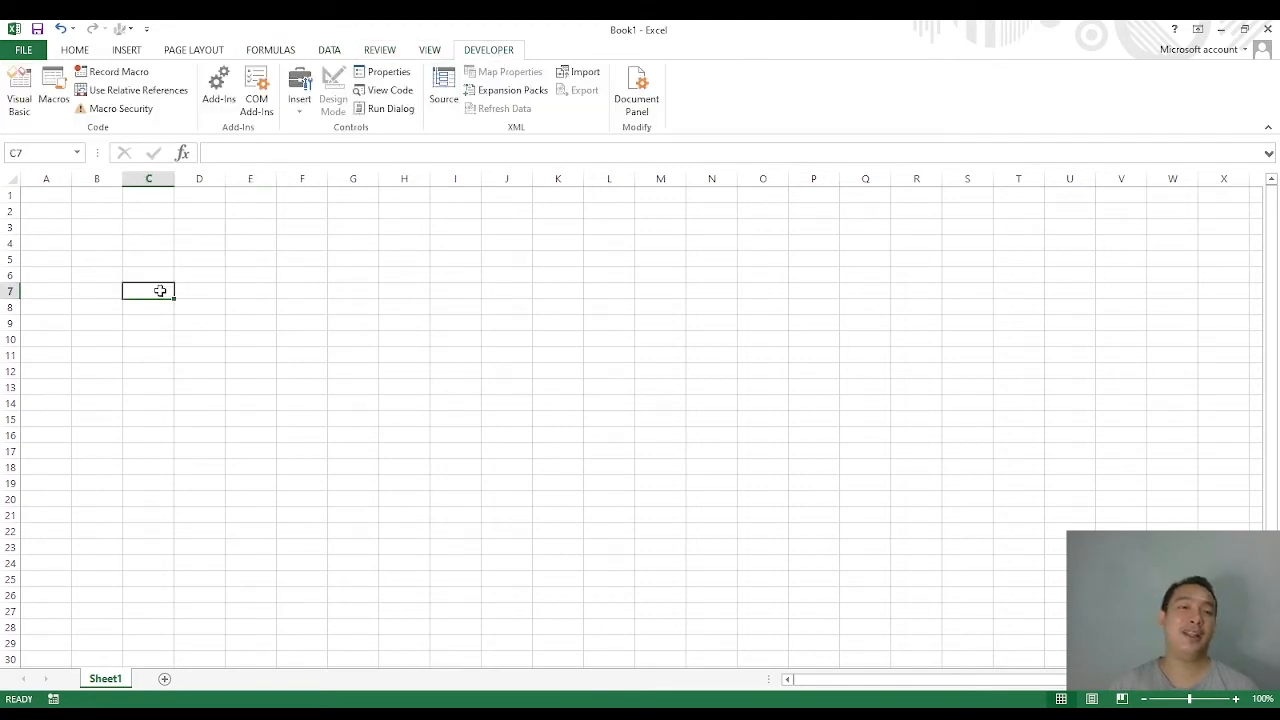
left_click(99, 240)
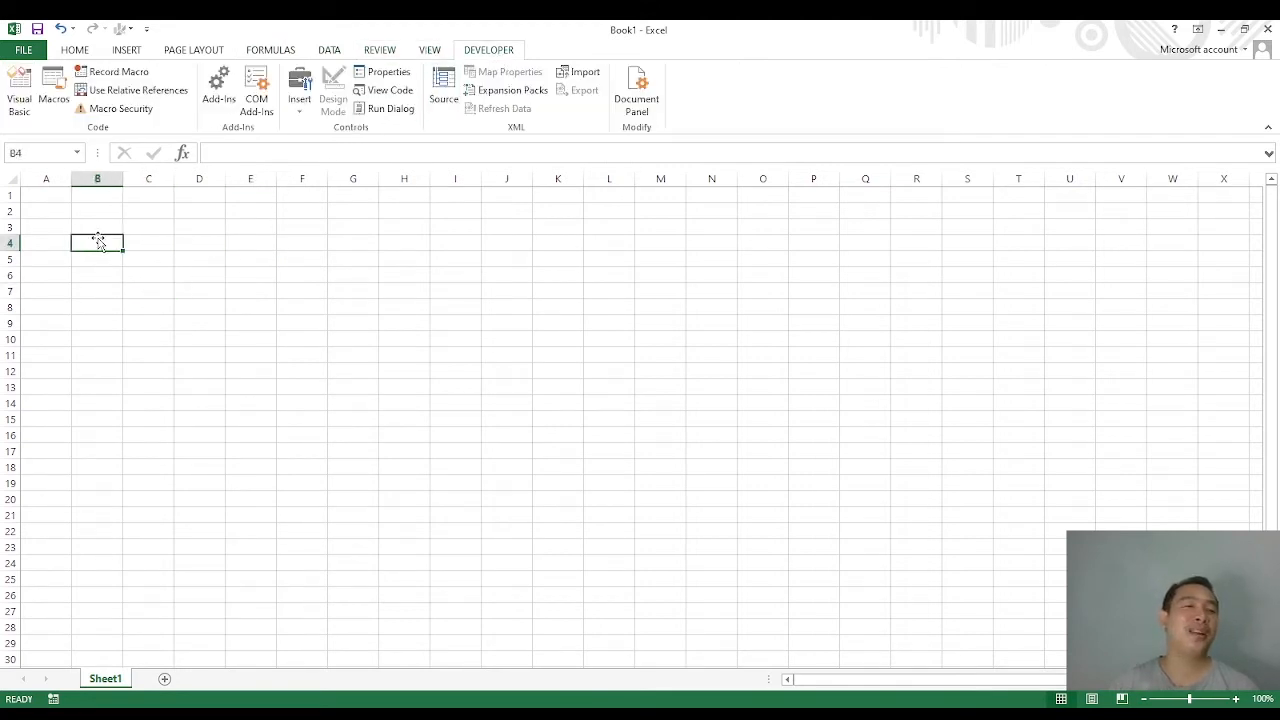
left_click(59, 199)
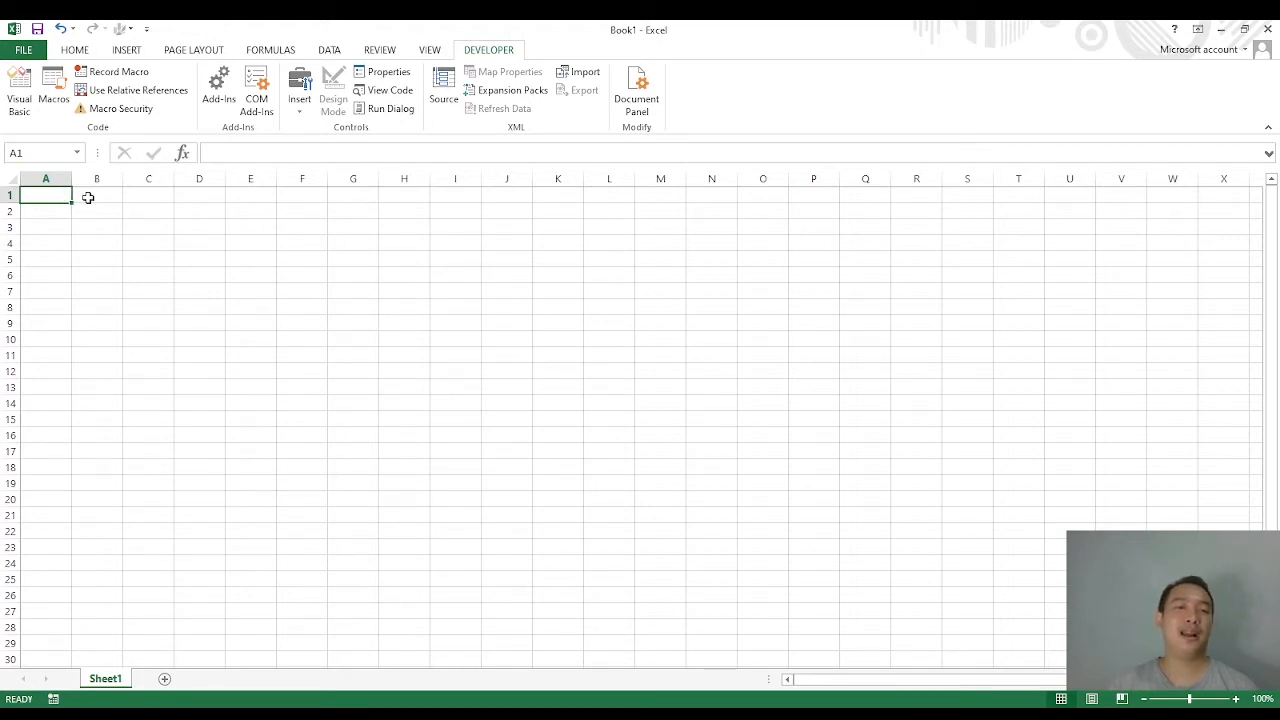
left_click(100, 195)
left_click(101, 226)
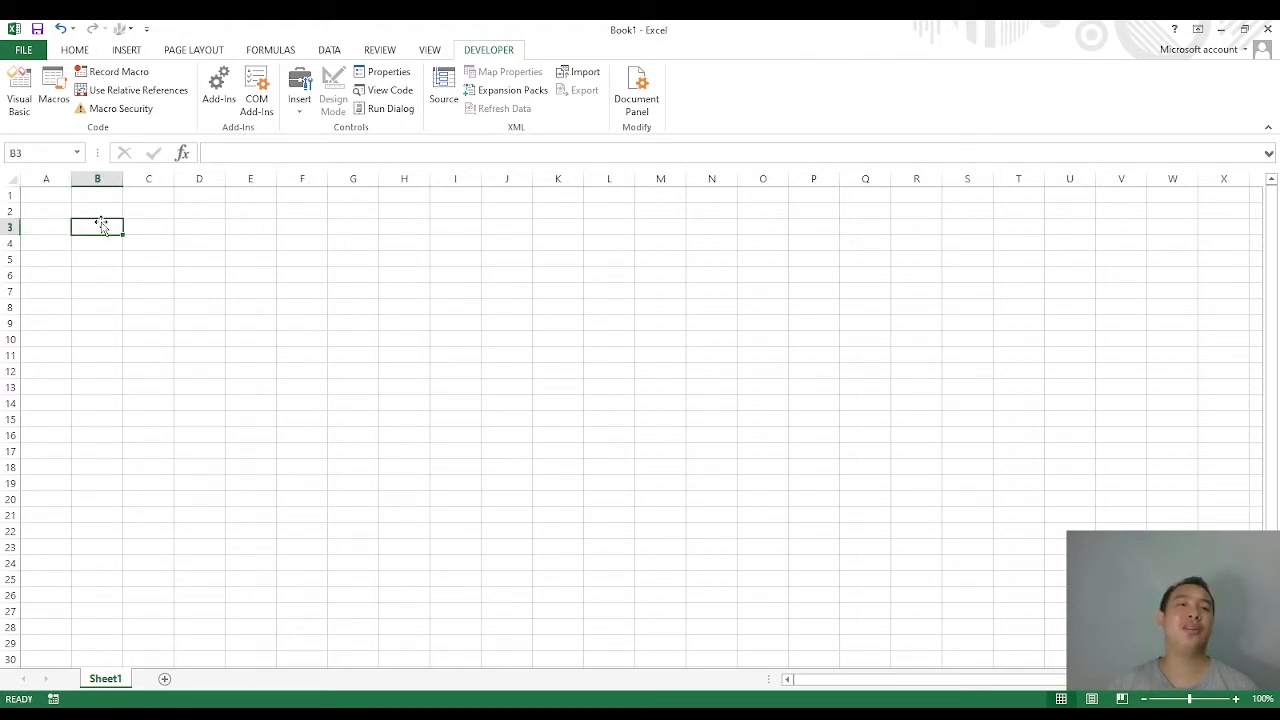
left_click(94, 209)
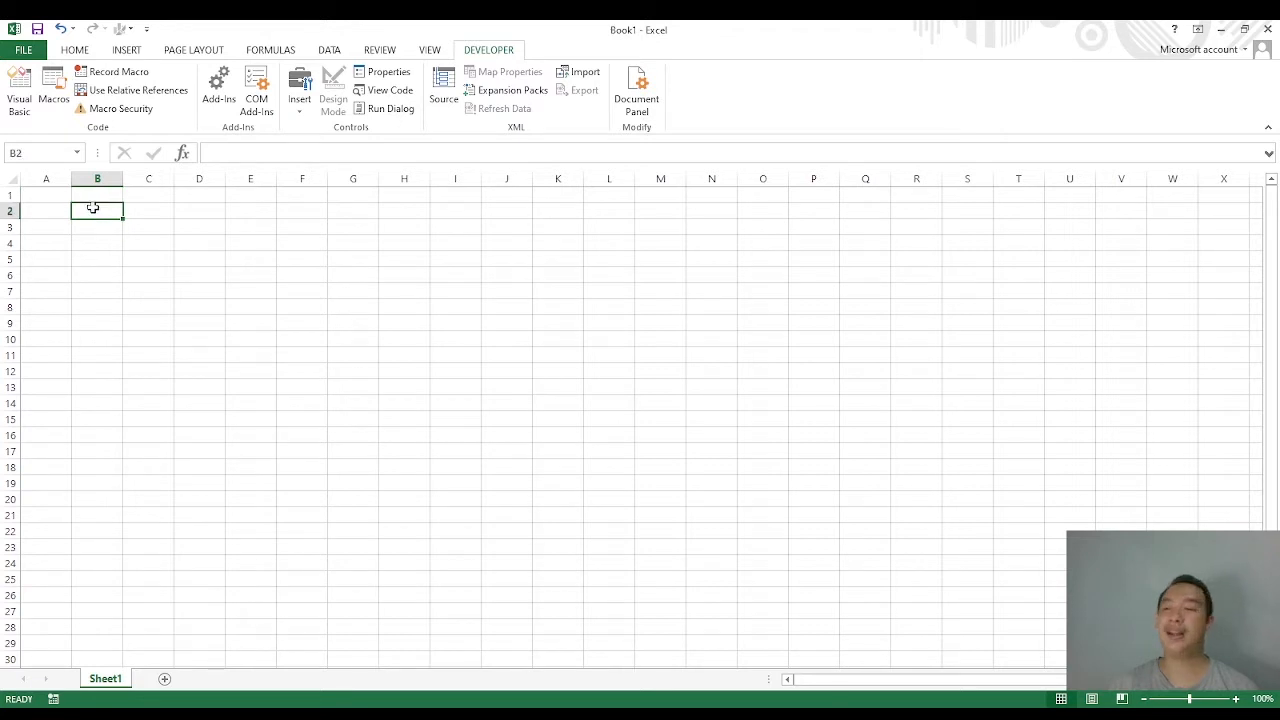
Step: Enter the column headers Nomor, X and y in cells A1, B1 and C1
left_click(53, 191)
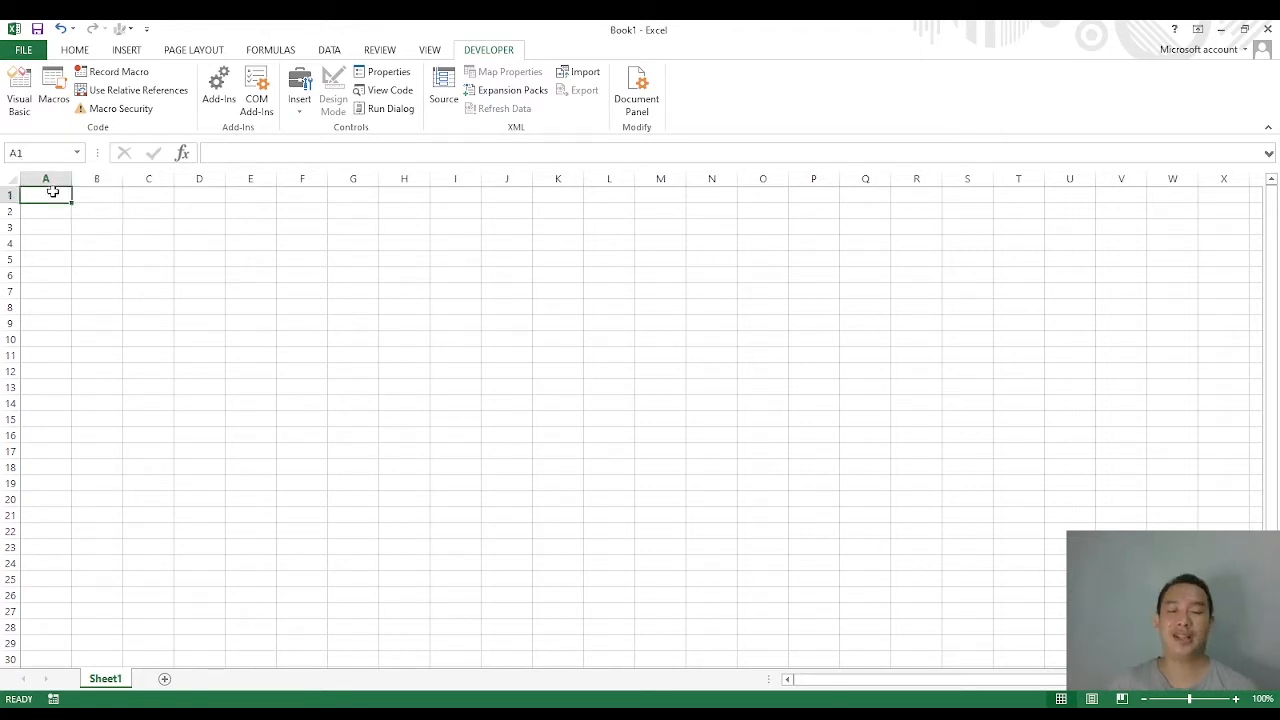
type("Nomor")
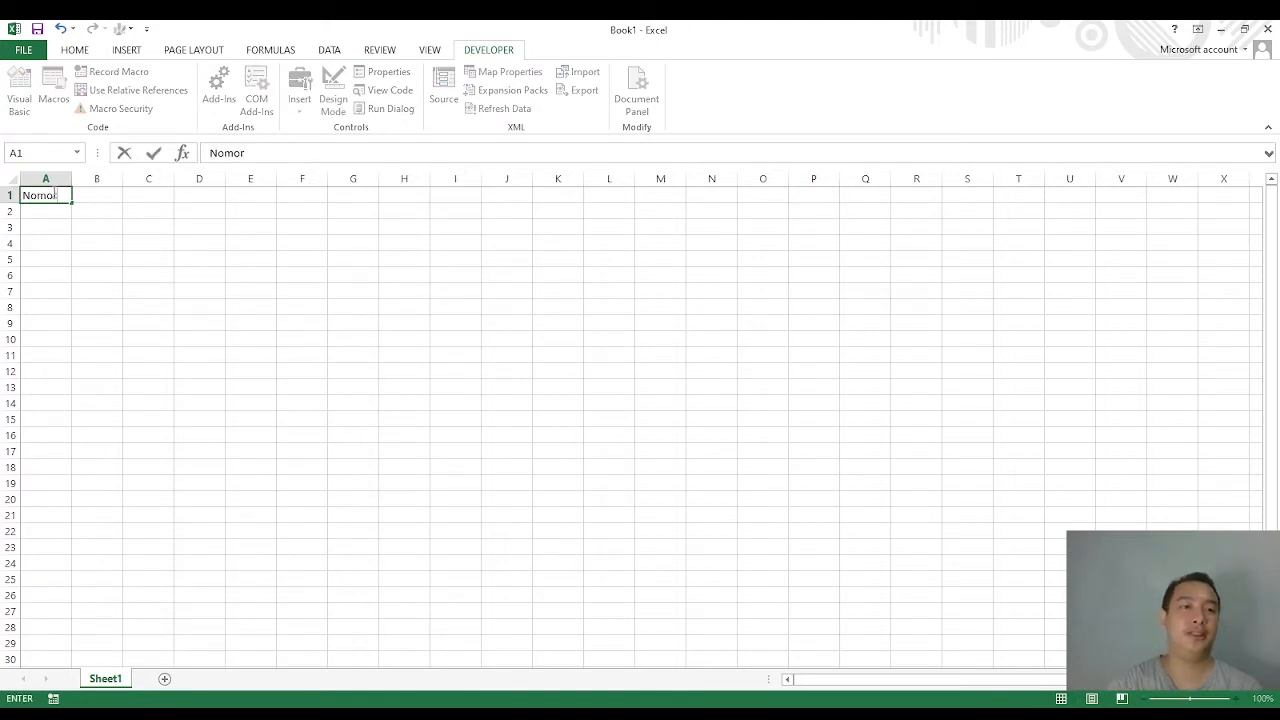
key("Return")
key("Right")
key("Up")
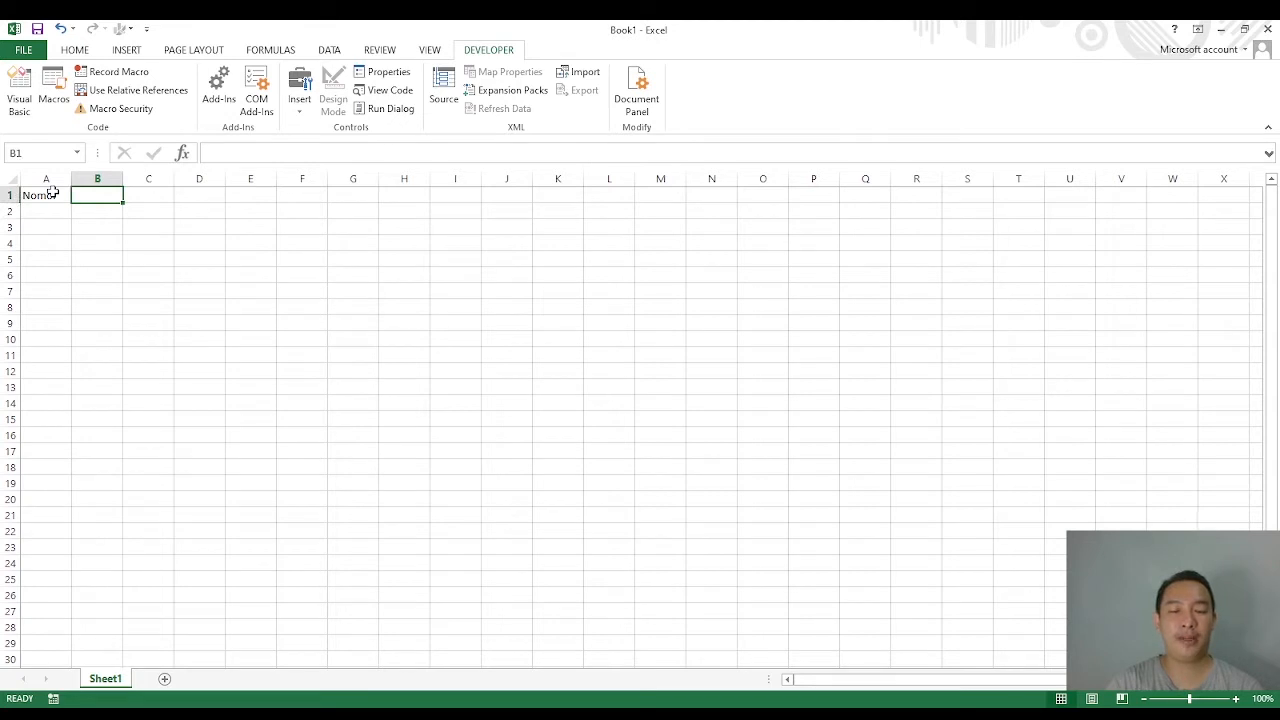
type("X")
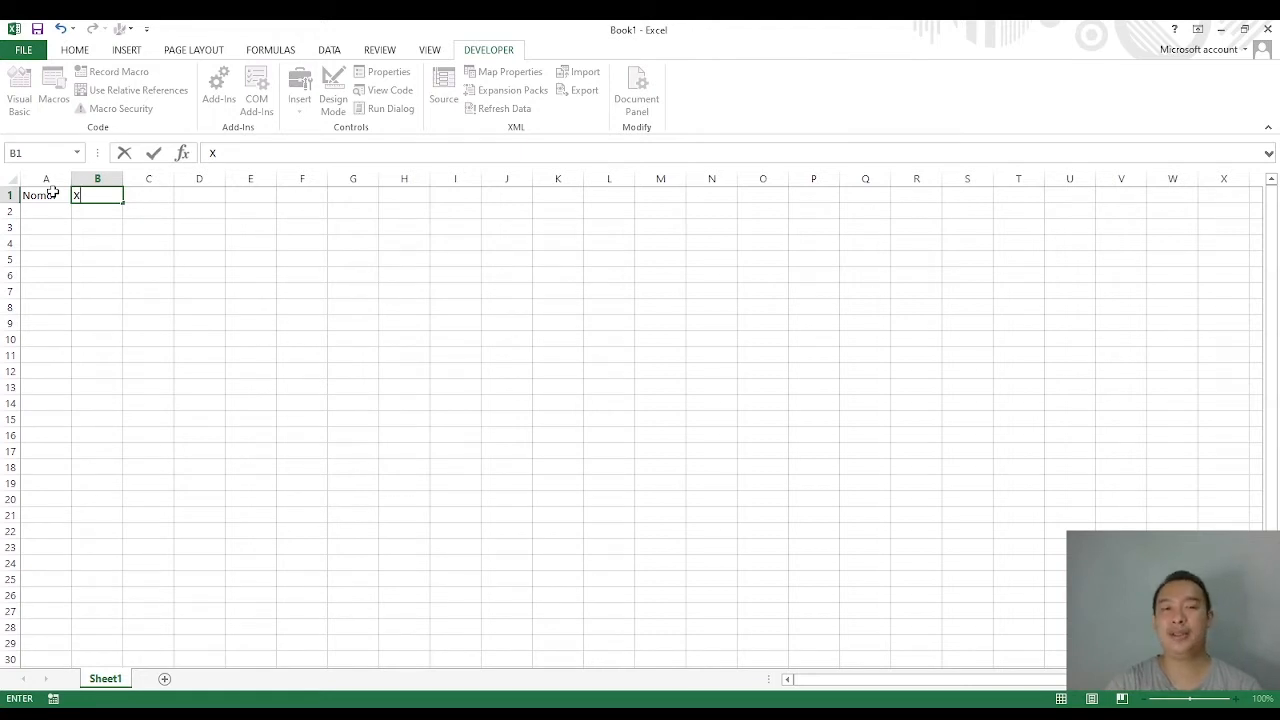
key("Tab")
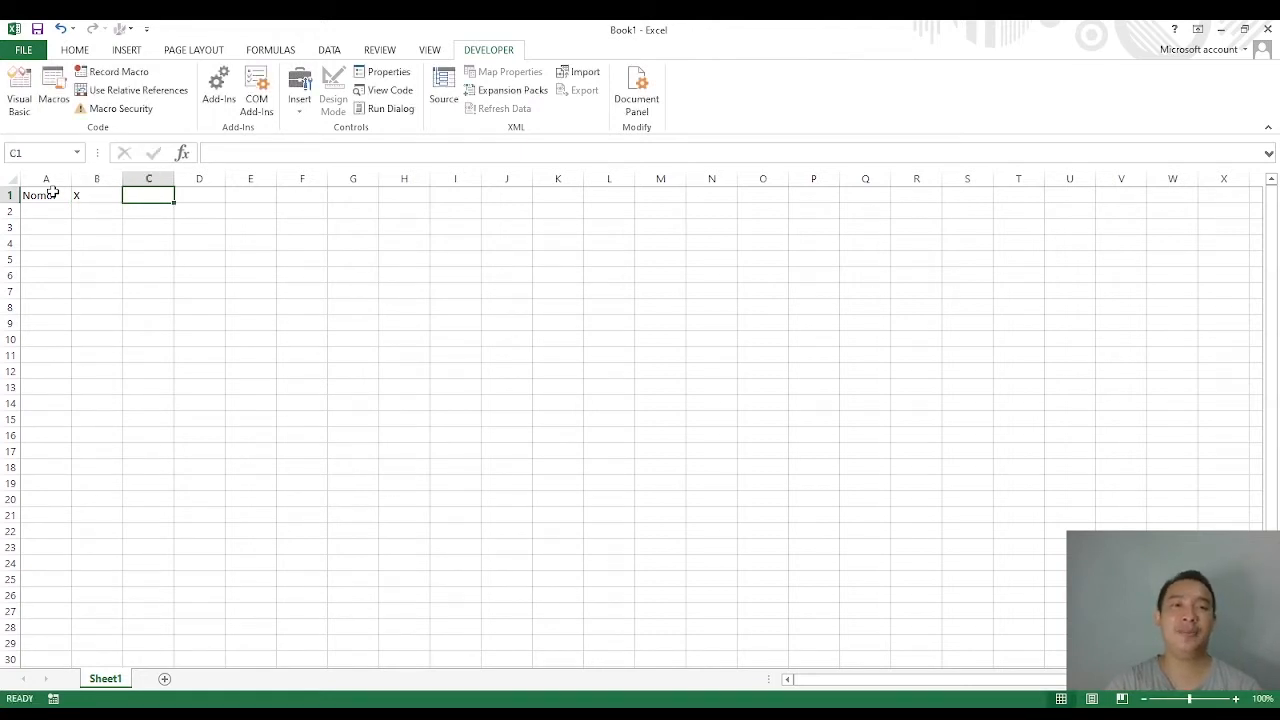
type("y")
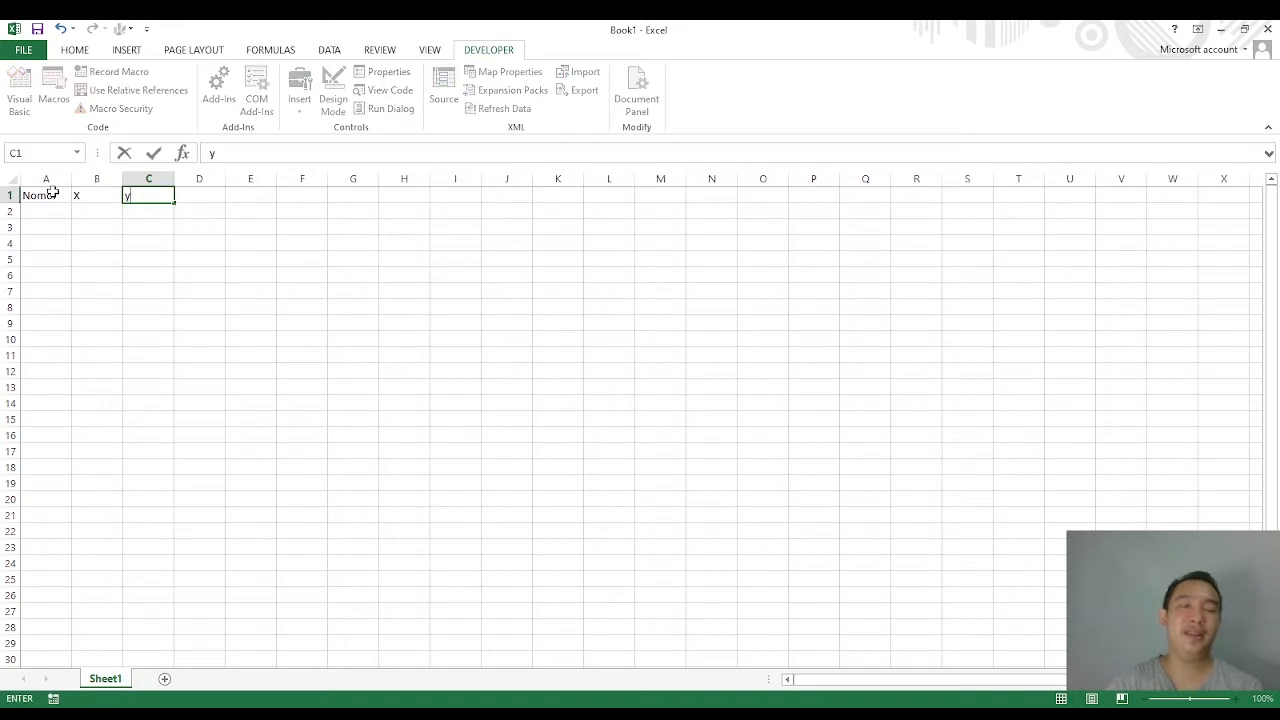
key("Tab")
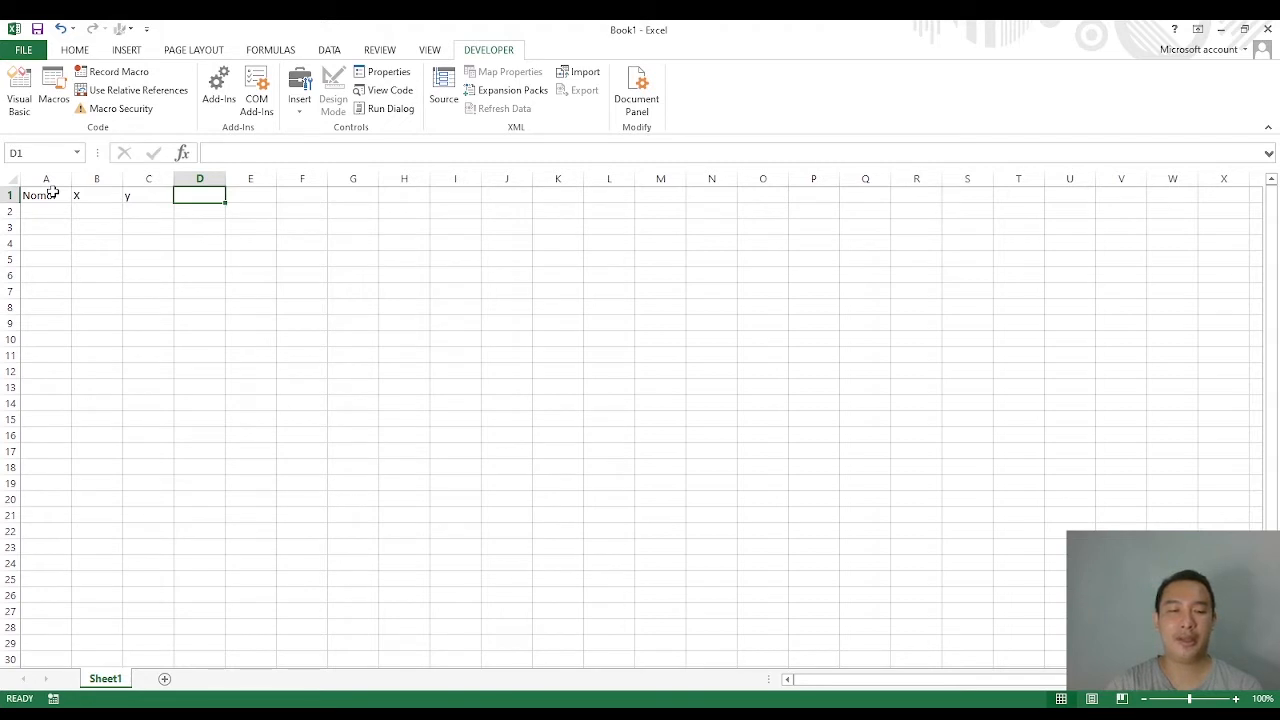
Step: Enter the multiplication column header X*Y in cell D1
type("x")
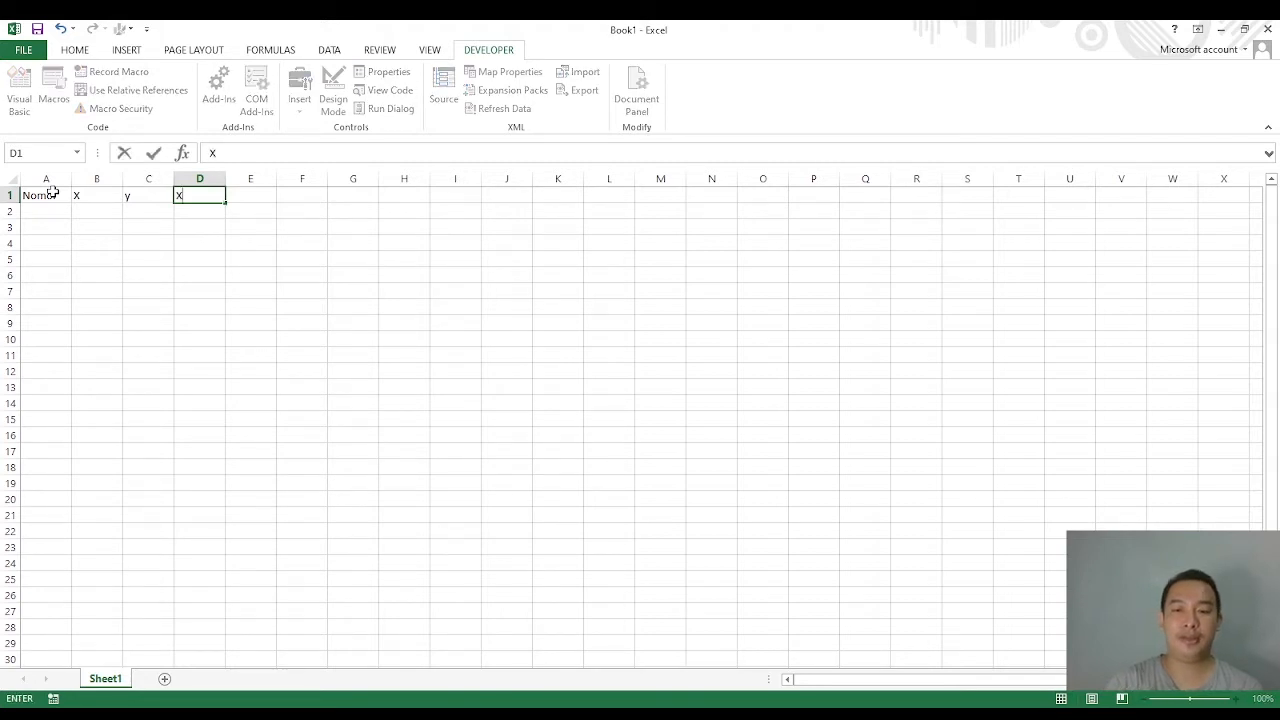
type("*Y")
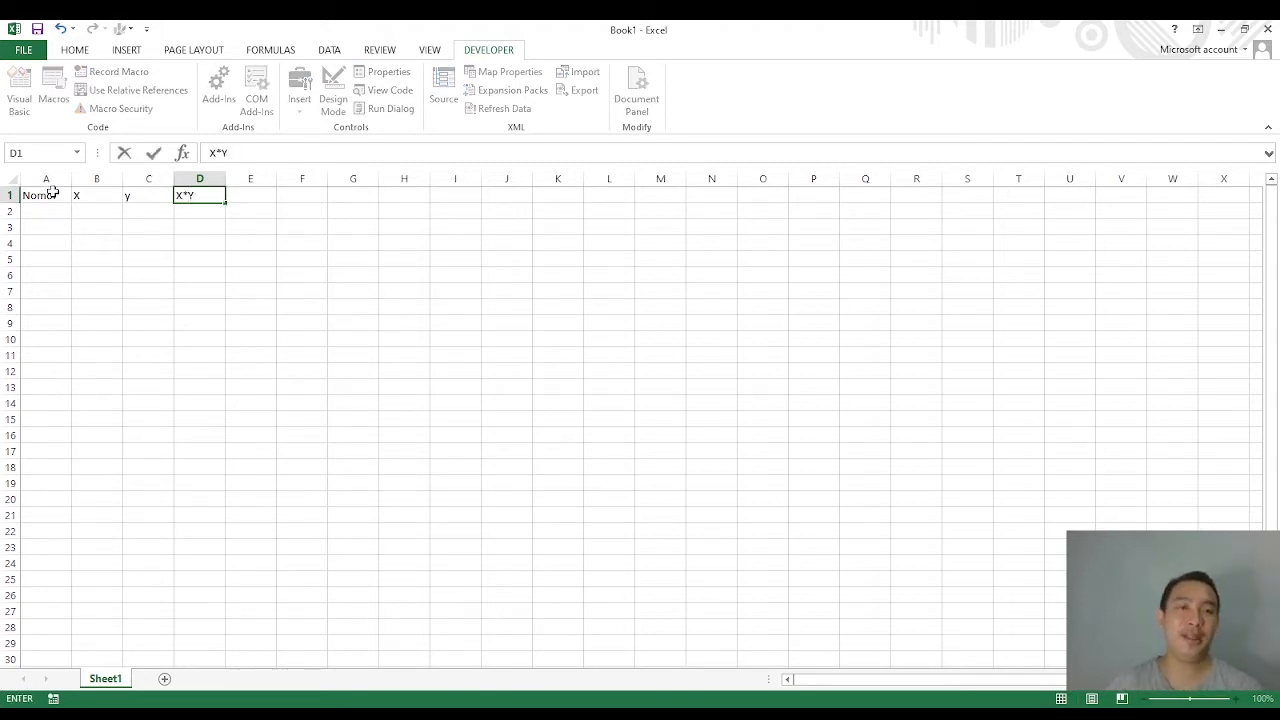
left_click(189, 198)
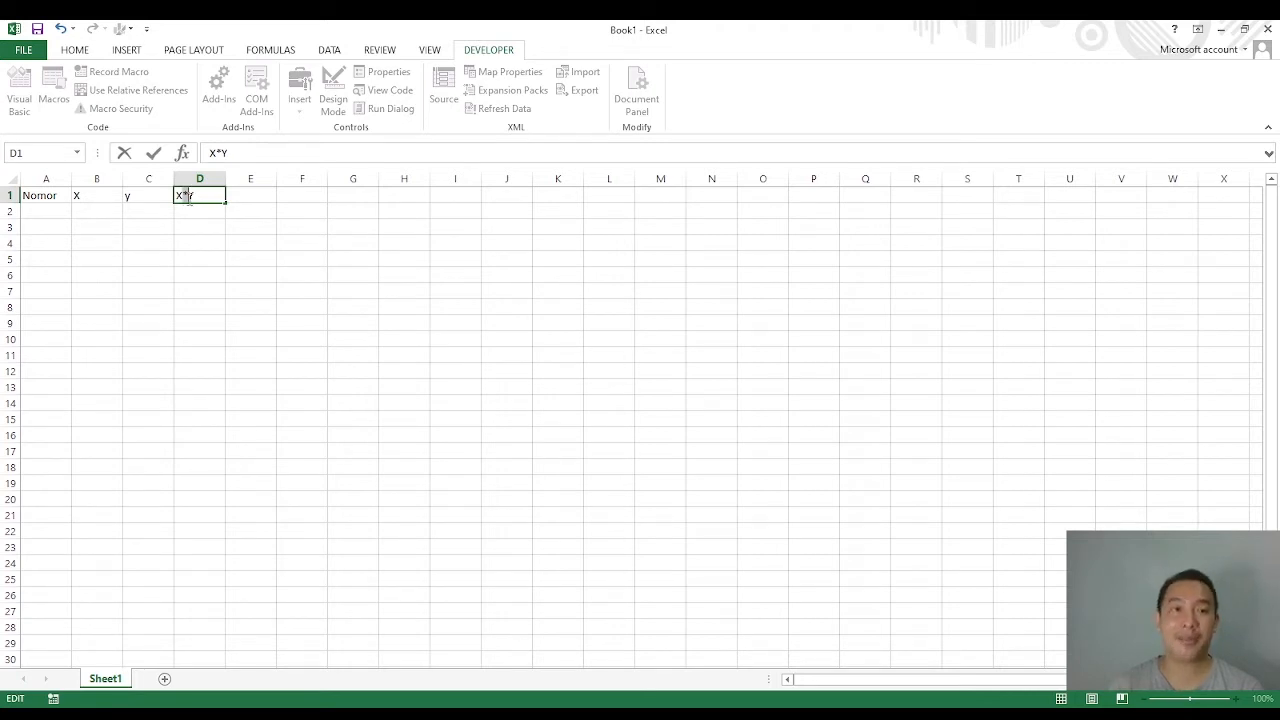
Step: Enter the division column header X/Y in cell E1
left_click(240, 195)
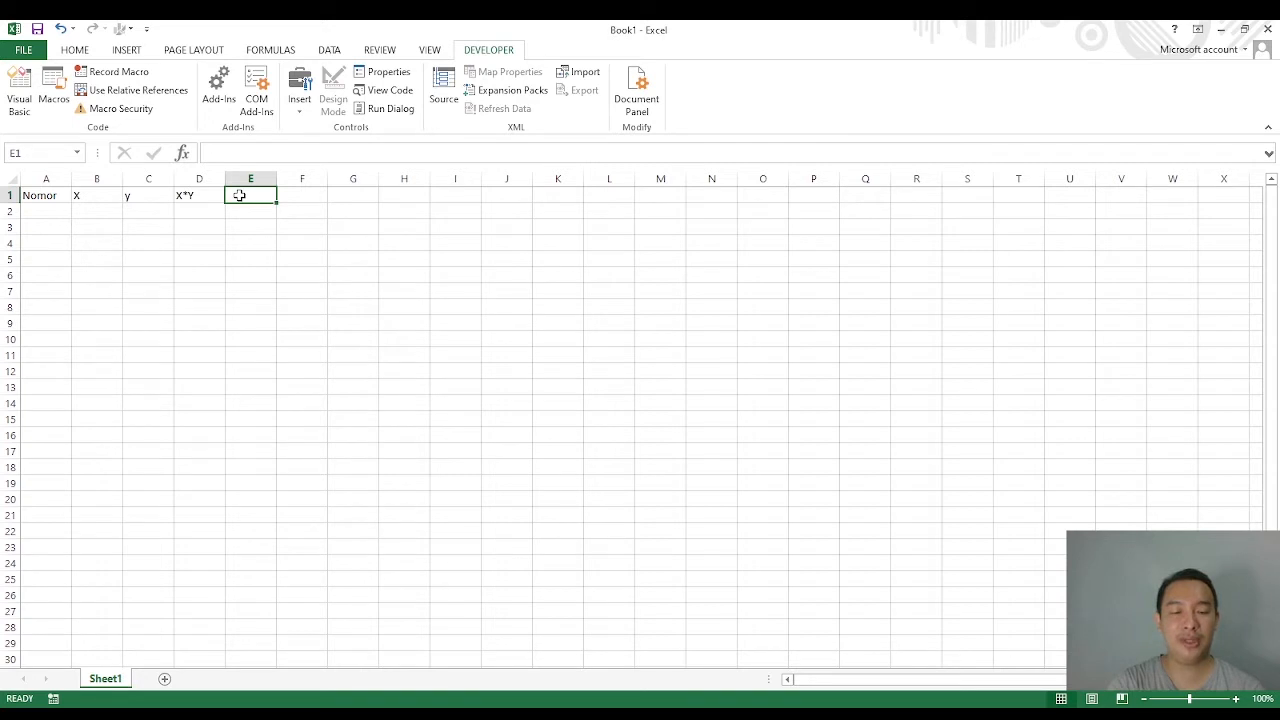
type("X")
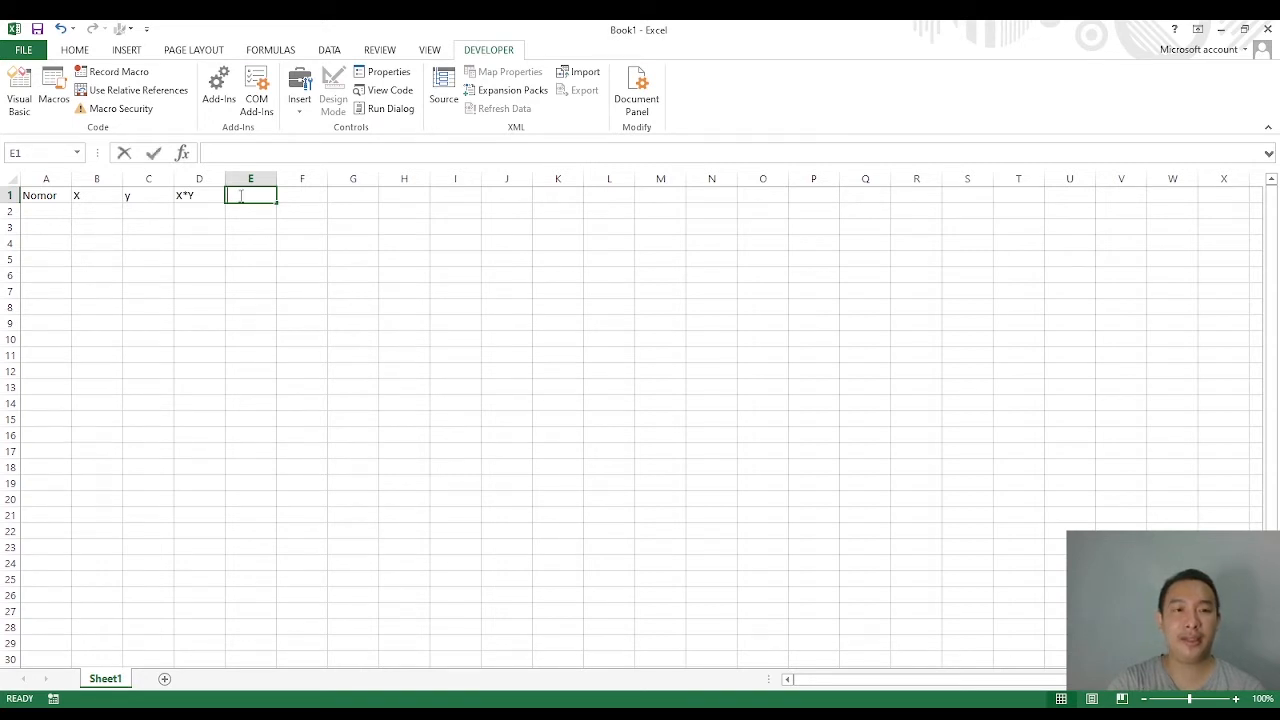
type("/")
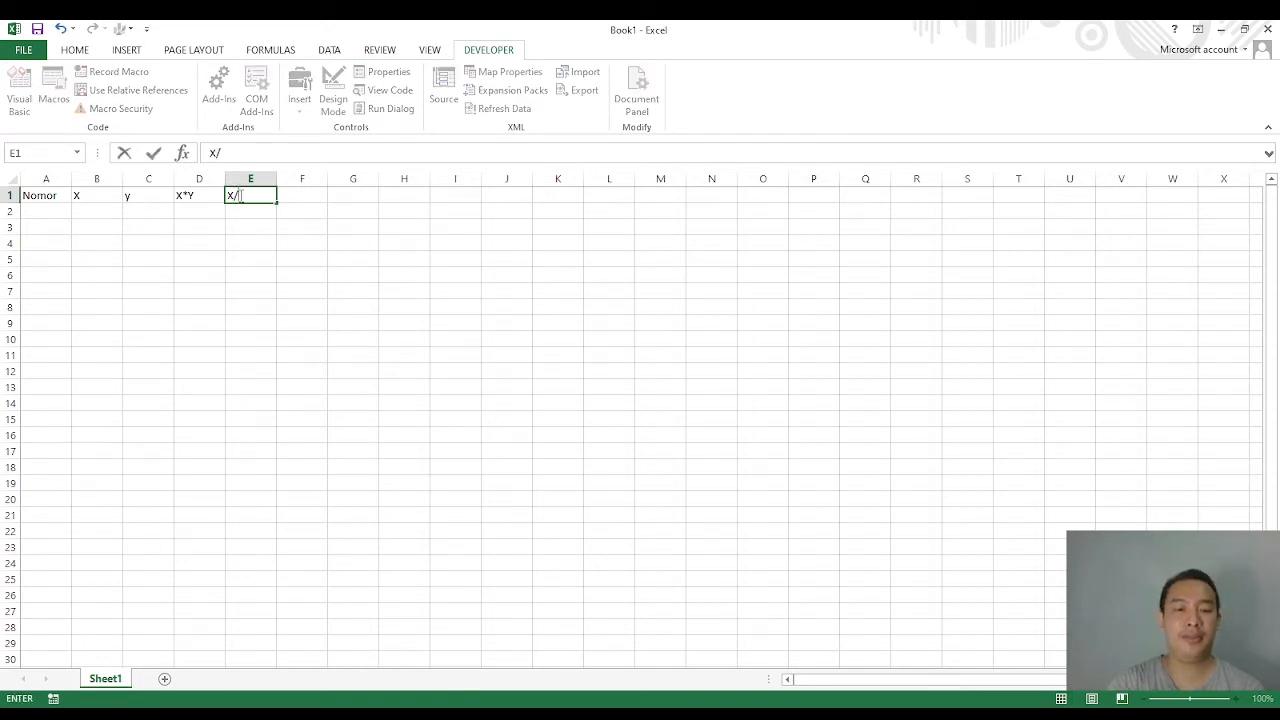
type("Y")
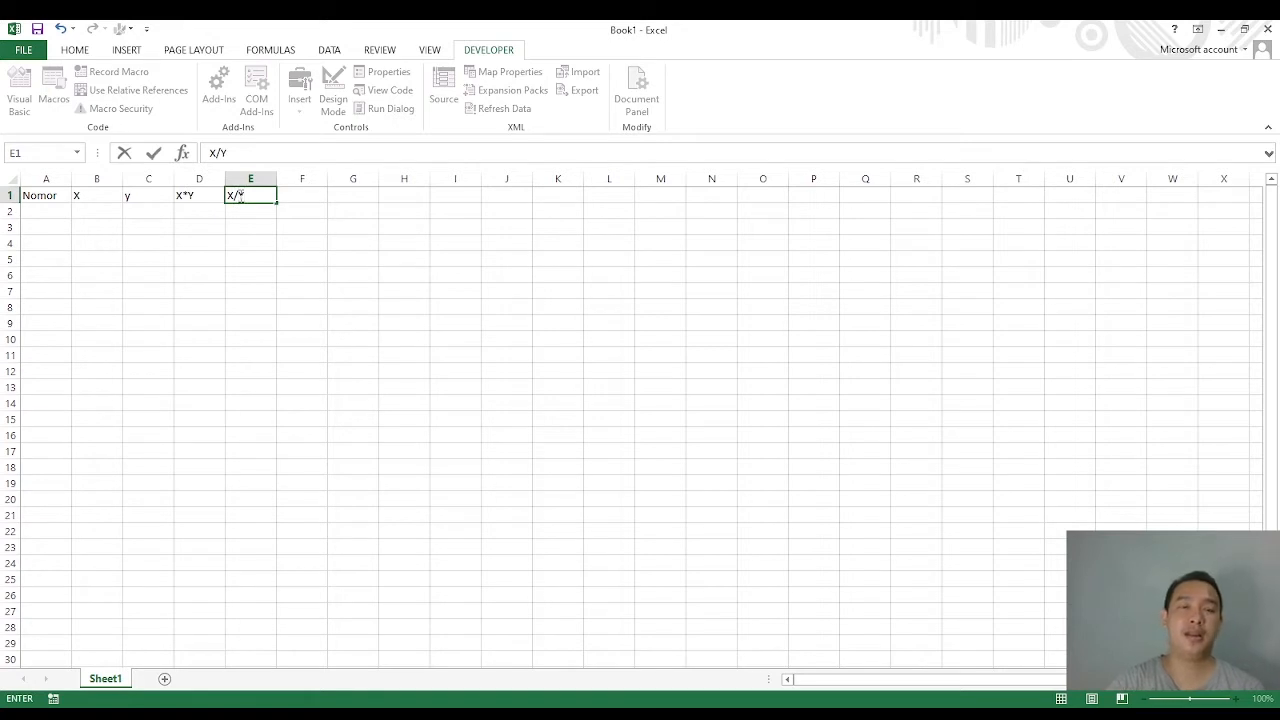
key("Return")
Step: Enter the addition column header X+Y in cell F1
key("Right")
key("Up")
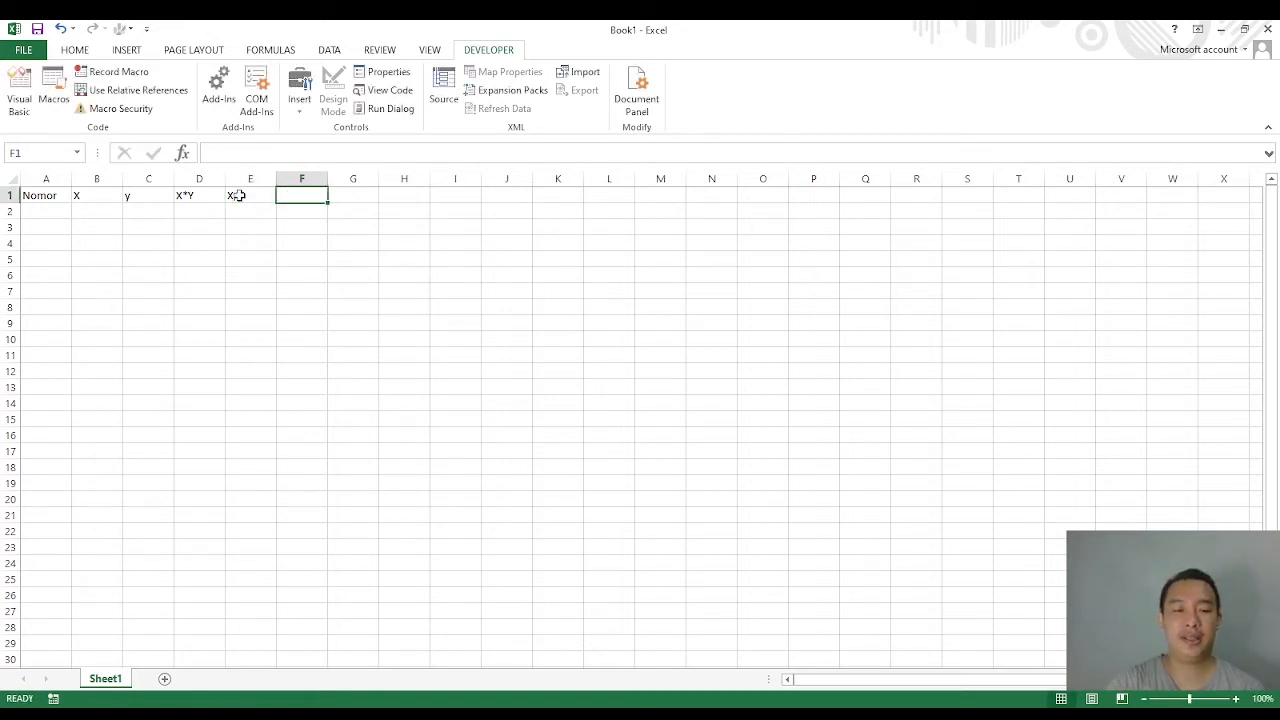
type("X")
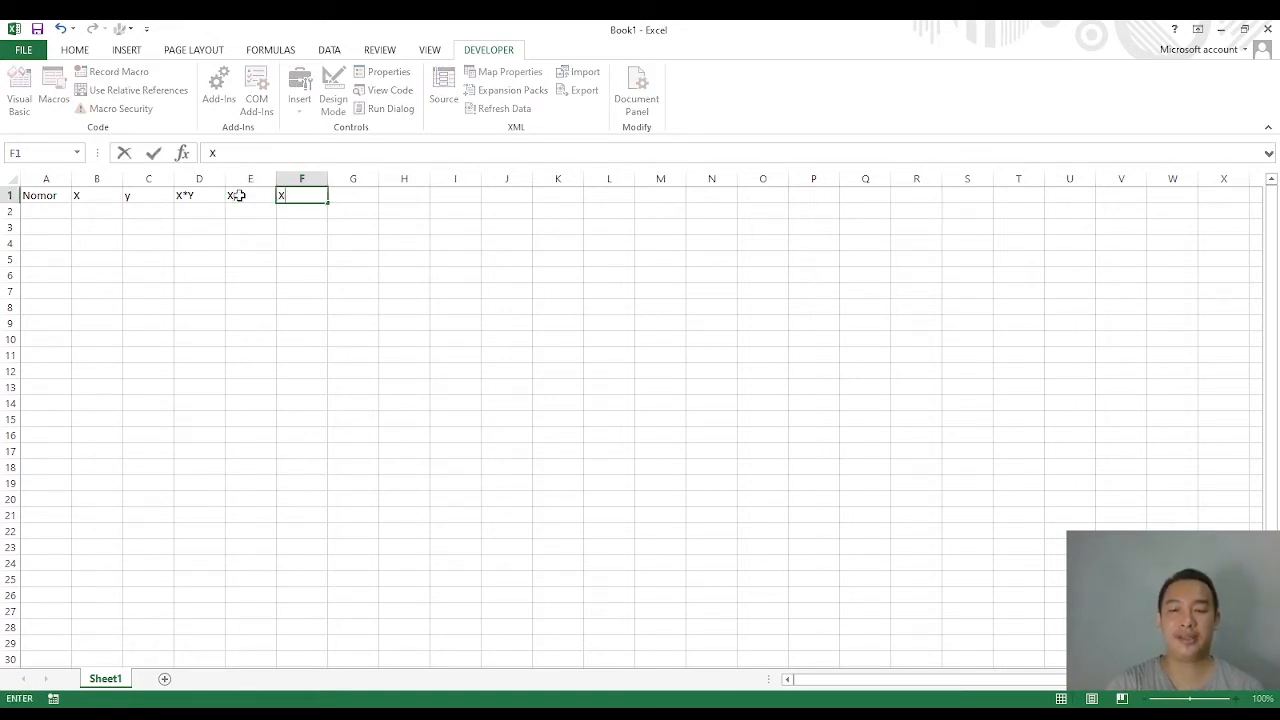
type("+")
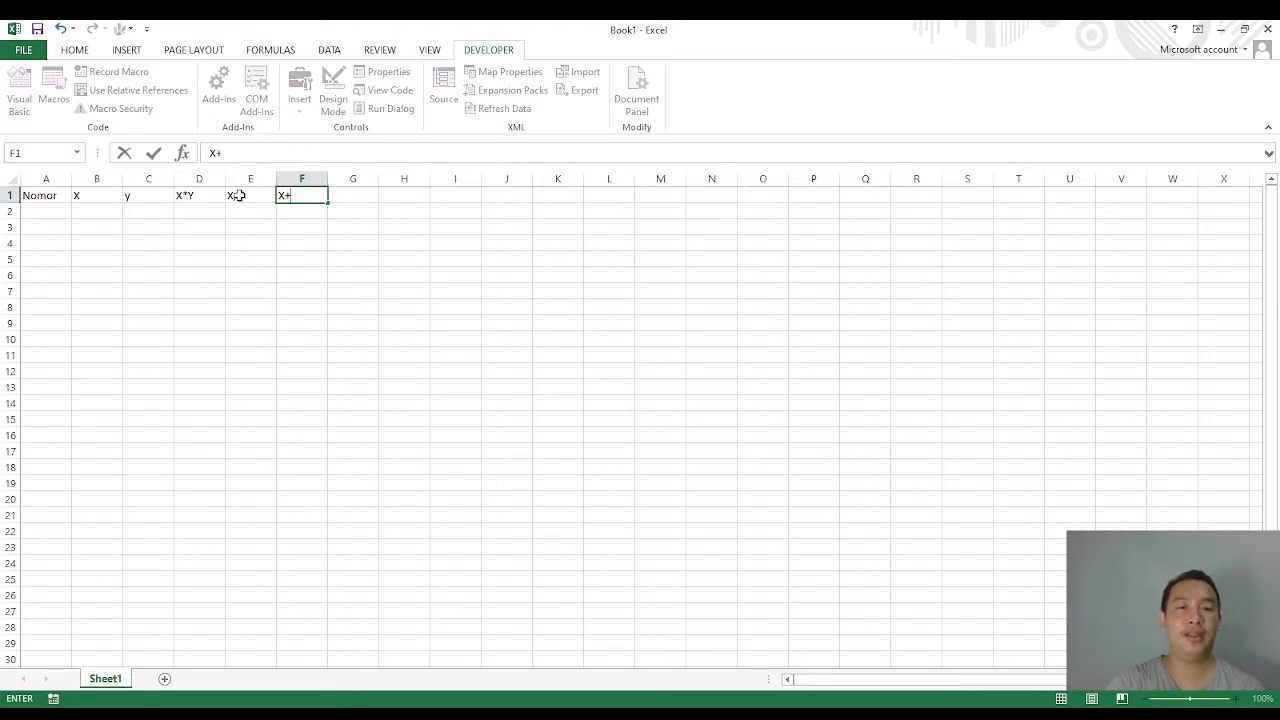
type("Y")
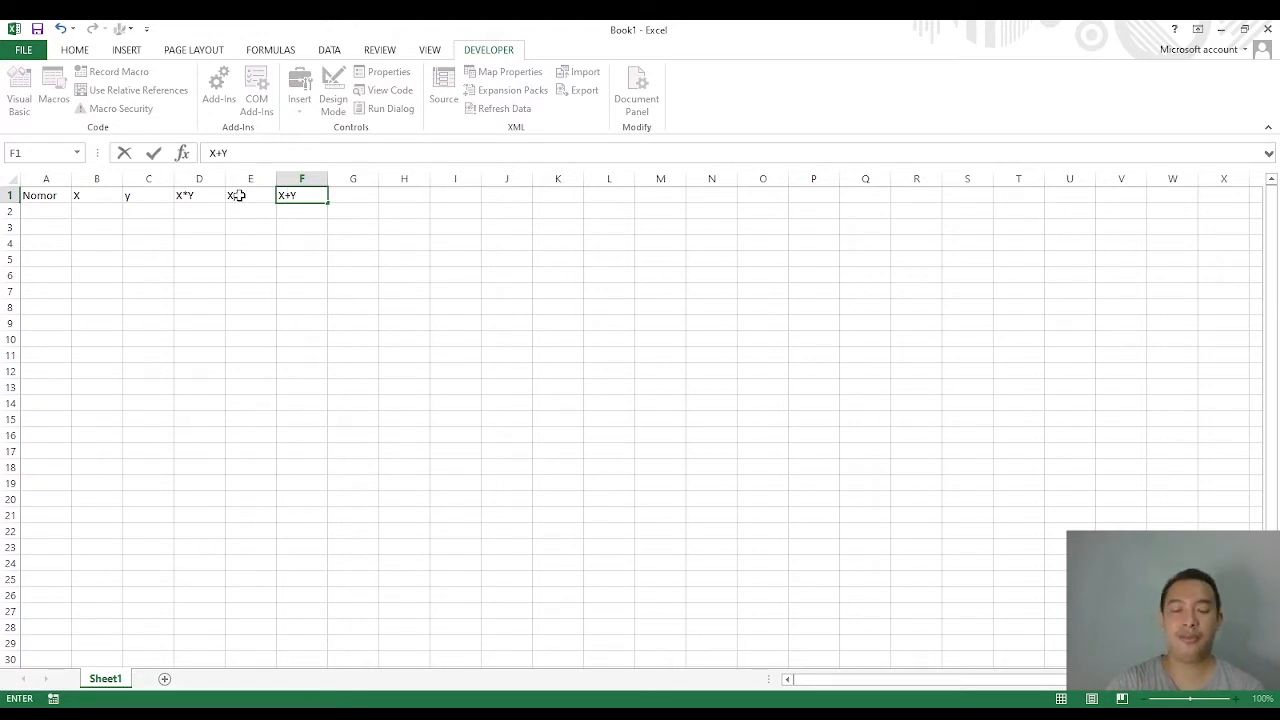
key("Left")
key("Right")
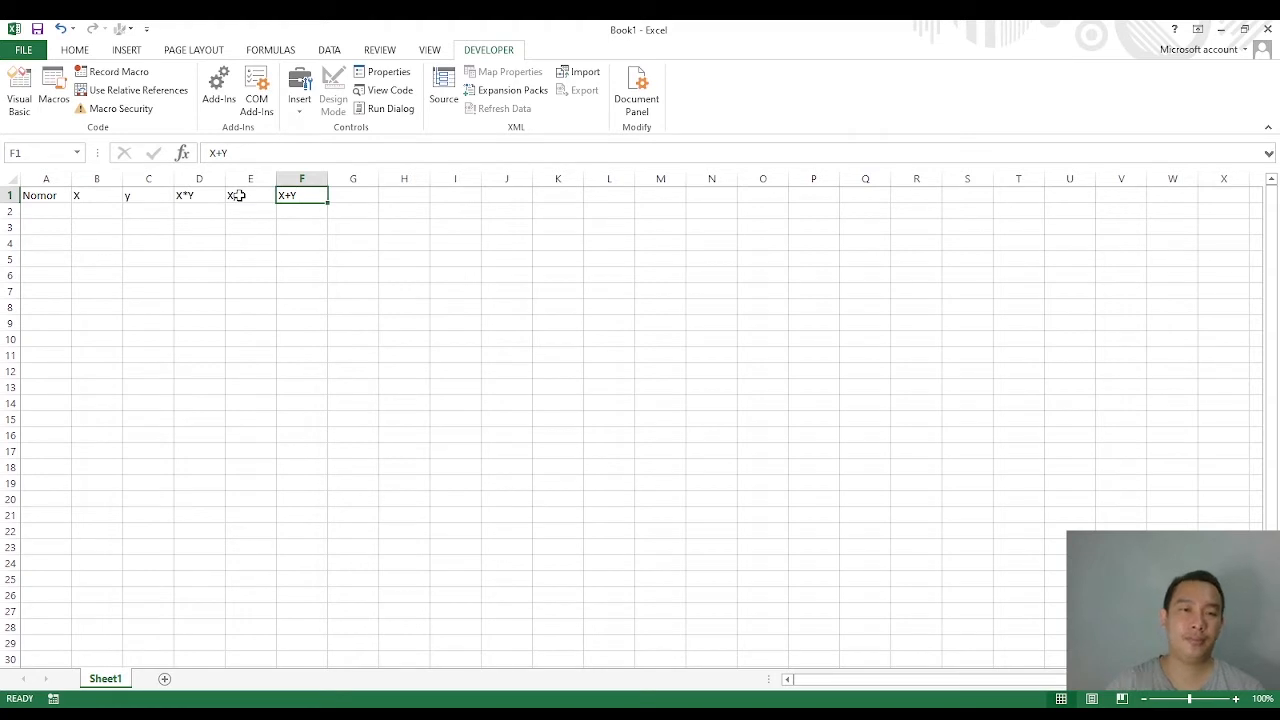
double_click(316, 196)
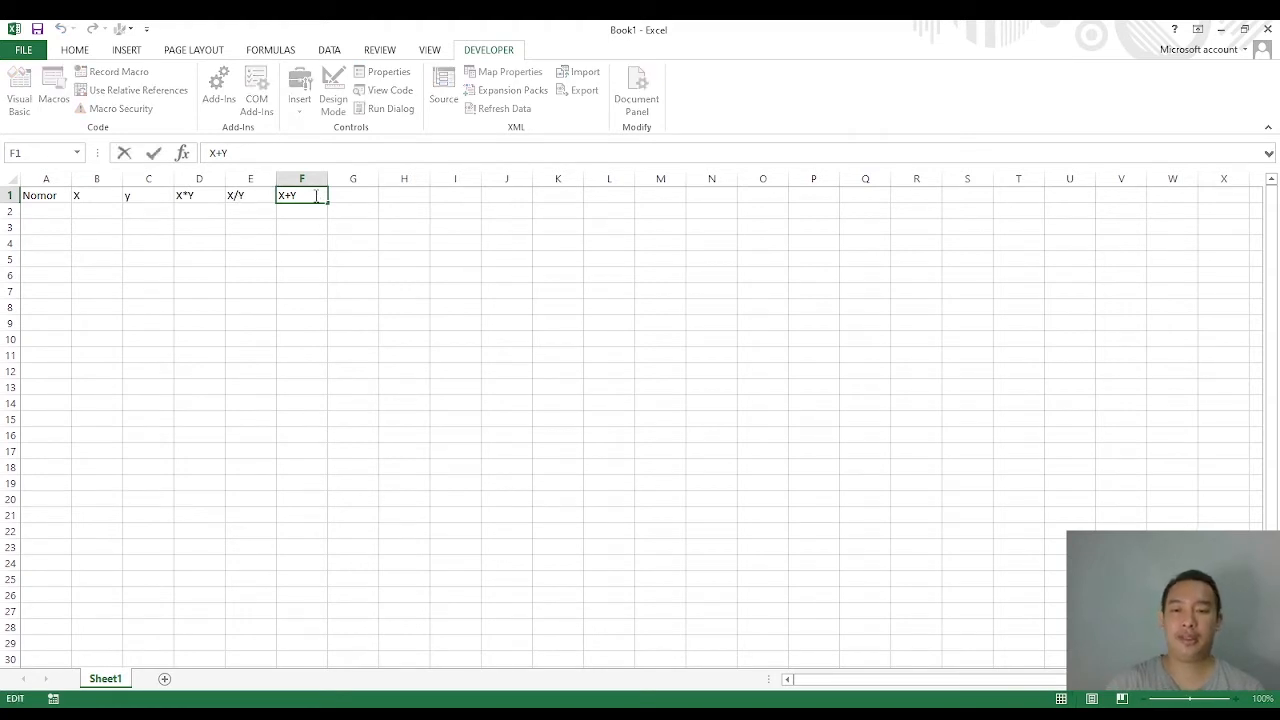
key("Escape")
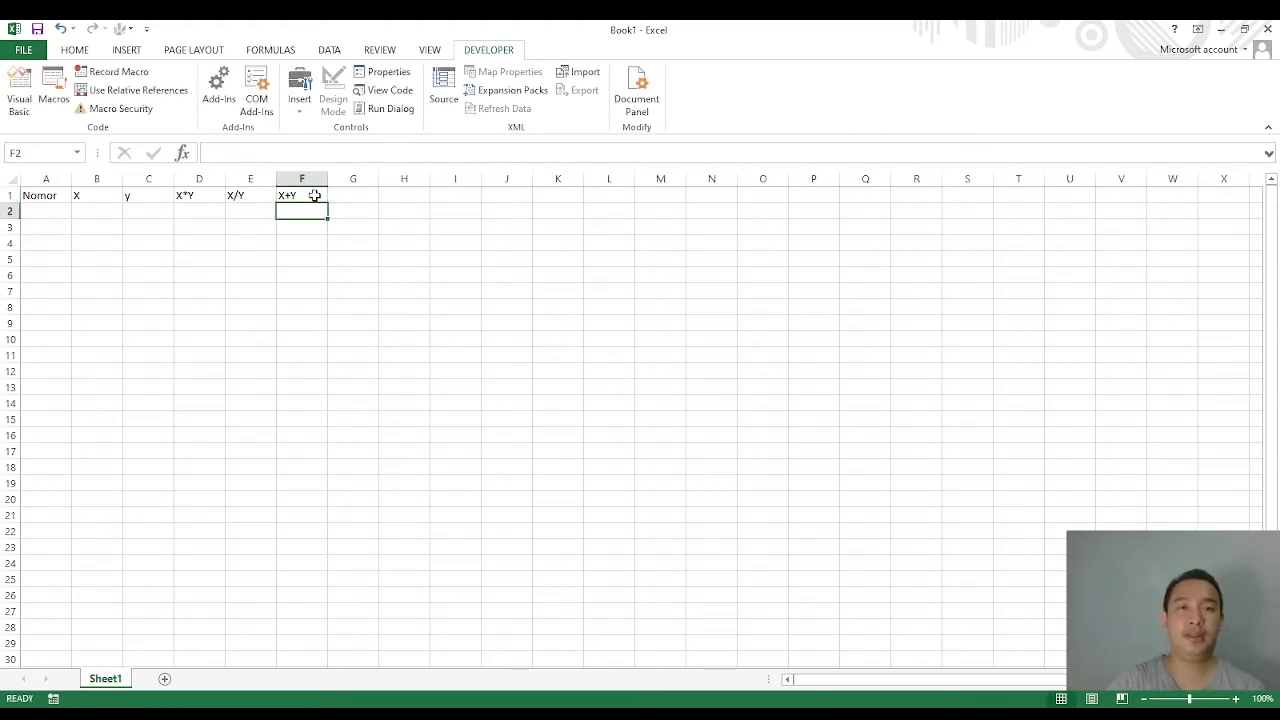
Step: Enter the subtraction column header X-Y in cell G1
key("Right")
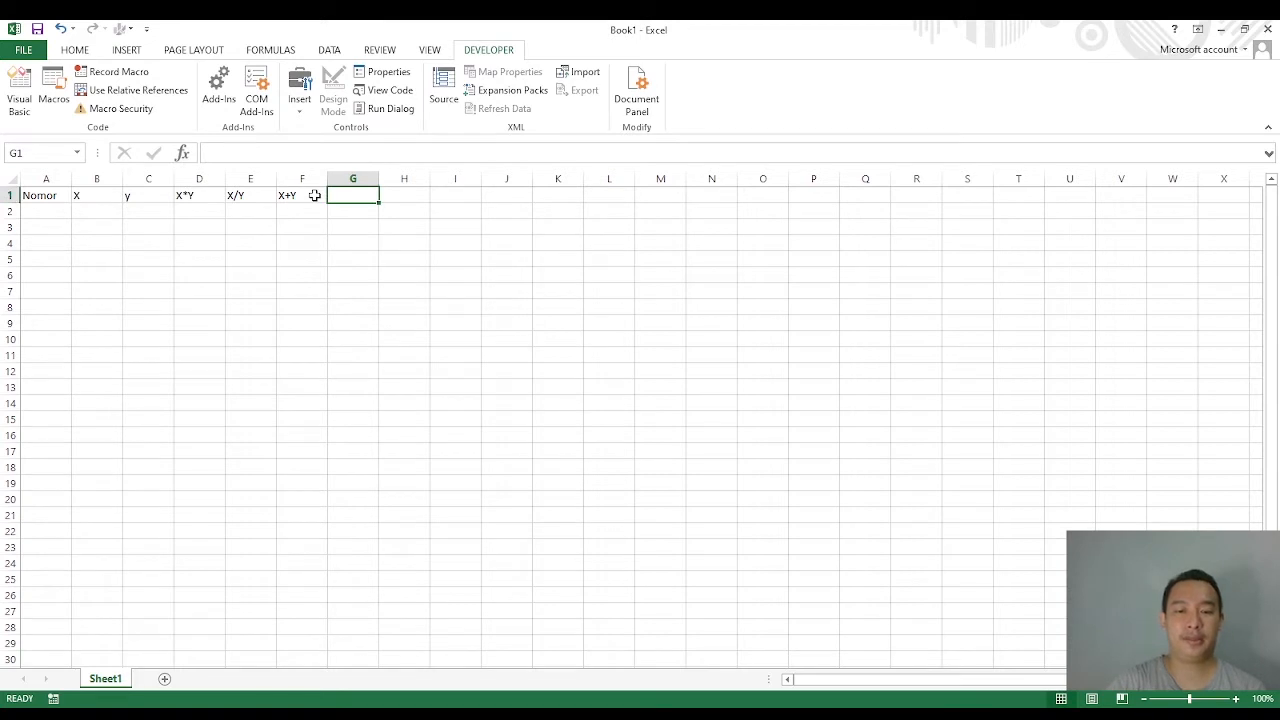
type("X-y")
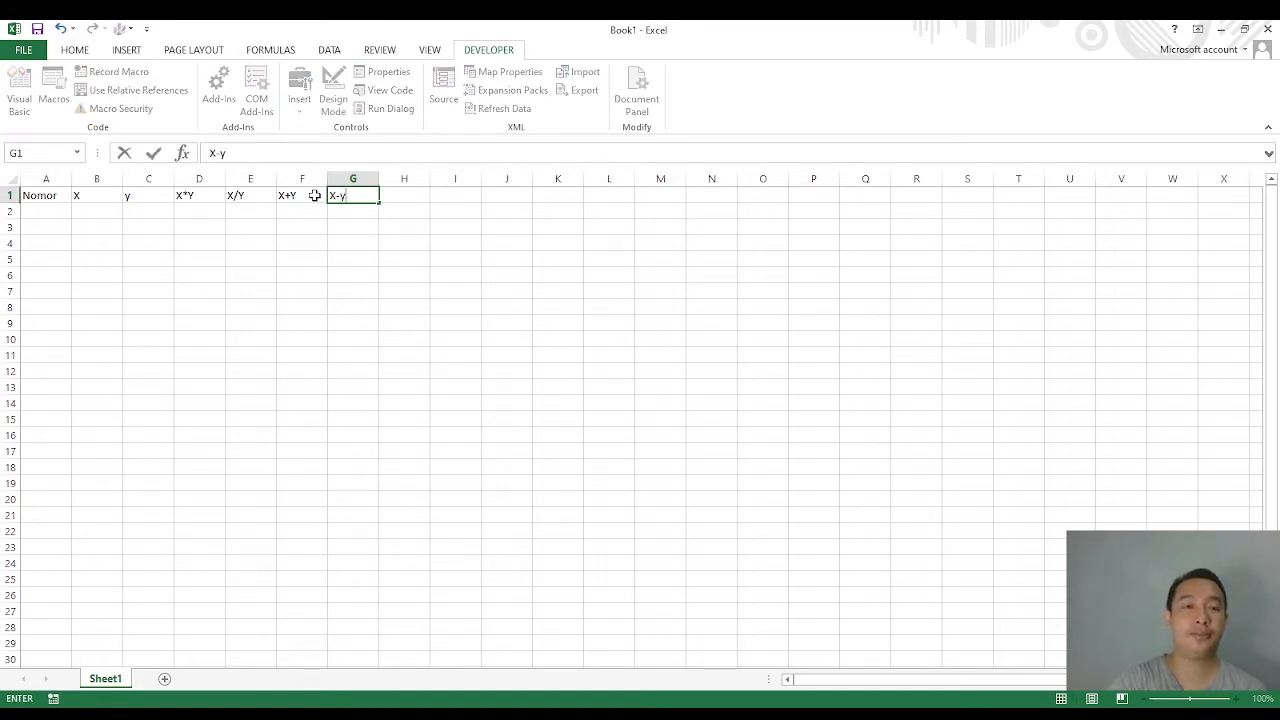
key("BackSpace")
type("Y")
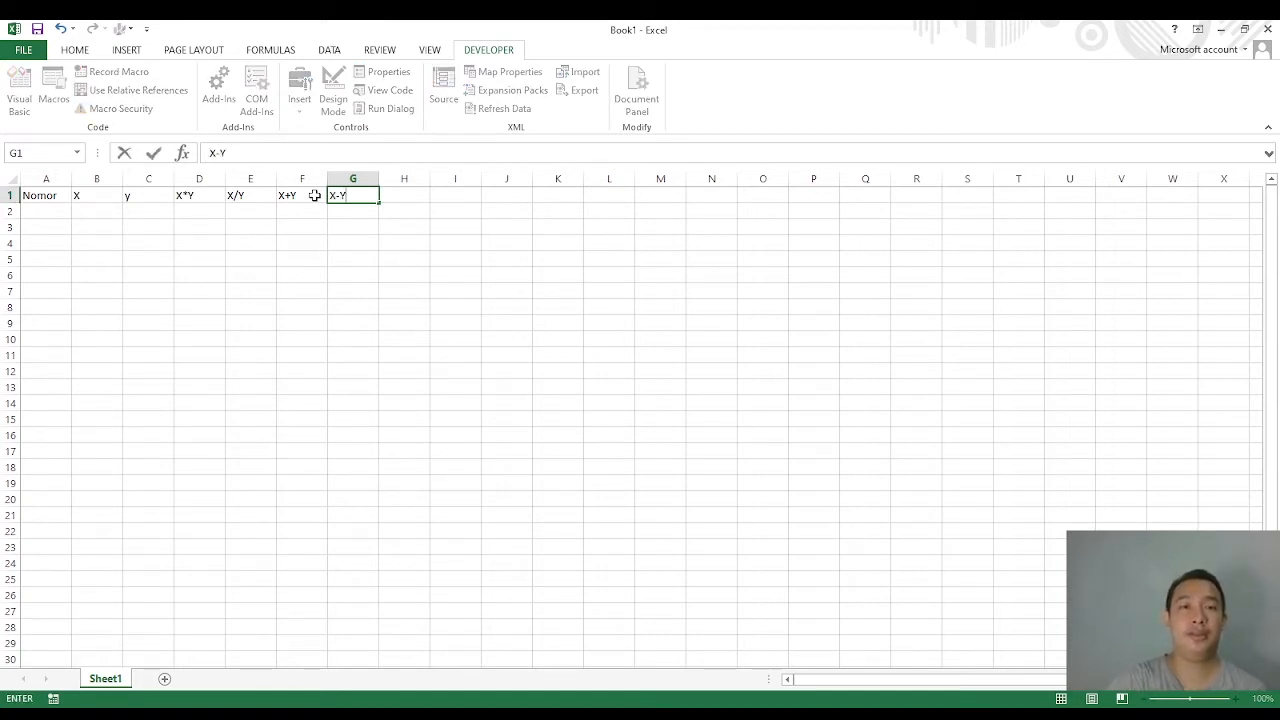
key("Right")
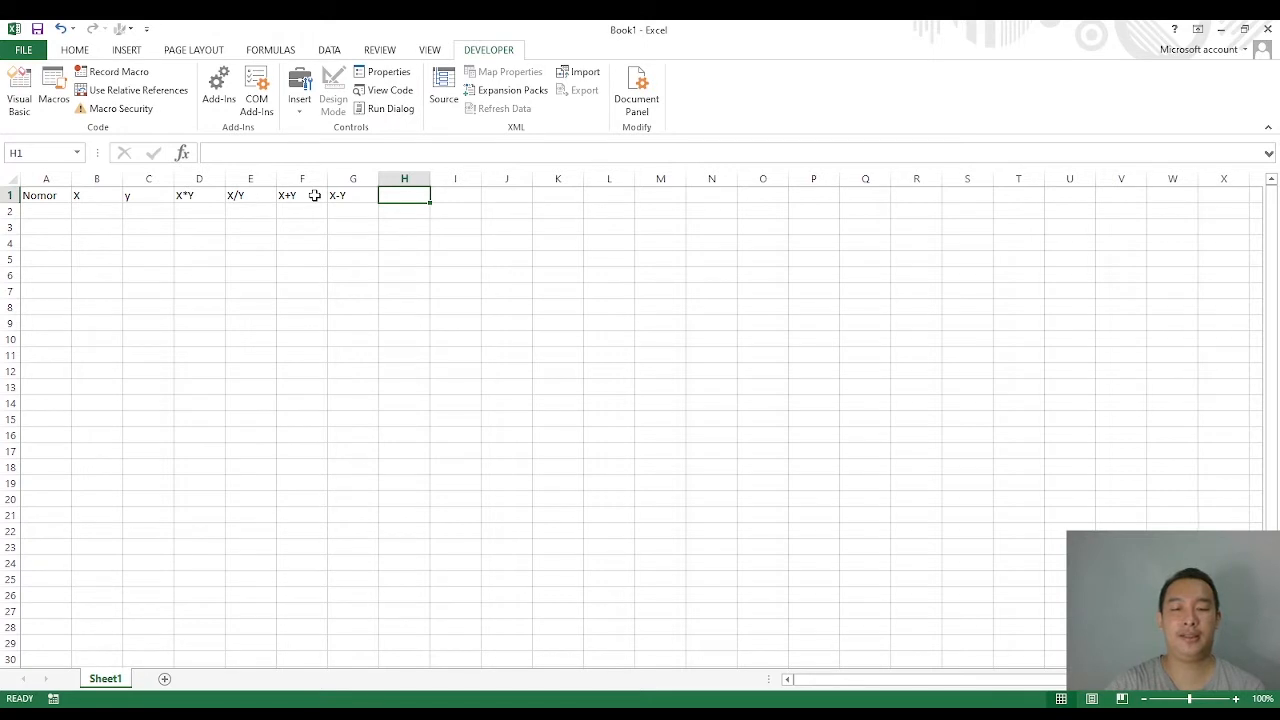
Step: Enter the combined-operation column header (X+Y)+X*Y) in cell H1
type("(")
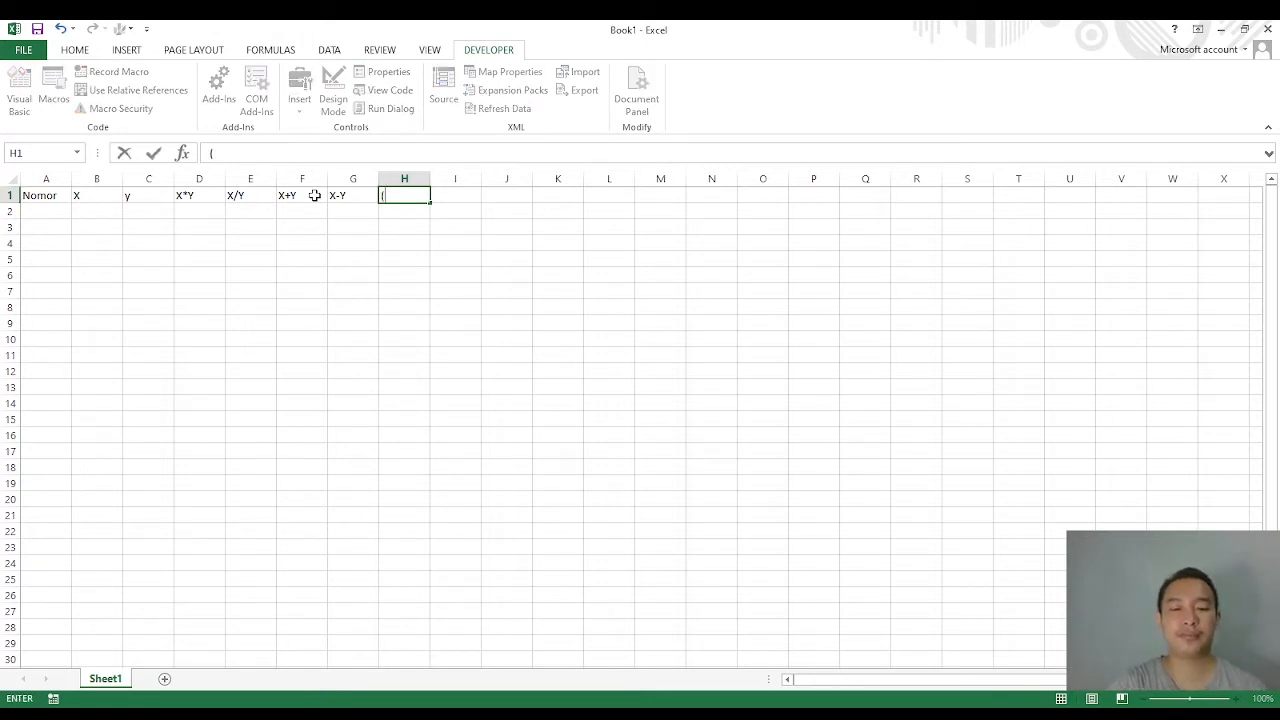
type("X")
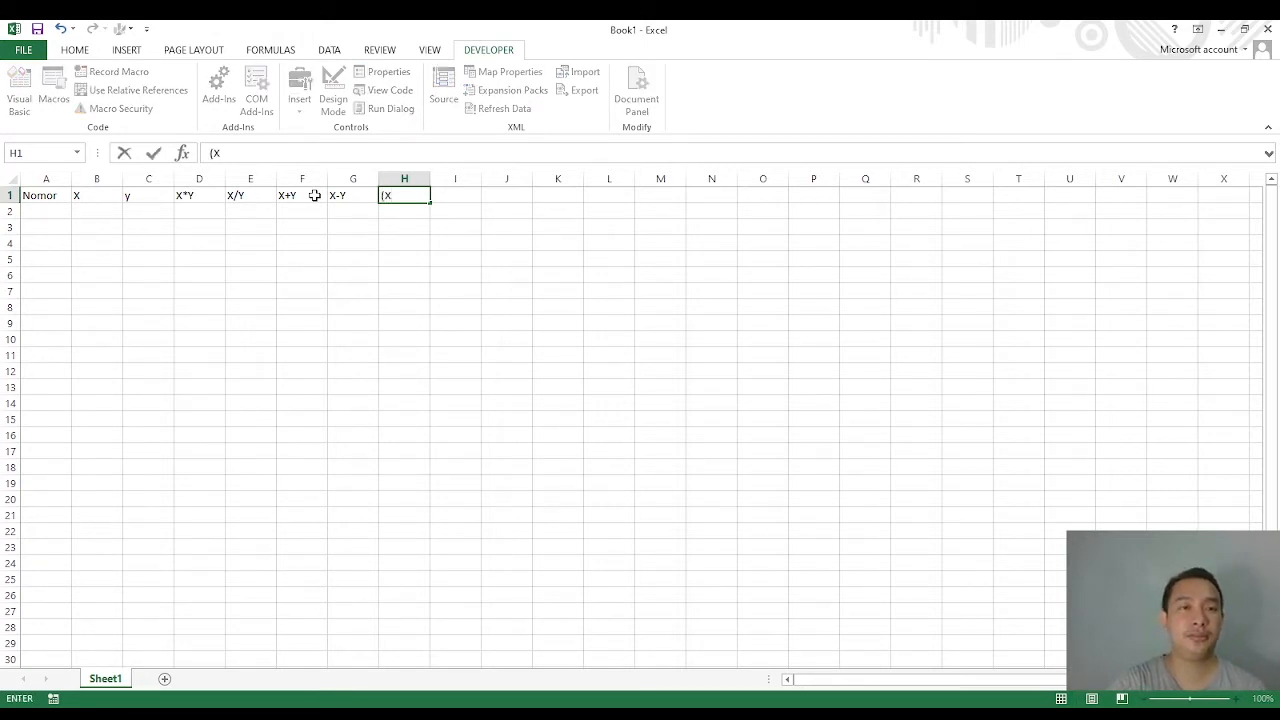
type("+Y")
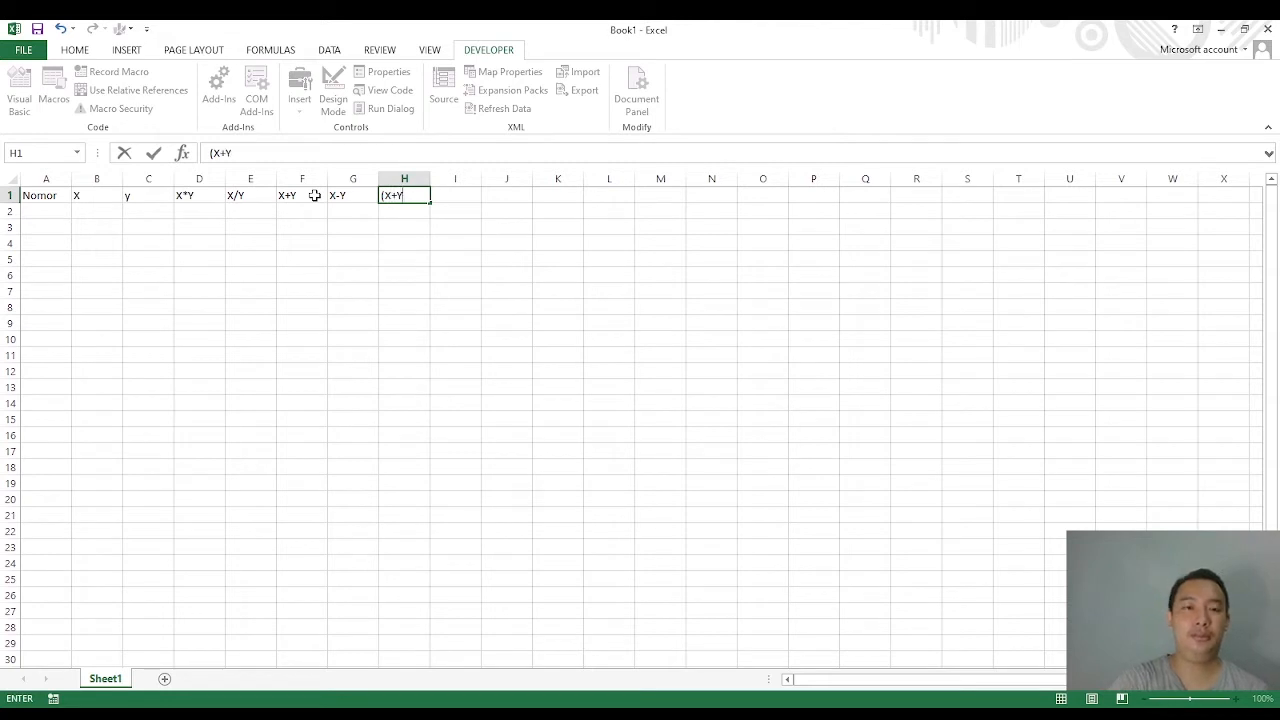
type(")")
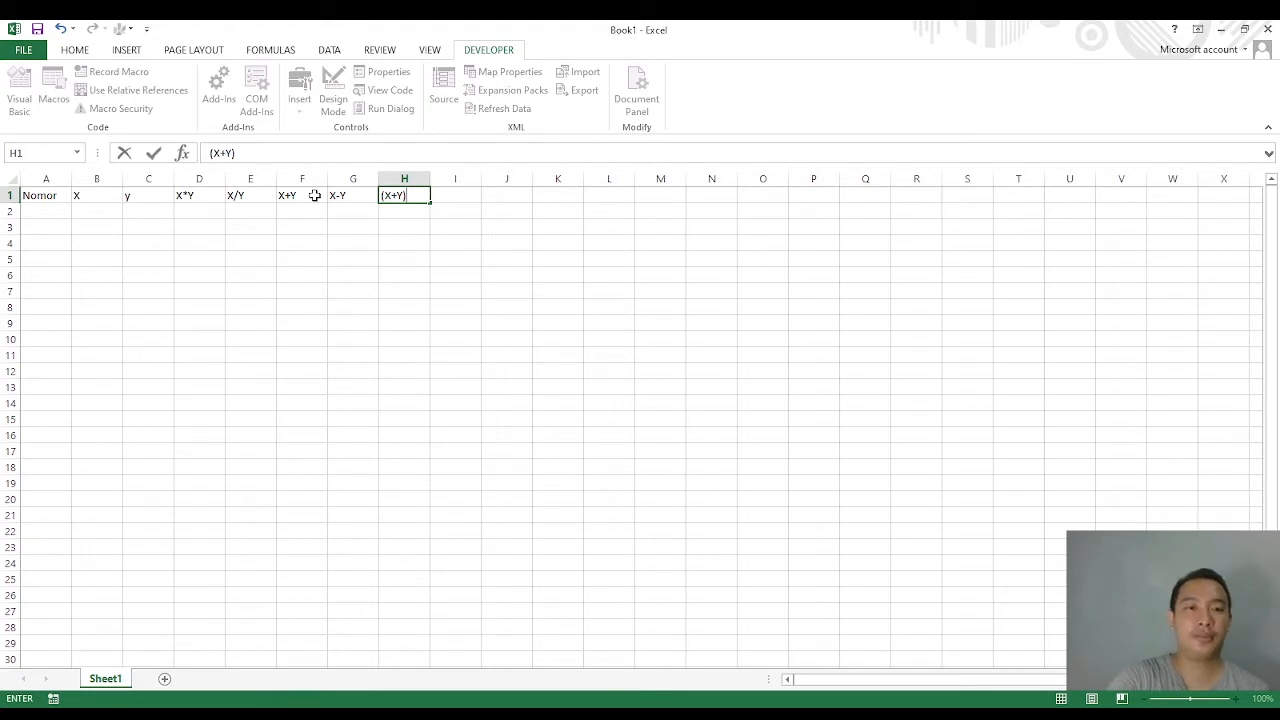
type("*")
key("BackSpace")
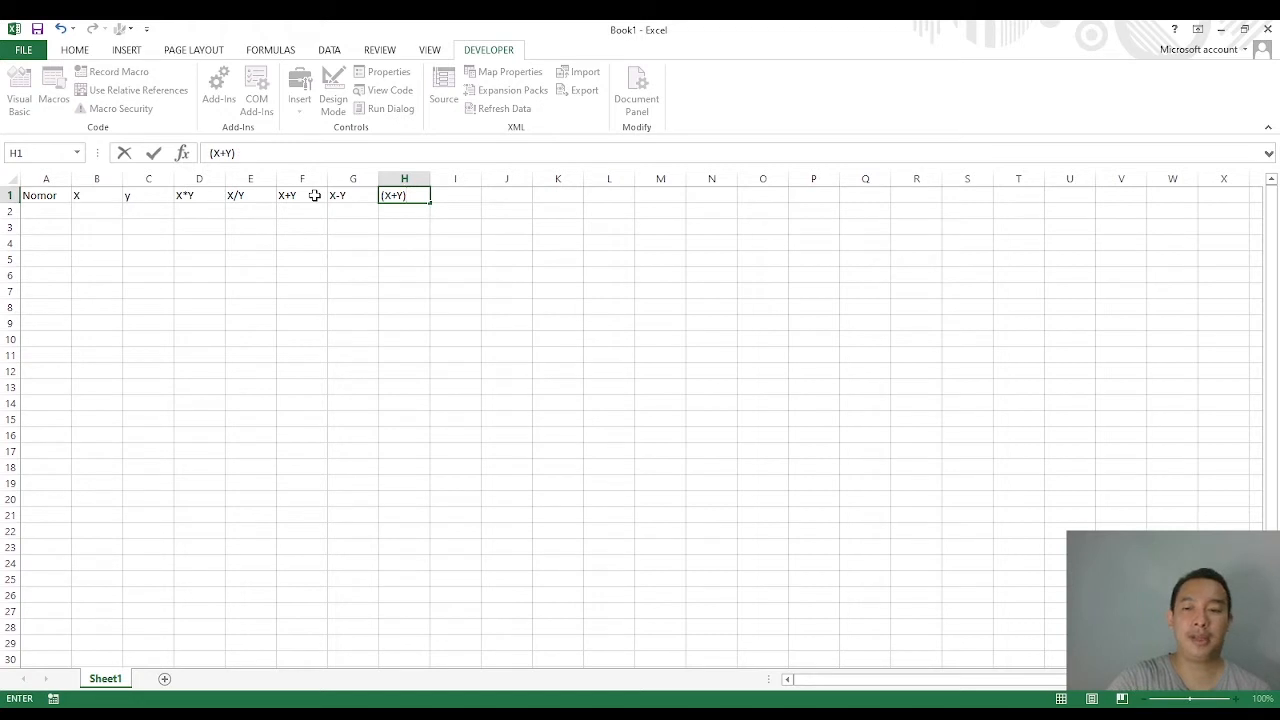
type("+")
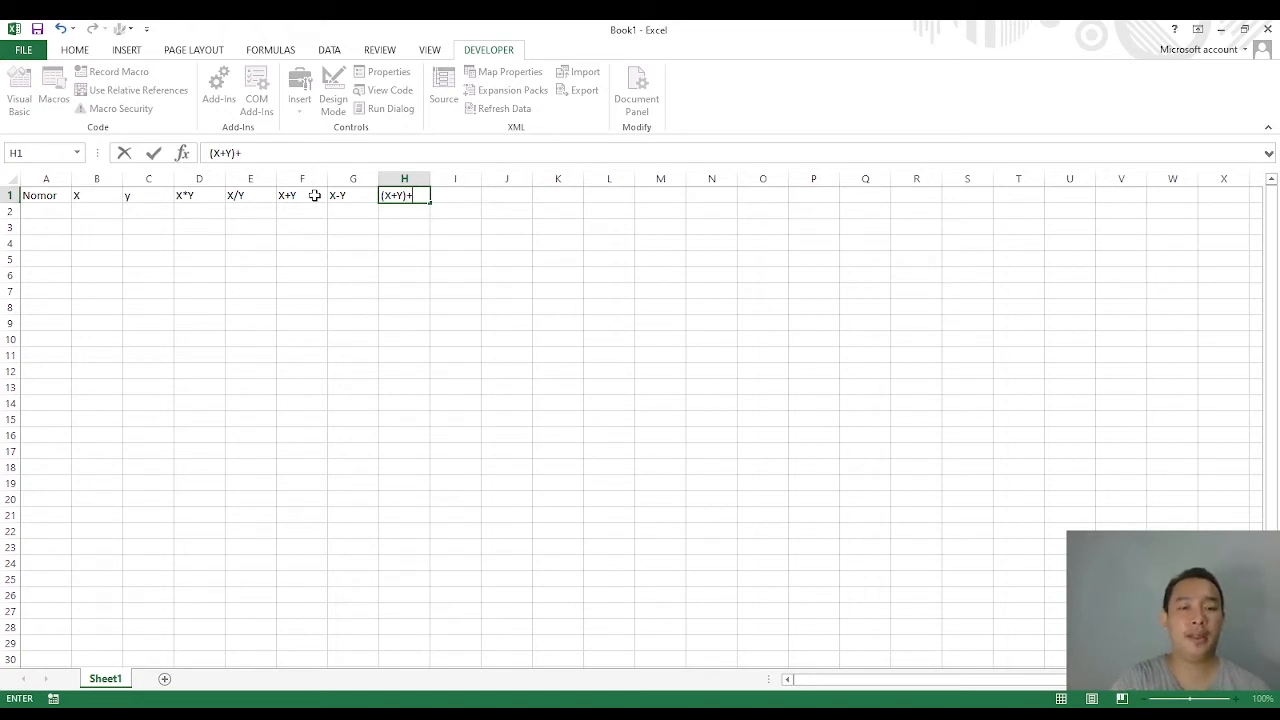
type("X")
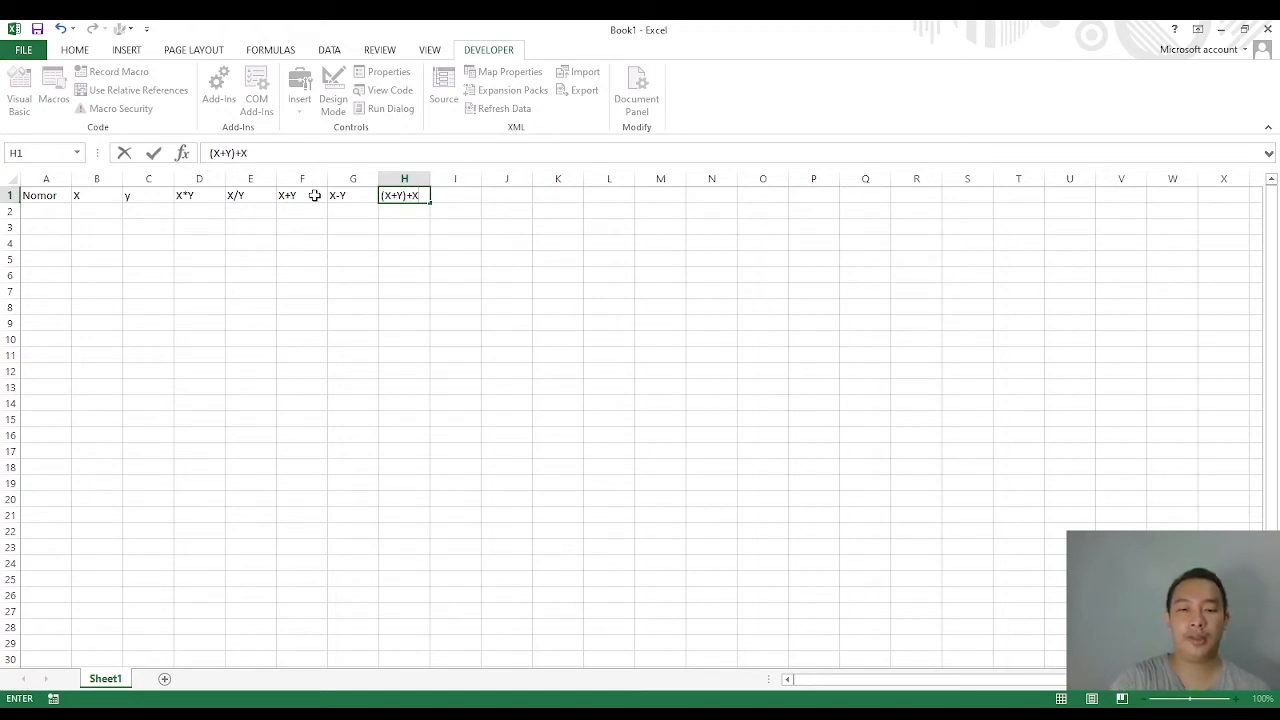
type("*")
type("Y)")
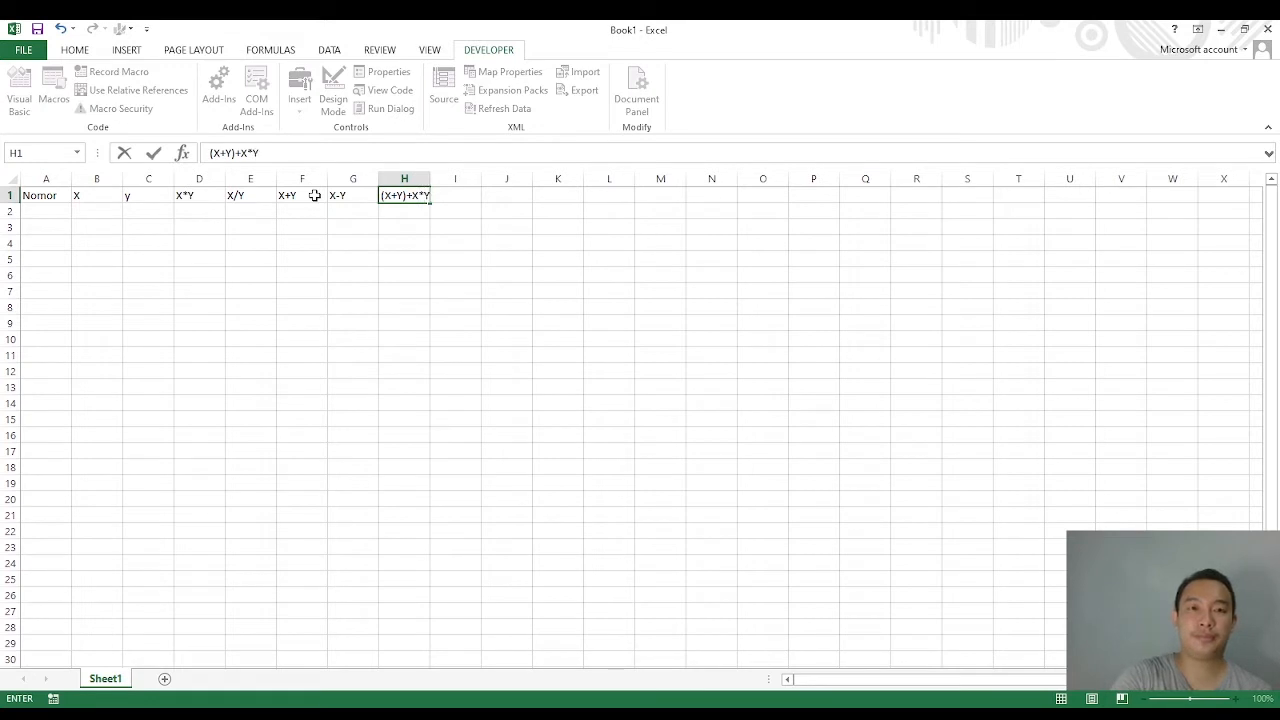
left_click(314, 195)
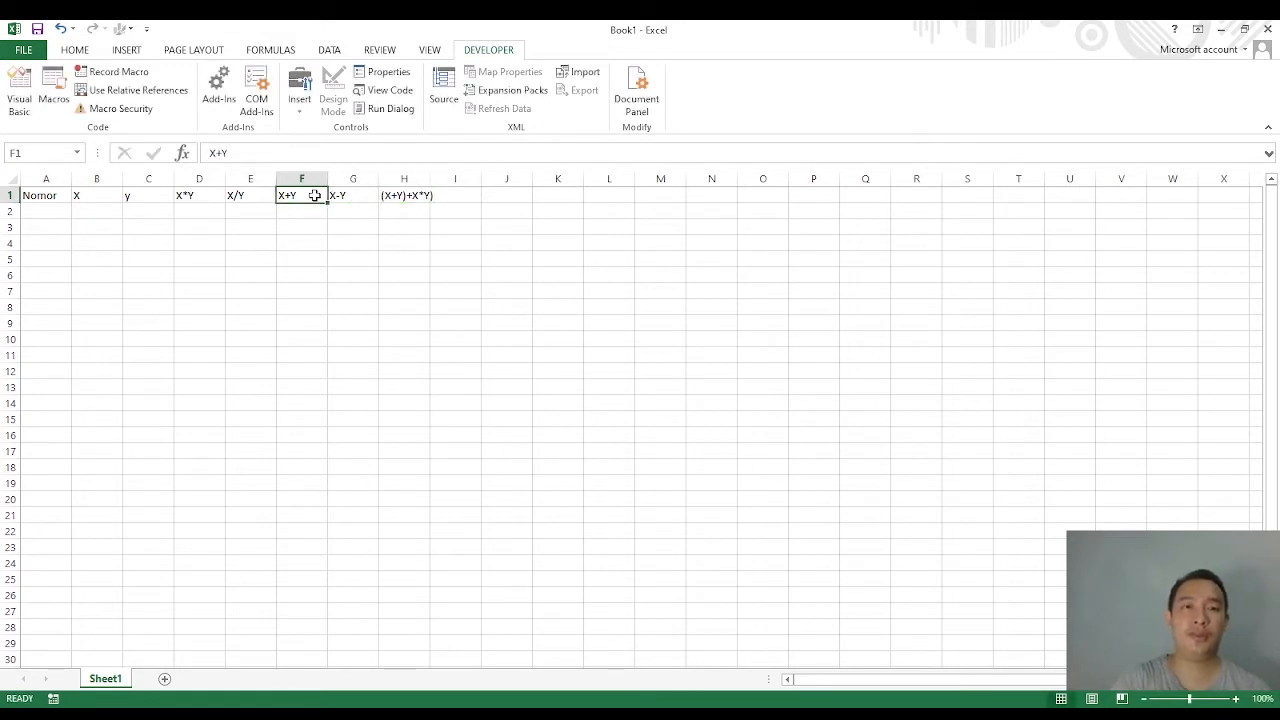
Step: Add the missing opening parenthesis to the H1 header so it reads (X+Y)+(X*Y)
double_click(412, 195)
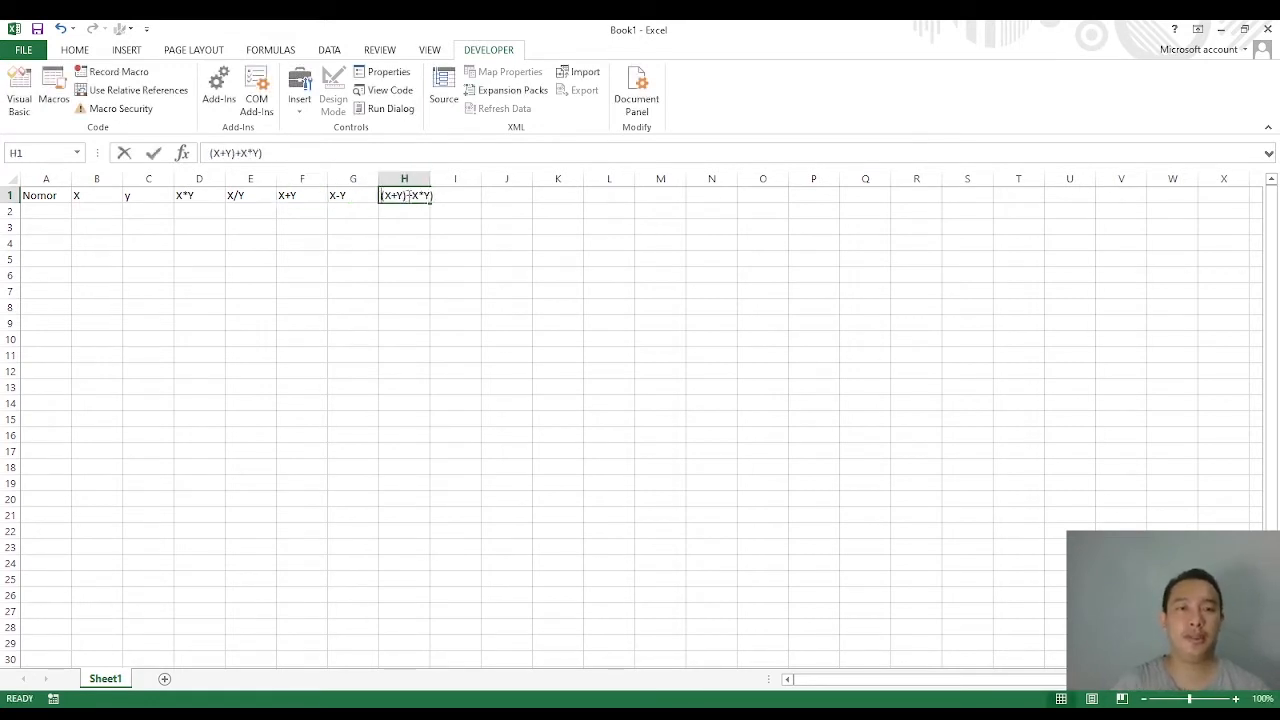
type("(")
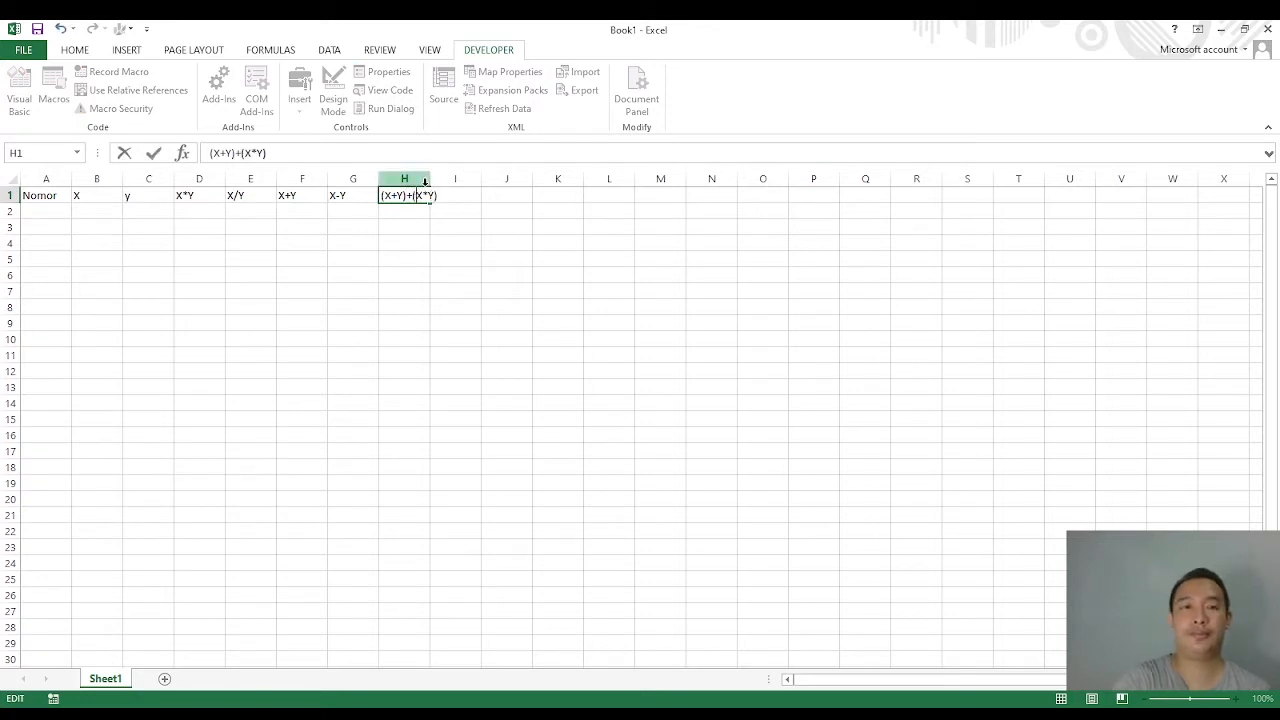
left_click(437, 232)
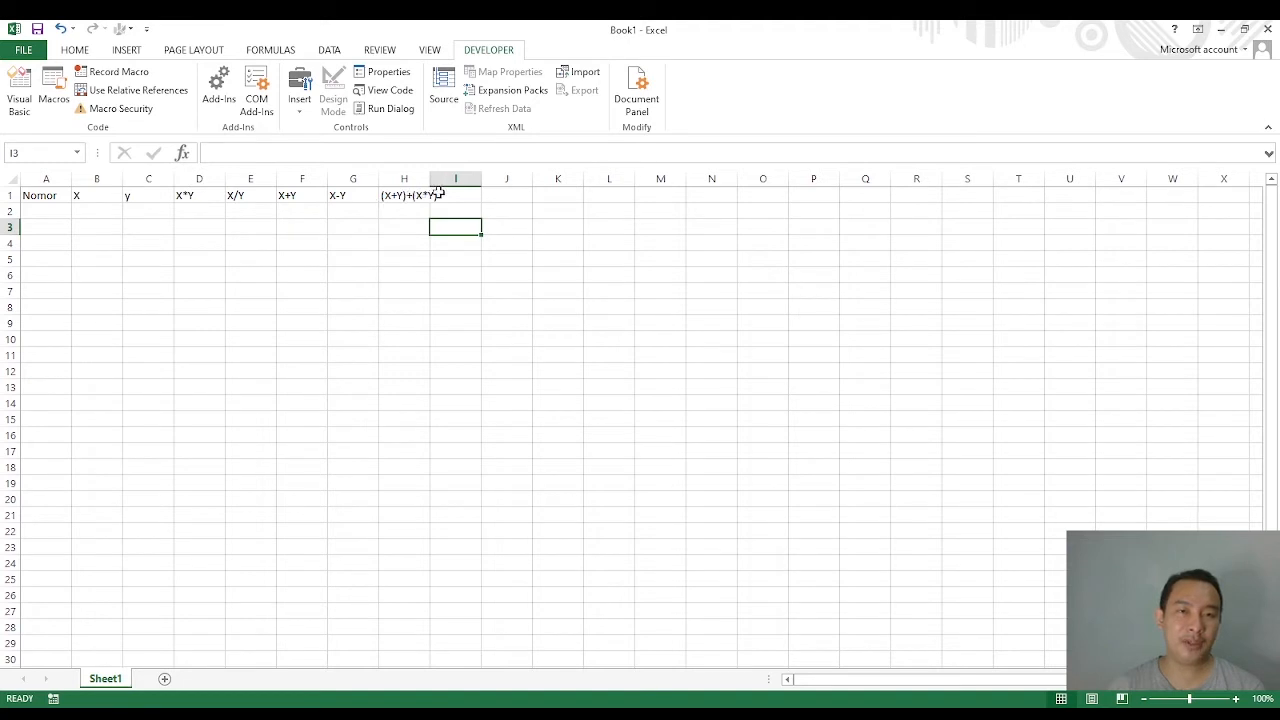
left_click(411, 195)
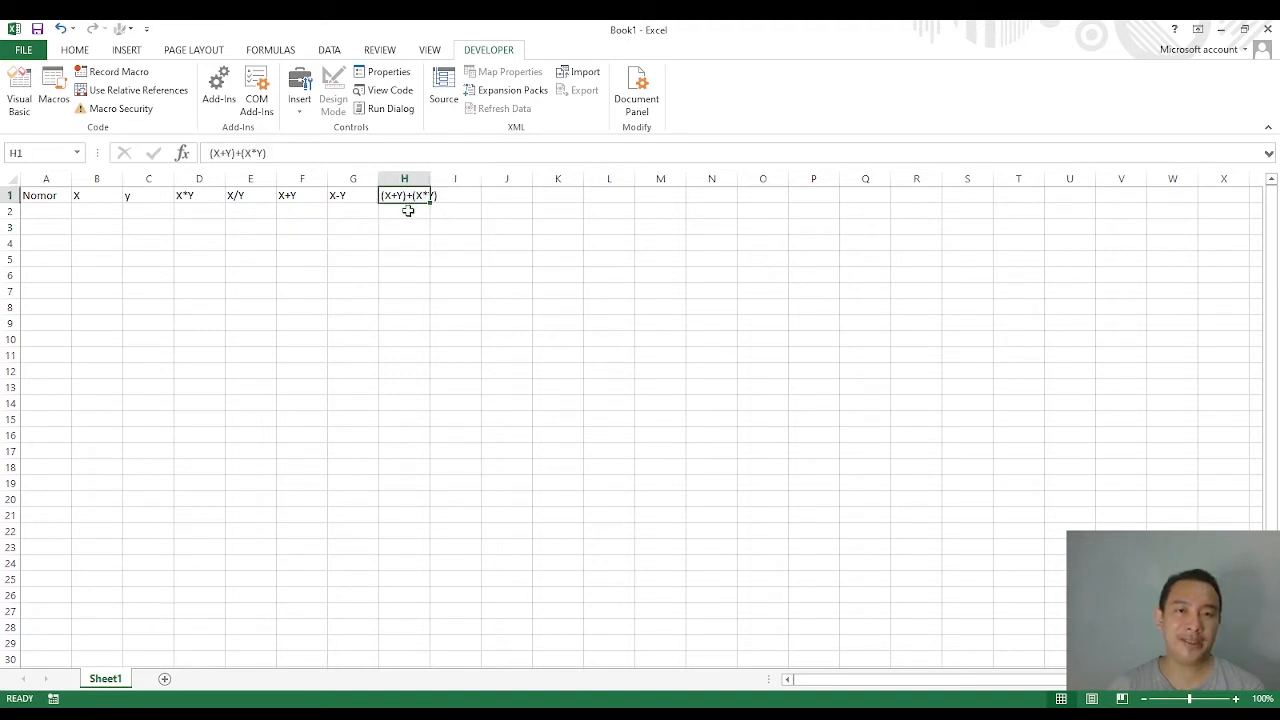
left_click(408, 211)
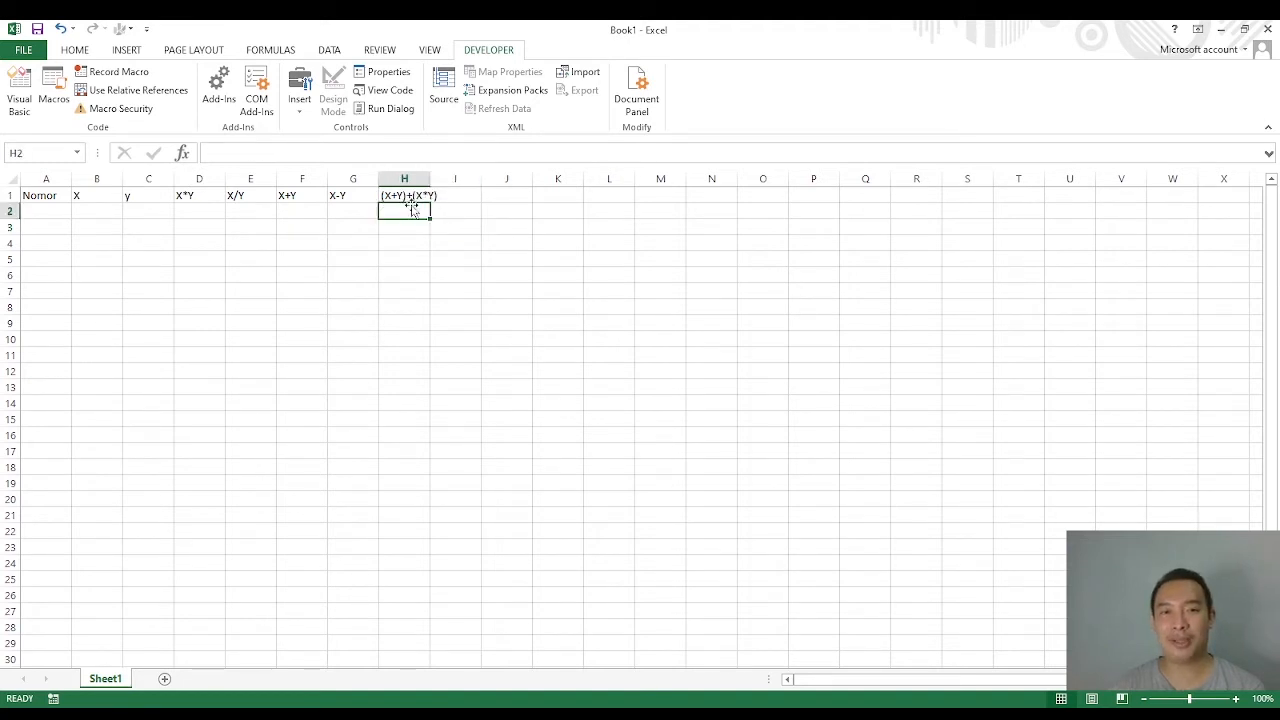
left_click(418, 195)
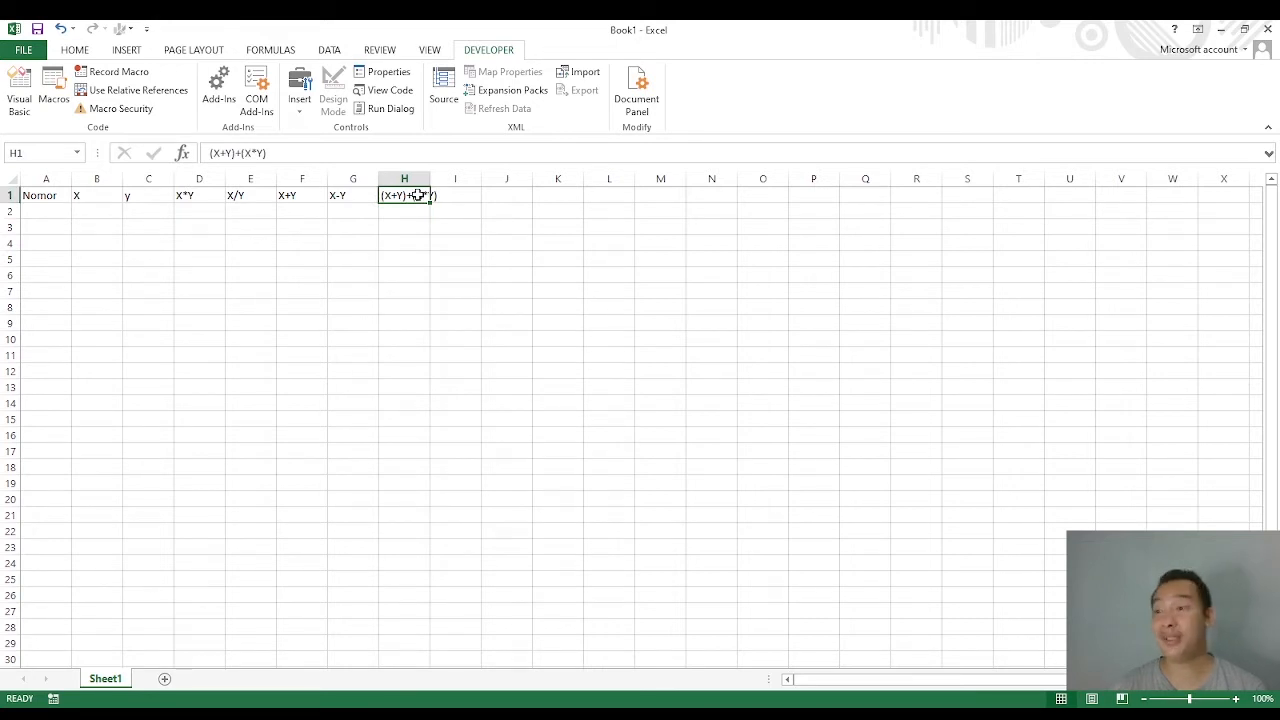
left_click(417, 226)
left_click(408, 210)
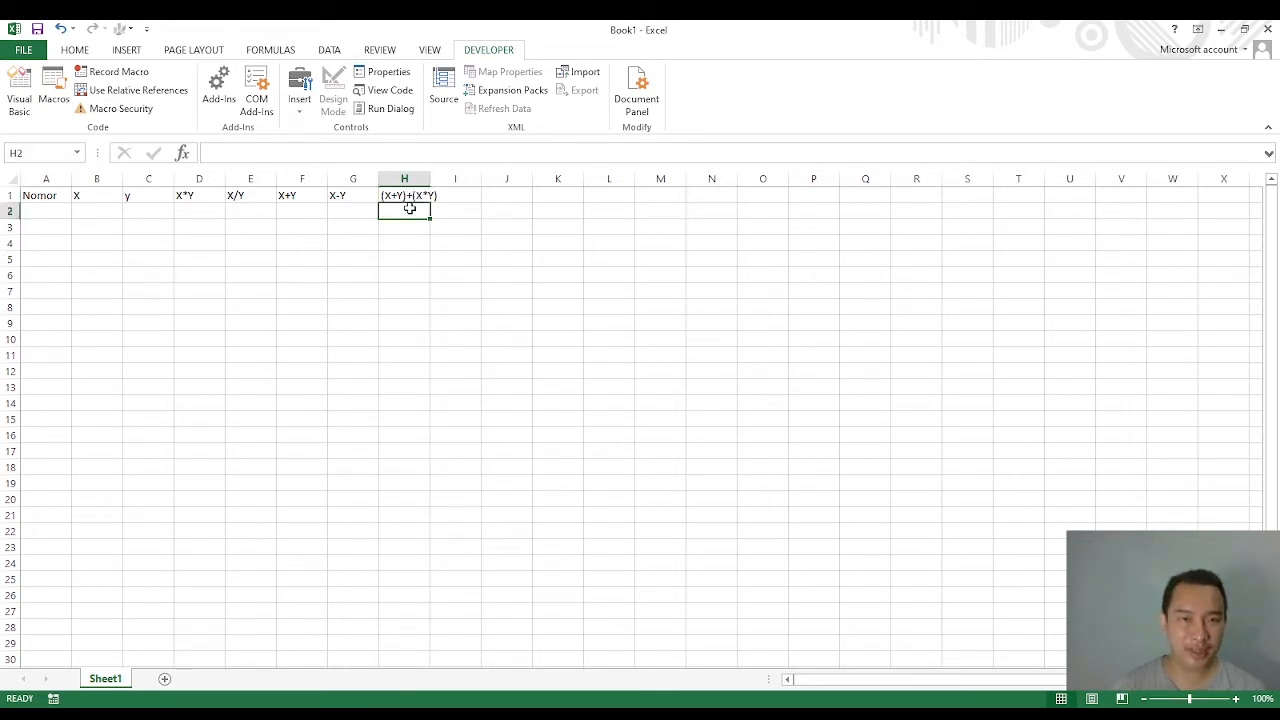
Step: AutoFit the width of column H to its (X+Y)+(X*Y) header
left_click(414, 195)
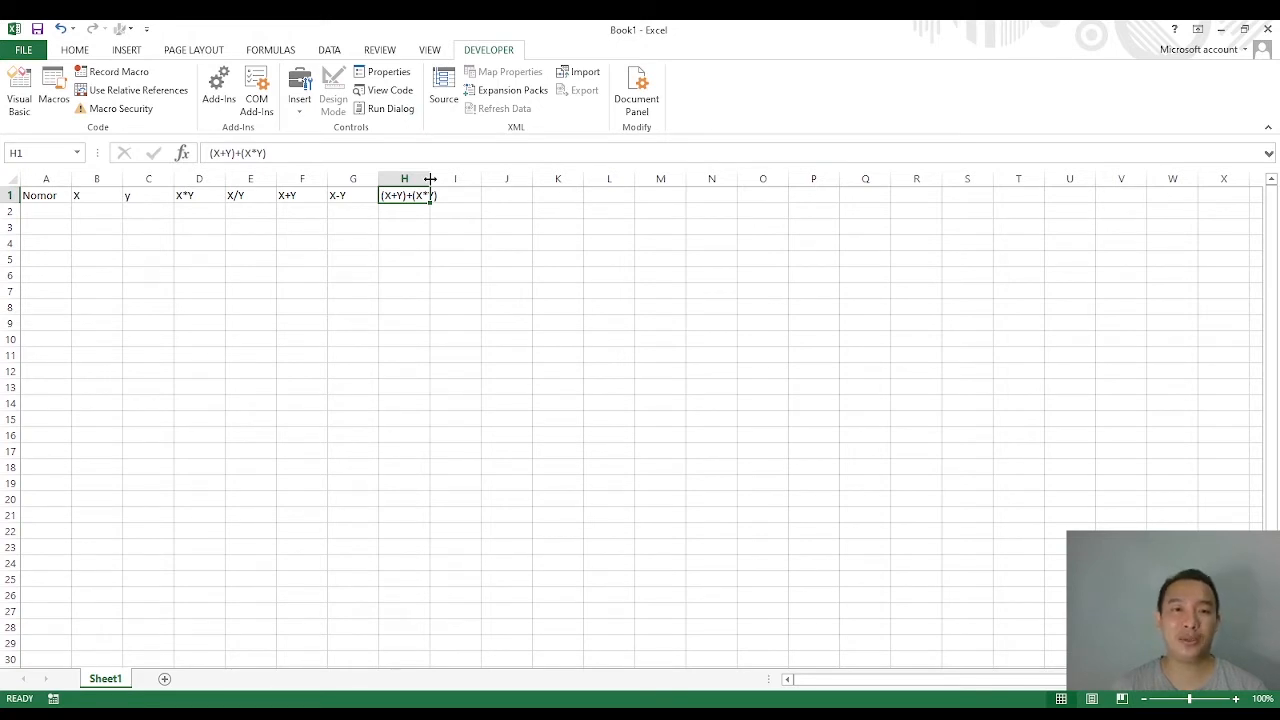
double_click(430, 178)
left_click(431, 226)
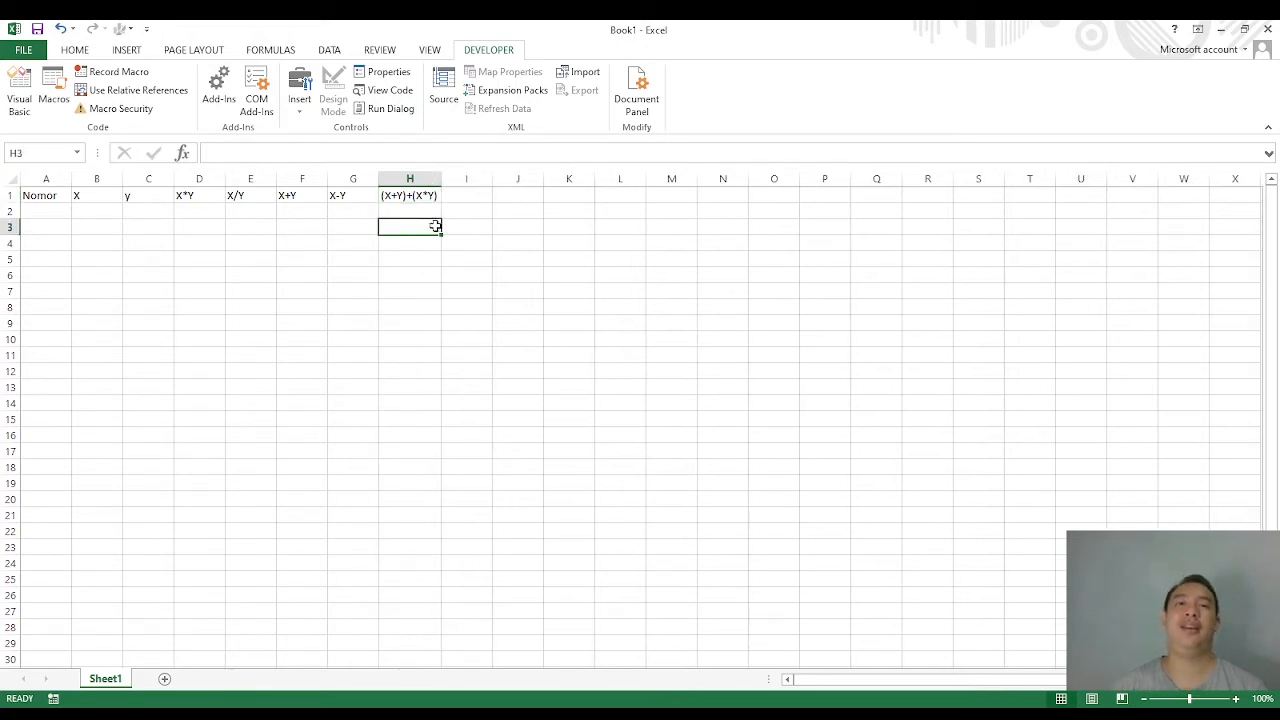
left_click(430, 196)
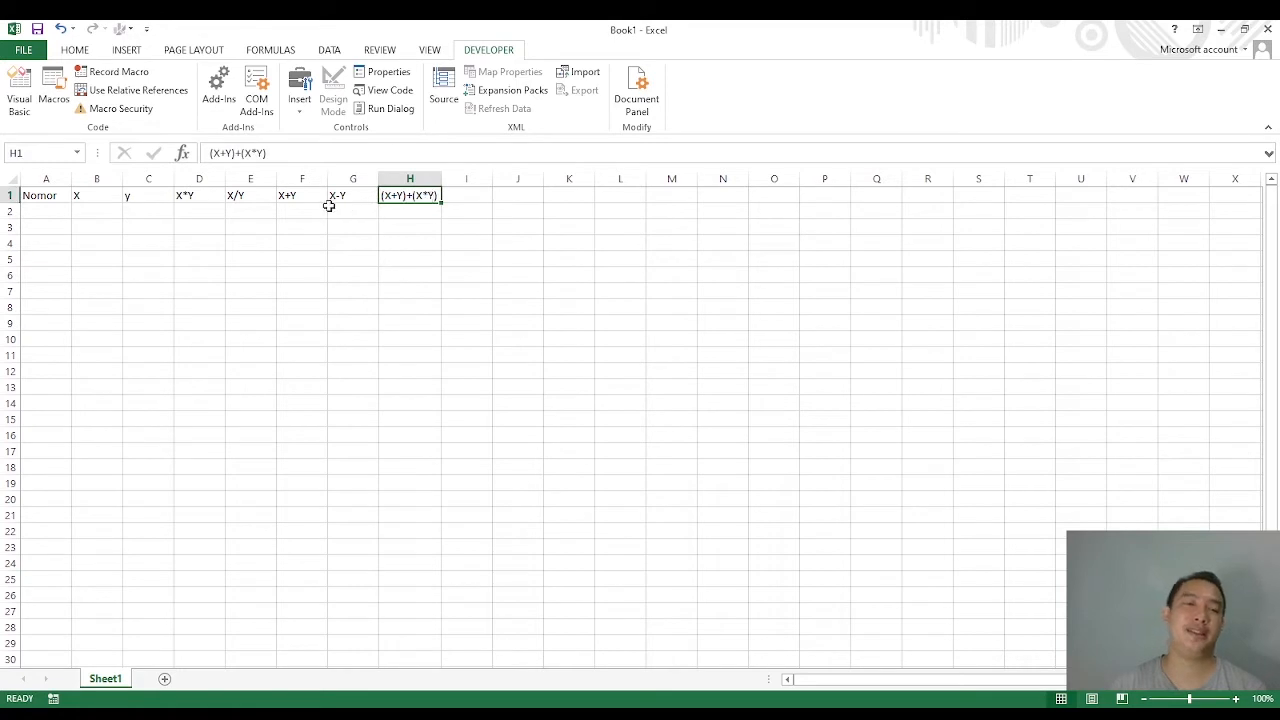
Step: Center the header texts horizontally in cells A1 to H1
left_click_drag(45, 194, 430, 190)
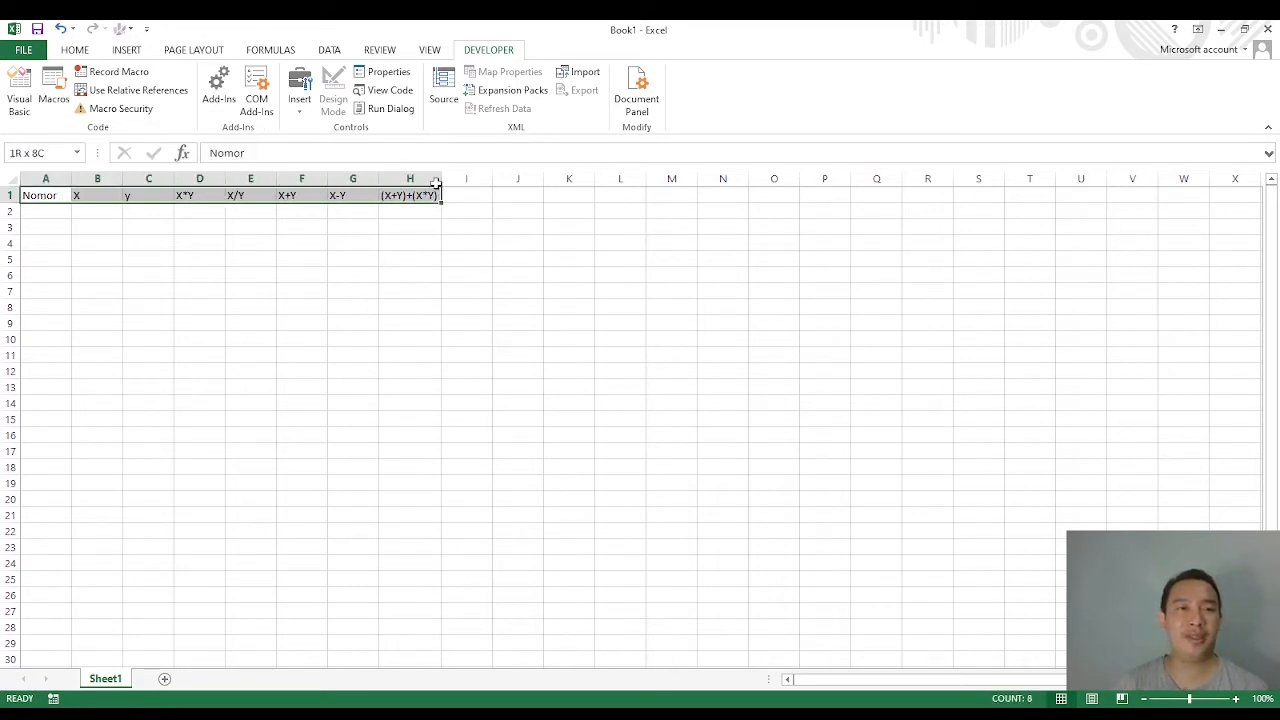
left_click(82, 53)
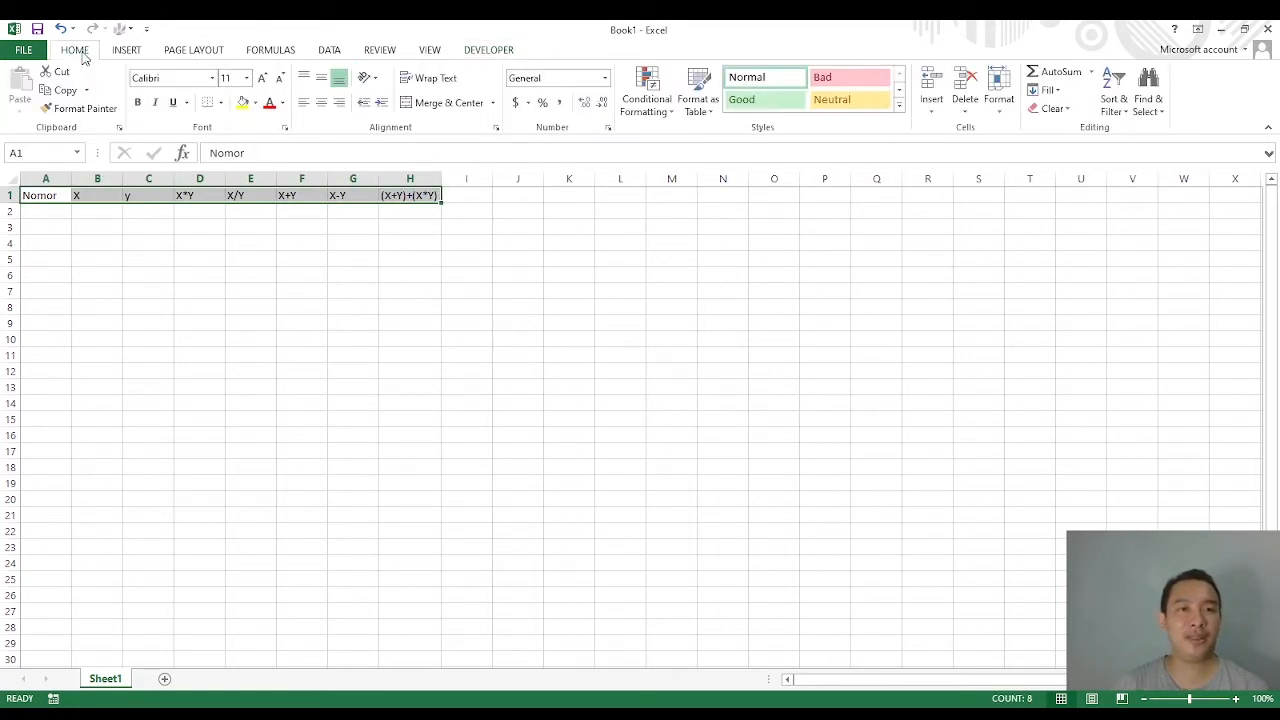
left_click(321, 103)
left_click(347, 211)
left_click(199, 242)
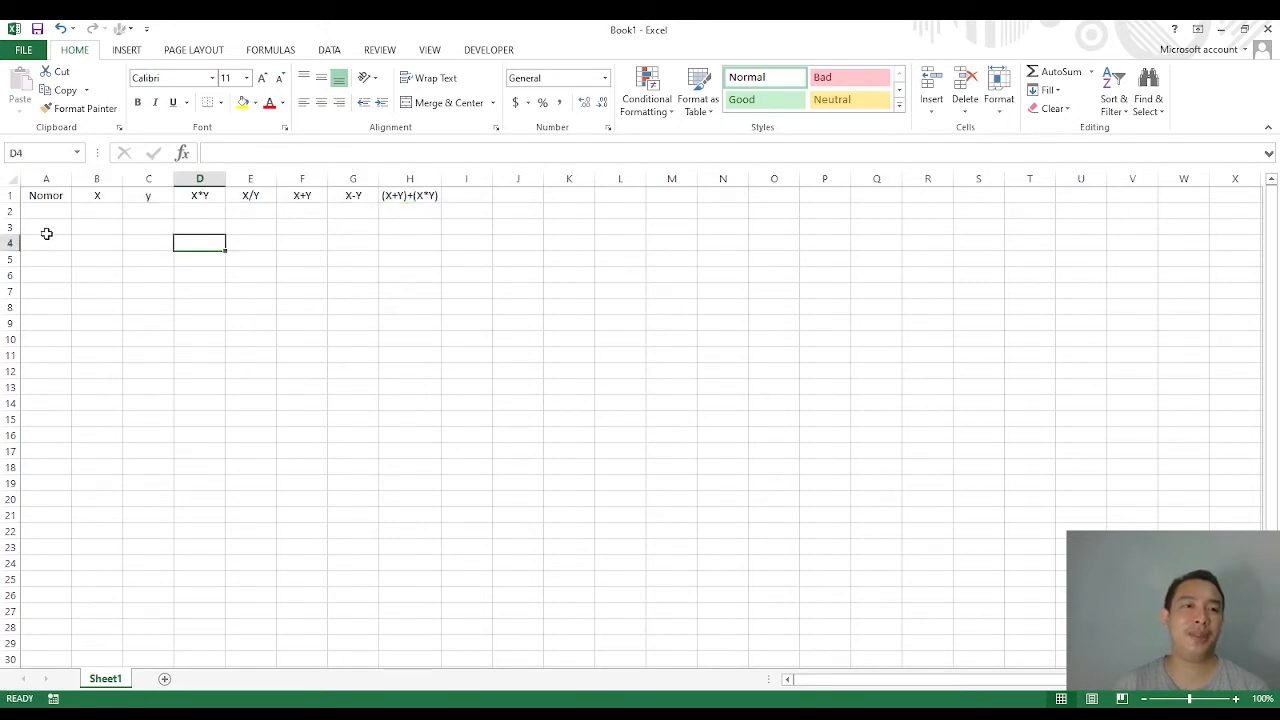
Step: Enter the row numbers 1 and 2 in cells A2 and A3 under Nomor
left_click(48, 210)
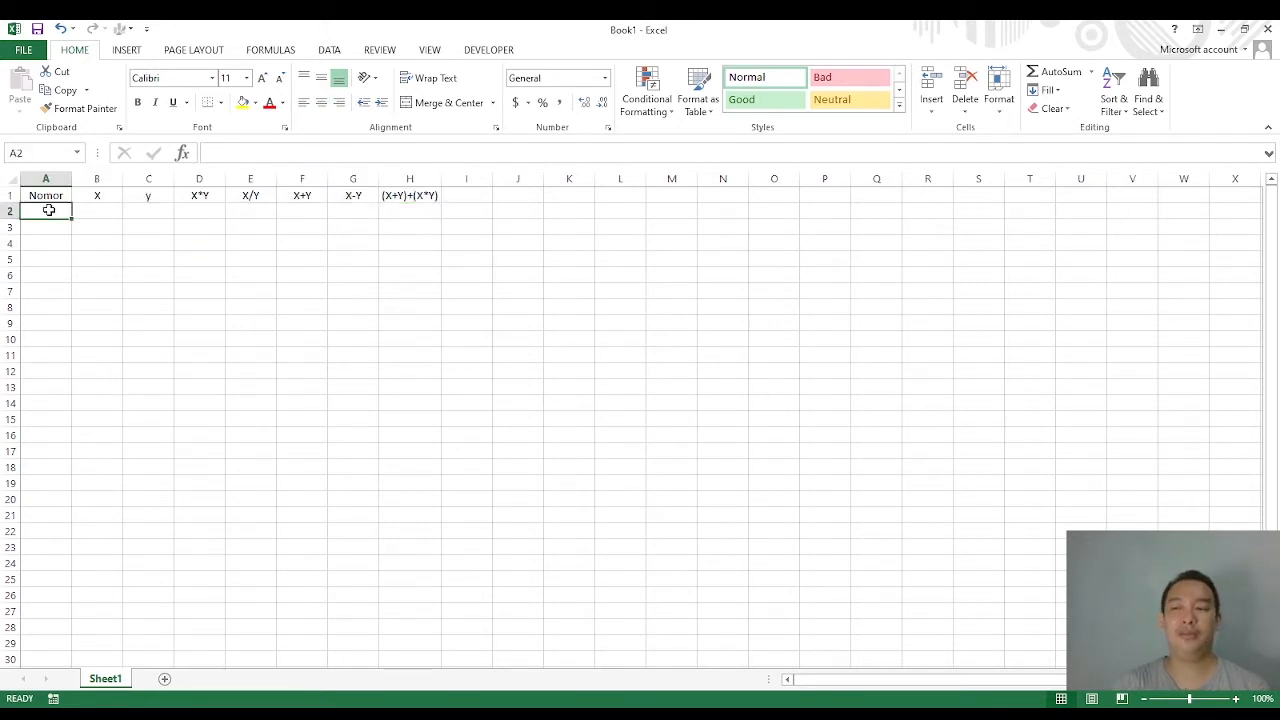
type("1")
key("Return")
type("2")
key("Return")
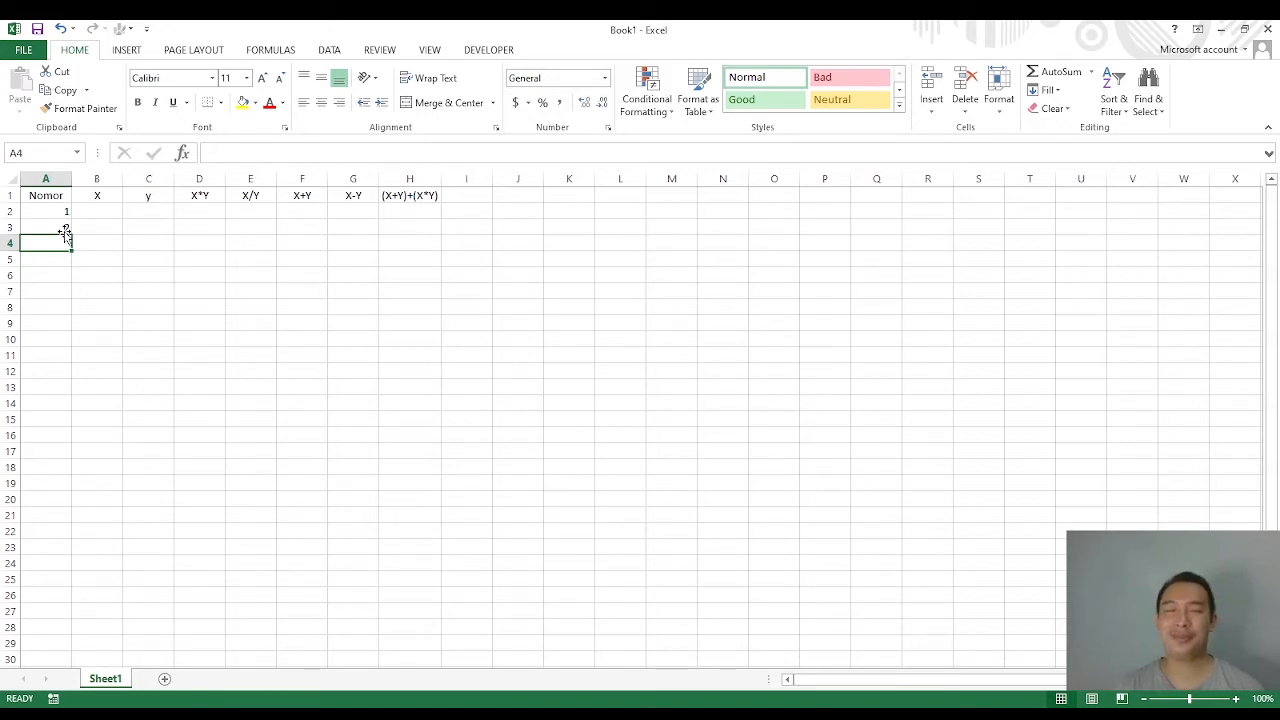
Step: Enter the row numbers 1 through 6 one by one in cells A2 to A7
left_click(60, 216)
type("1")
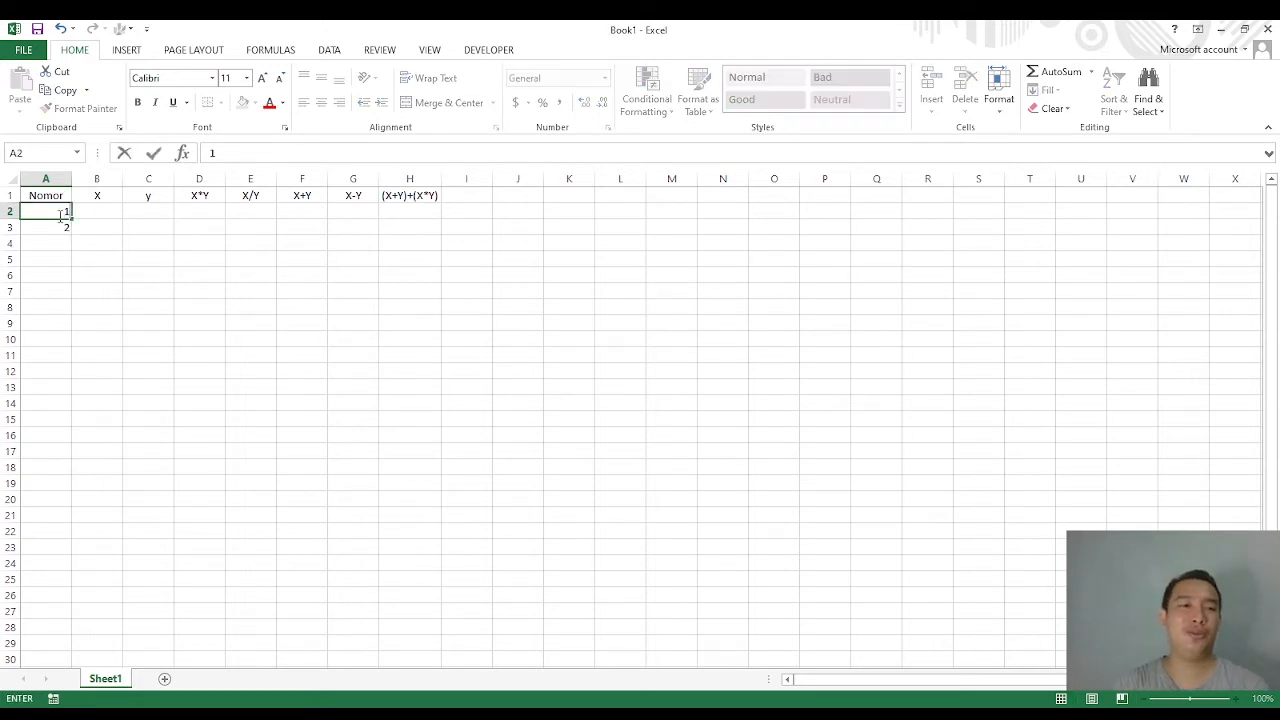
key("Return")
type("2")
key("Return")
type("3")
key("Return")
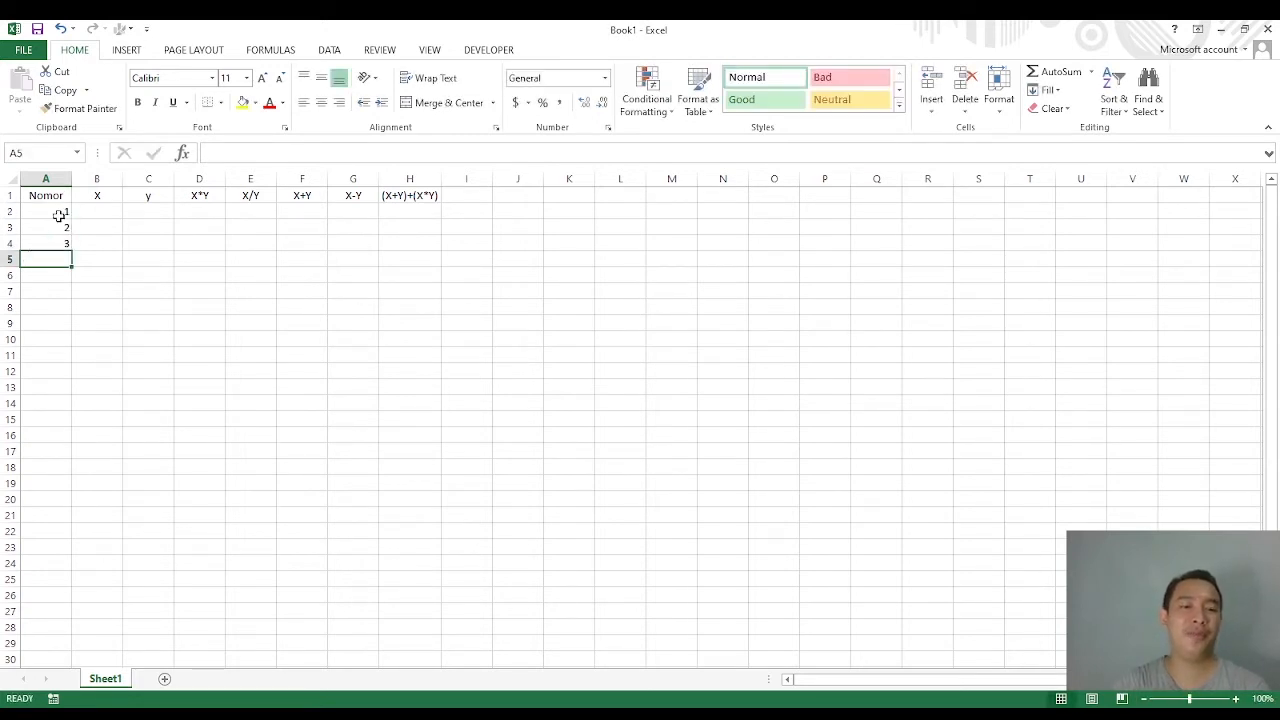
type("4")
key("Return")
type("5")
key("Return")
type("6")
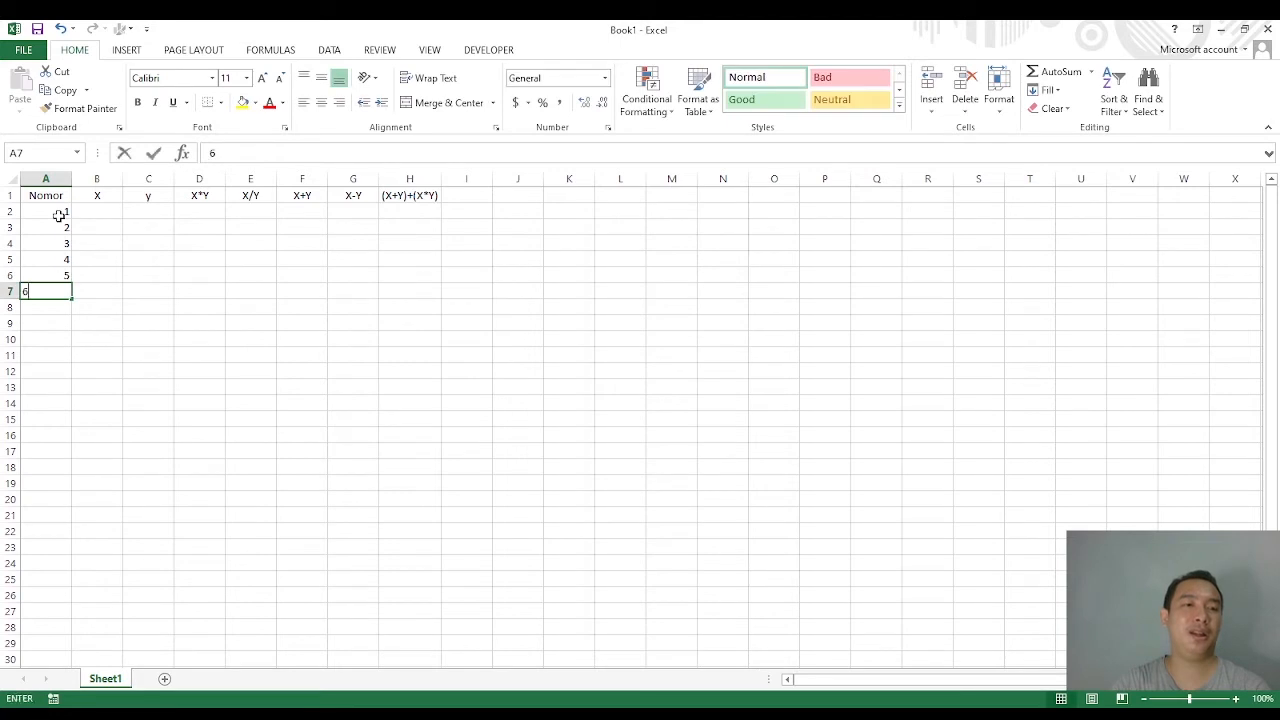
key("Return")
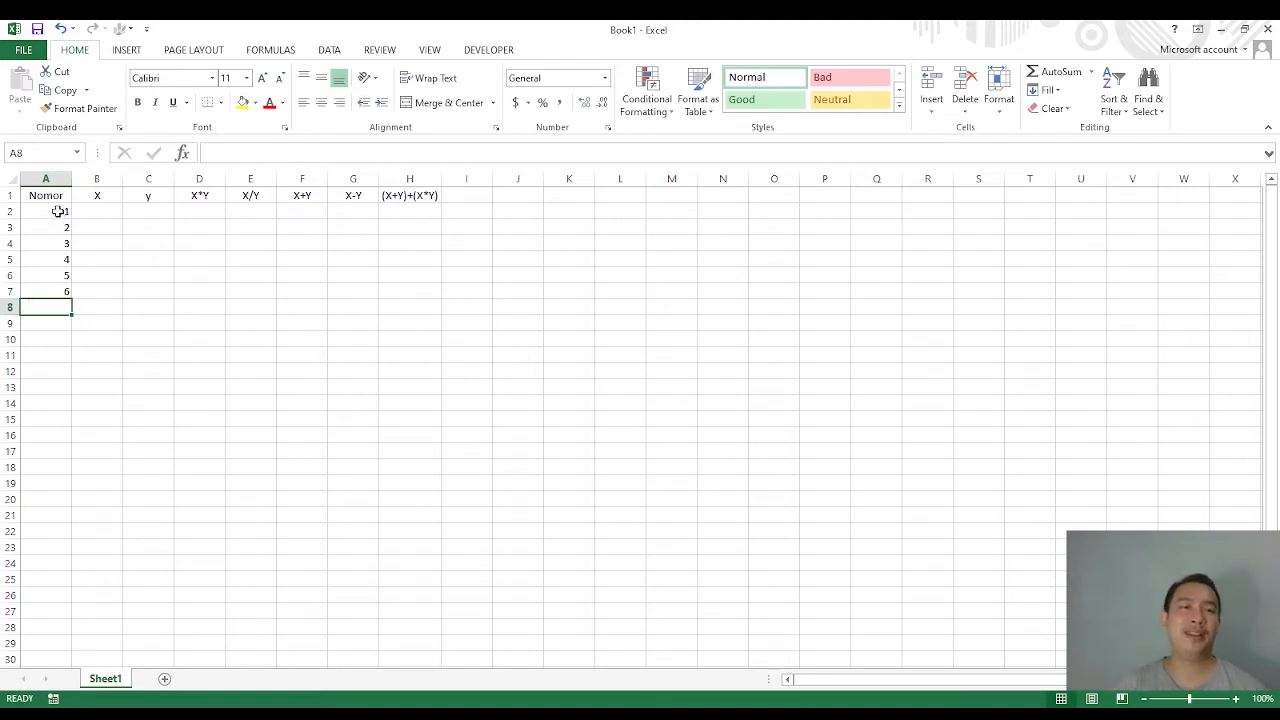
Step: Clear the manually entered row numbers from cells A2 to A7
left_click_drag(60, 211, 44, 292)
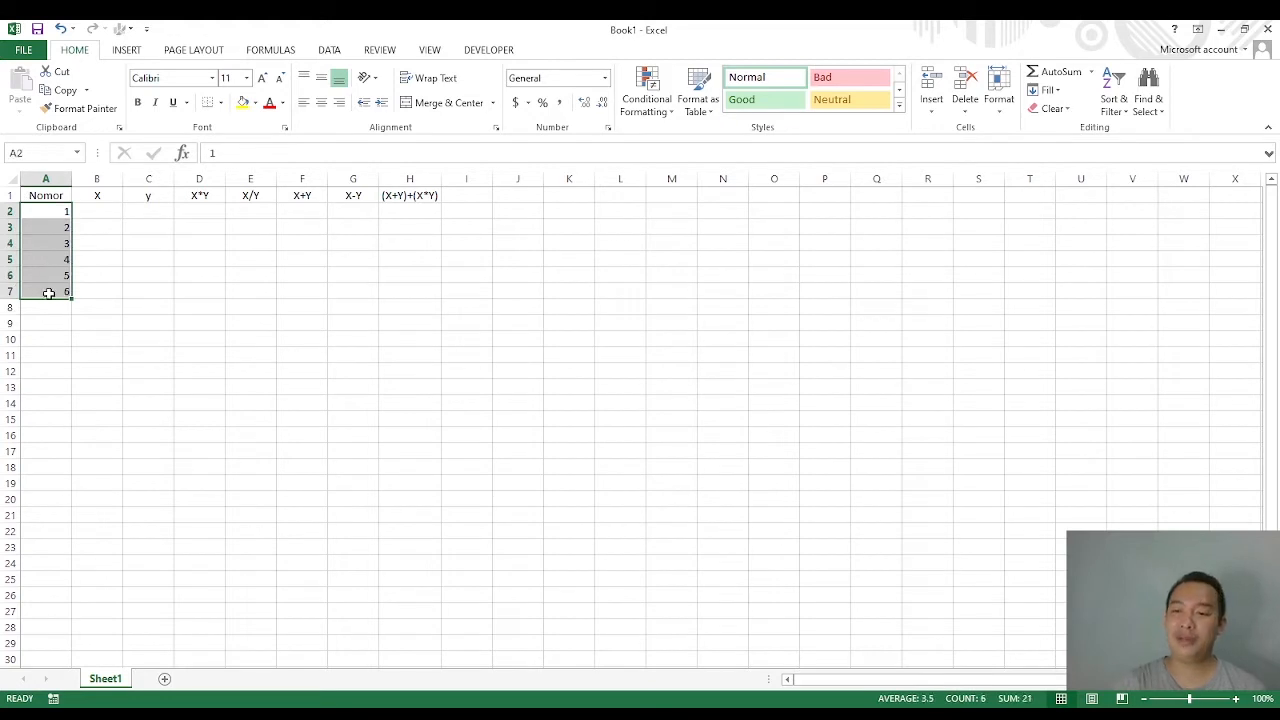
key("Delete")
left_click(48, 293)
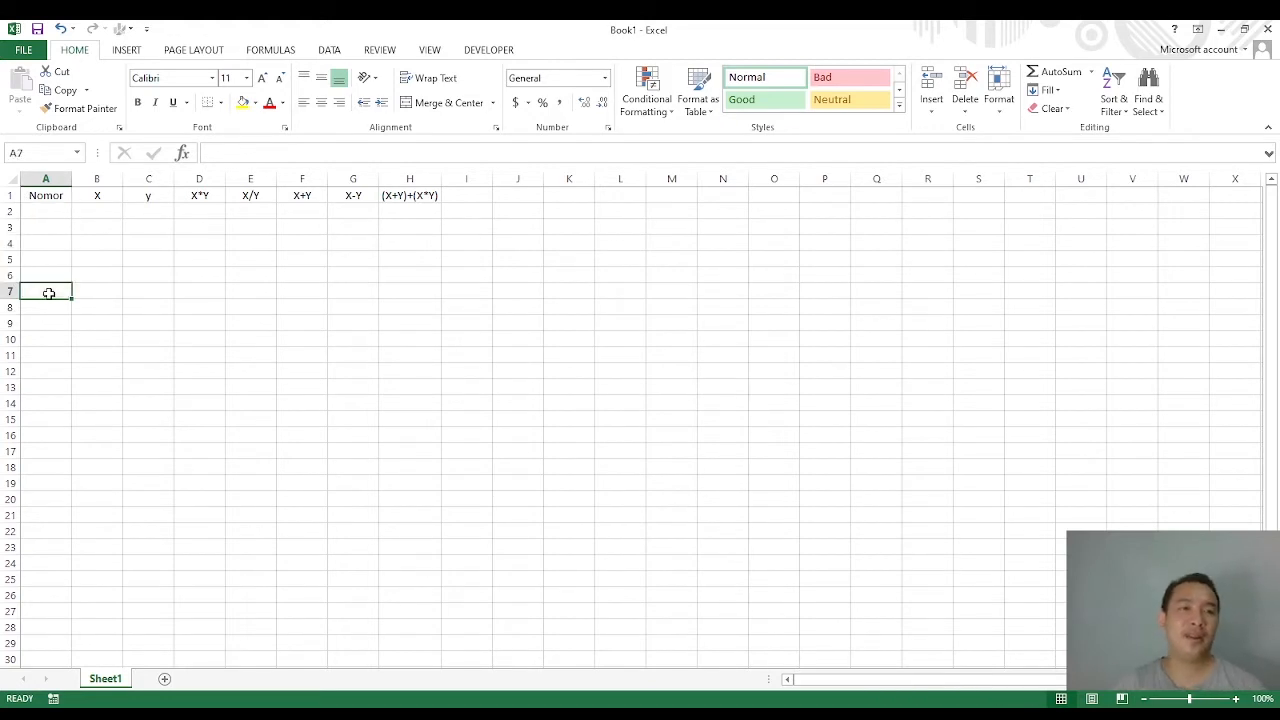
left_click(94, 240)
Step: Number the rows 1 to 10 in cells A2 to A11 by filling the series down from the starting values 1 and 2
left_click(57, 210)
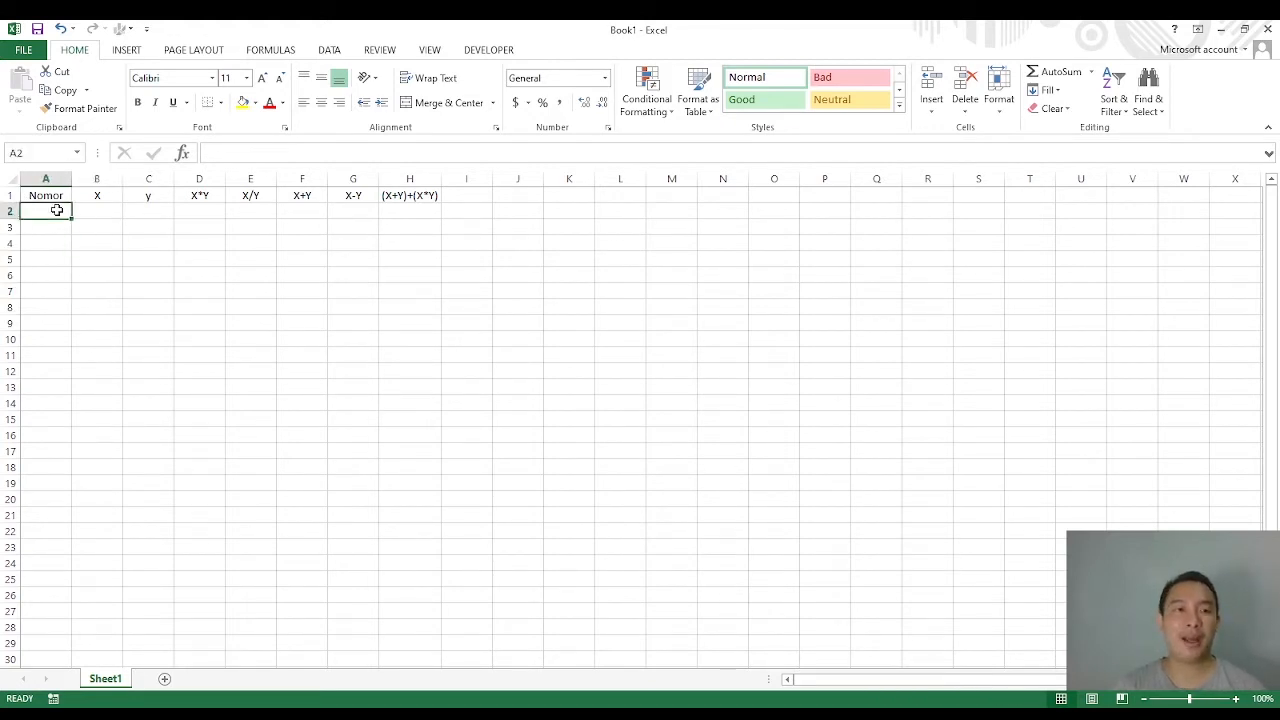
type("1")
key("Return")
type("2")
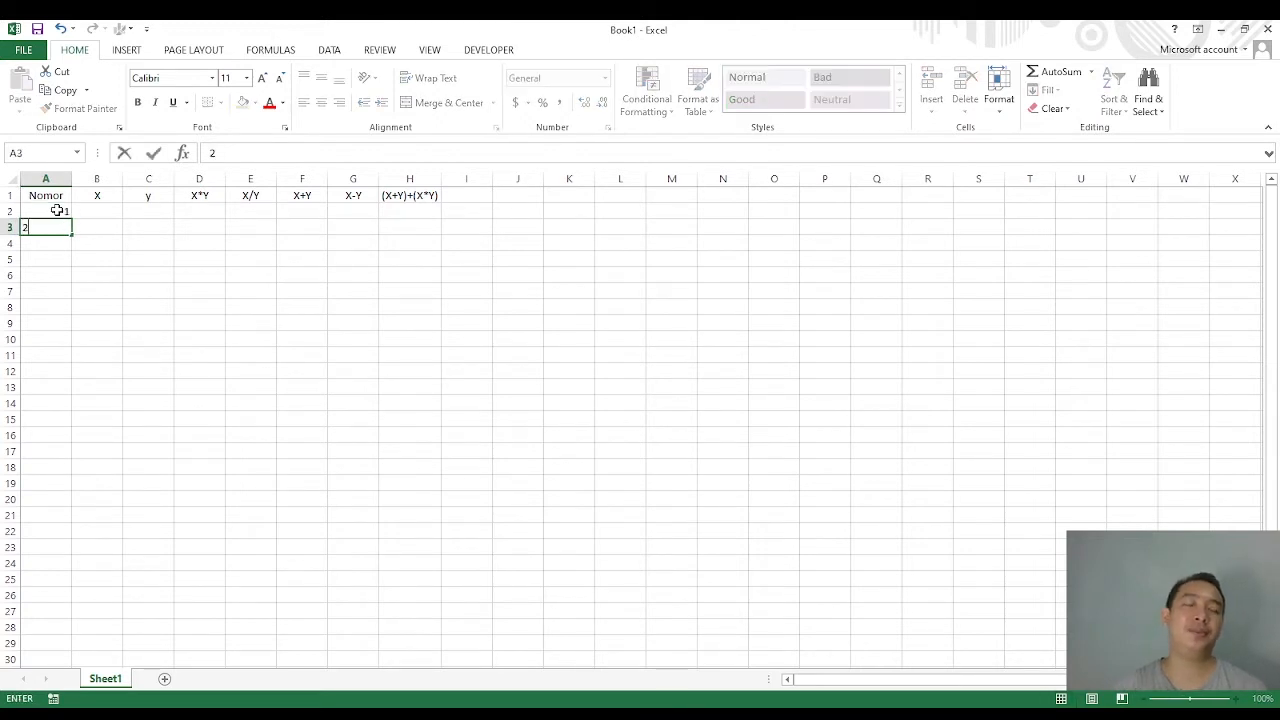
left_click(101, 241)
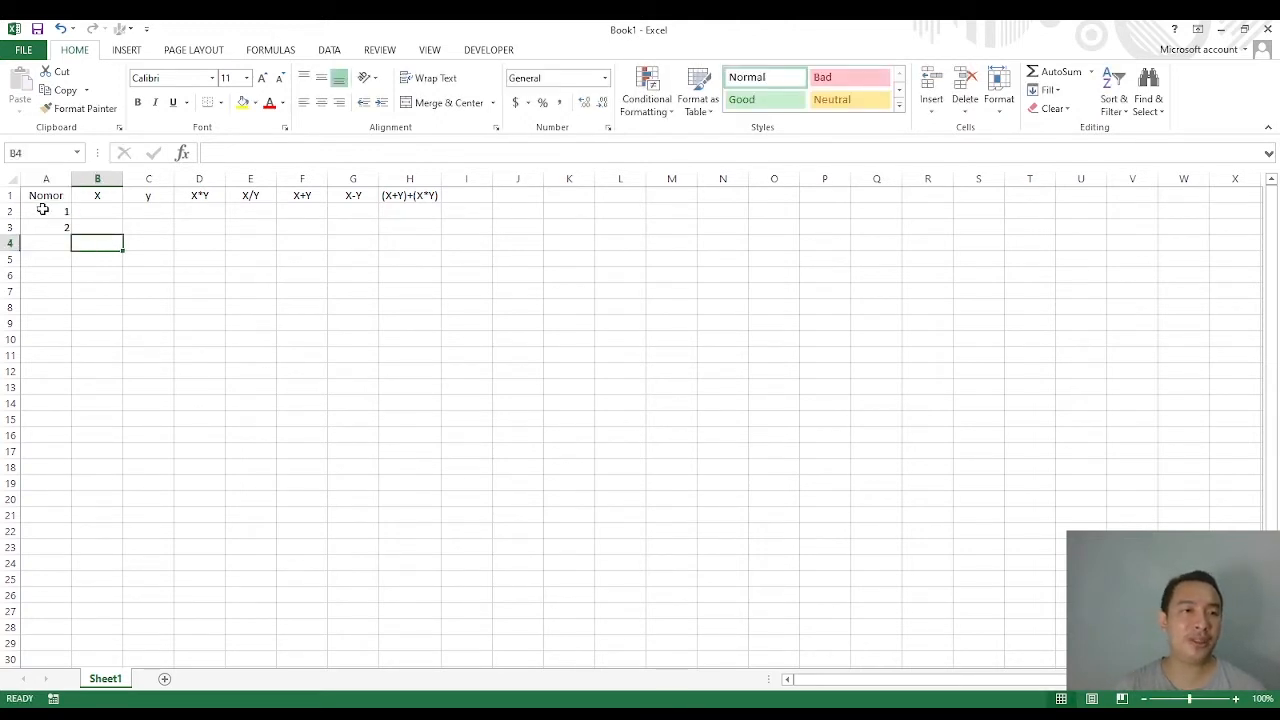
left_click_drag(40, 210, 56, 227)
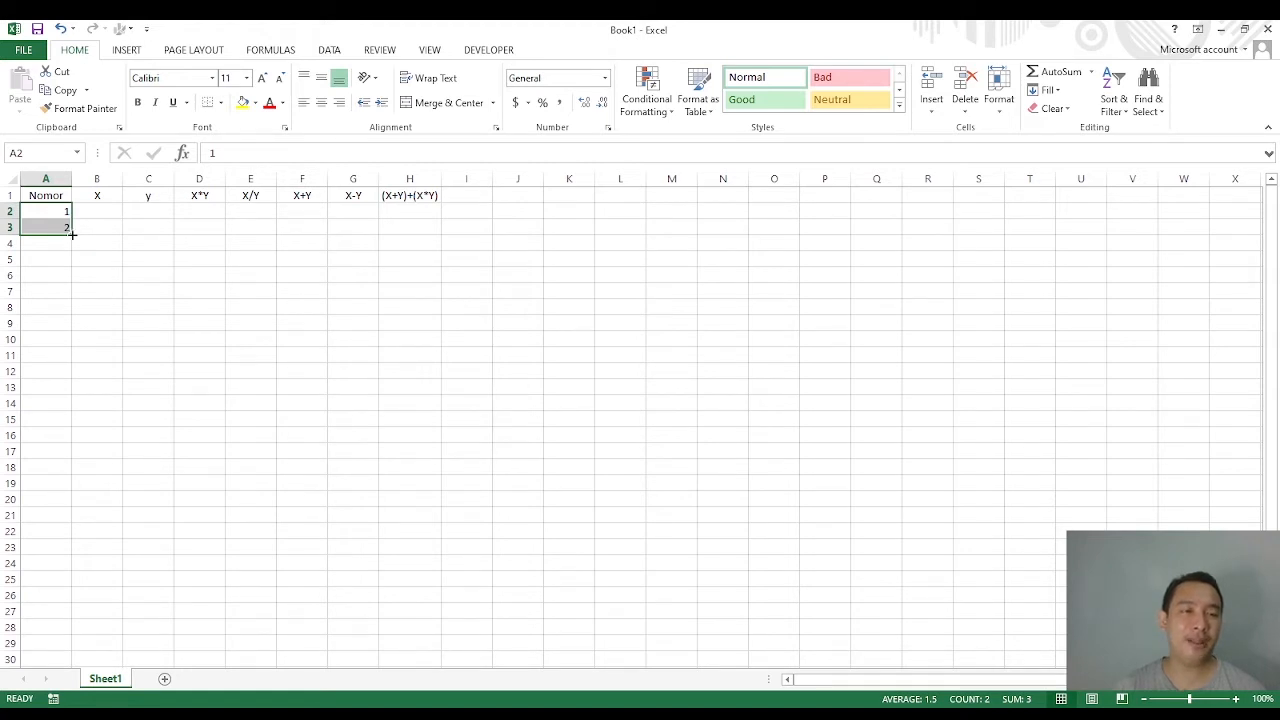
left_click_drag(72, 234, 65, 356)
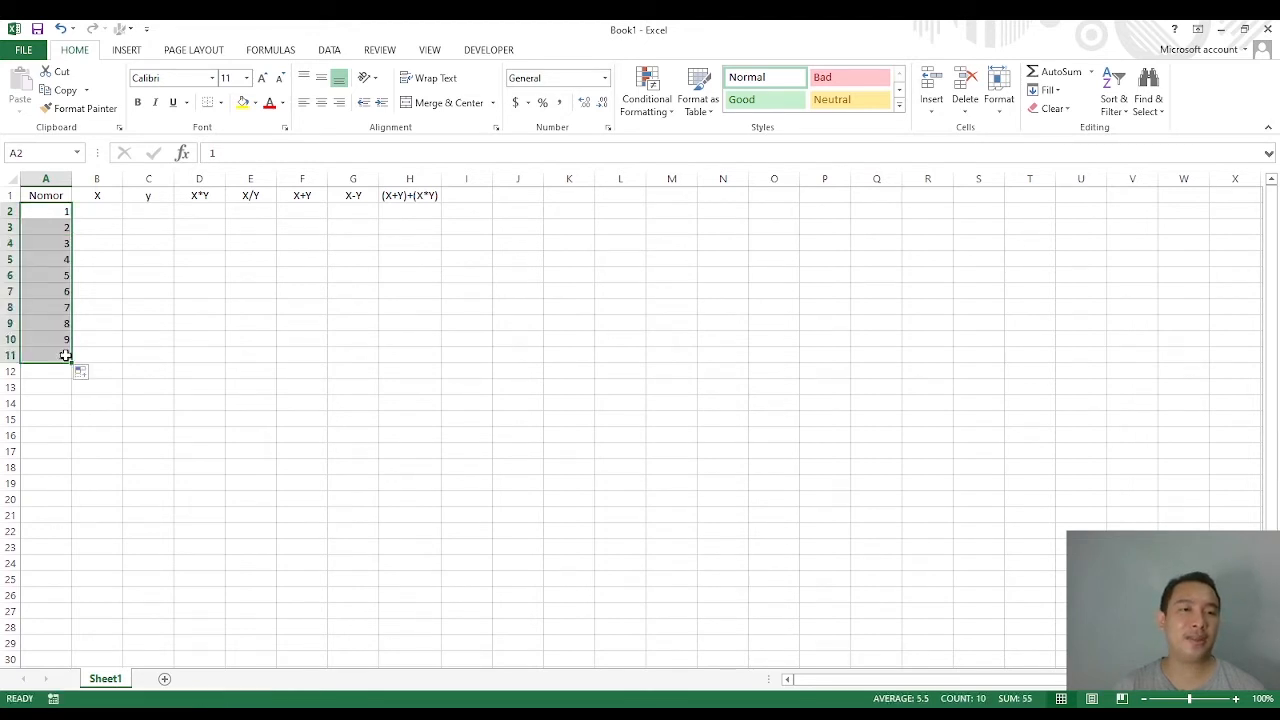
Step: Center the row numbers in cells A2 to A11 horizontally
left_click(46, 308)
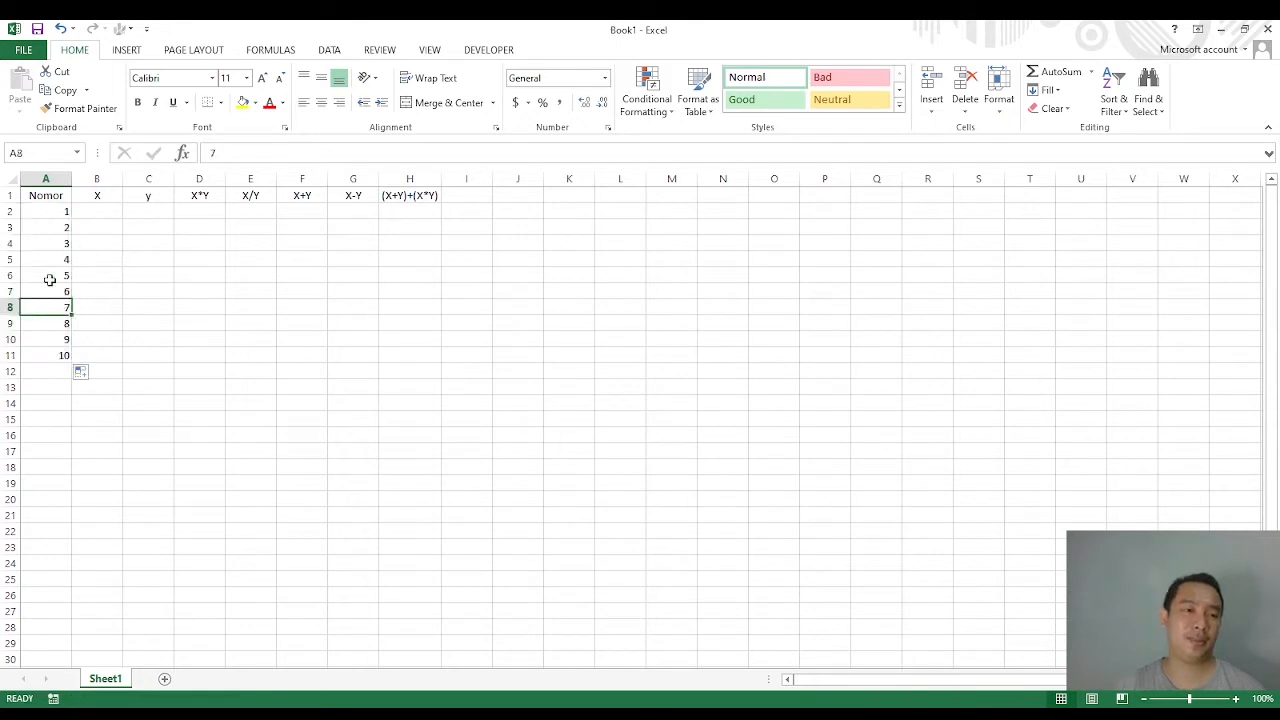
left_click_drag(48, 212, 57, 352)
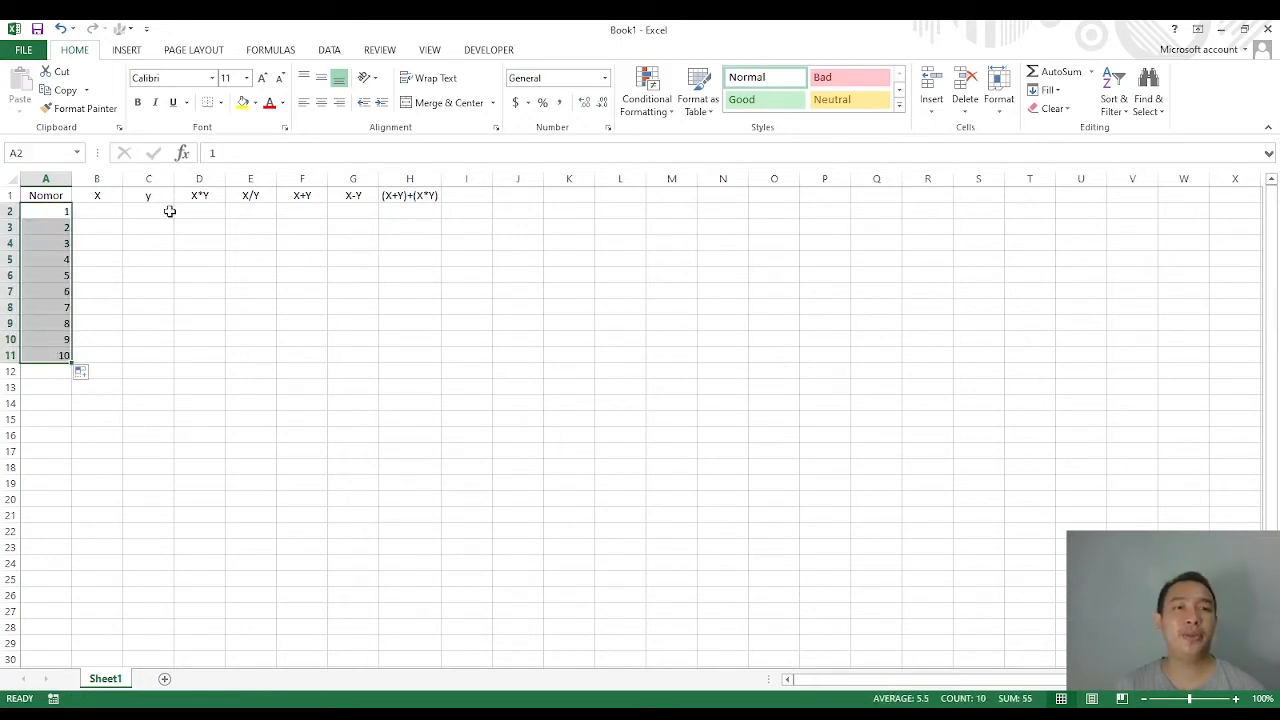
left_click(321, 102)
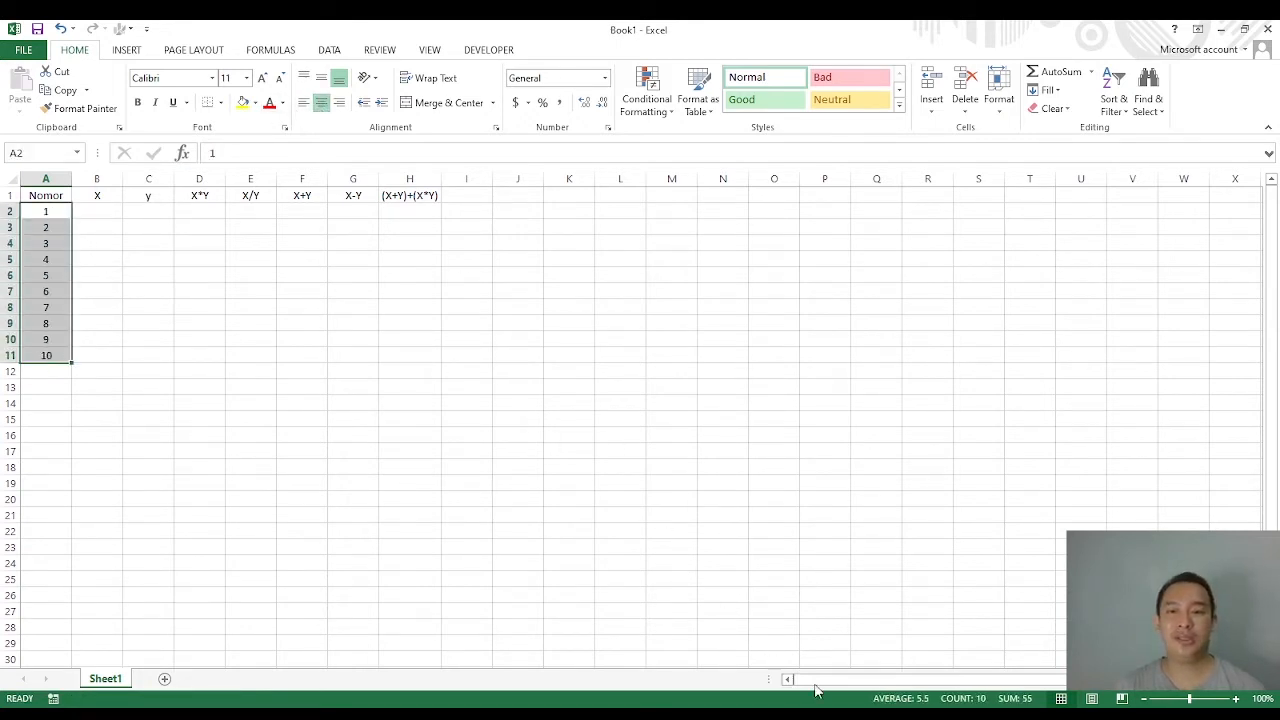
key("alt+Tab")
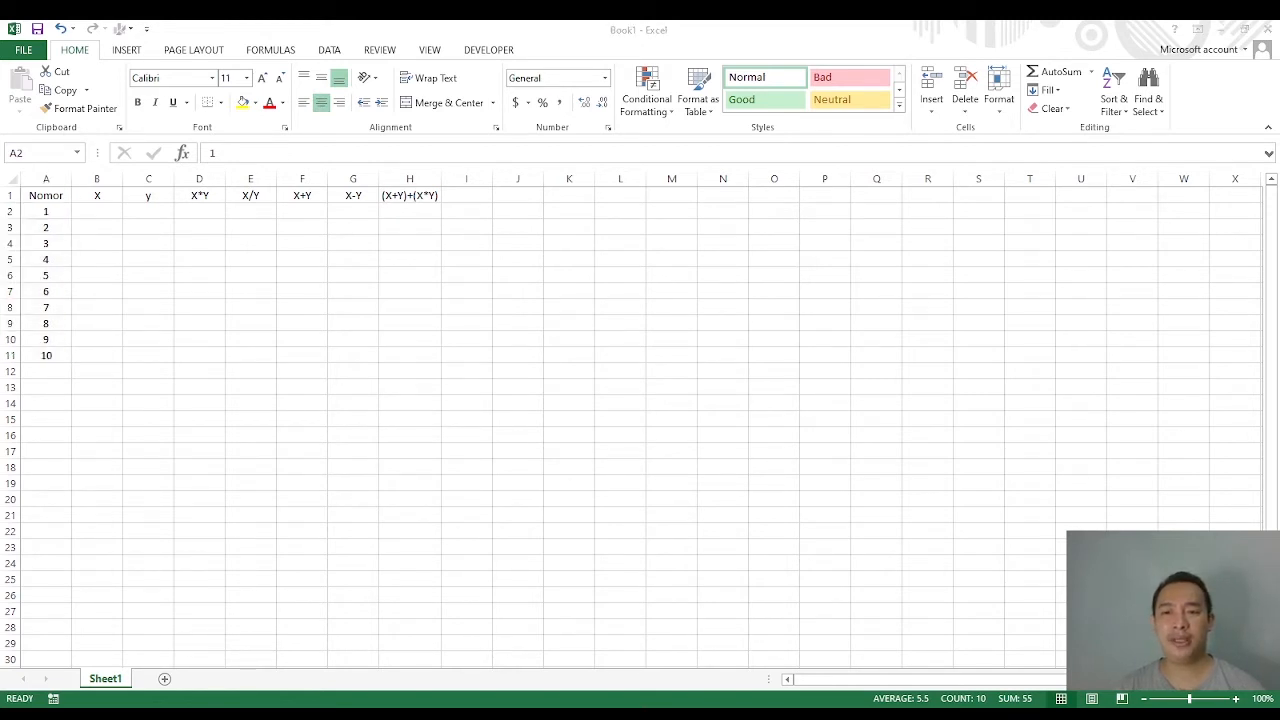
key("alt+Tab")
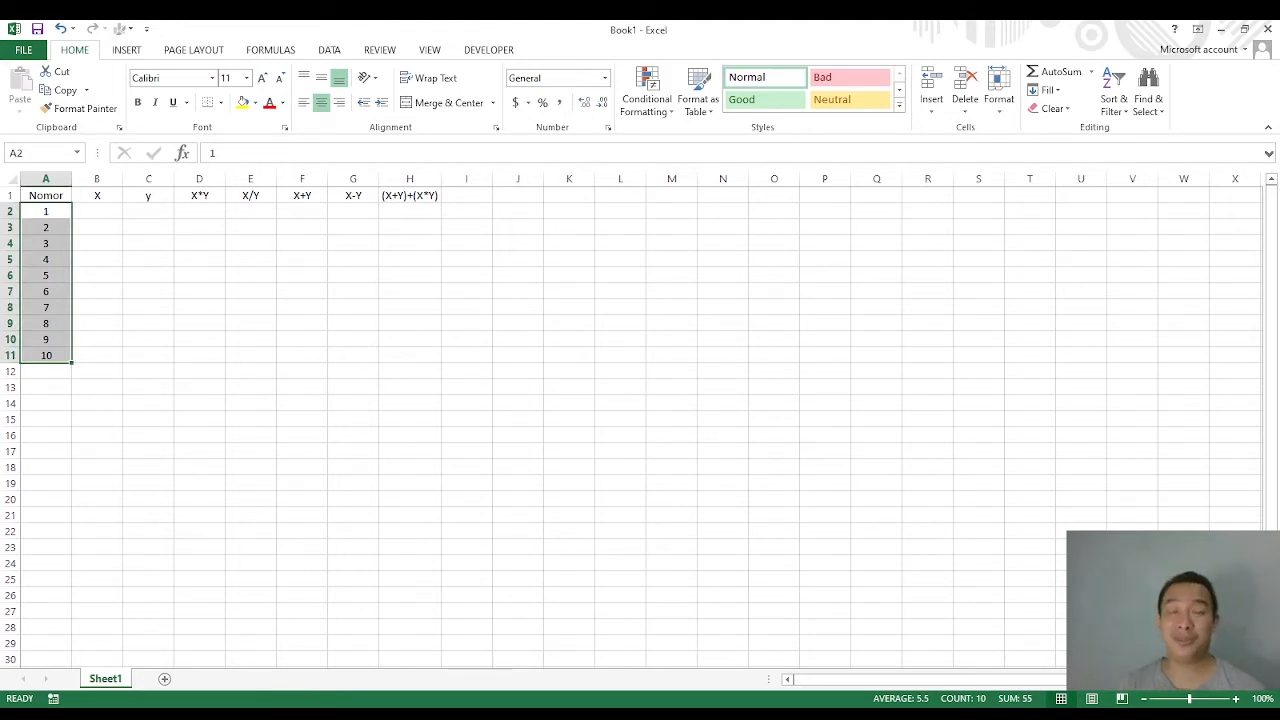
left_click(409, 515)
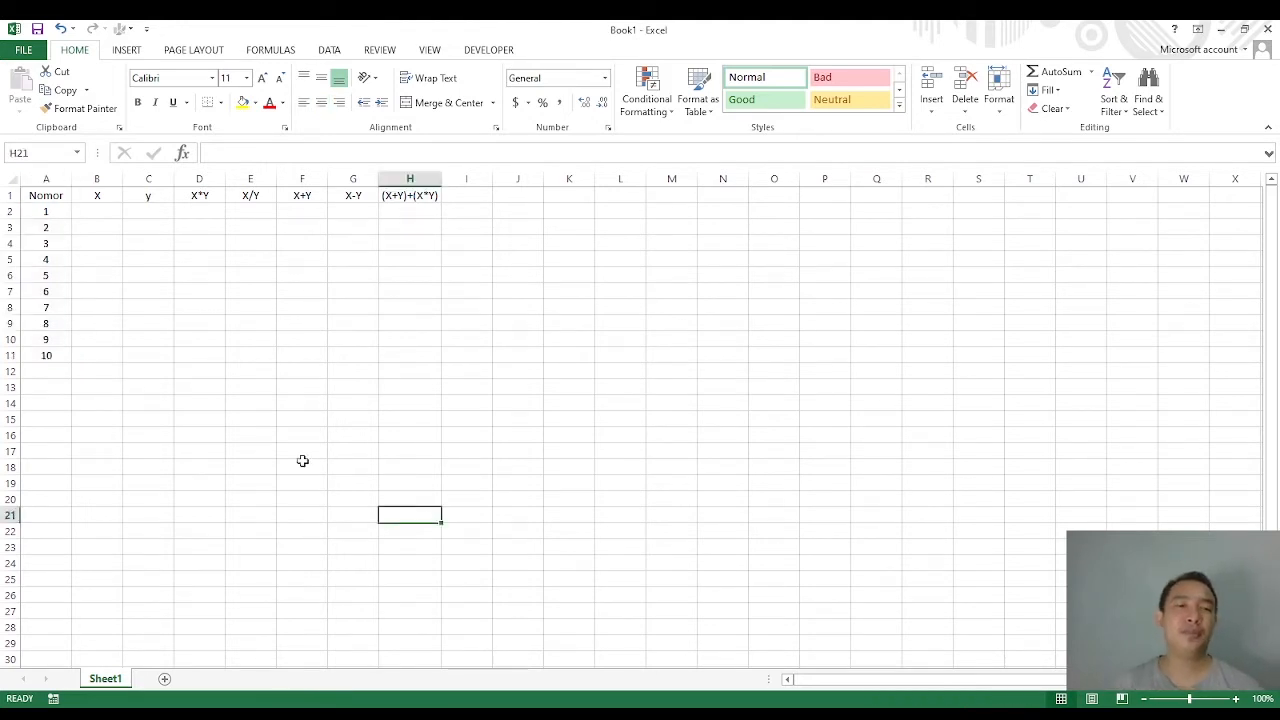
Step: Enter the X values 4, 6, 4, 3, 7, 8, 2, 8, 5 and 4 in cells B2 to B11
left_click(101, 212)
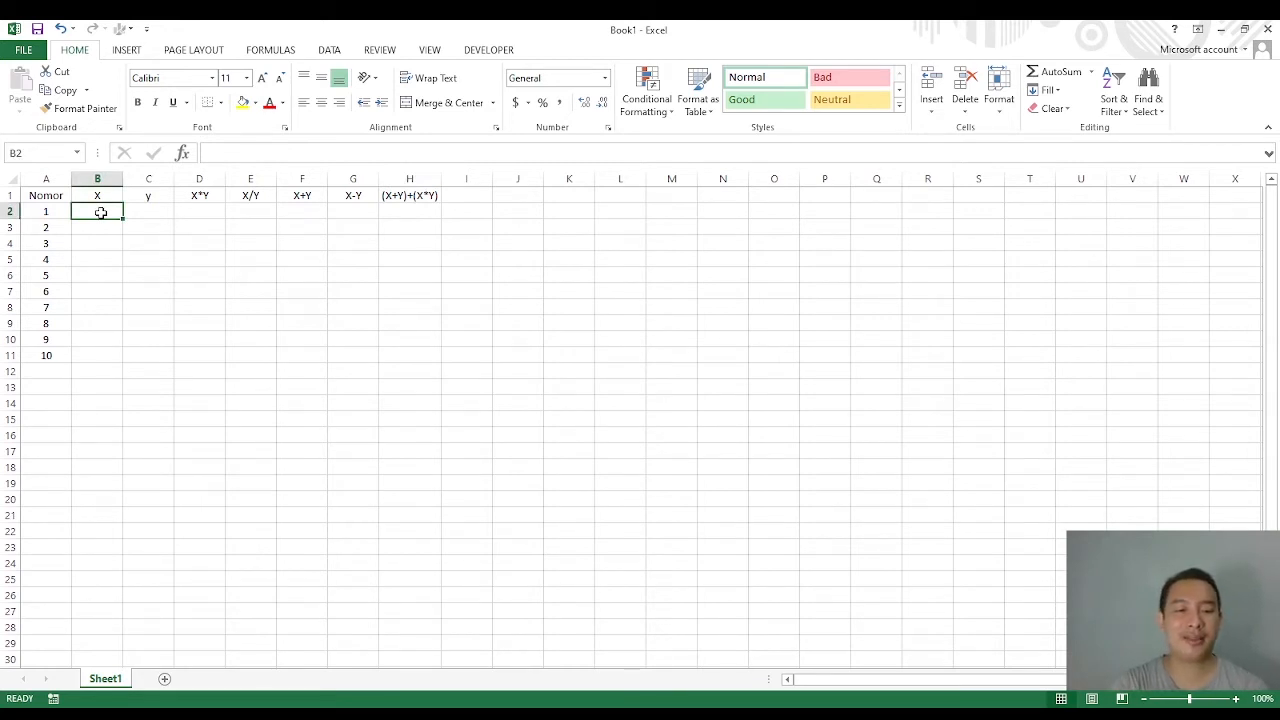
type("4")
key("Return")
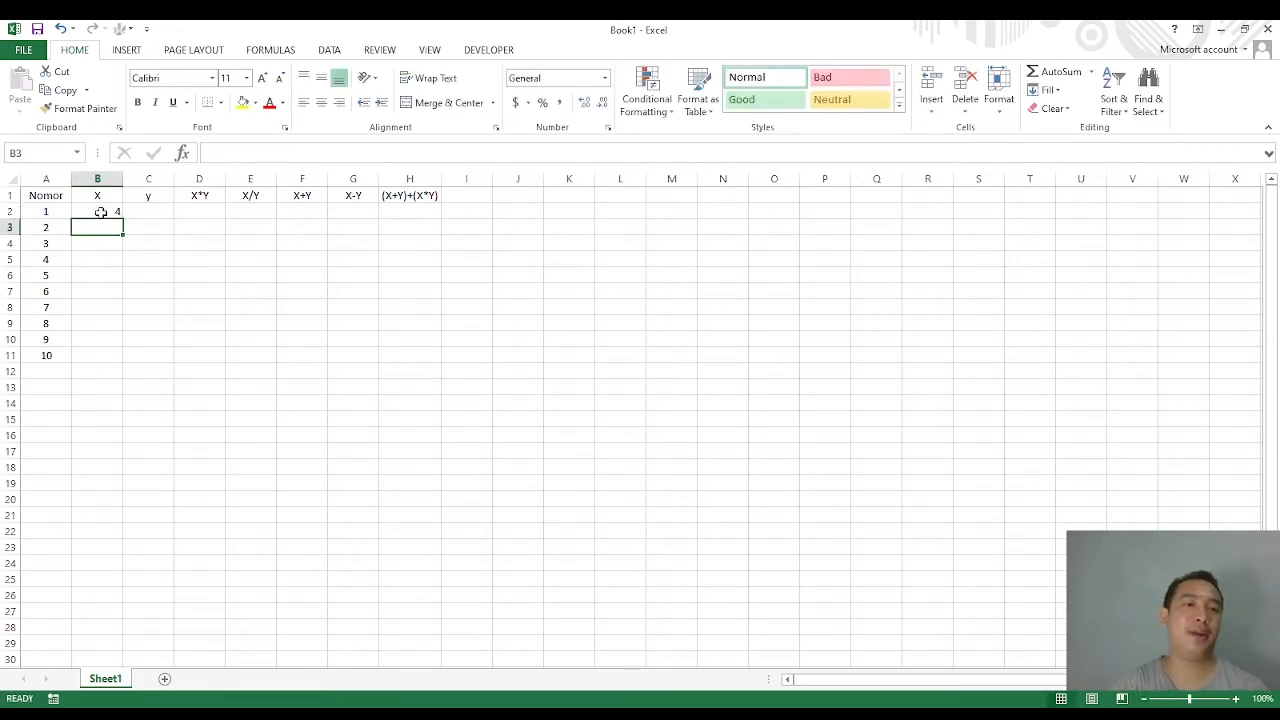
type("6")
key("Return")
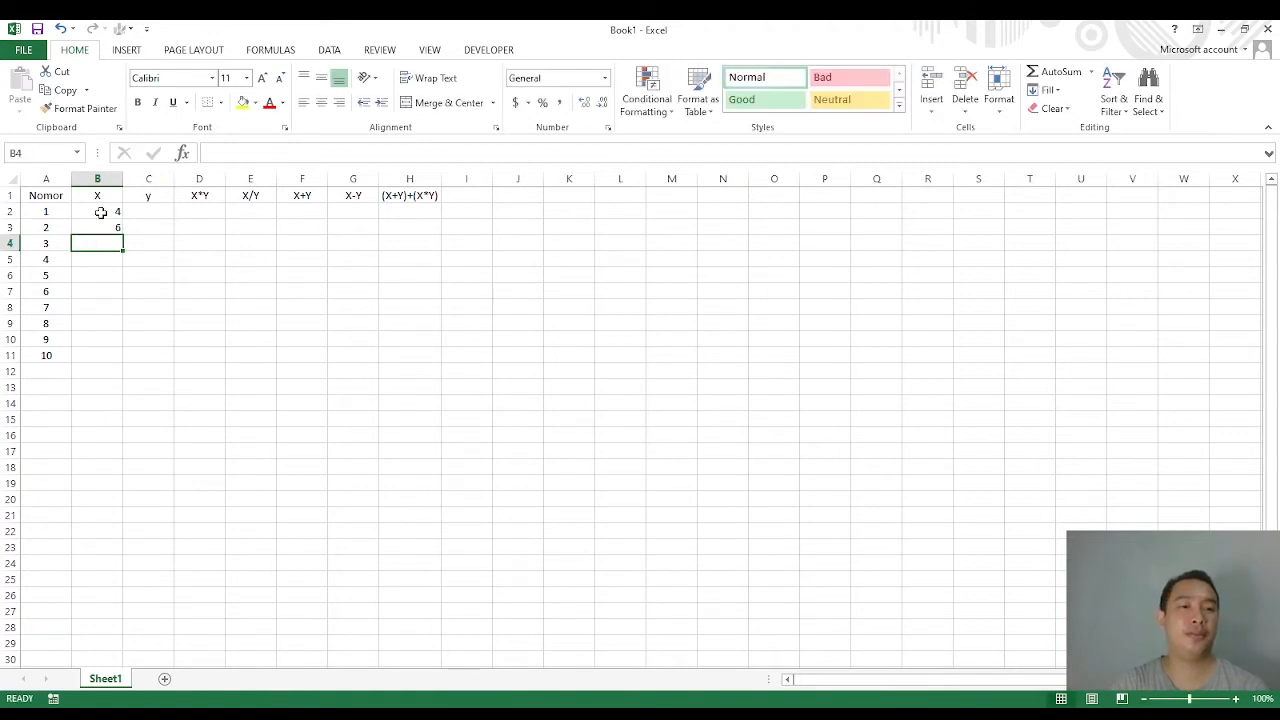
type("4")
key("Return")
type("3")
key("Return")
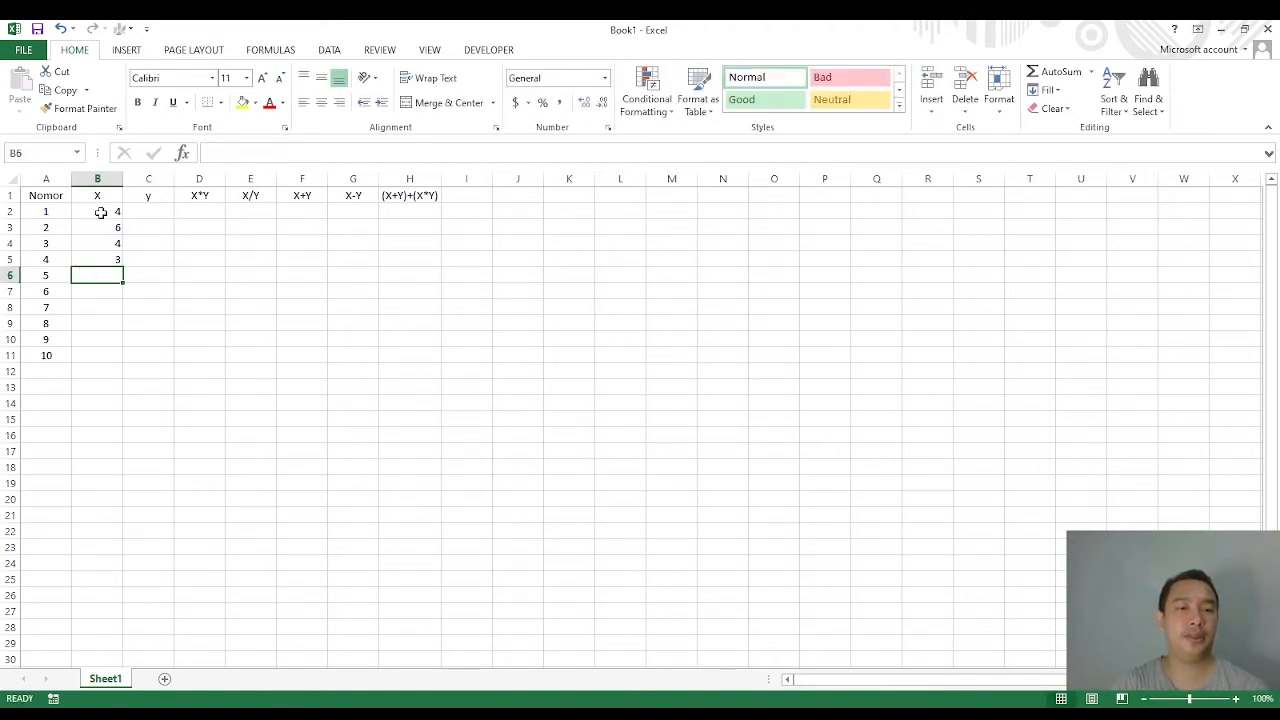
type("7")
key("Return")
type("8")
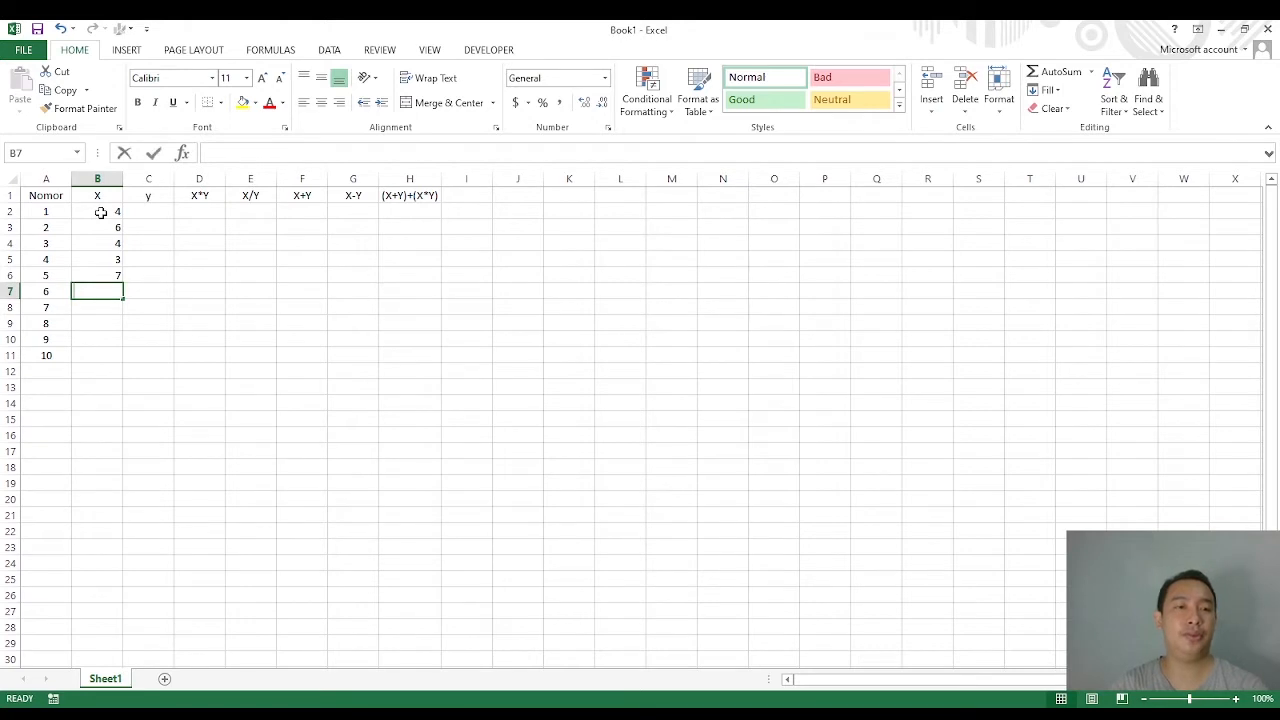
key("Return")
type("2")
key("Return")
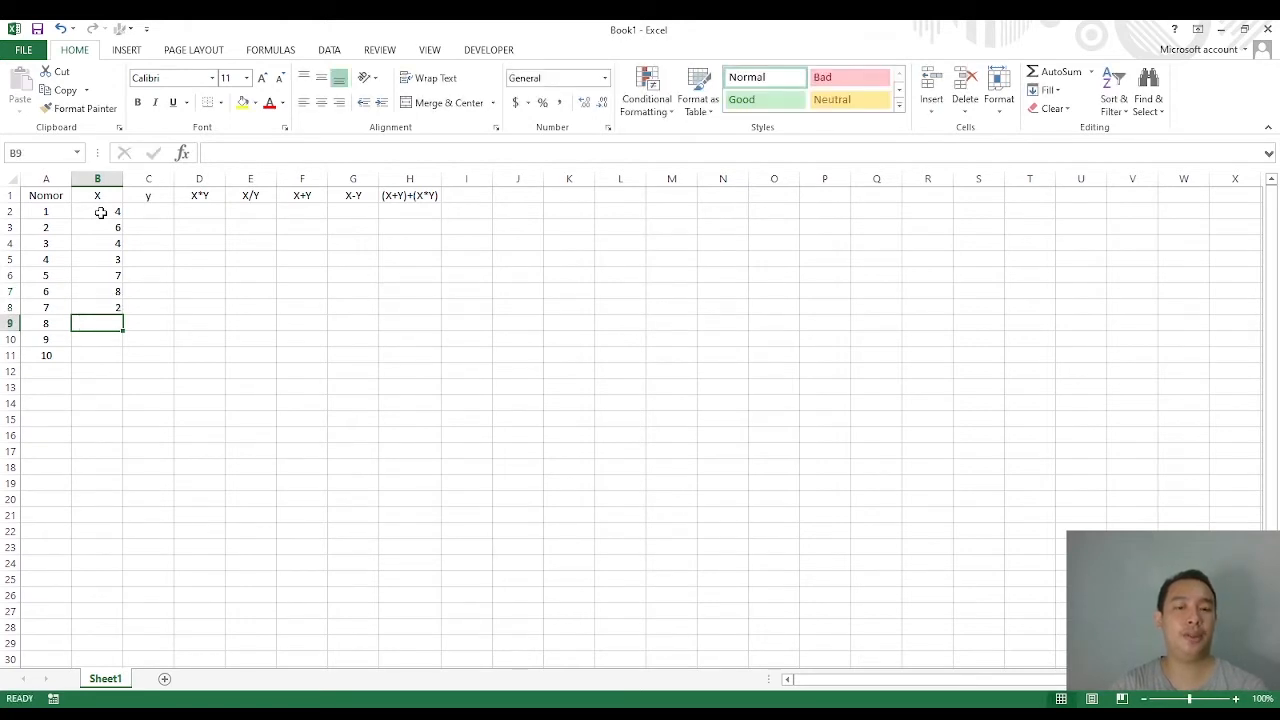
type("8")
key("Return")
type("5")
key("Return")
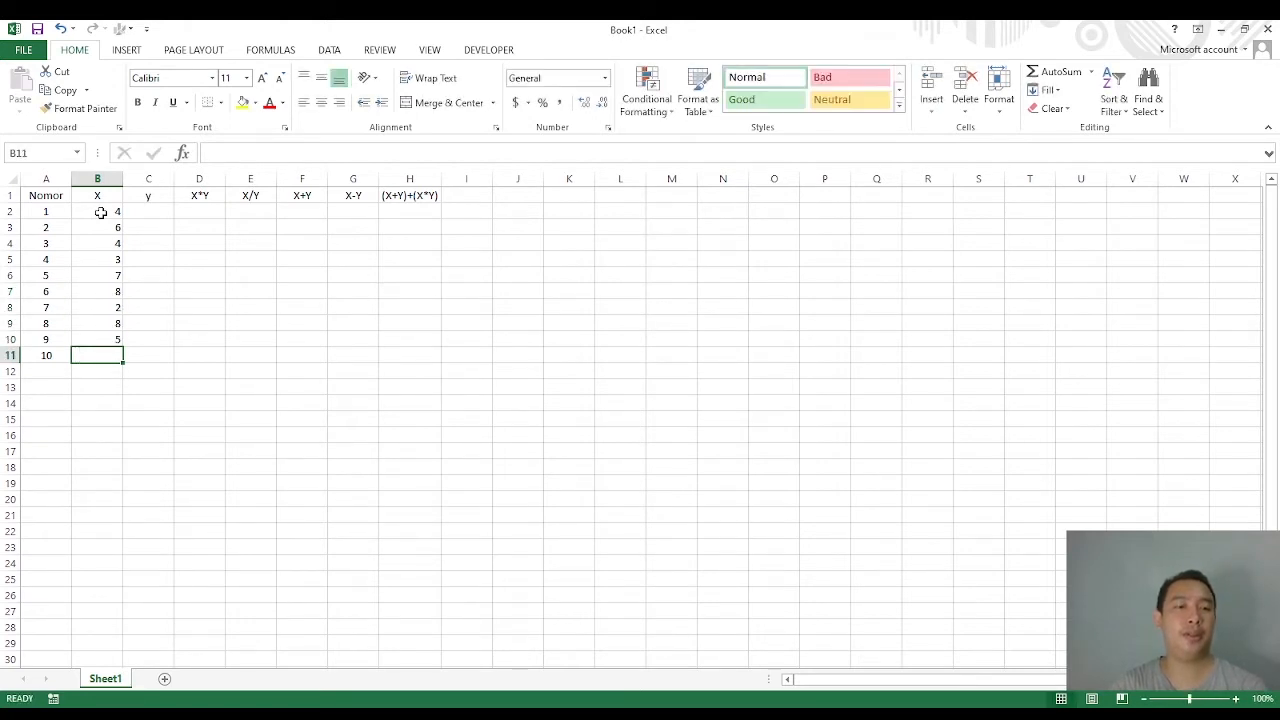
type("4")
key("Return")
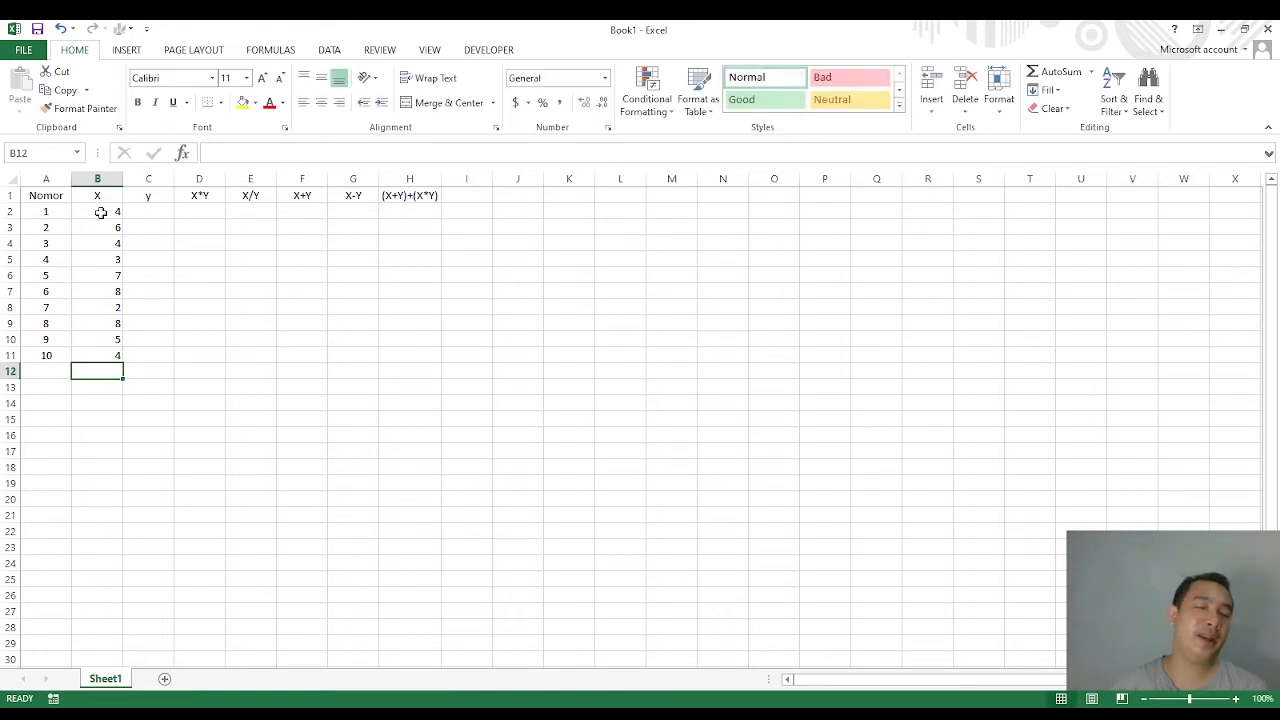
Step: Enter the Y values 5, 6, 7, 5, 4, 3, 4, 5, 6 and 7 in cells C2 to C11
left_click(152, 214)
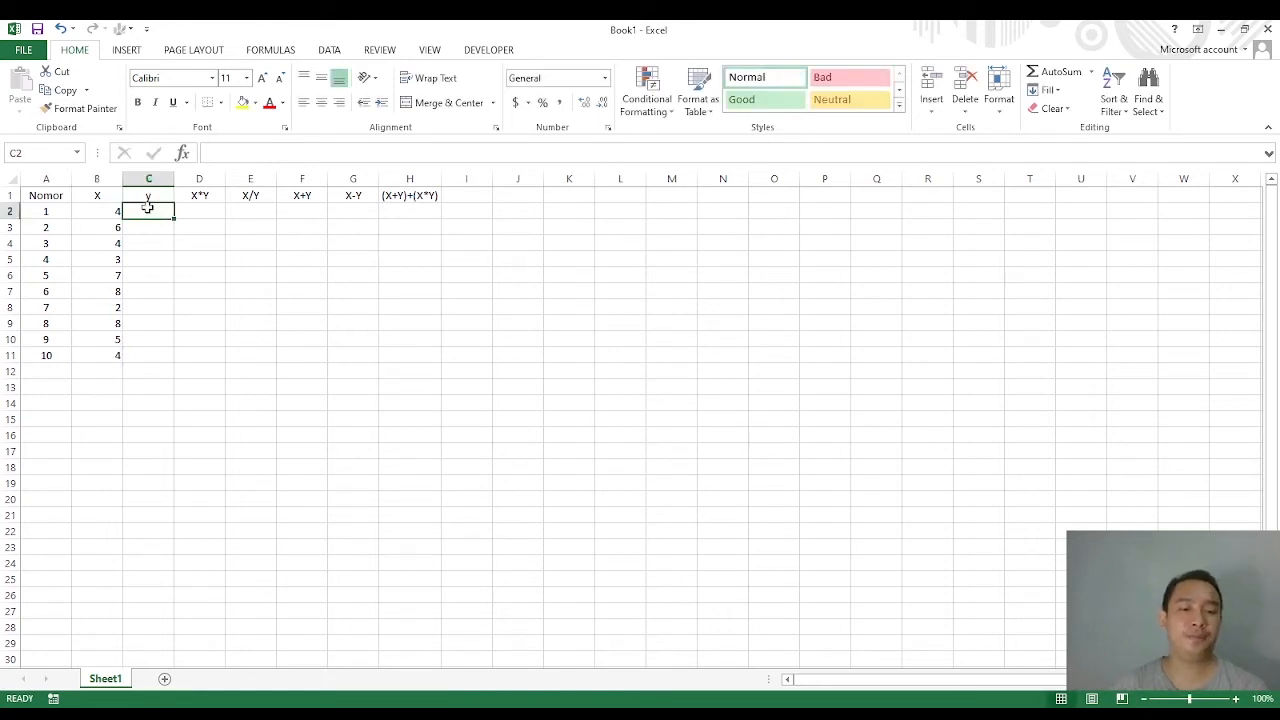
type("5")
key("Return")
type("6")
key("Return")
type("7")
key("Return")
type("5")
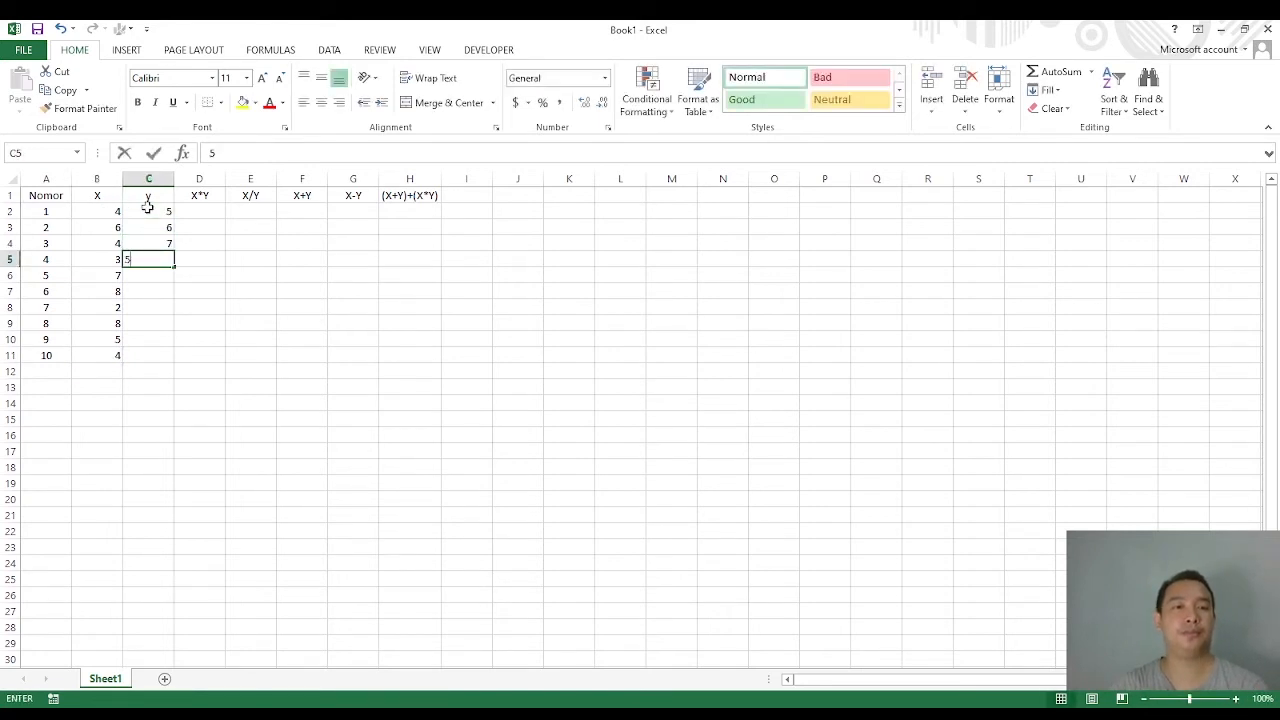
key("Return")
type("4")
key("Return")
type("3")
key("Return")
type("4")
key("Return")
type("5")
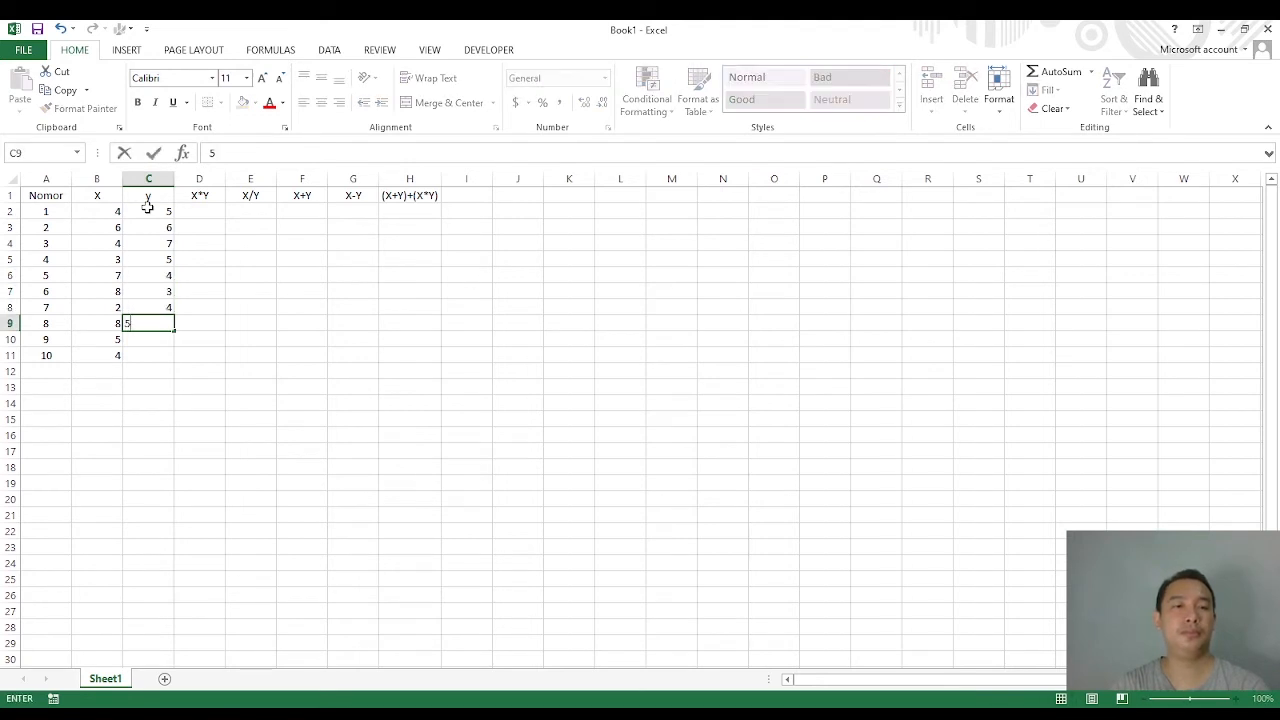
key("Return")
type("6")
key("Return")
type("7")
key("Return")
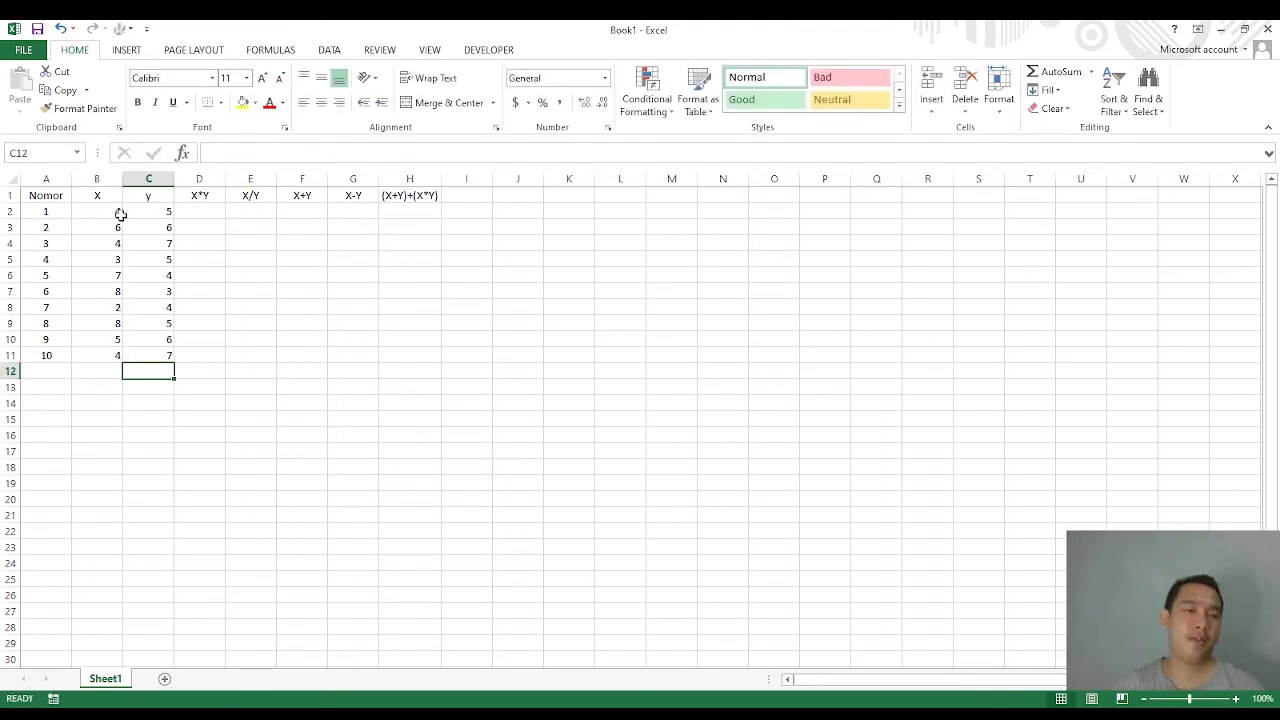
Step: Center the X and Y values in cells B2 to C11 horizontally
left_click_drag(112, 212, 164, 355)
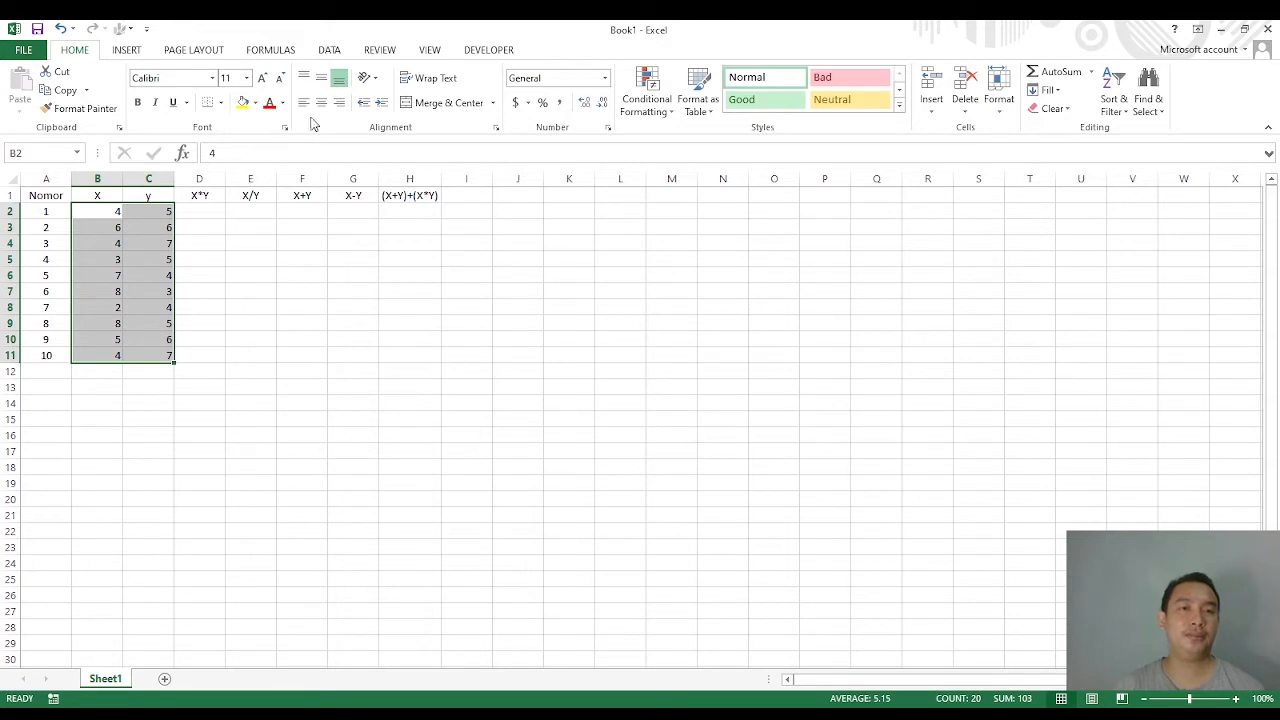
left_click(321, 102)
left_click(82, 342)
Step: Fill the header cells A1 to H1 with gold and put borders around each of them
left_click_drag(54, 196, 400, 195)
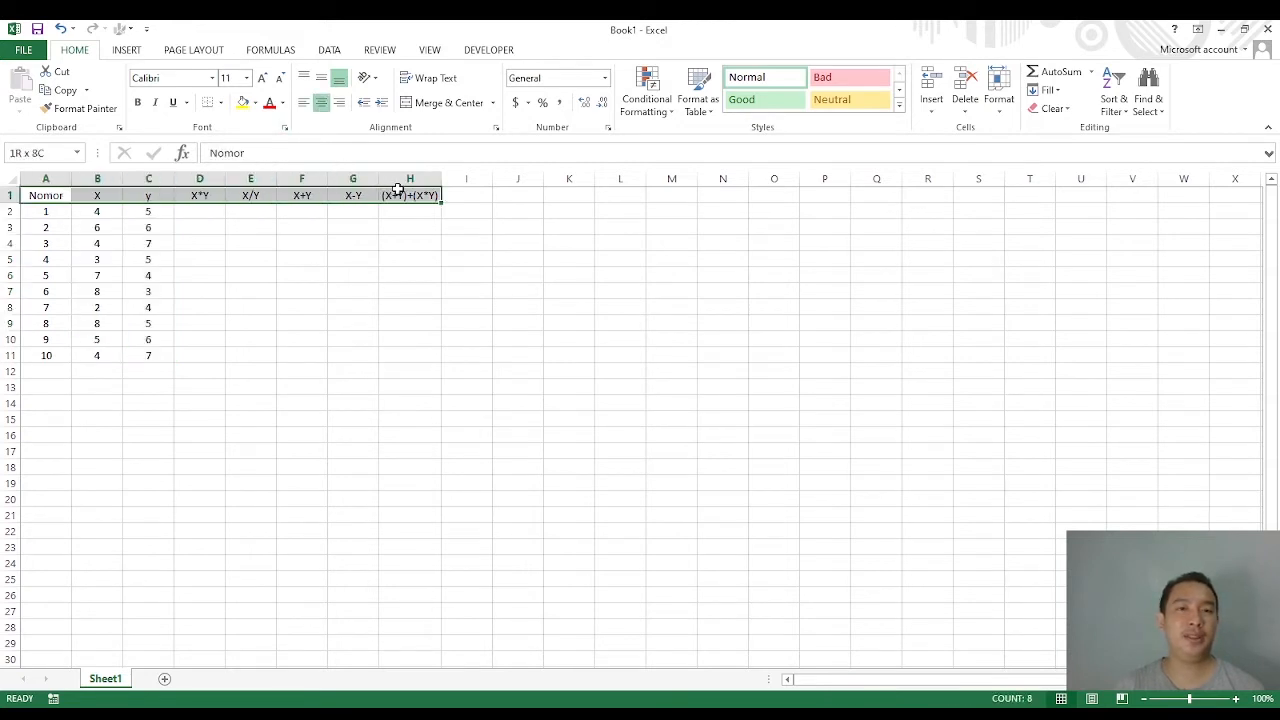
left_click(243, 102)
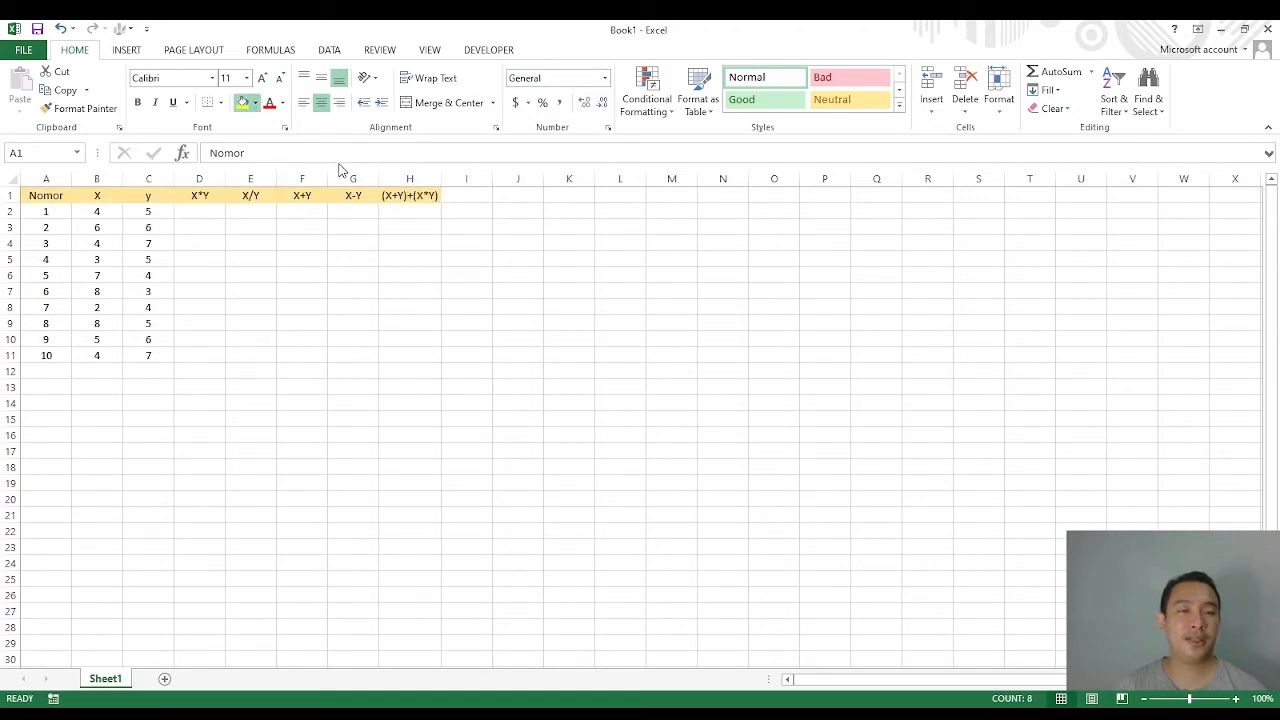
left_click(341, 173)
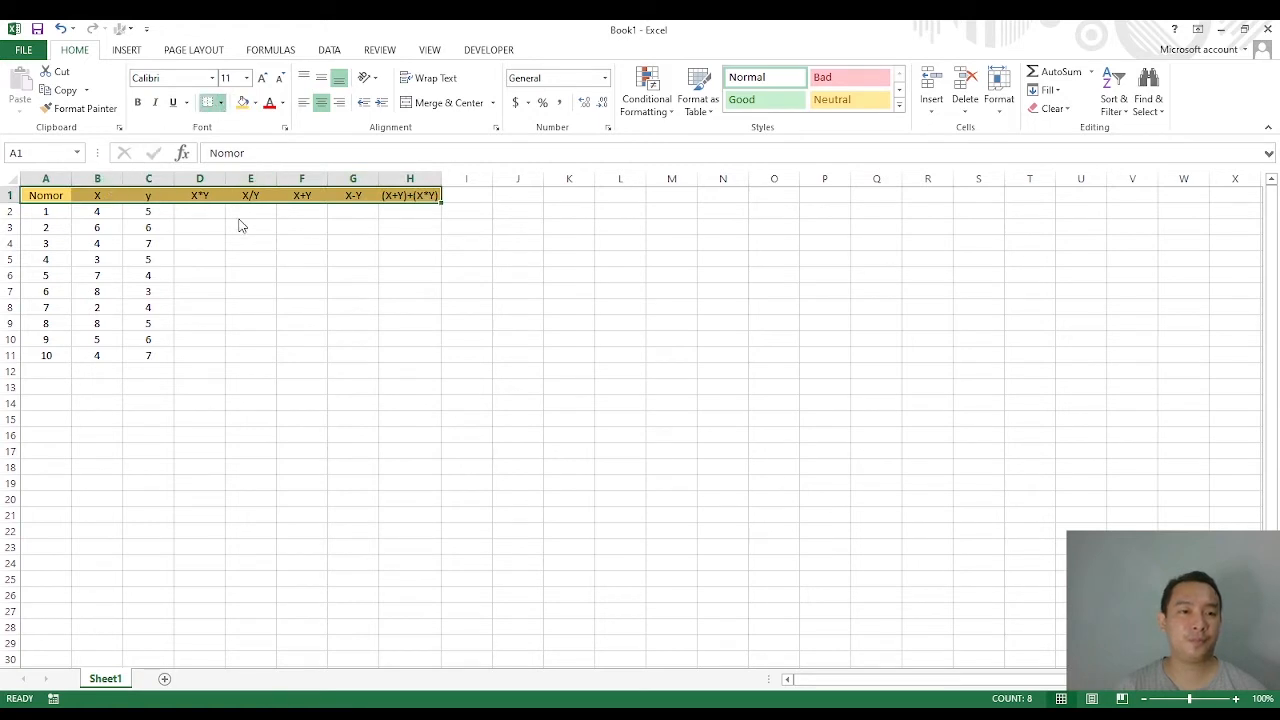
left_click(88, 245)
Step: Add borders around each row number cell from A2 to A11
left_click_drag(45, 211, 46, 356)
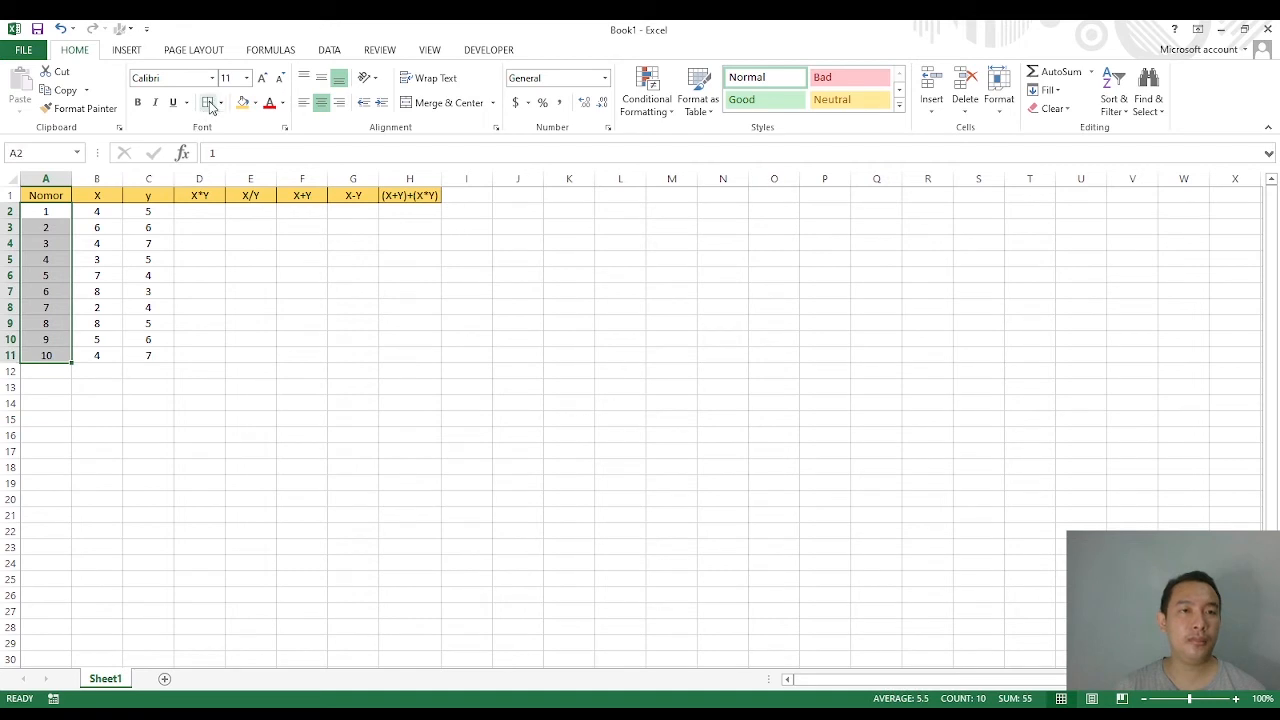
left_click(148, 288)
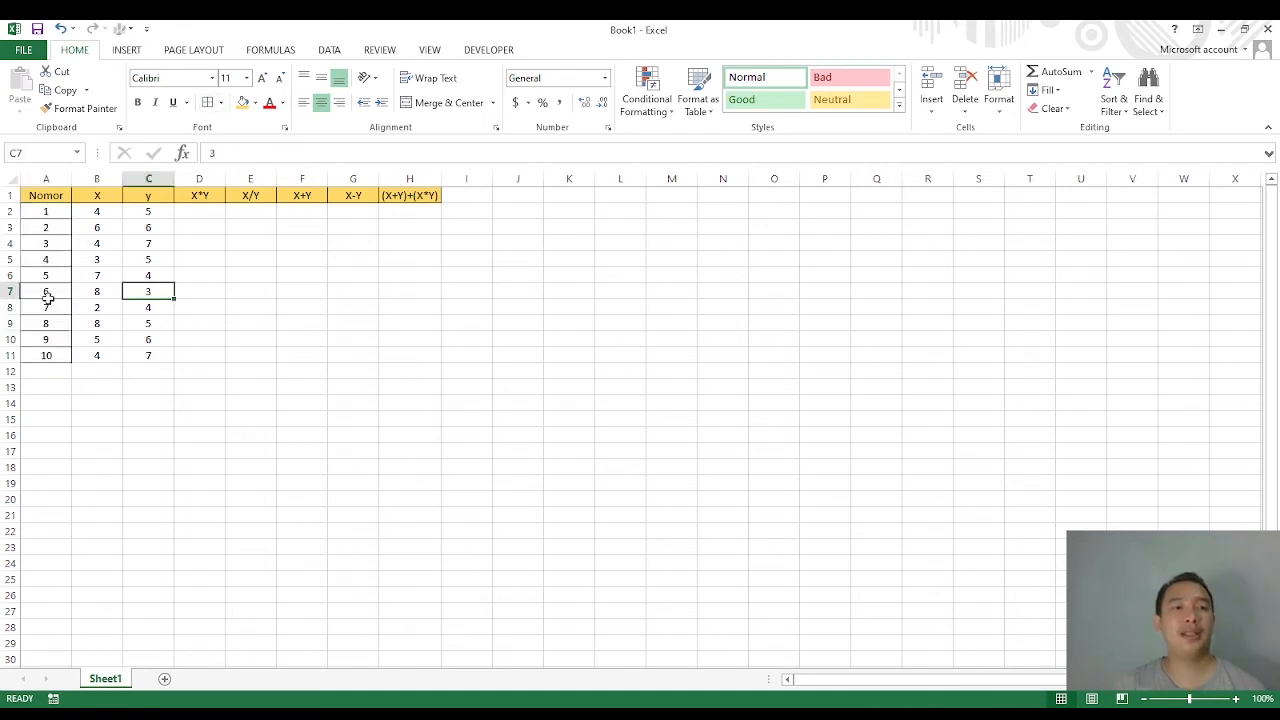
left_click(112, 247)
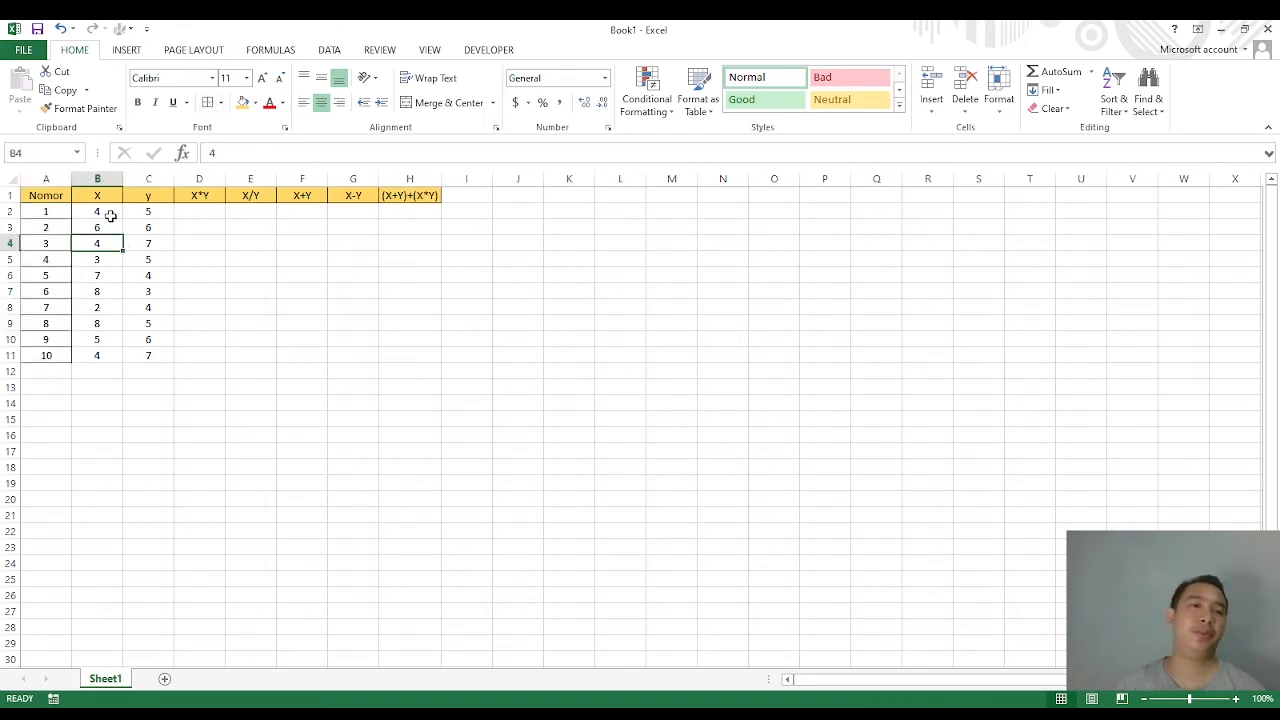
Step: Enter the formula =B2*C2 in cell D2 to multiply the first row's X and Y values
left_click(106, 211)
left_click(152, 212)
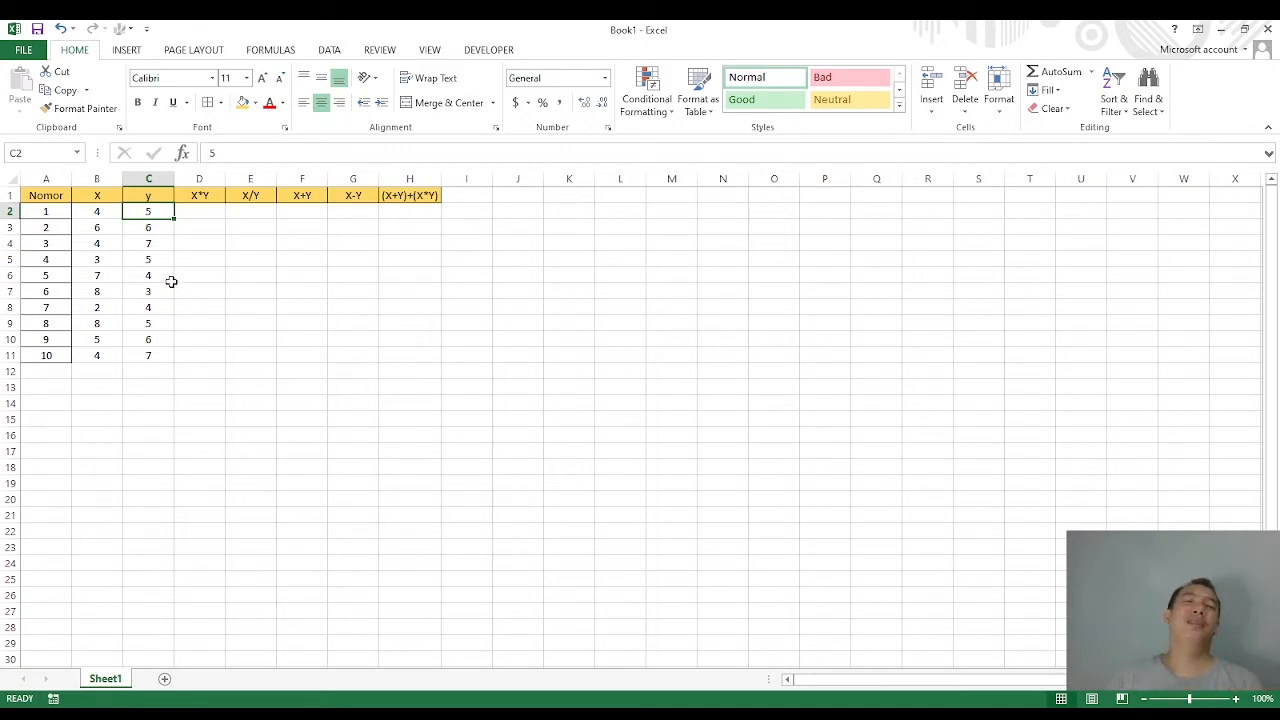
left_click(213, 211)
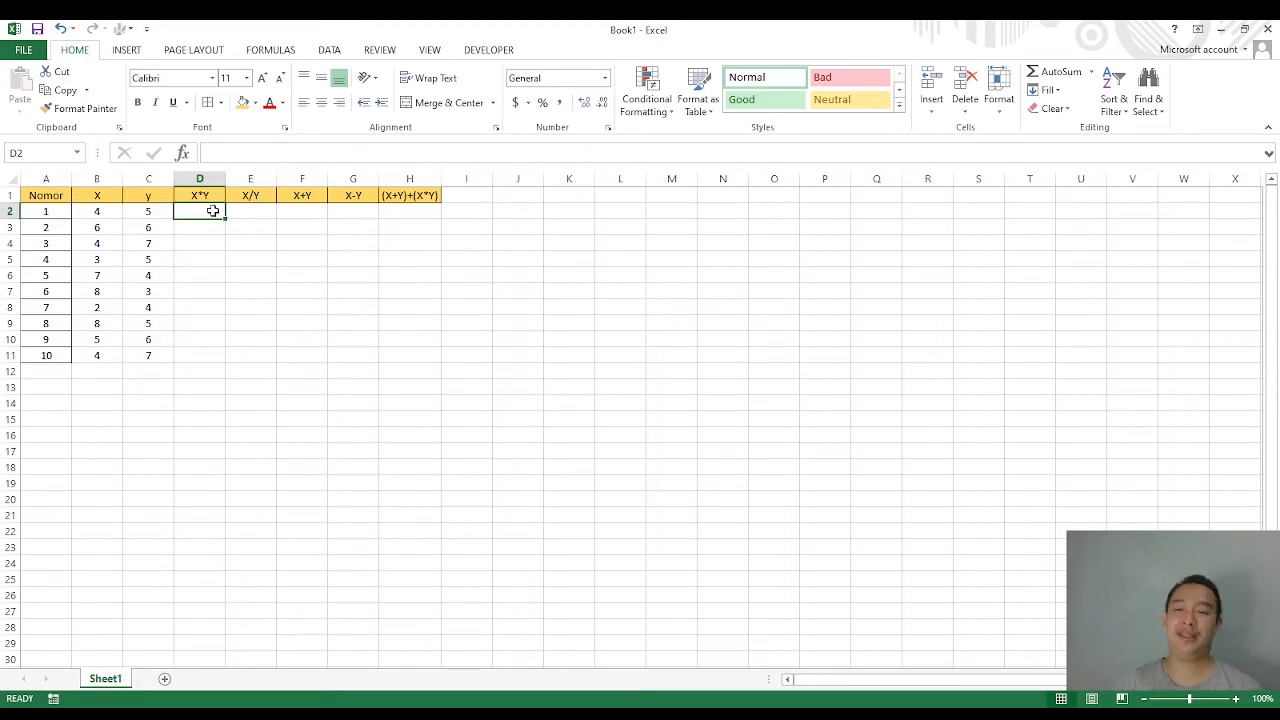
type("=")
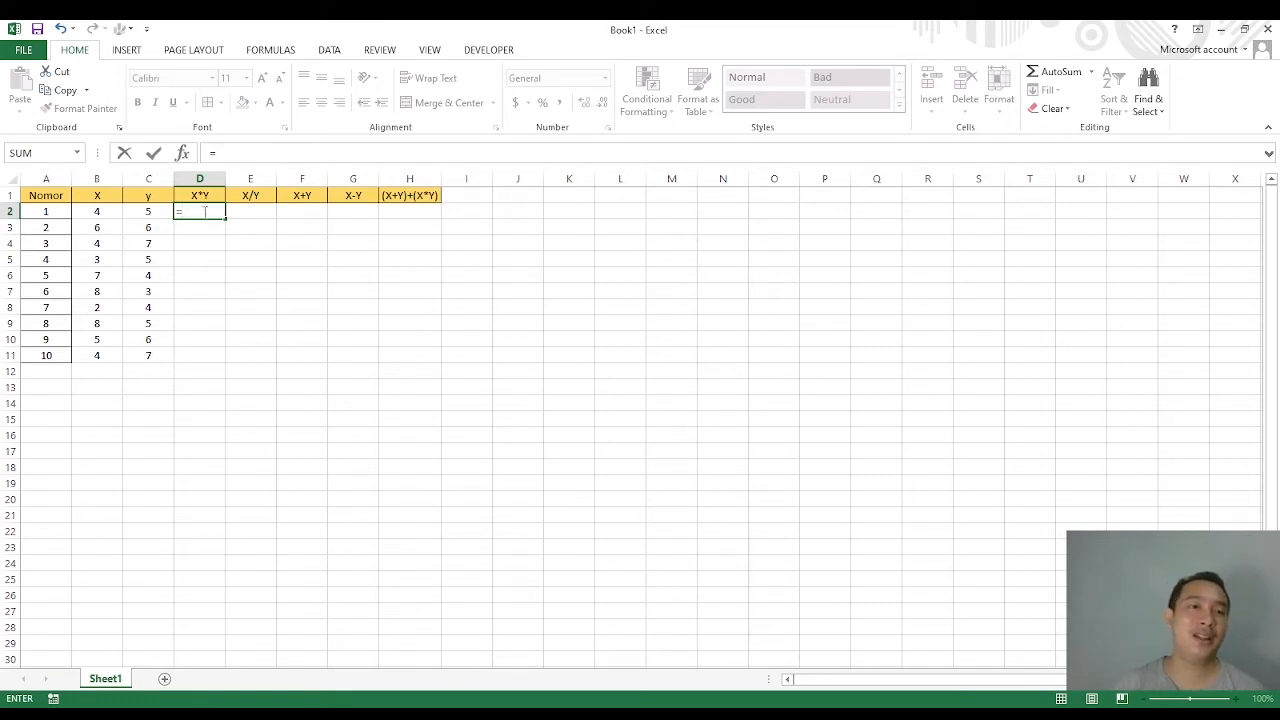
left_click(104, 212)
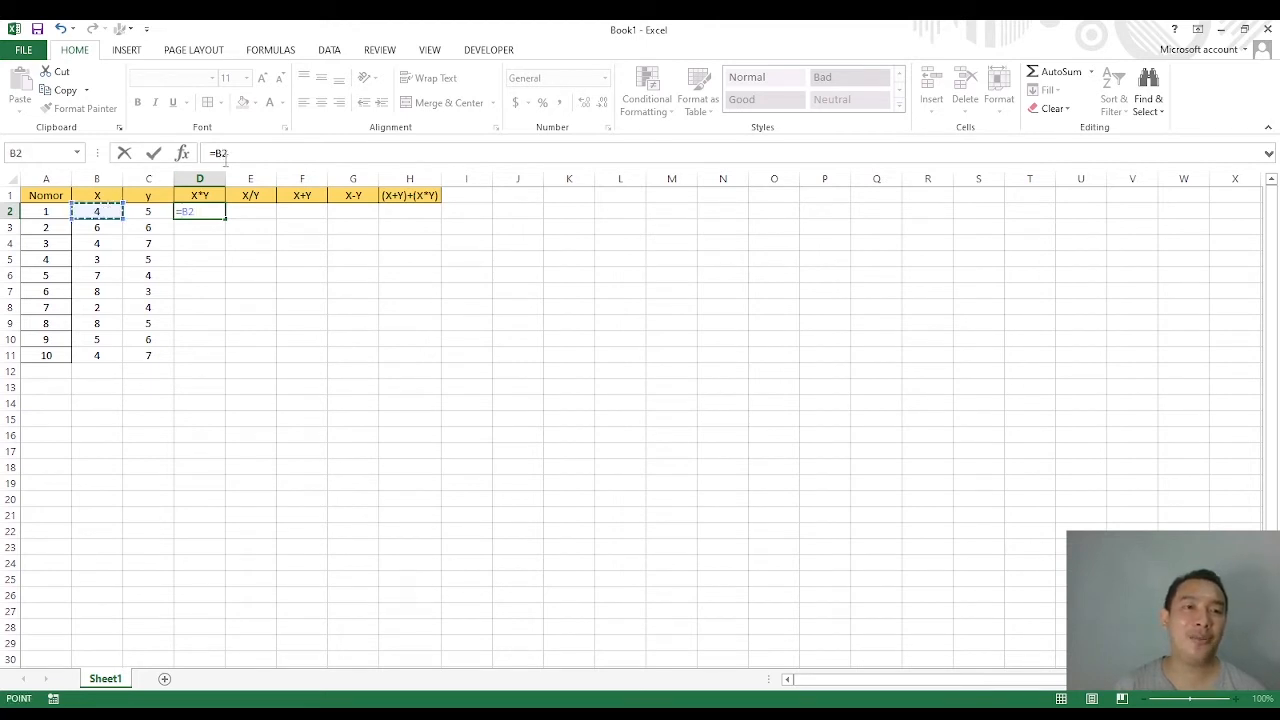
left_click_drag(229, 155, 200, 156)
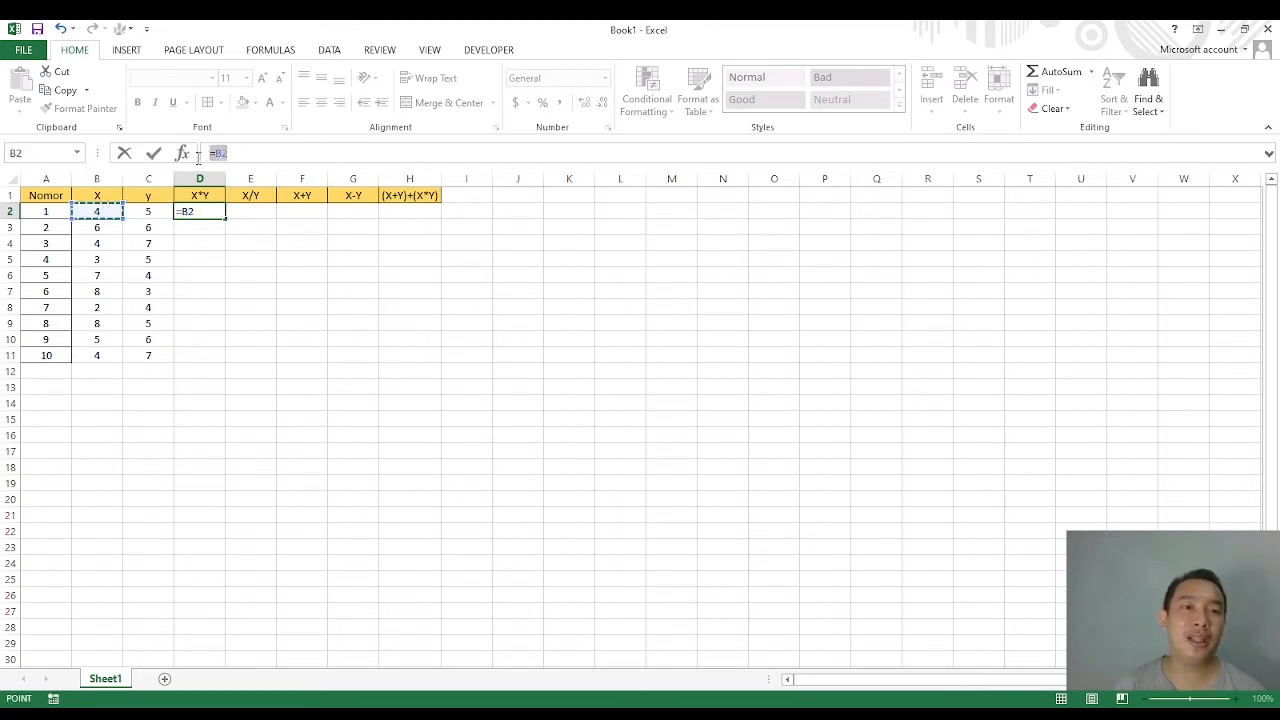
left_click(198, 157)
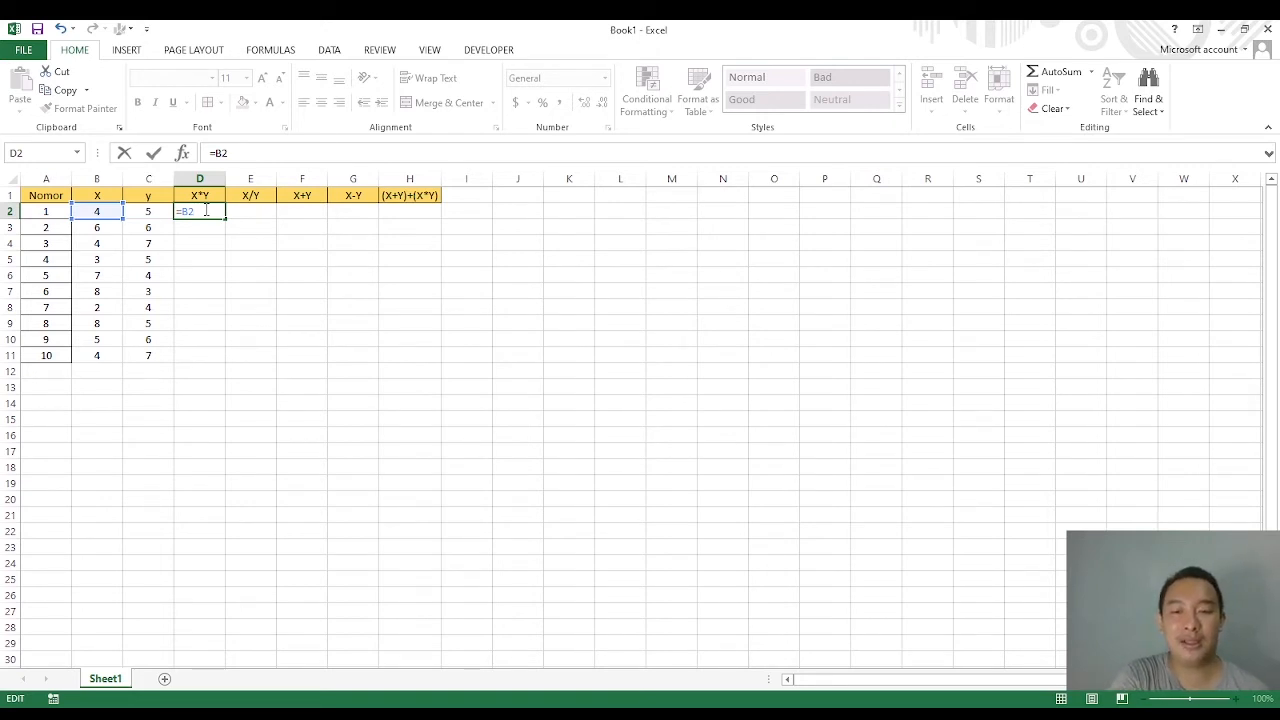
type("*")
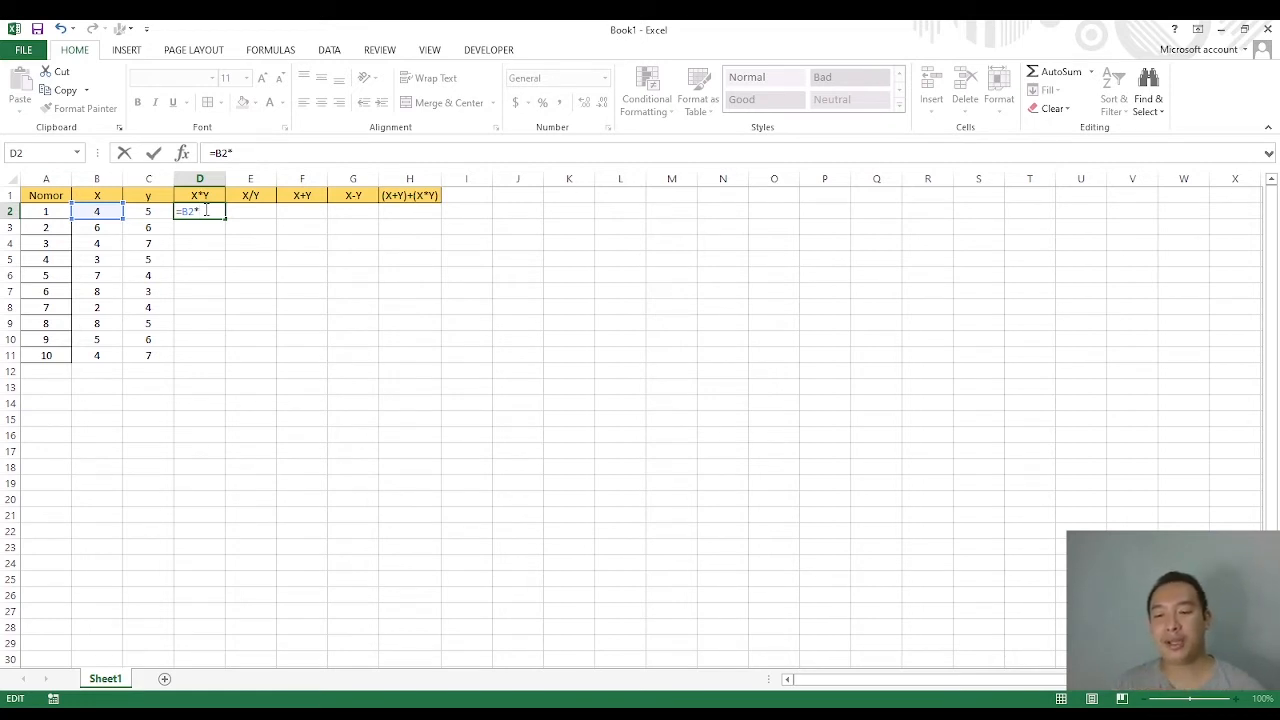
left_click(155, 211)
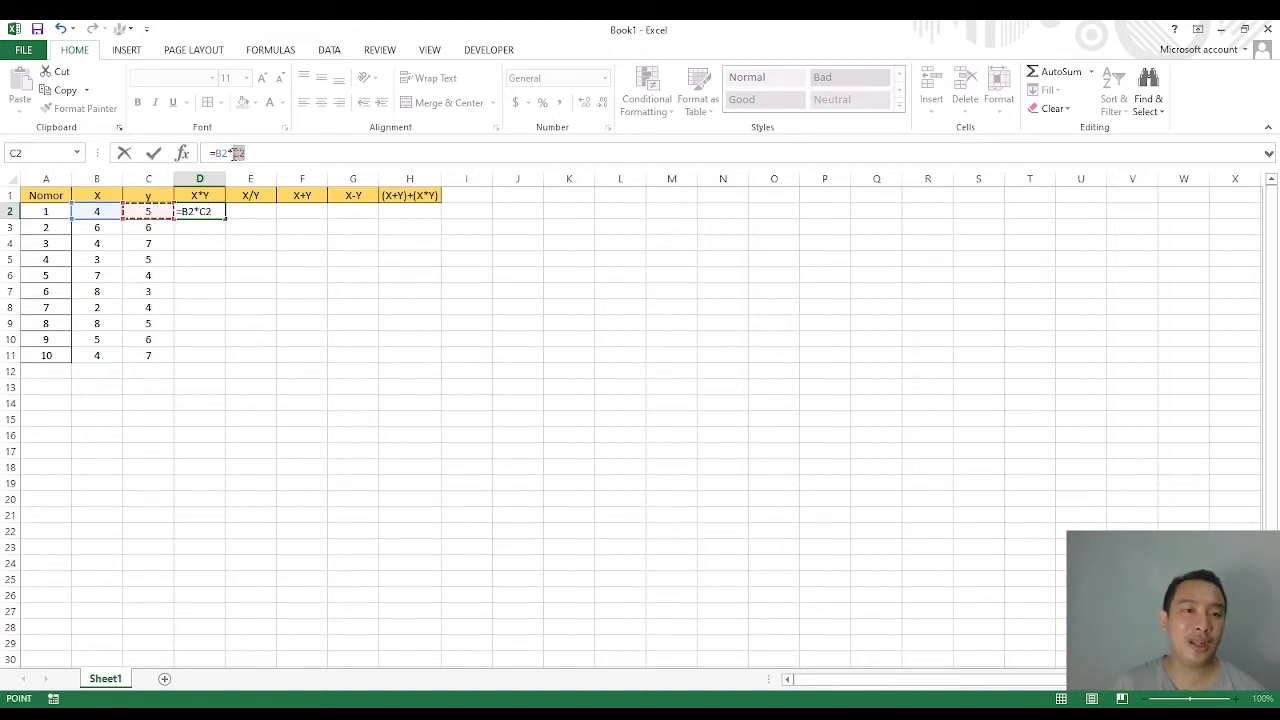
left_click(234, 152)
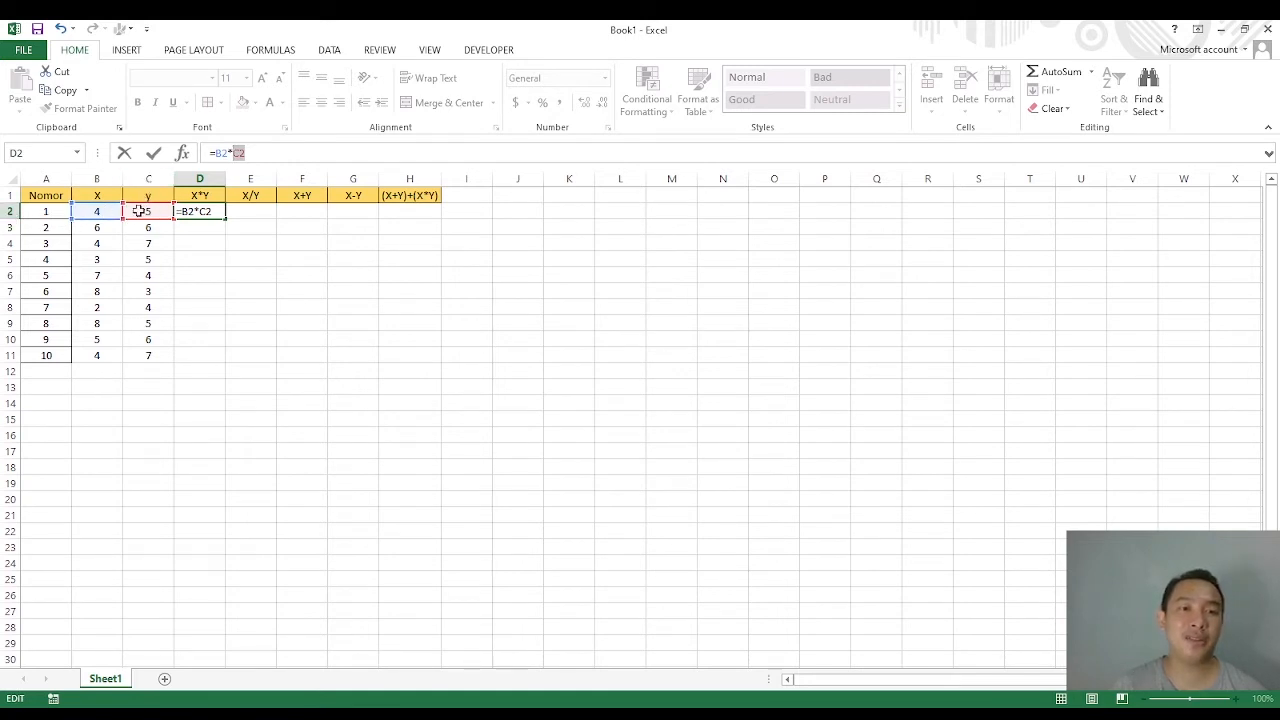
left_click(214, 208)
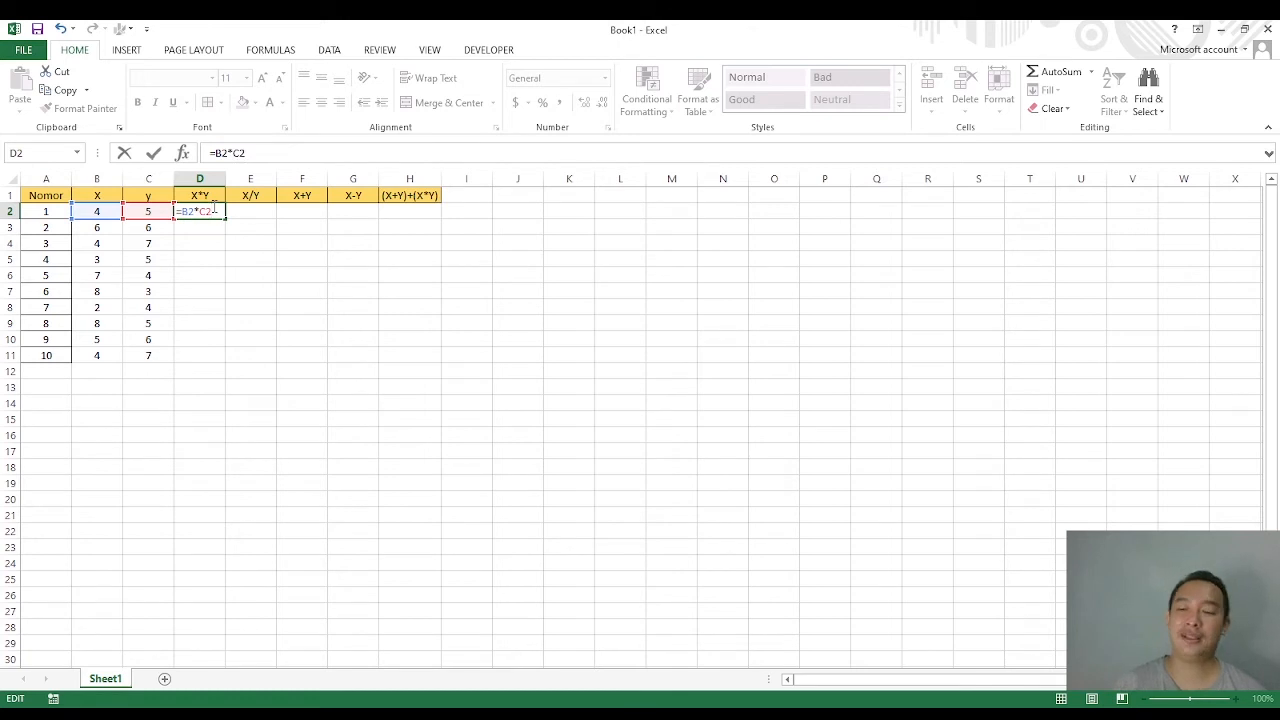
key("Return")
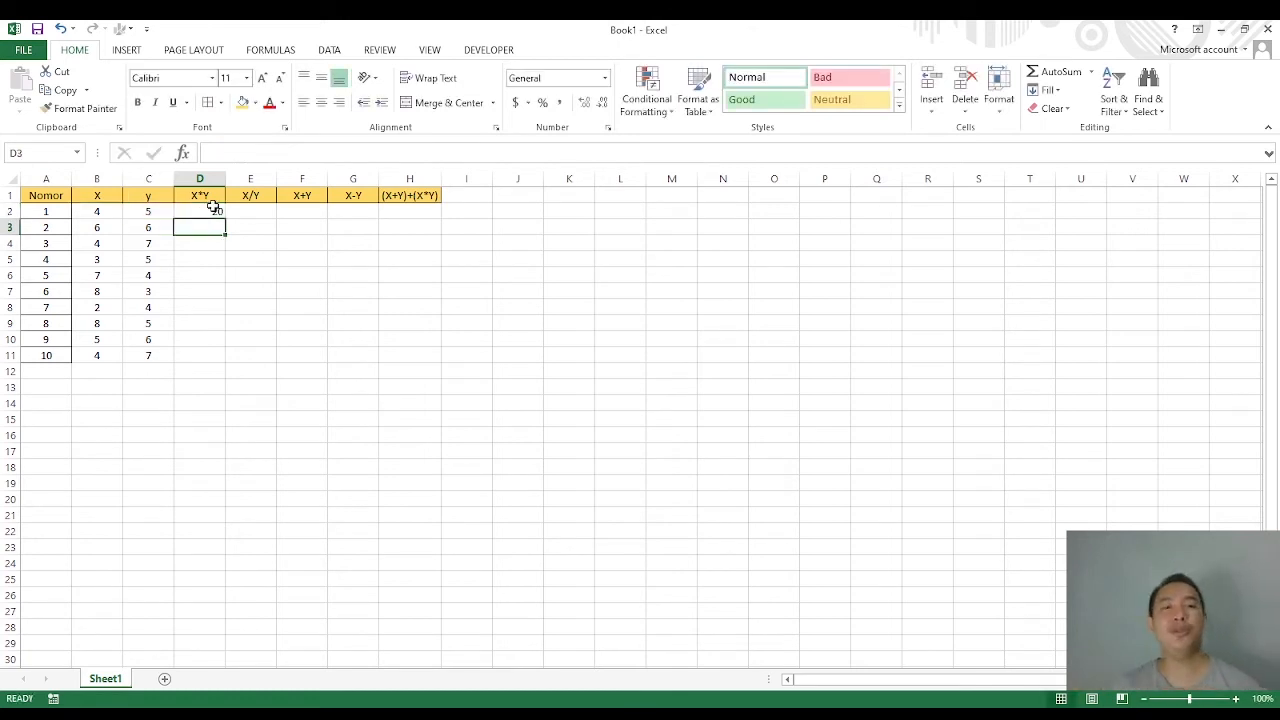
left_click(105, 209)
left_click(147, 210)
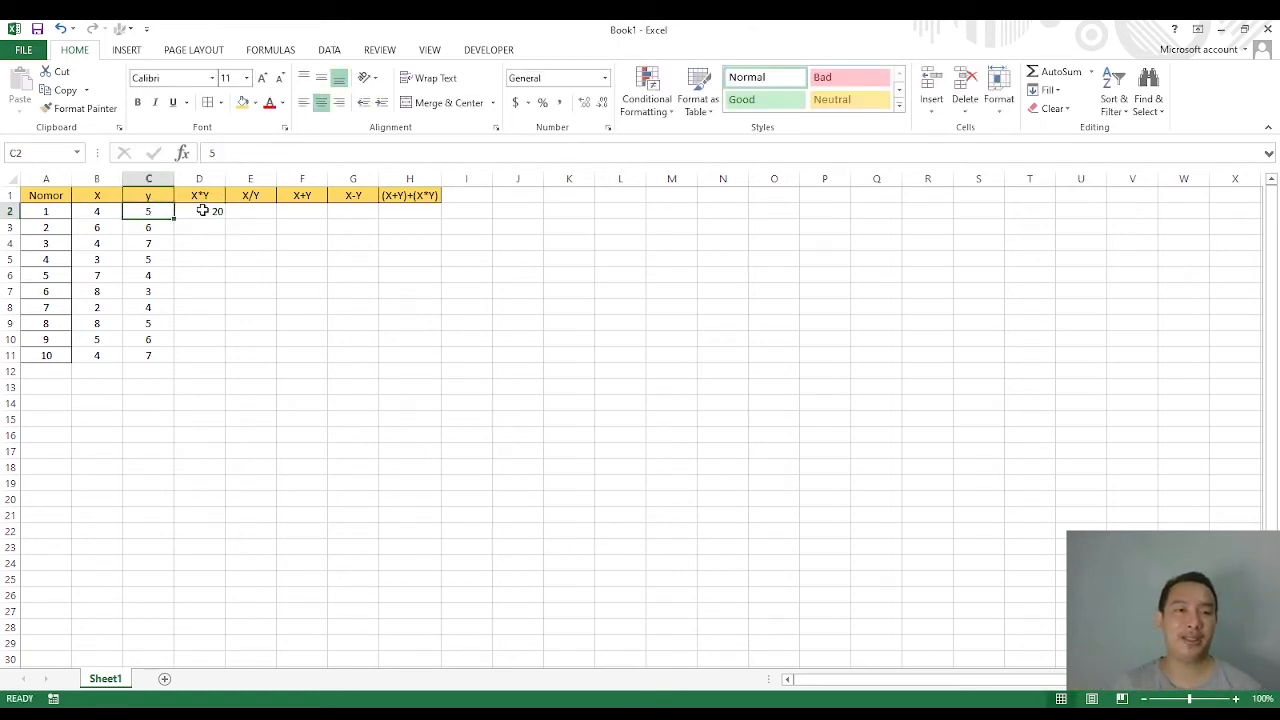
left_click(202, 210)
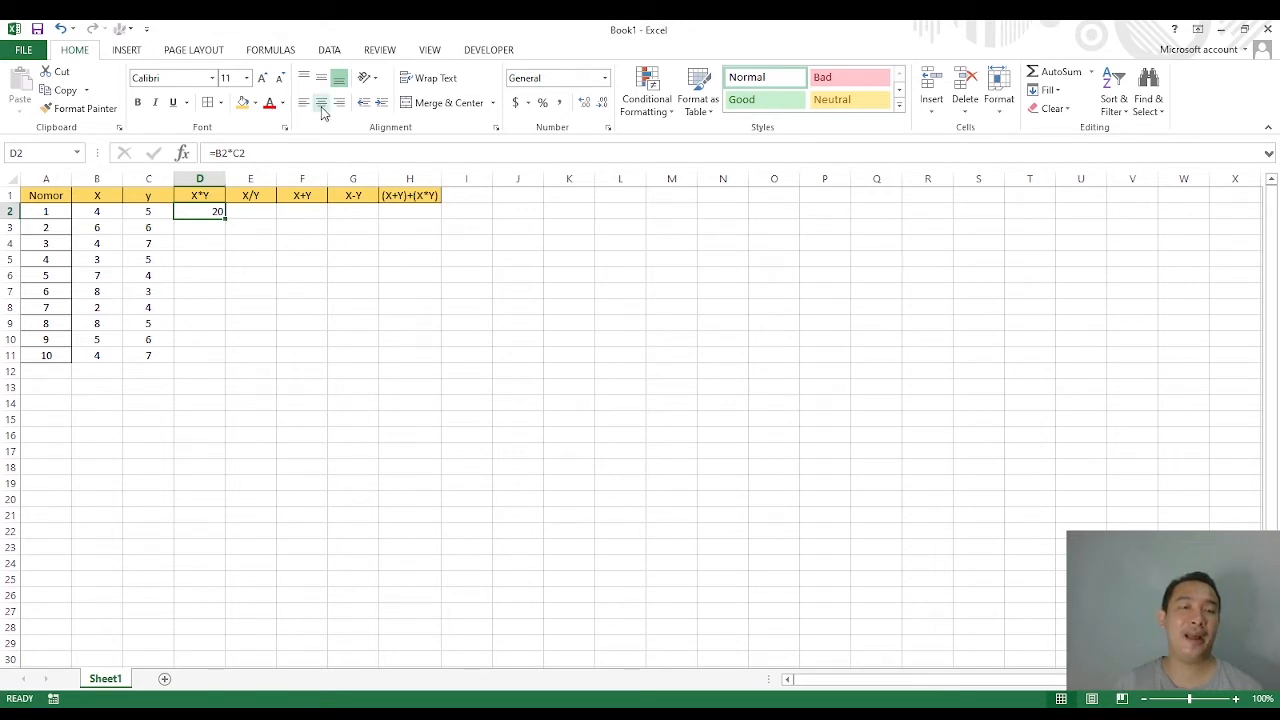
left_click(140, 224)
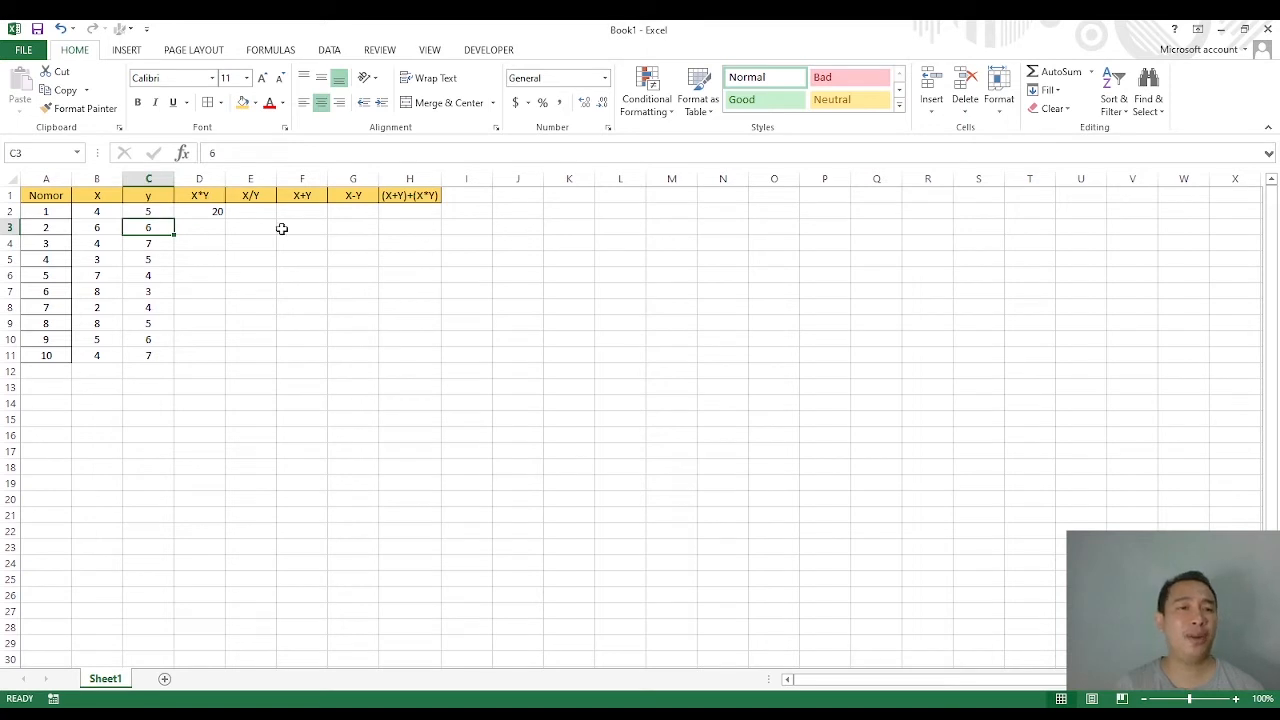
Step: Enter the trial formula =4*5 in the empty cell J2, and clear that cell again
double_click(517, 211)
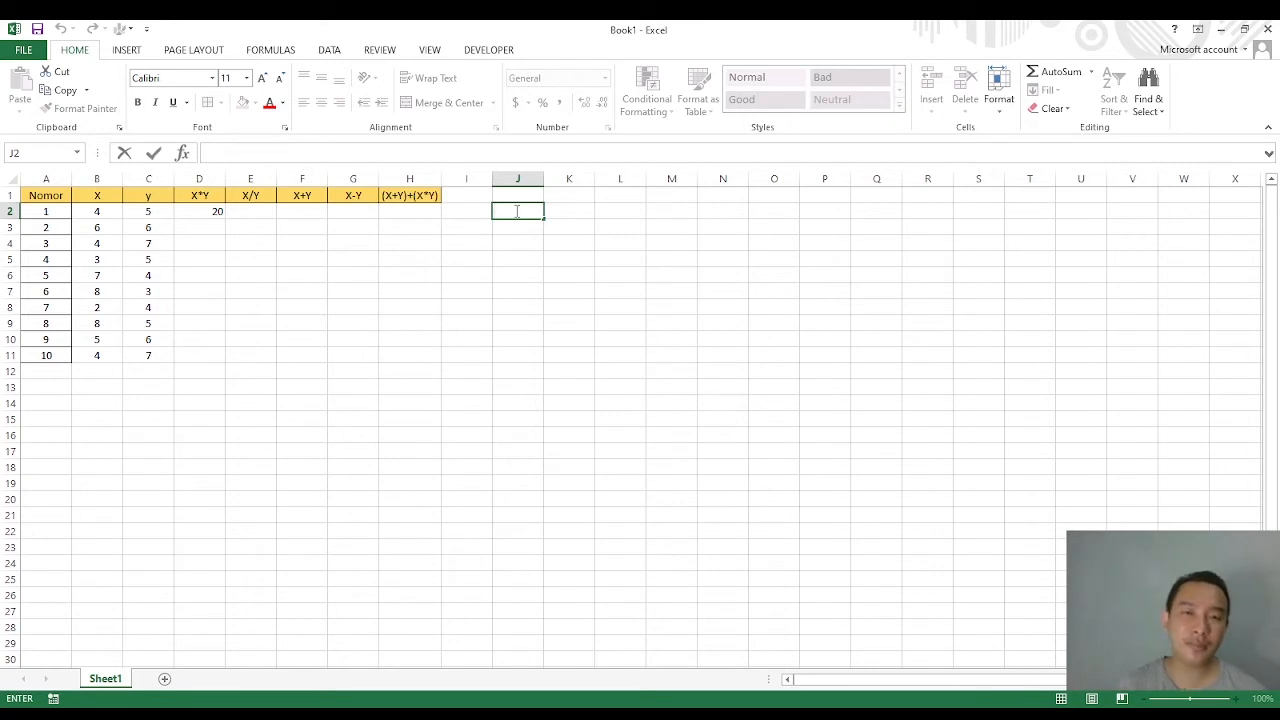
left_click(518, 226)
double_click(519, 211)
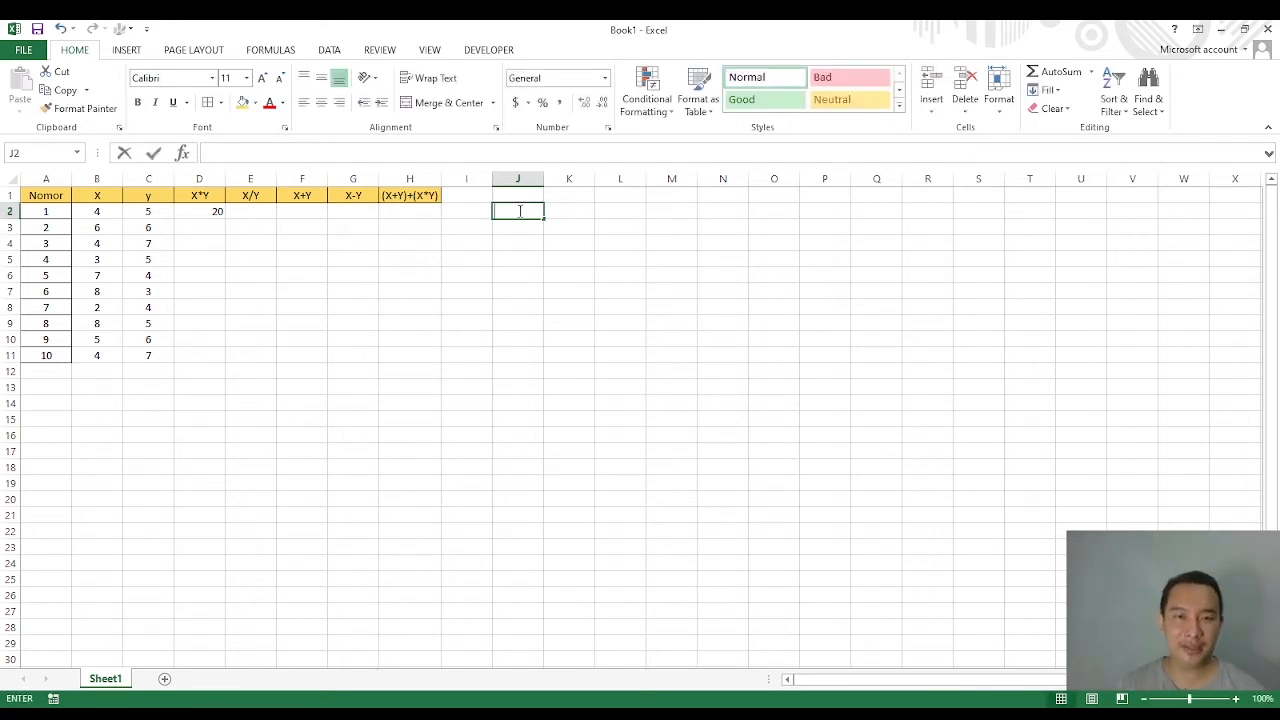
type("=")
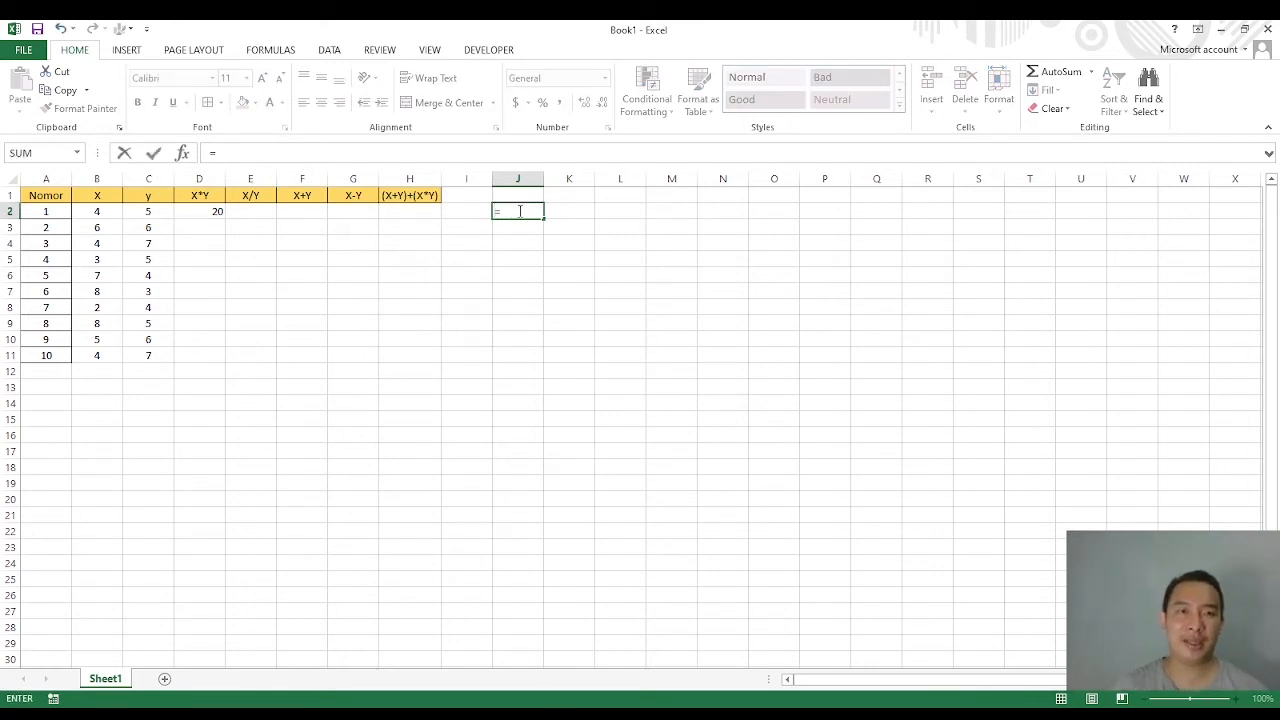
type("4")
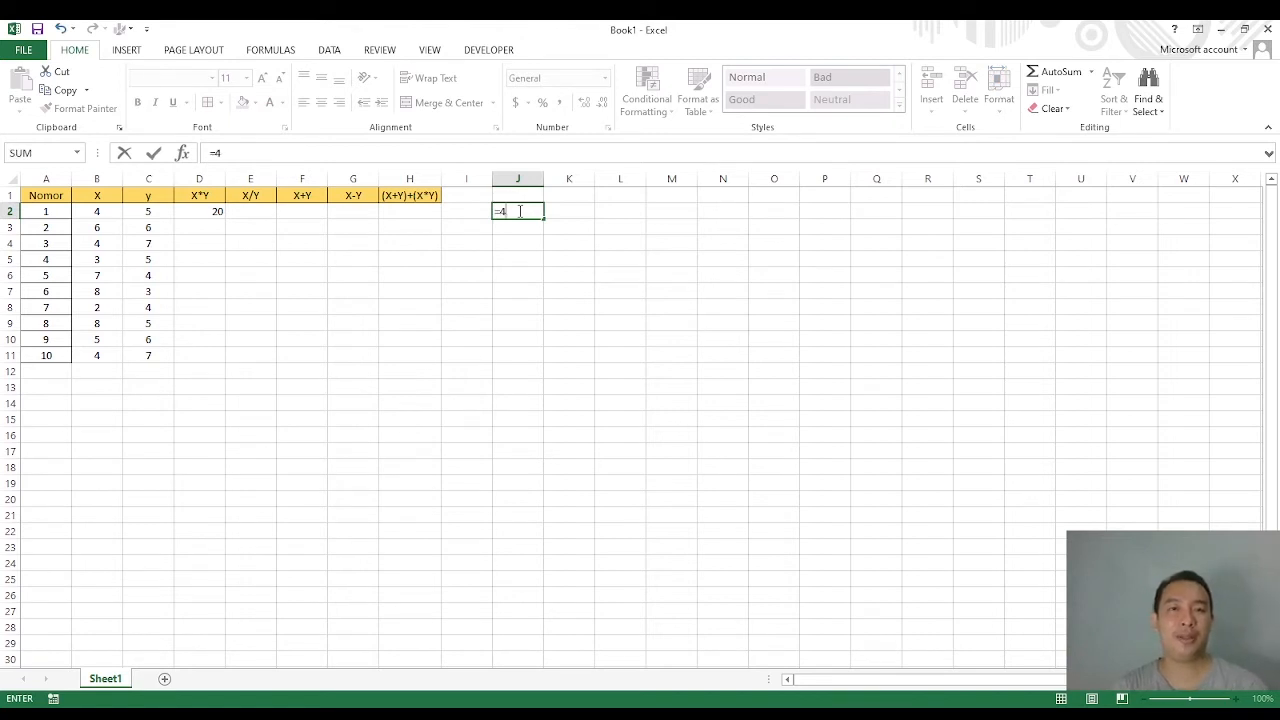
type("*")
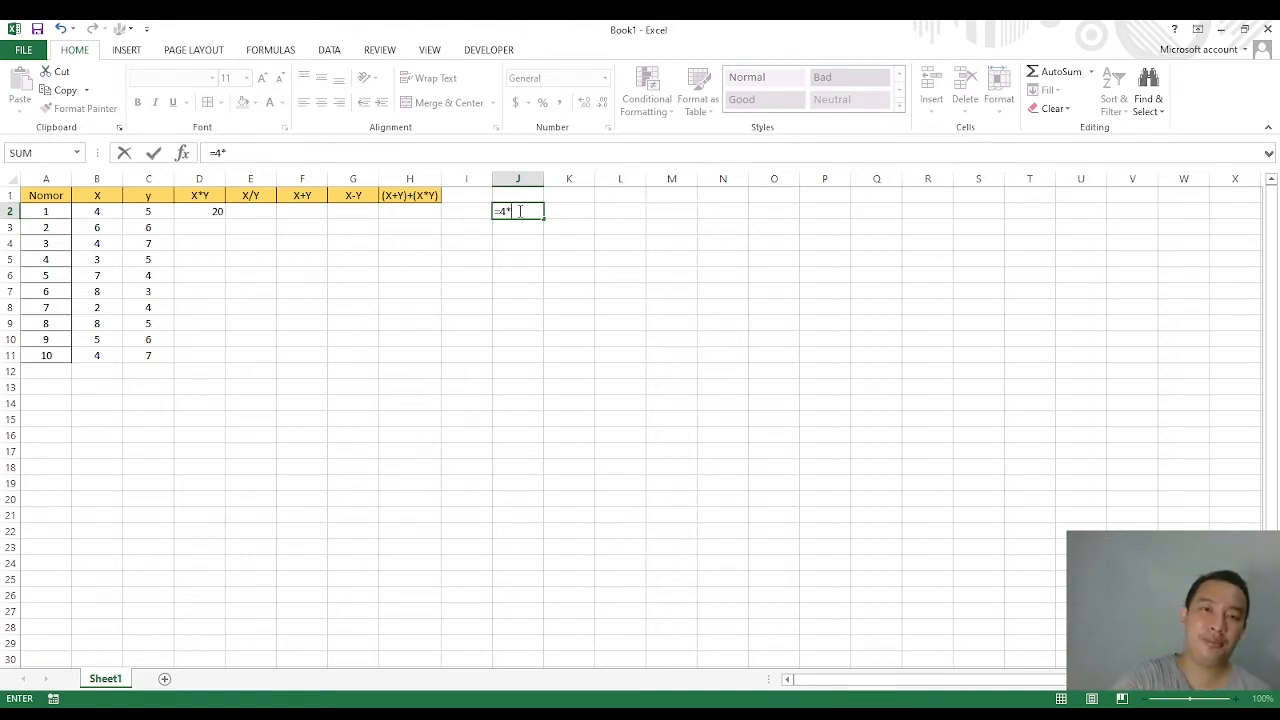
type("5")
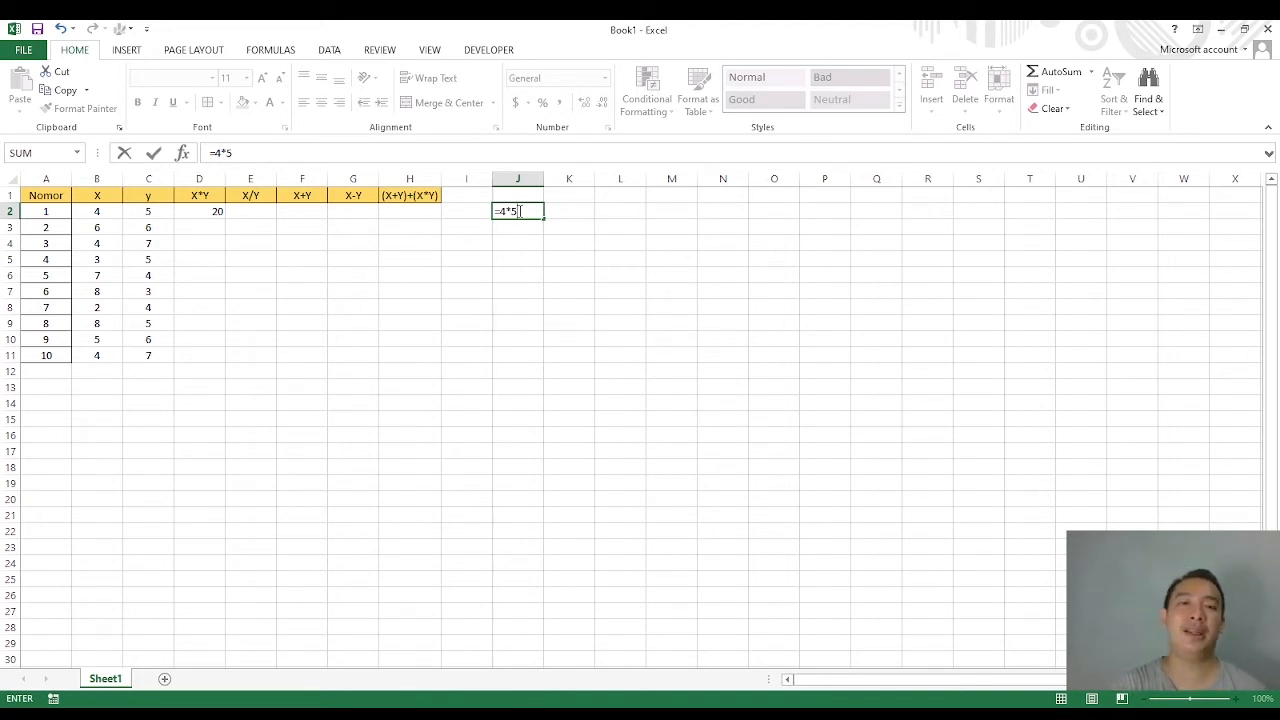
key("Return")
left_click(520, 210)
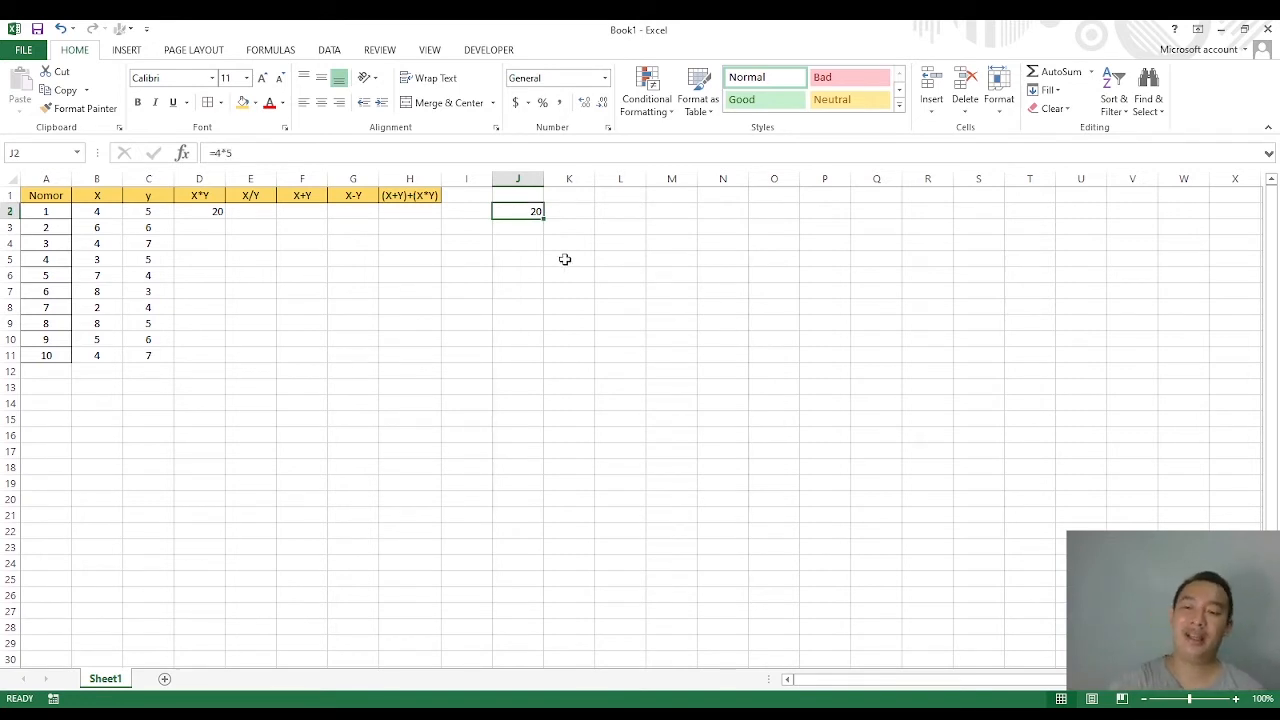
key("Delete")
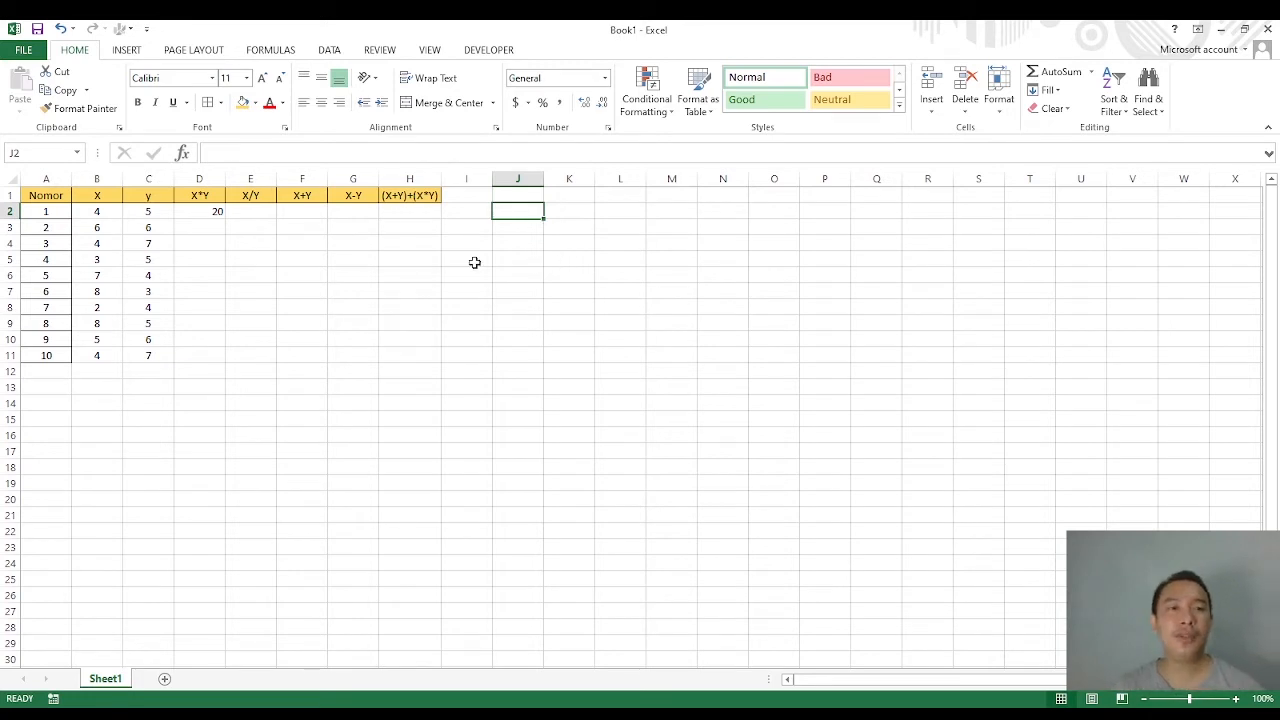
Step: Center the X*Y result in cell D2 horizontally
left_click(255, 287)
left_click(214, 208)
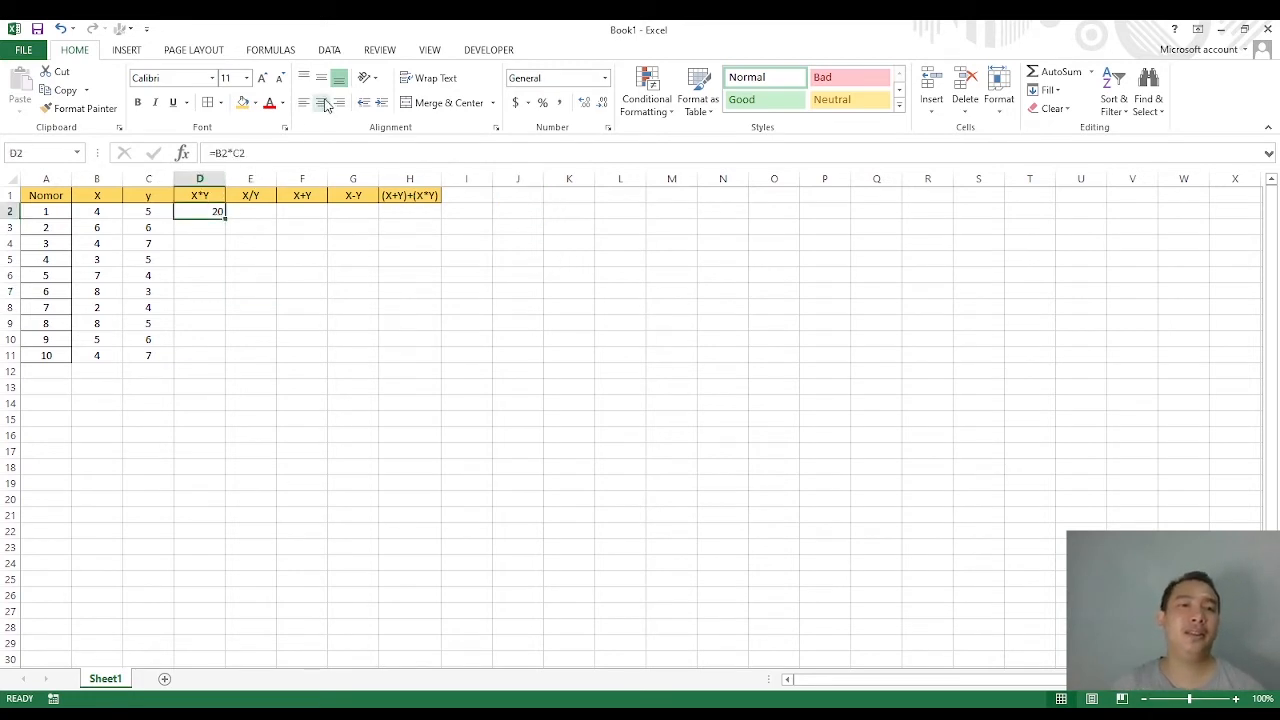
left_click(322, 103)
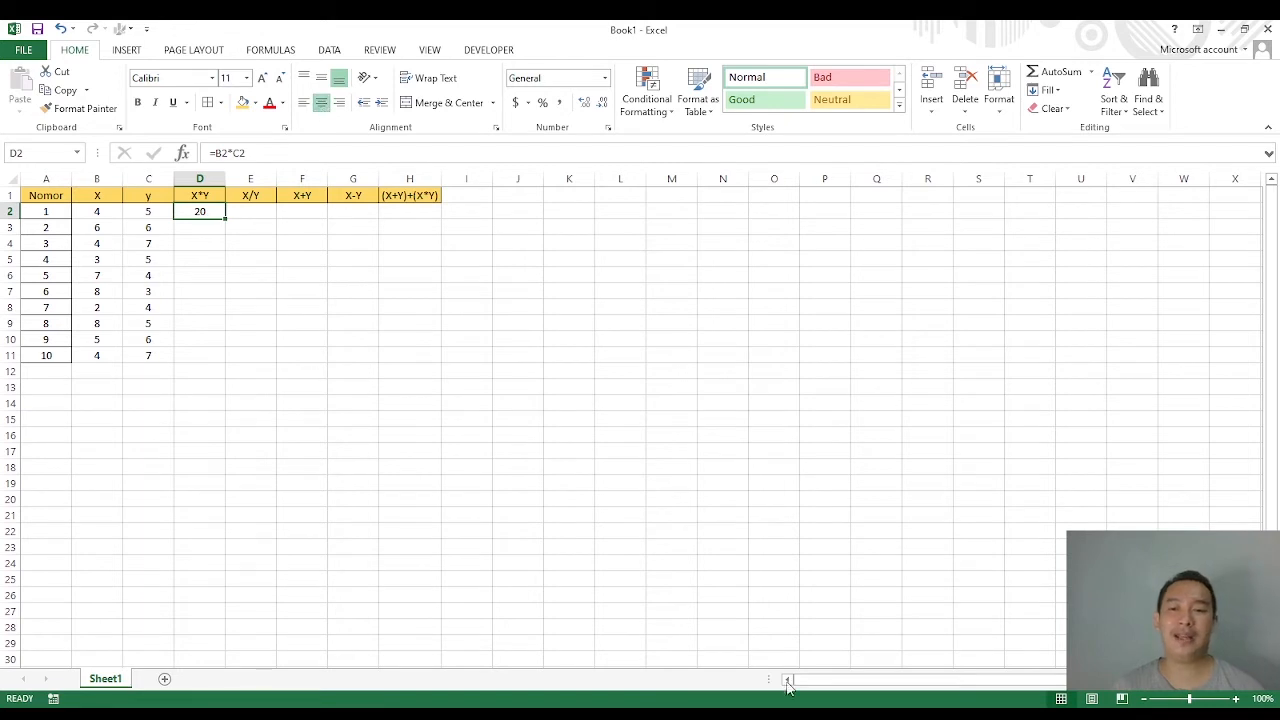
left_click(788, 714)
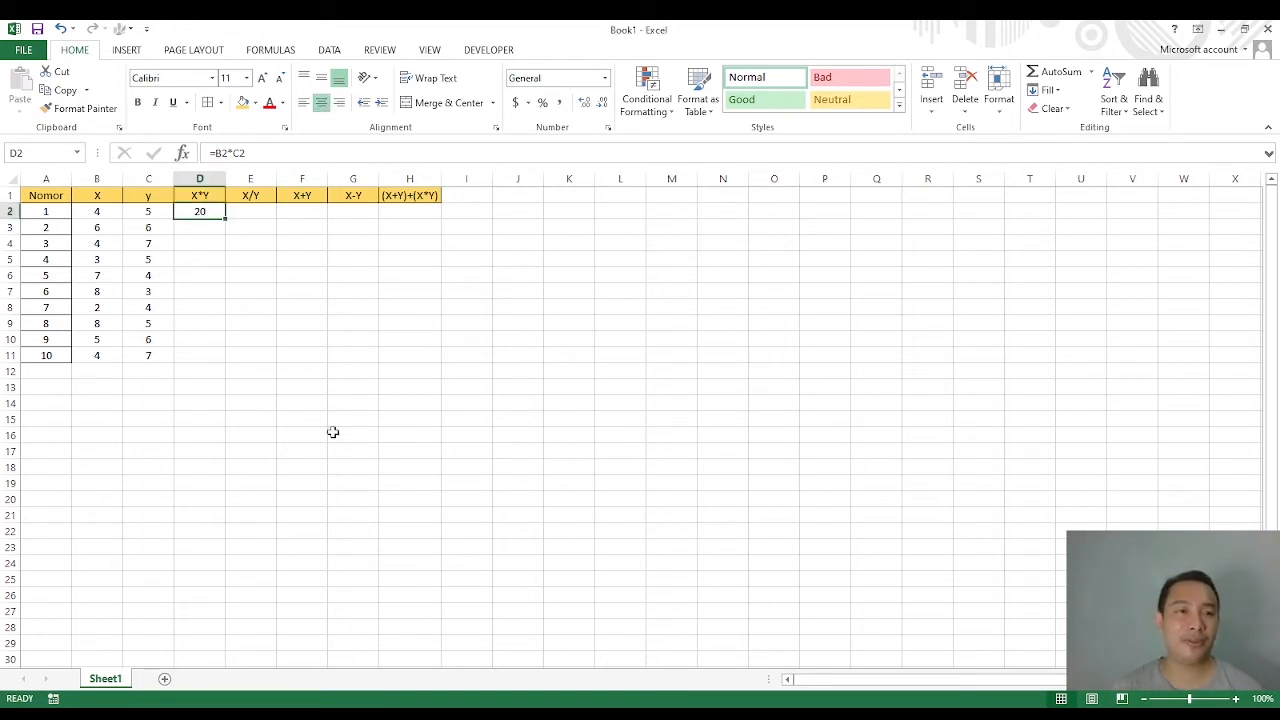
Step: Enter the formula =B3*C3 in cell D3 to multiply the second row's X and Y values
left_click(213, 279)
left_click(199, 229)
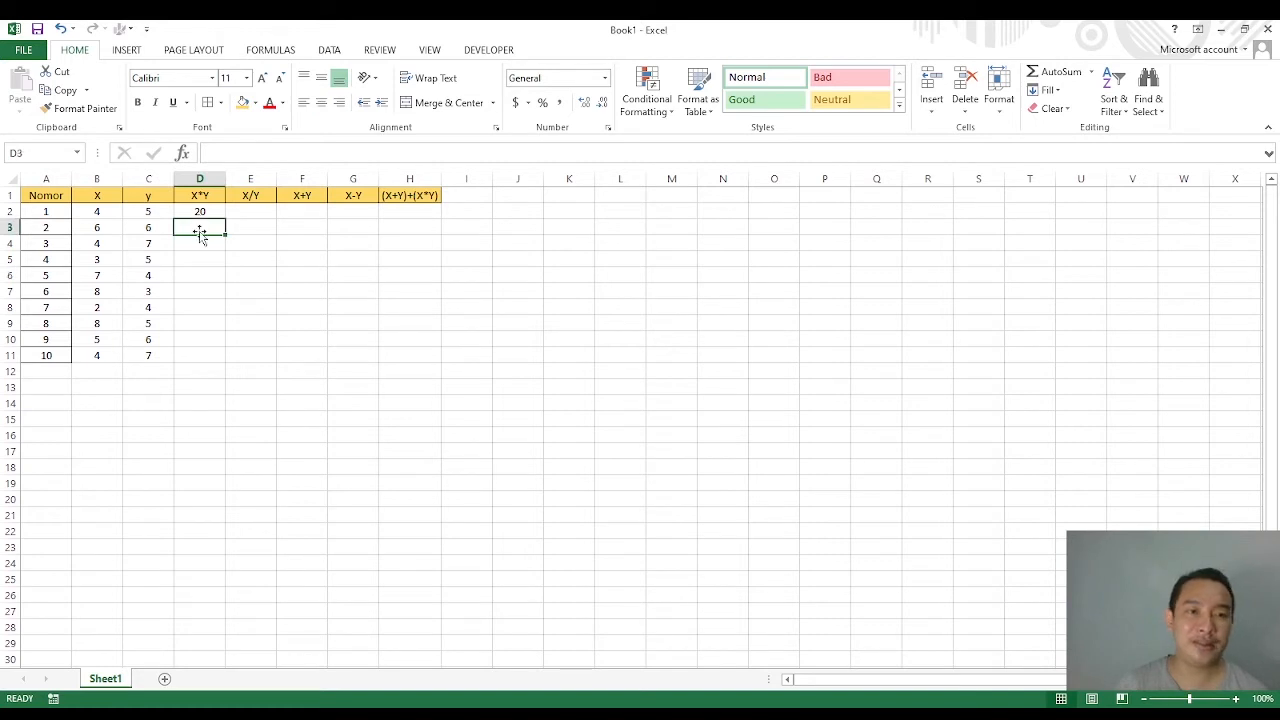
type("=")
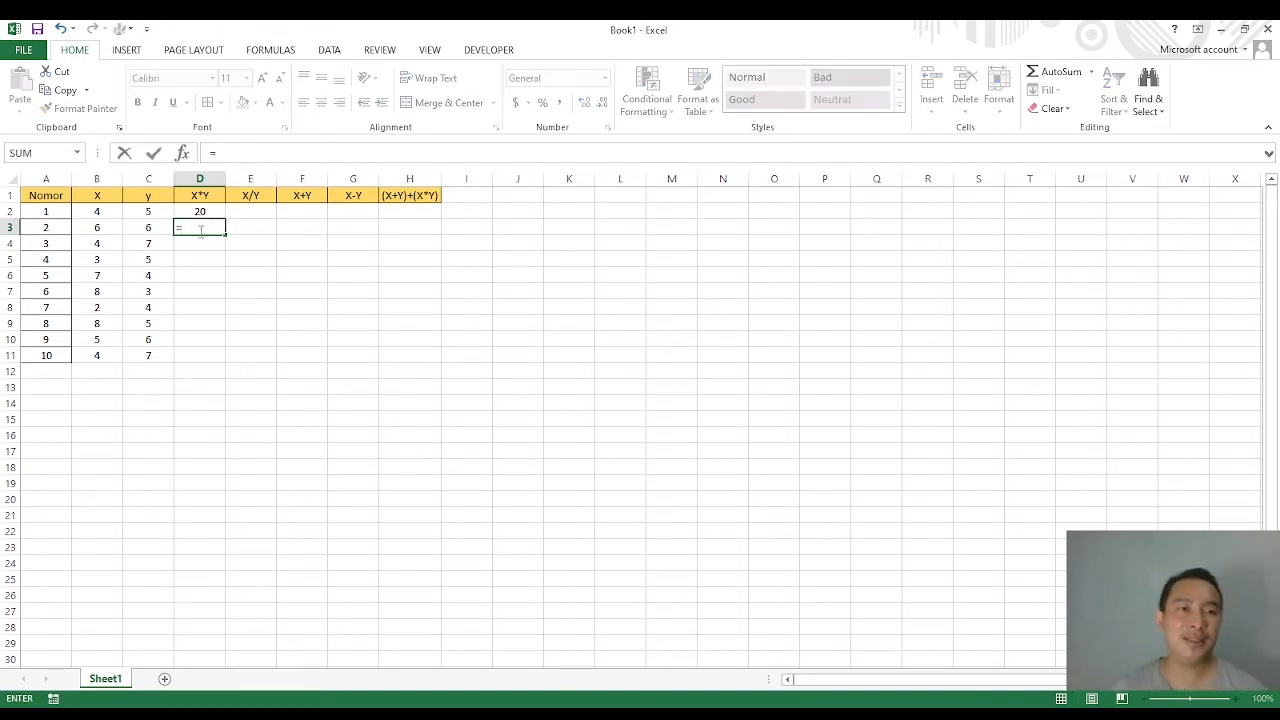
left_click(113, 228)
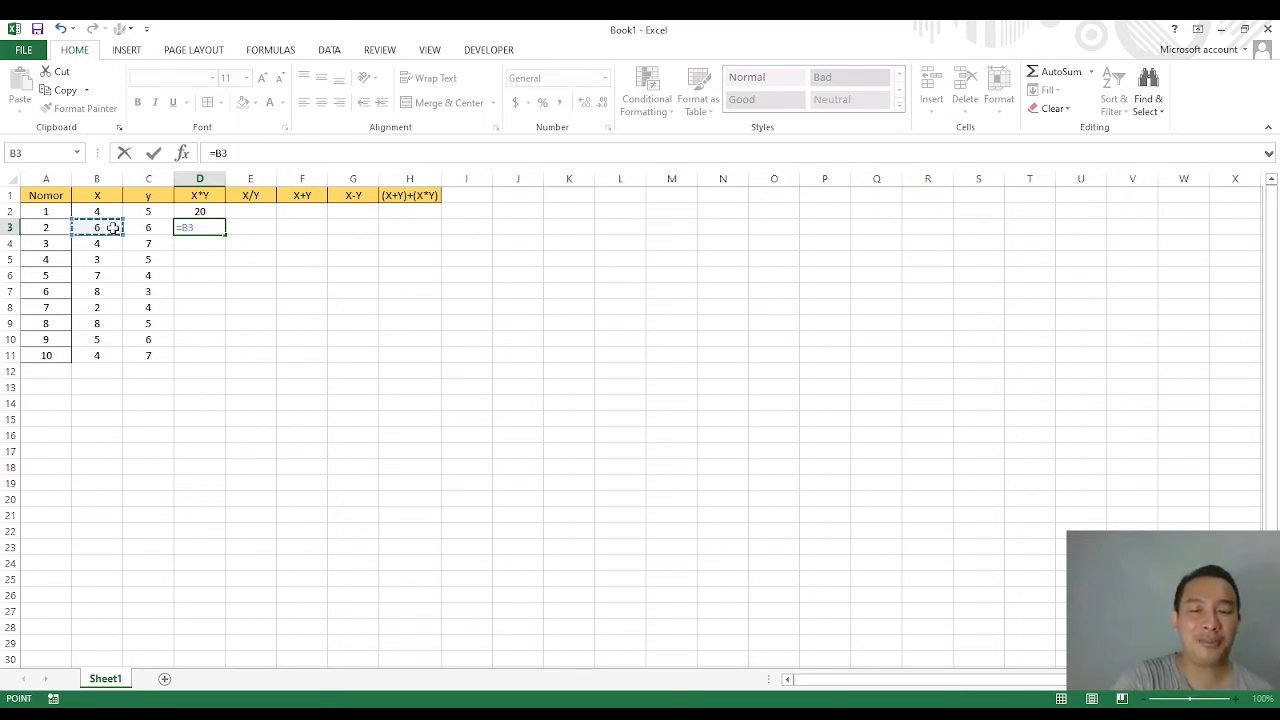
type("*")
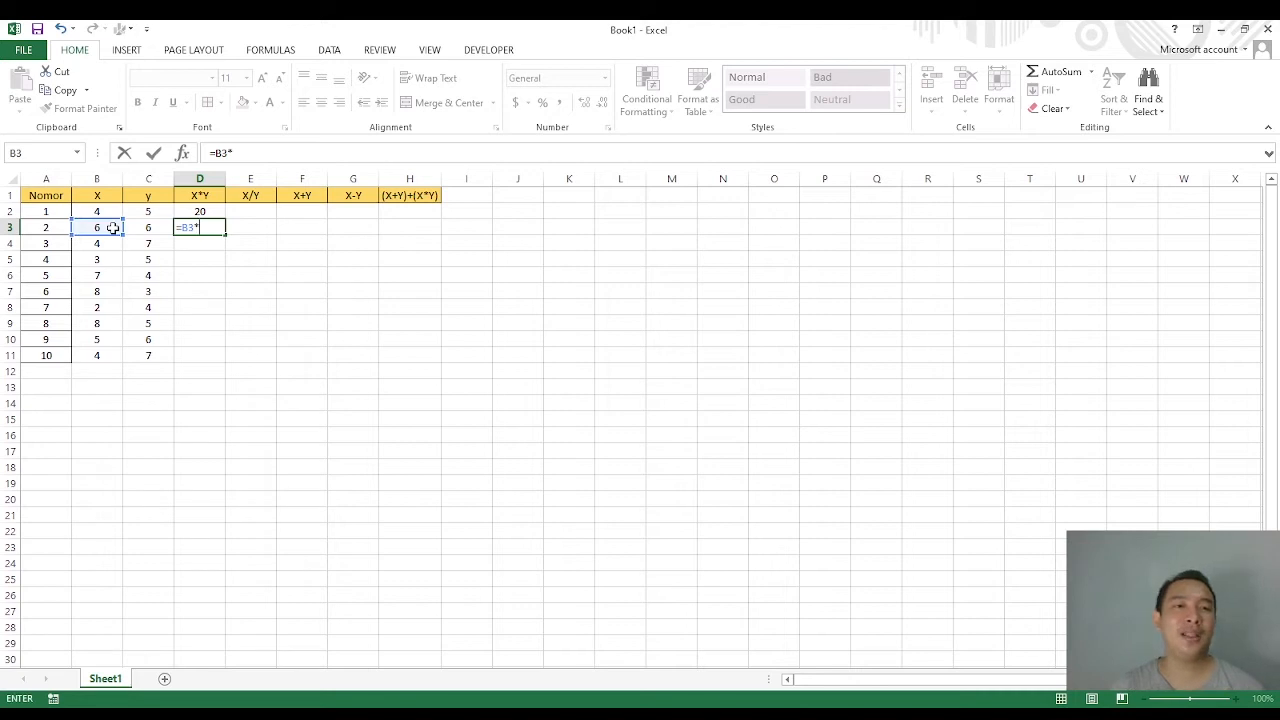
left_click(145, 228)
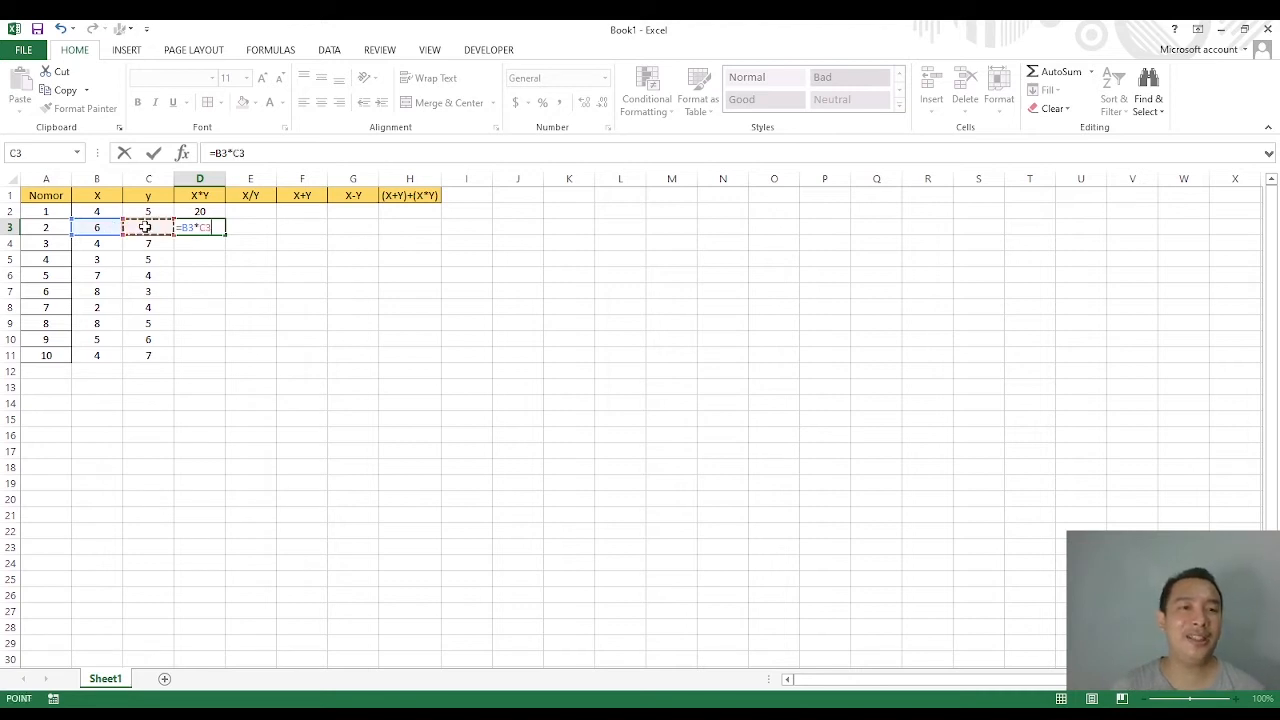
key("Return")
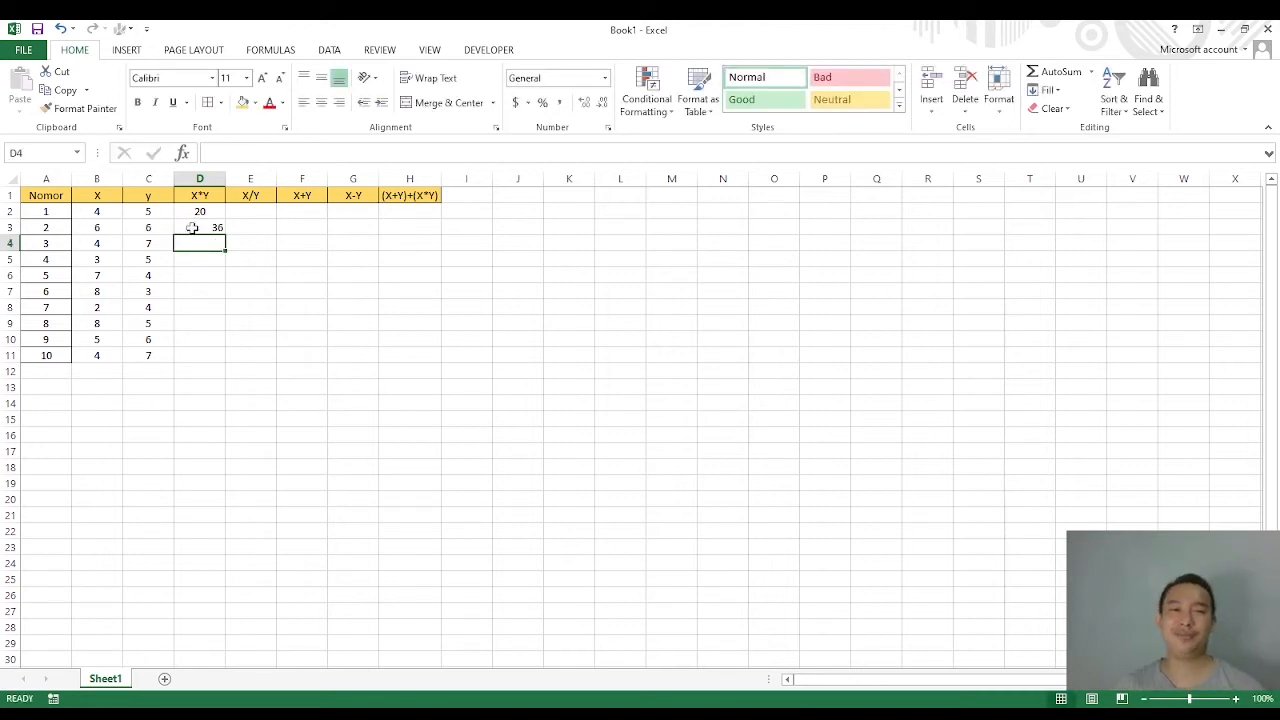
Step: Center the X*Y results in cells D2 to D3 horizontally
left_click(836, 712)
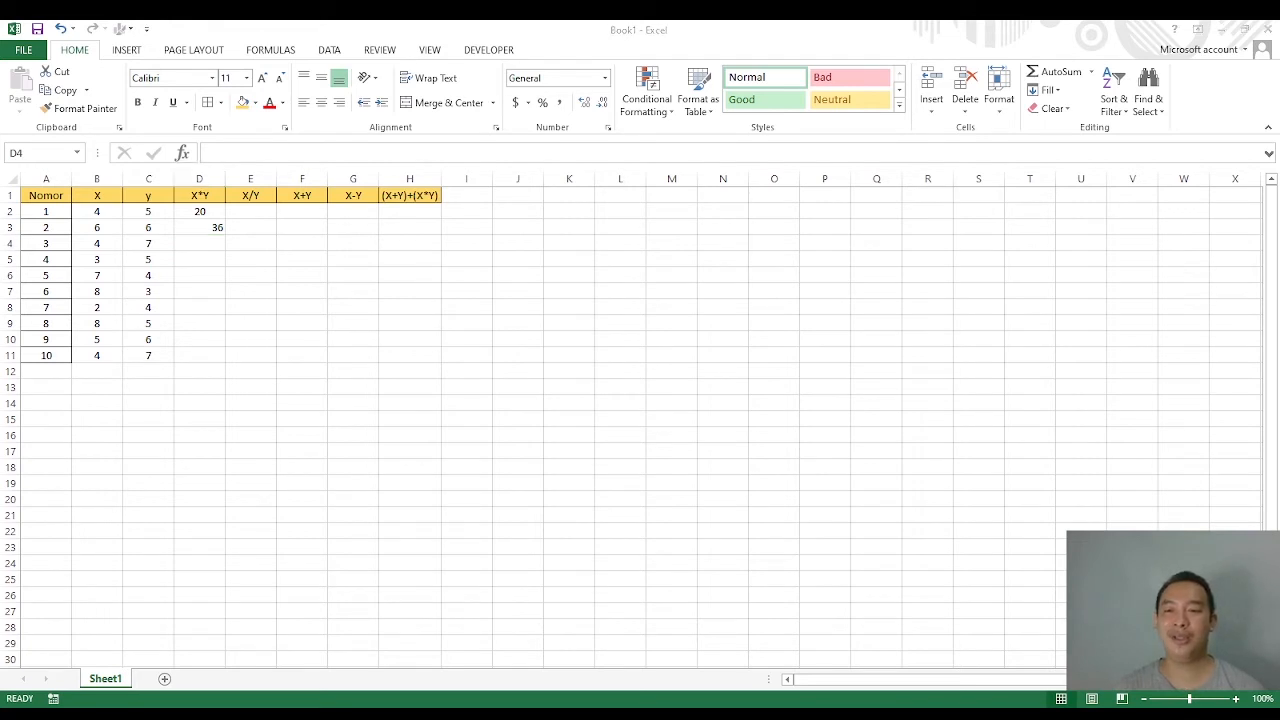
key("alt+Tab")
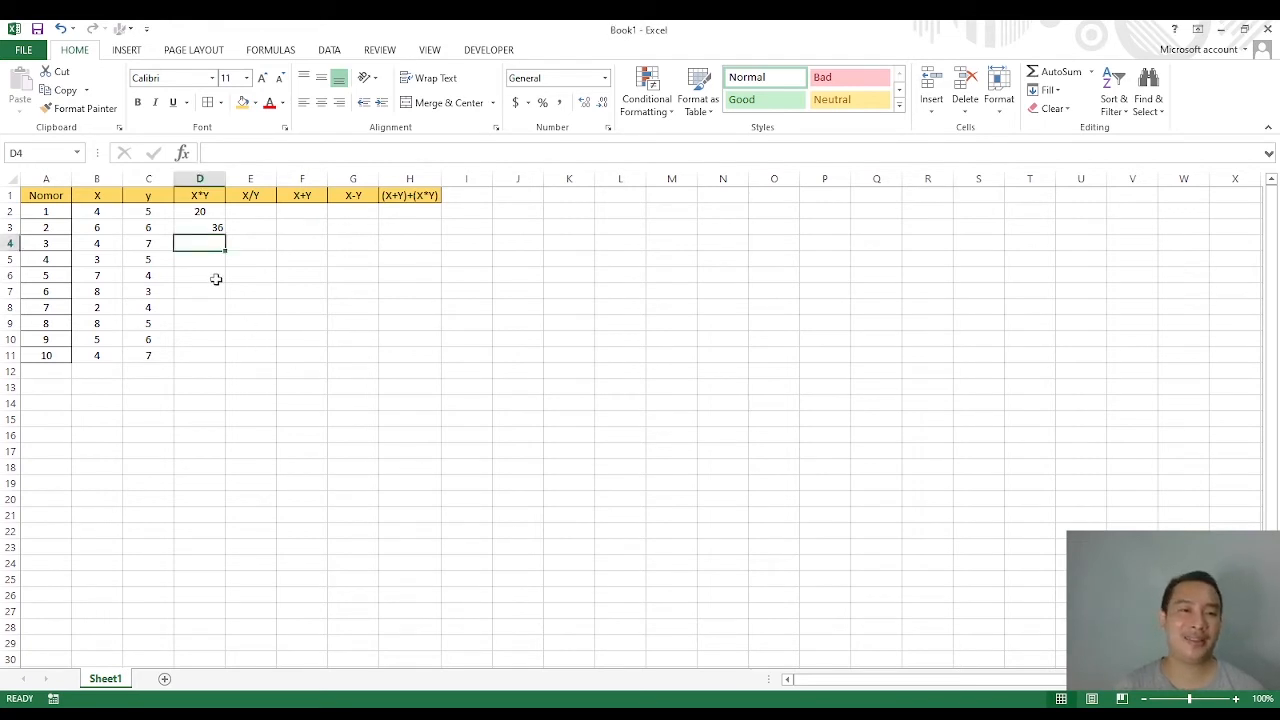
left_click_drag(203, 211, 211, 224)
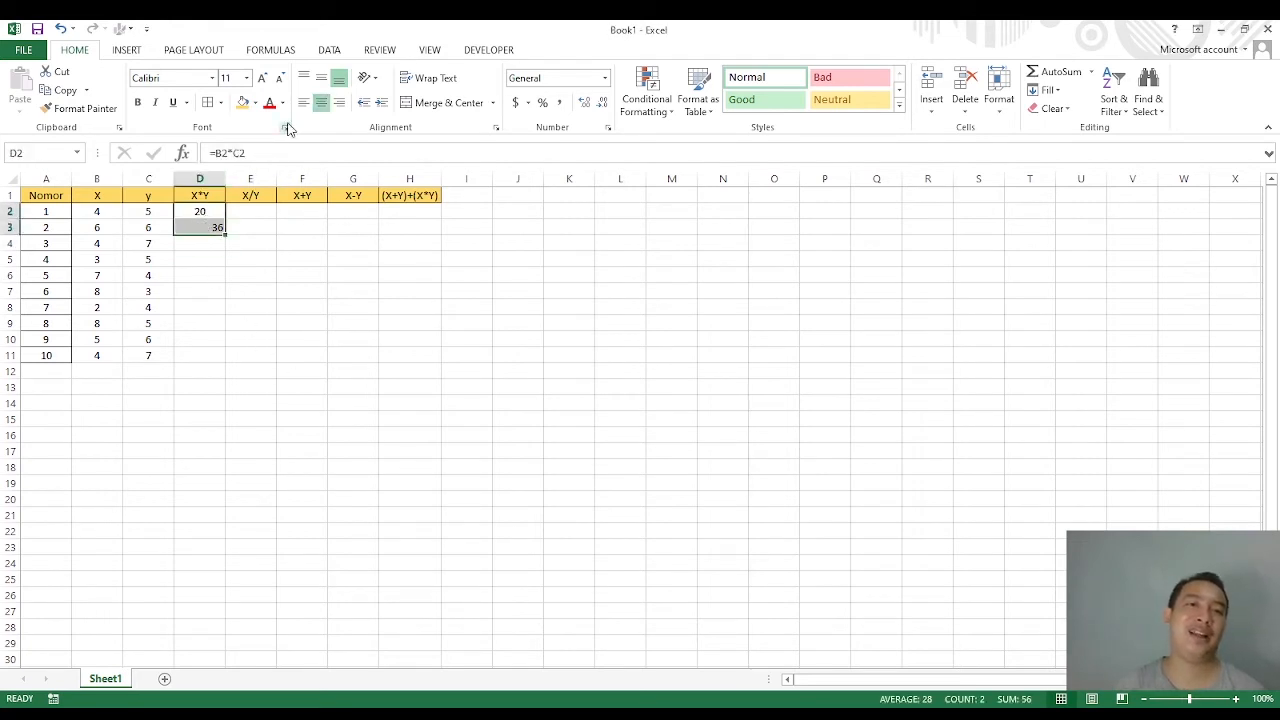
left_click(321, 105)
left_click(266, 293)
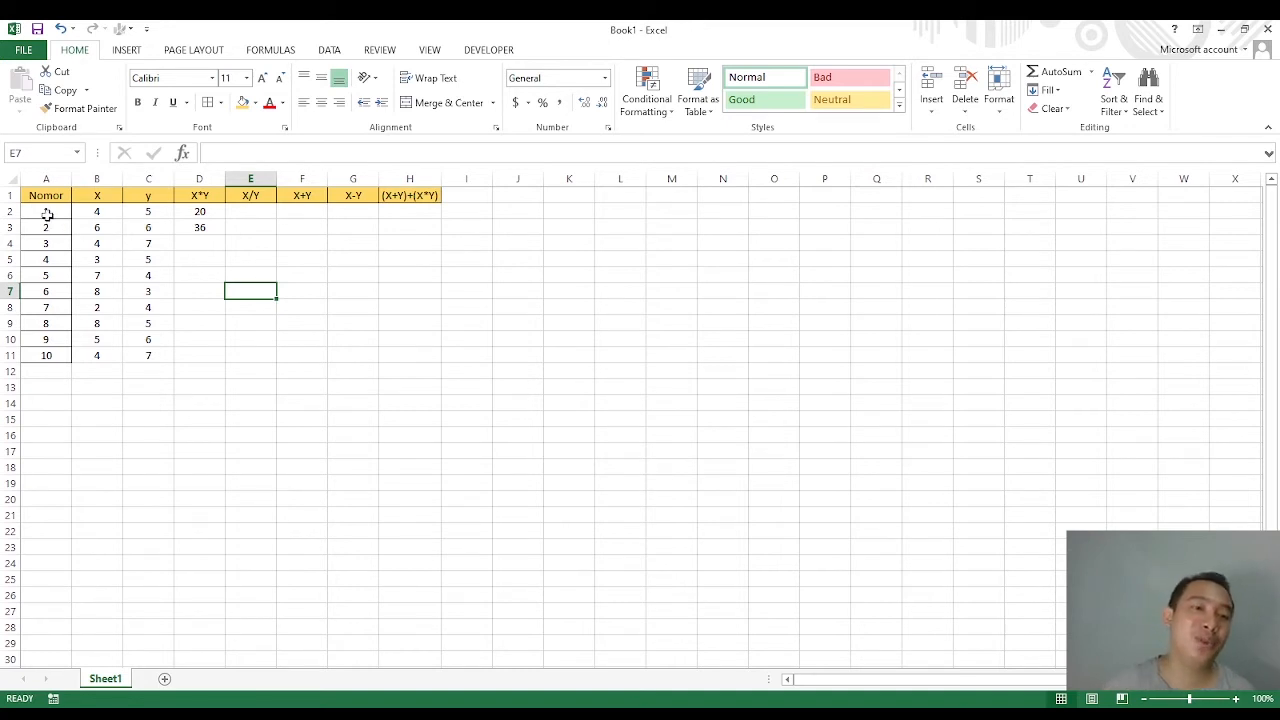
left_click_drag(47, 215, 46, 355)
left_click(180, 290)
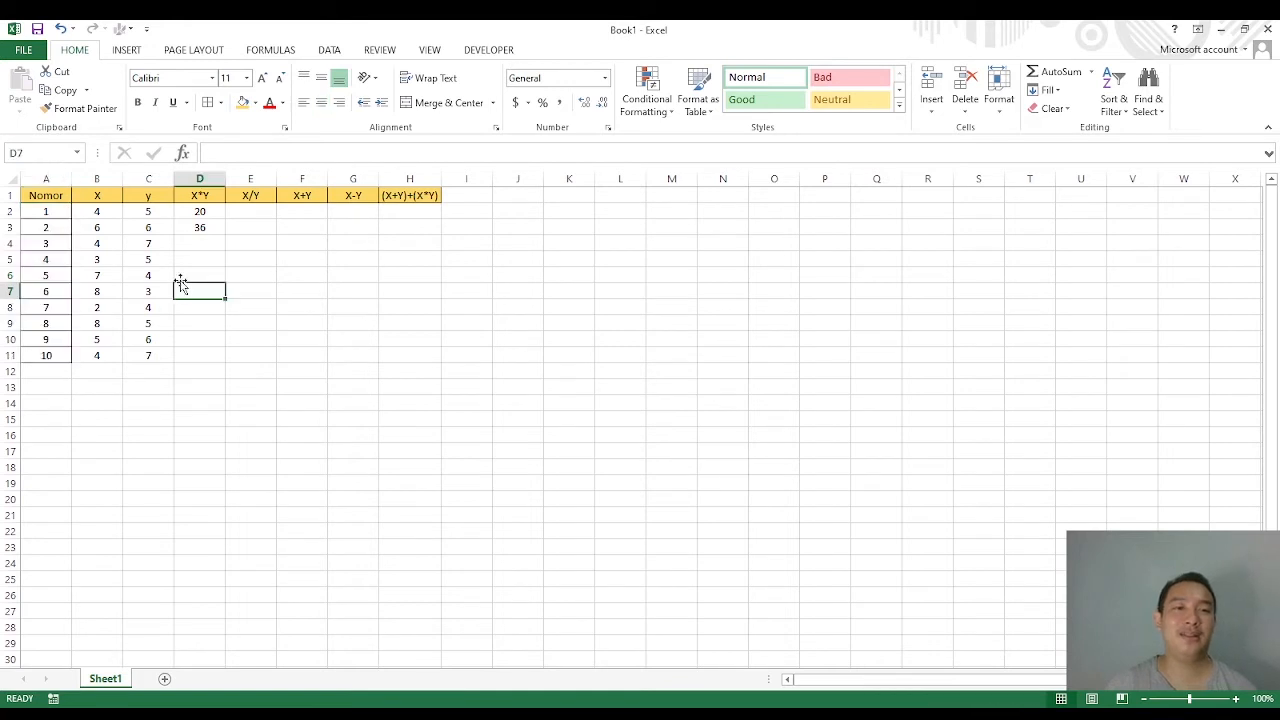
left_click(198, 227)
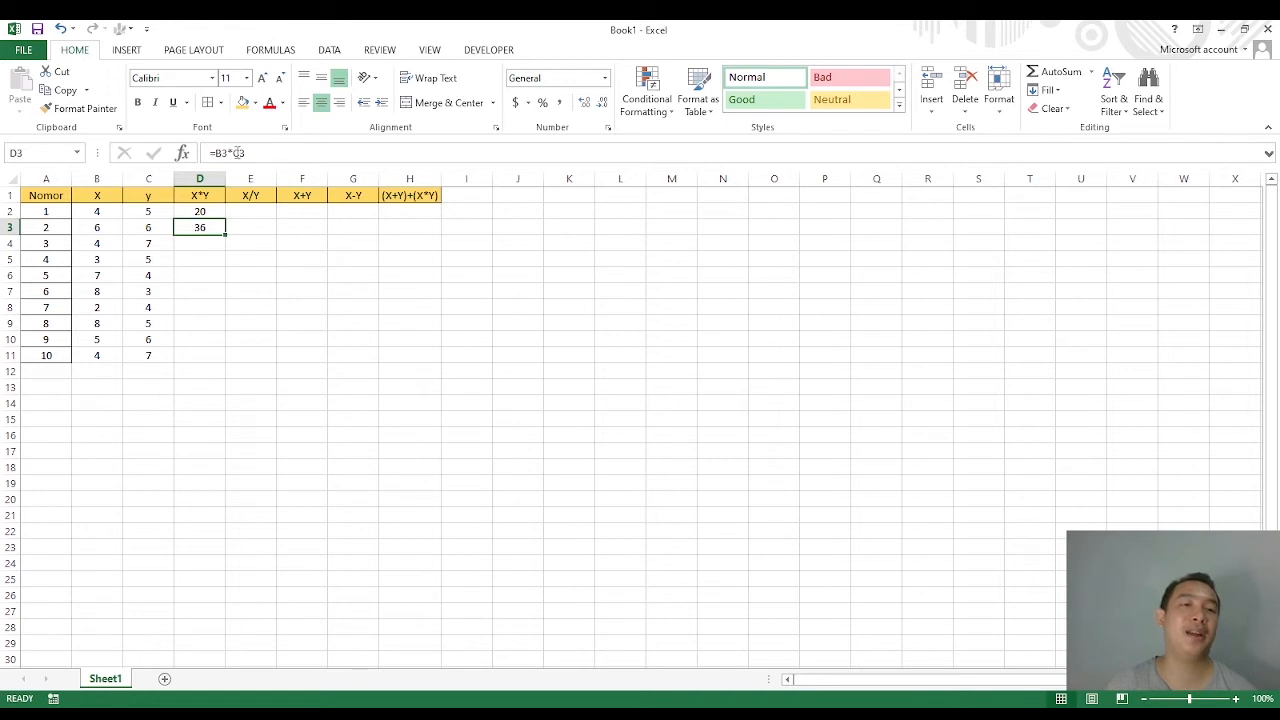
left_click(204, 279)
left_click(215, 228)
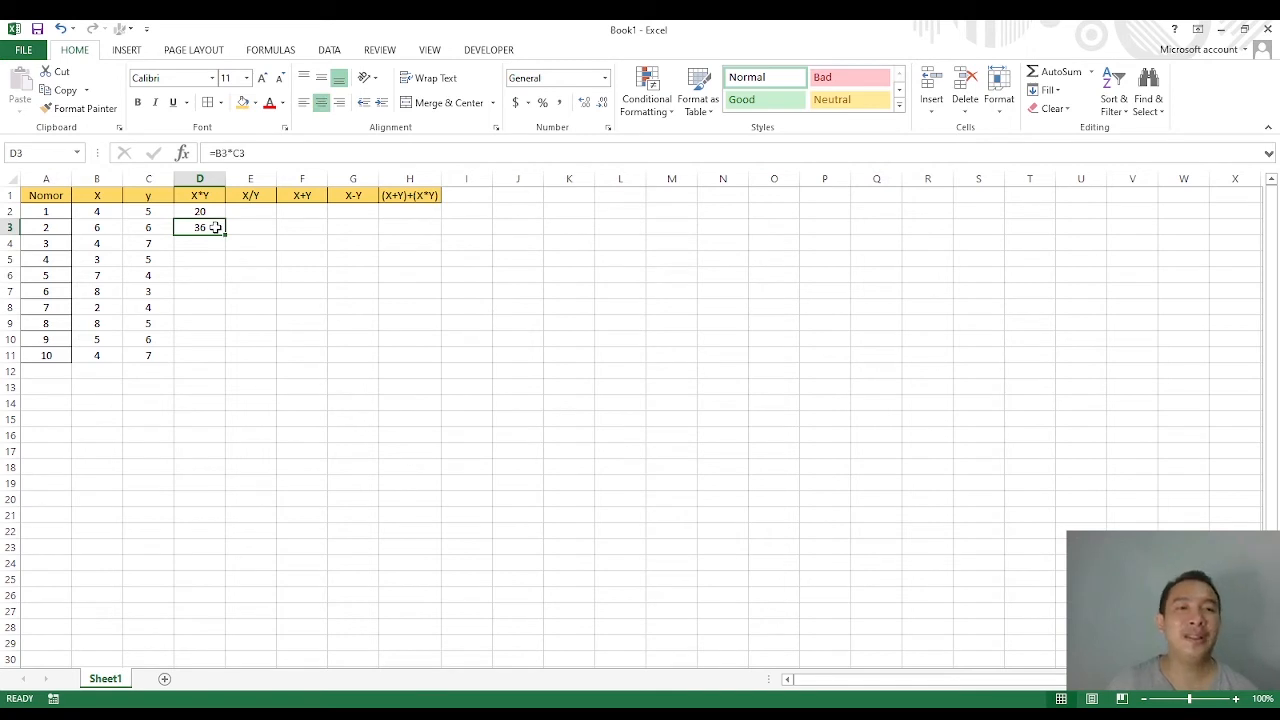
left_click(208, 263)
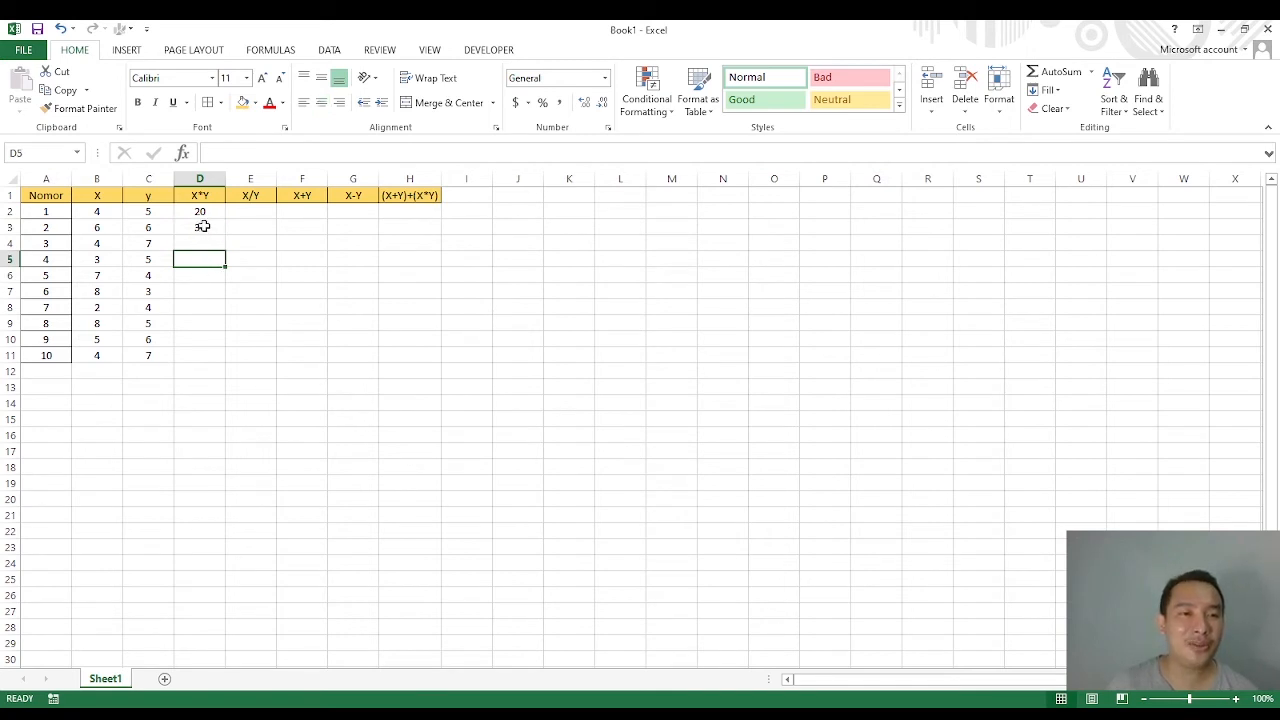
Step: Fill the X*Y formula from cell D3 down to D11
left_click(202, 227)
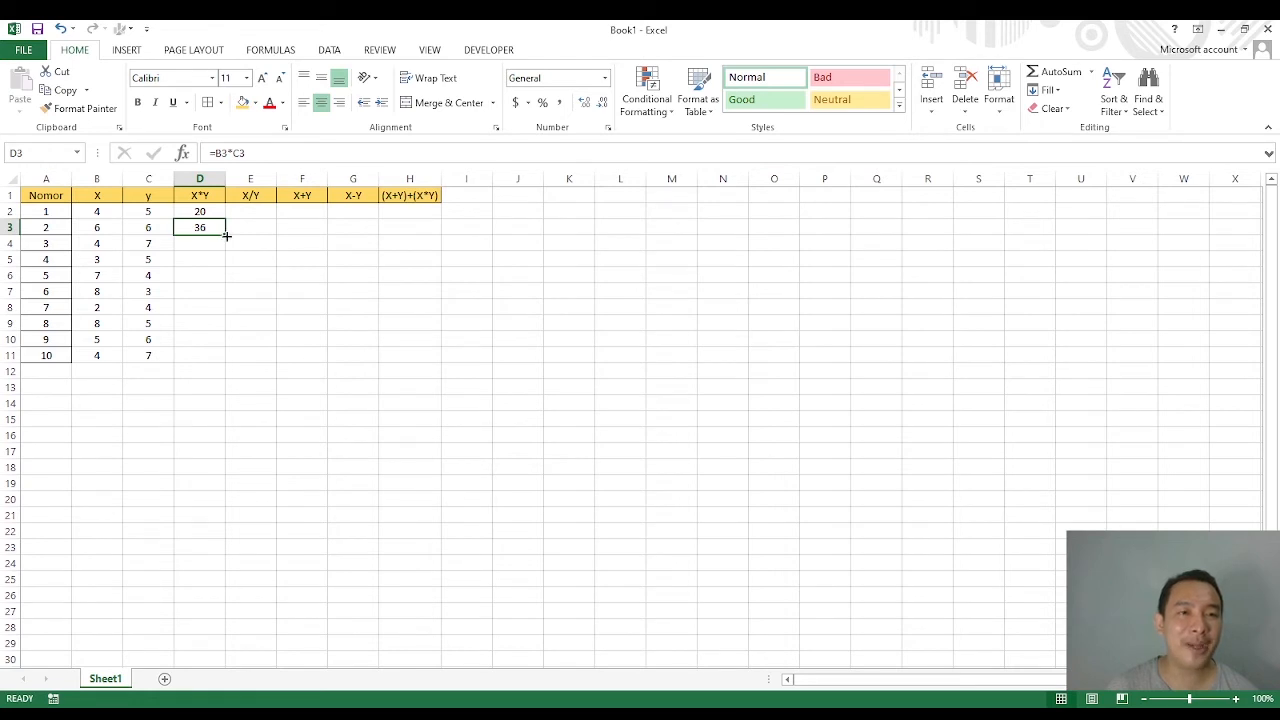
left_click_drag(226, 236, 223, 357)
left_click(217, 309)
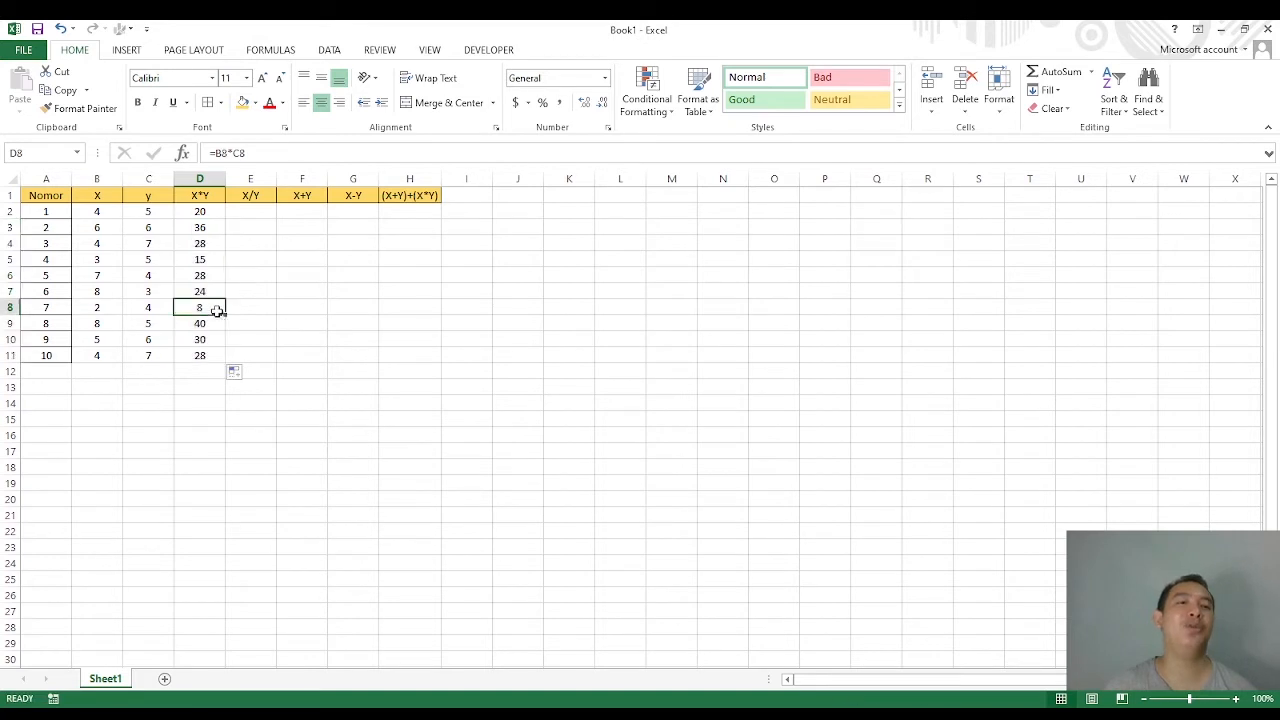
left_click(201, 246)
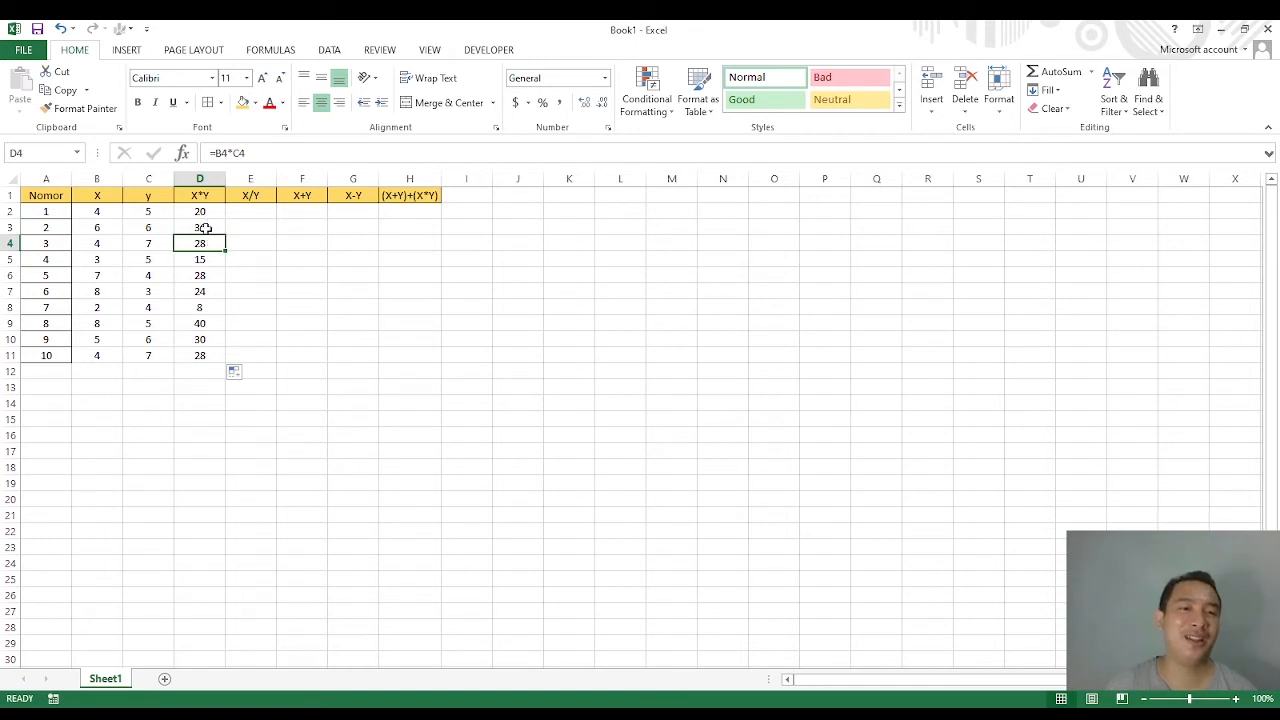
left_click(204, 228)
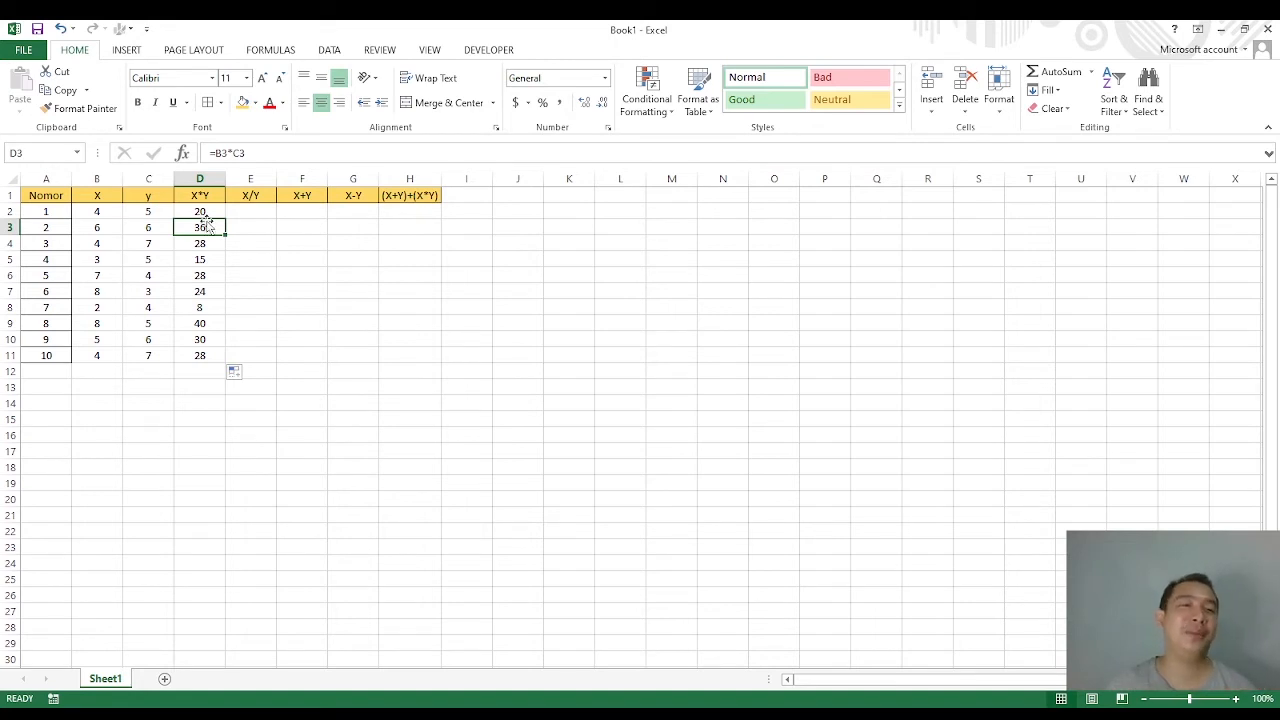
mouse_move(200, 212)
left_mouse_down()
mouse_move(224, 234)
mouse_move(226, 372)
mouse_move(222, 362)
left_mouse_up()
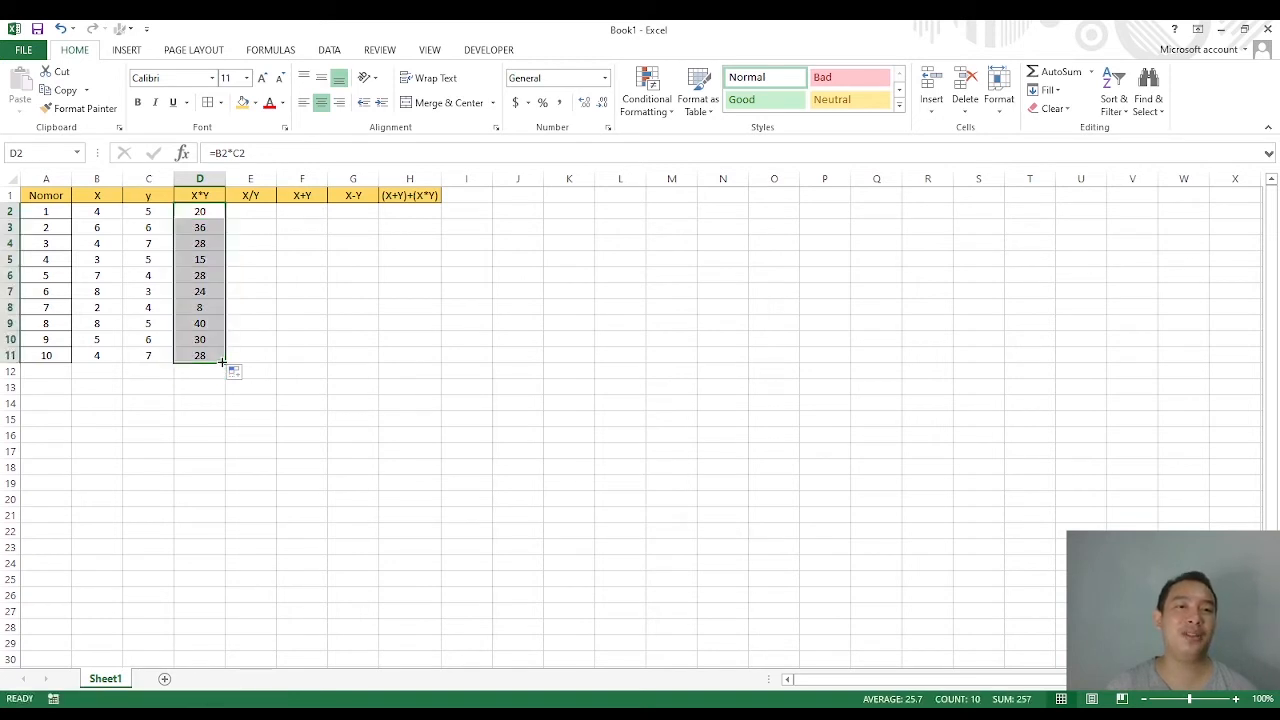
left_click(254, 307)
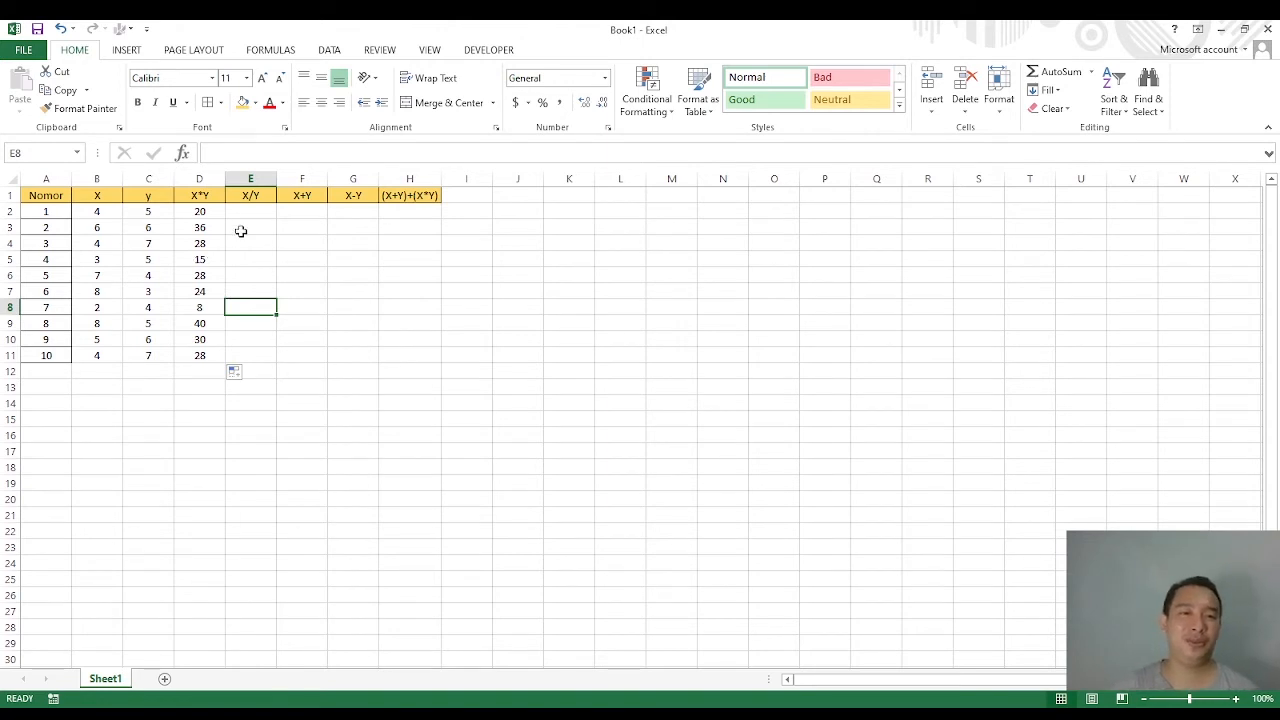
Step: Enter the formula =B2/C2 in cell E2 to divide the first row's X value by its Y value
left_click(255, 211)
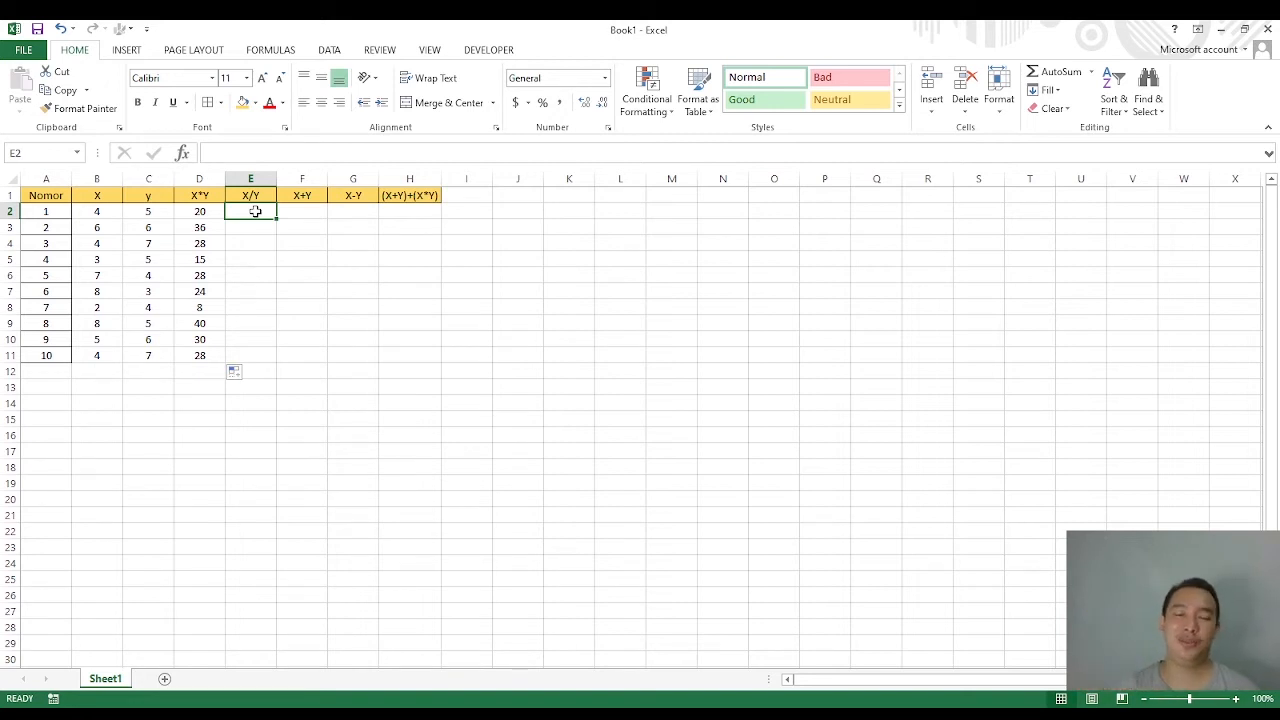
type("=")
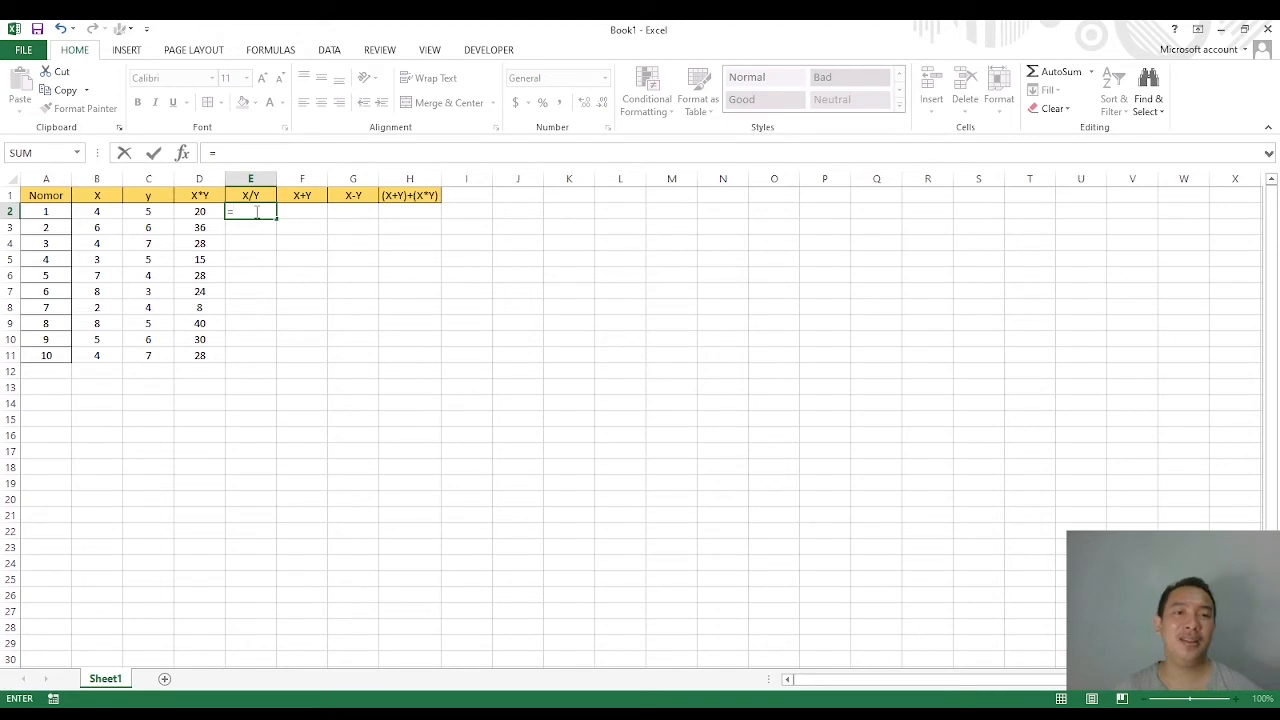
left_click(112, 212)
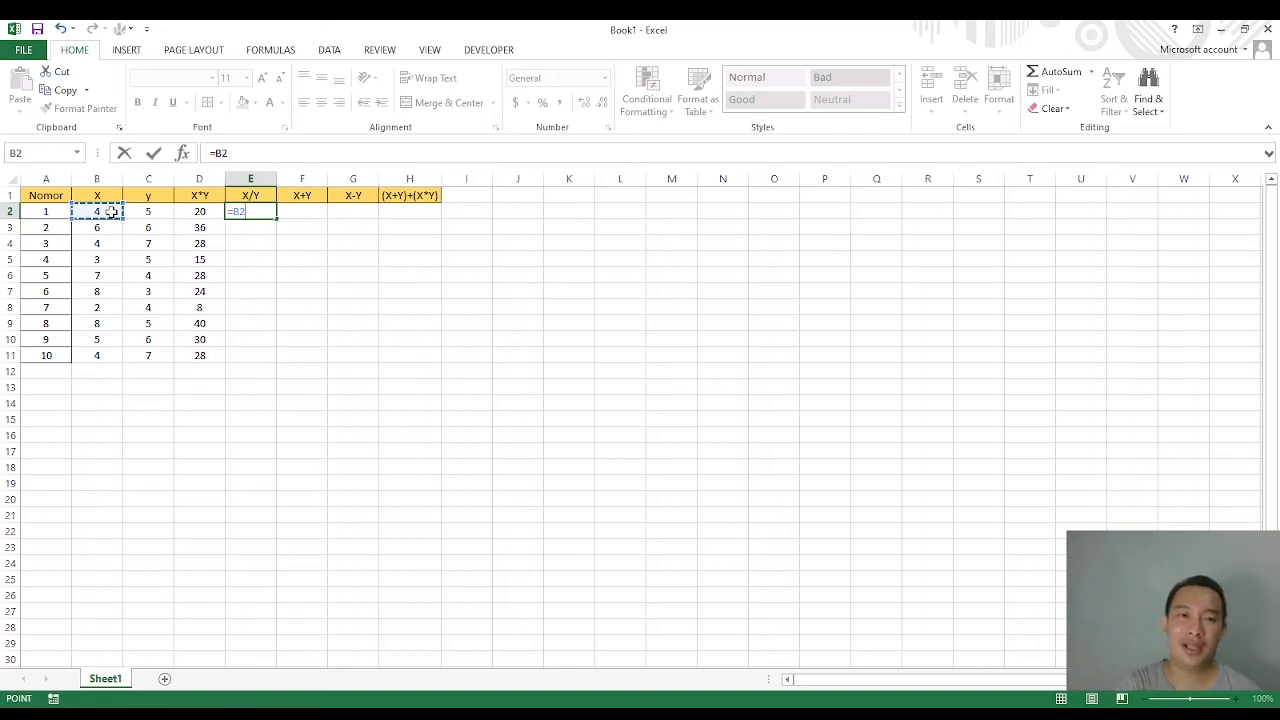
type("/")
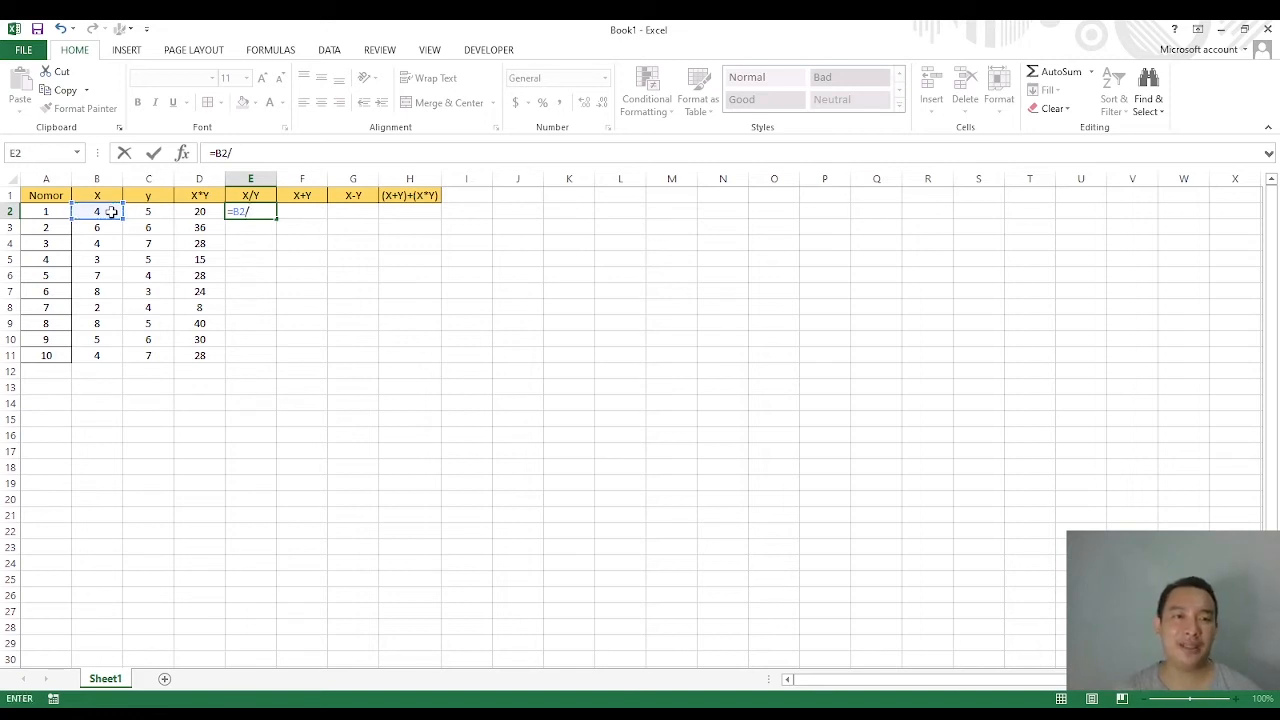
left_click(145, 212)
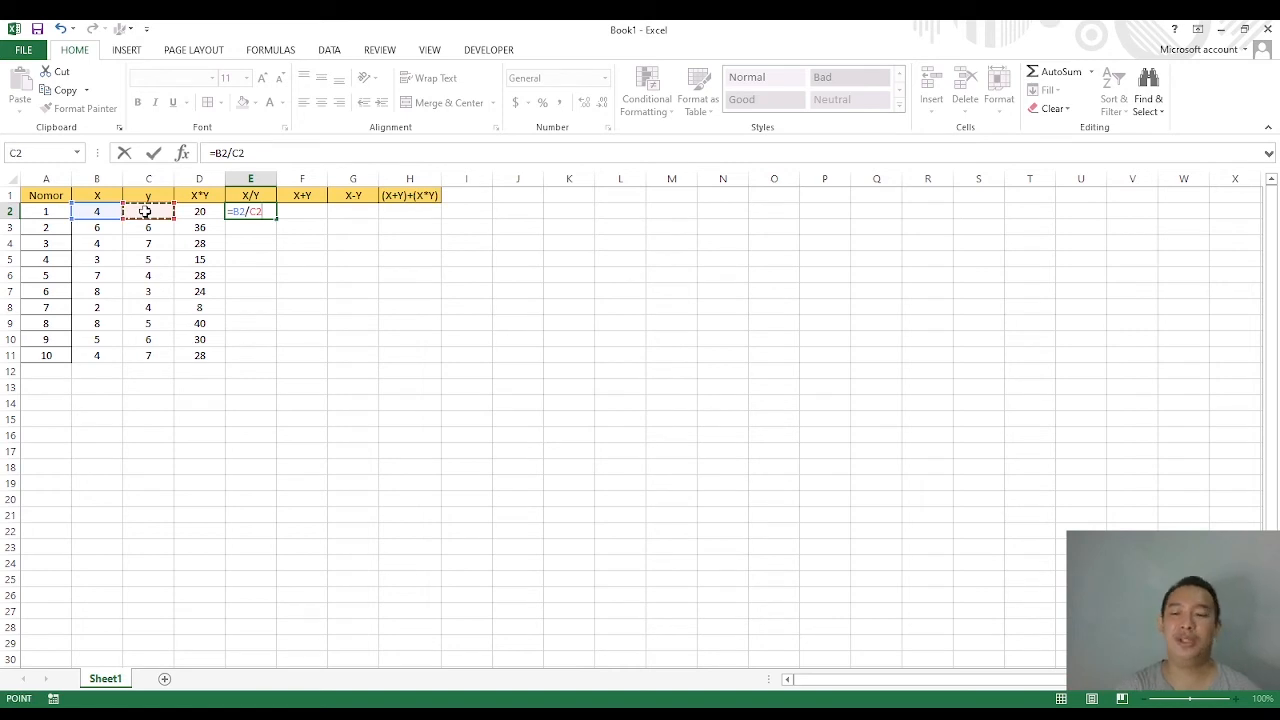
key("Return")
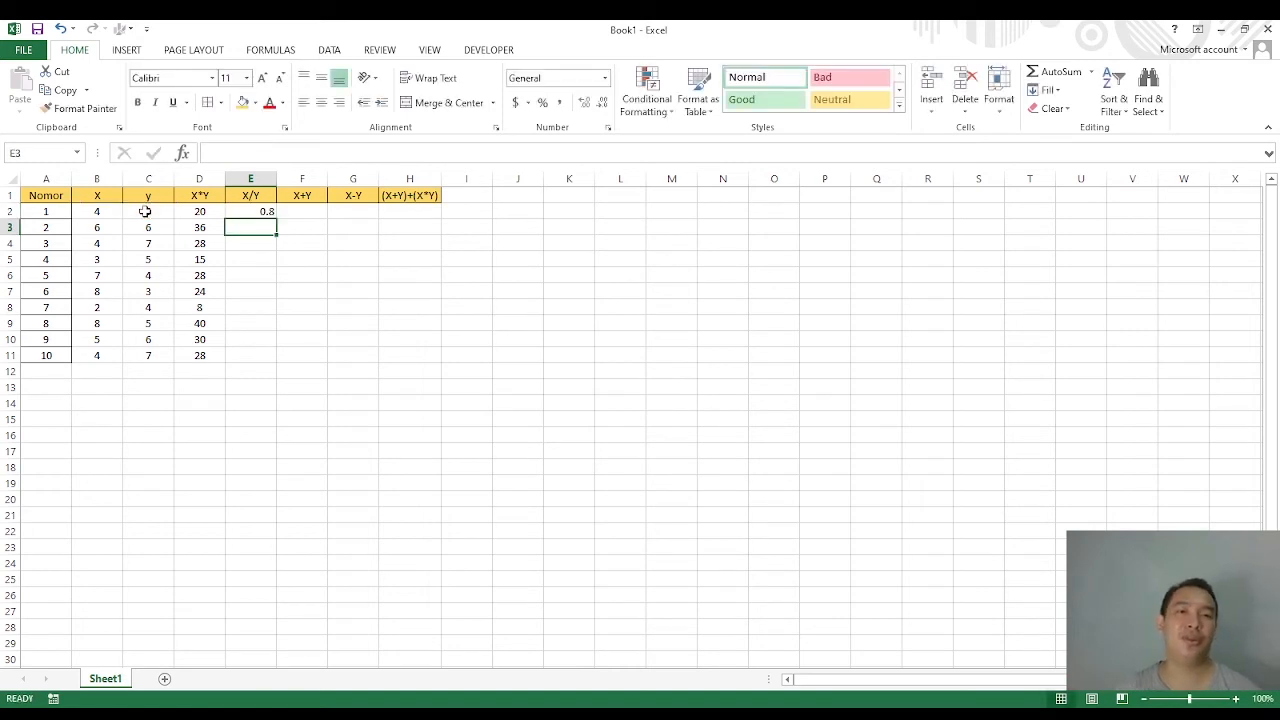
Step: Fill the X/Y formula from cell E2 down to E11 and center these results horizontally
left_click(262, 212)
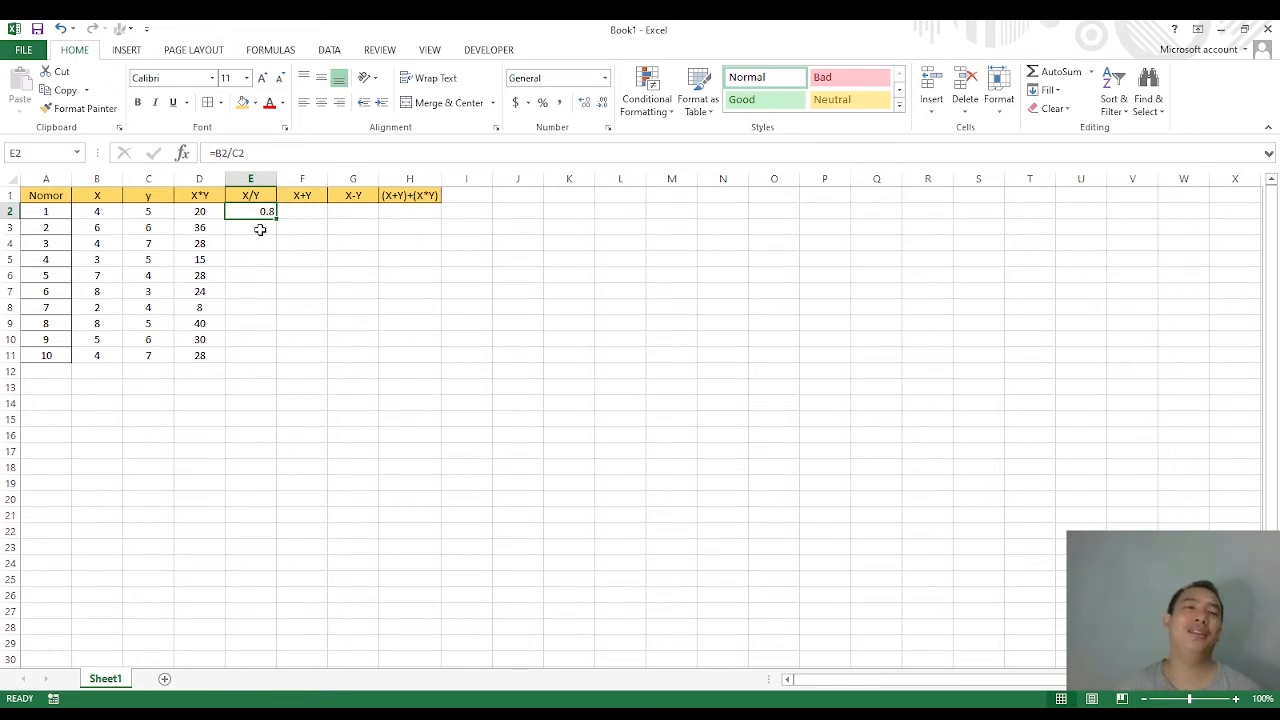
left_click(258, 227)
left_click(258, 212)
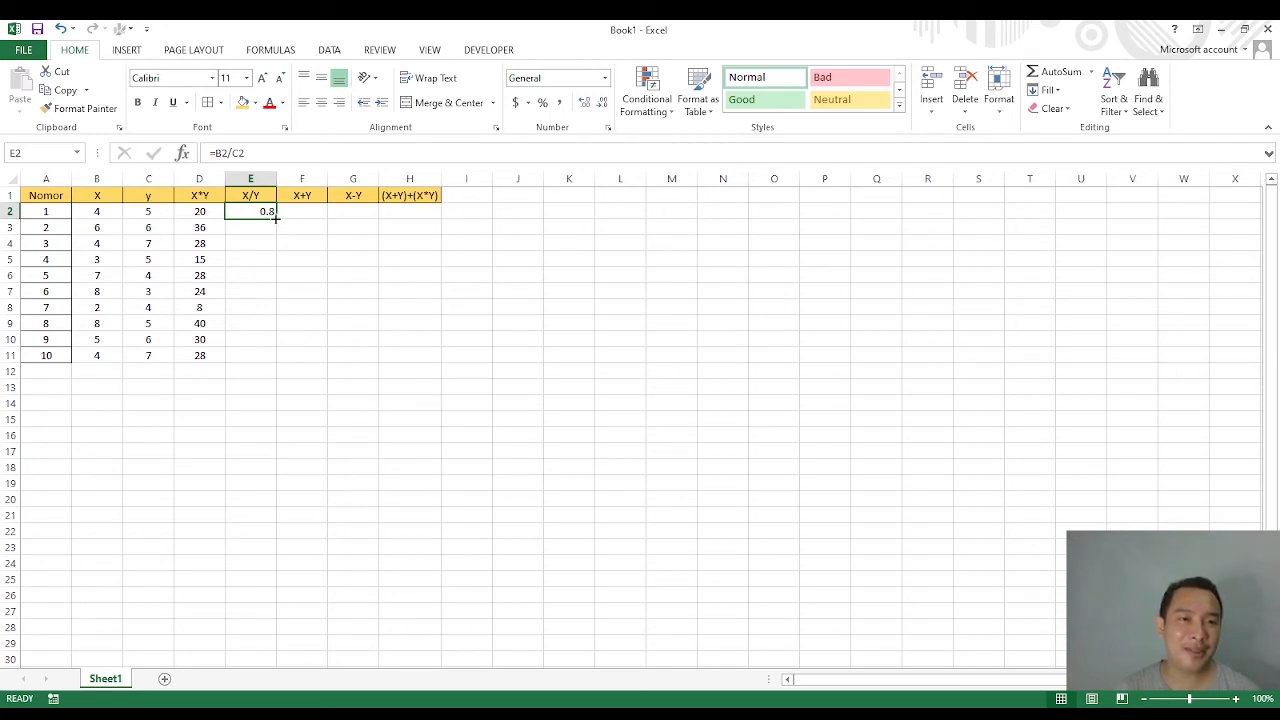
left_click_drag(276, 217, 277, 361)
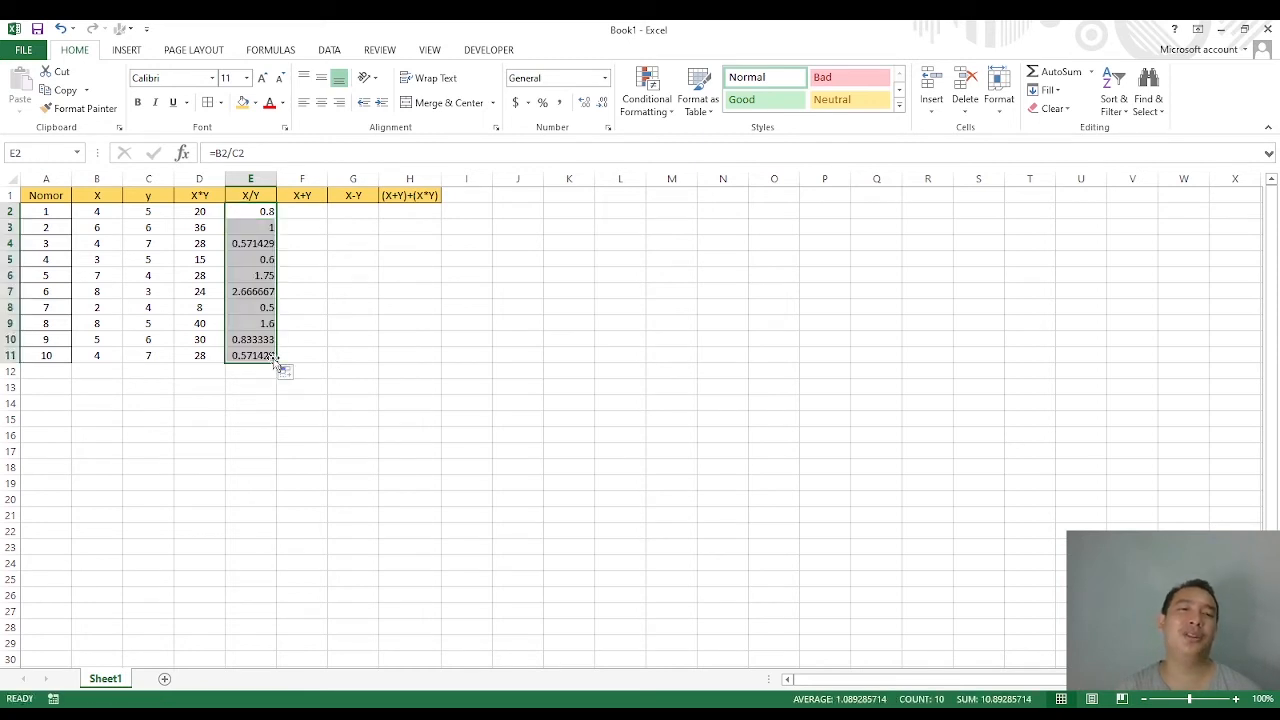
left_click(323, 106)
left_click(257, 310)
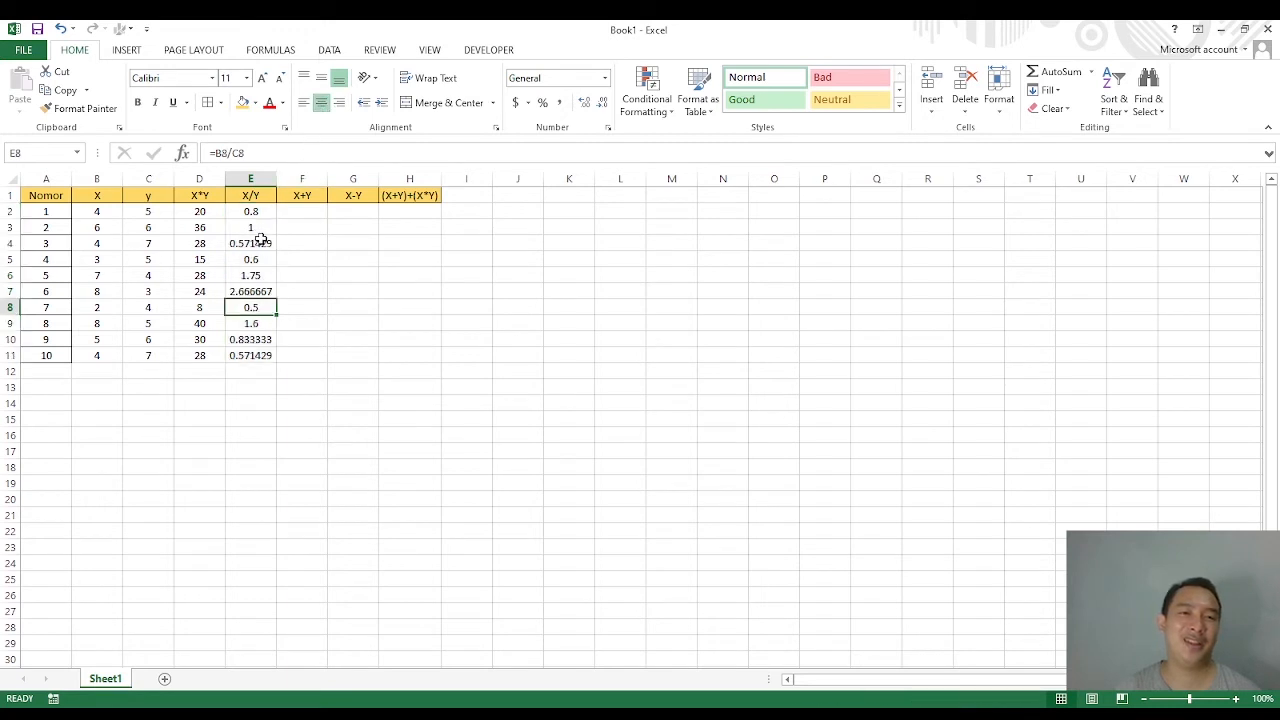
left_click_drag(258, 212, 257, 355)
left_click(262, 250)
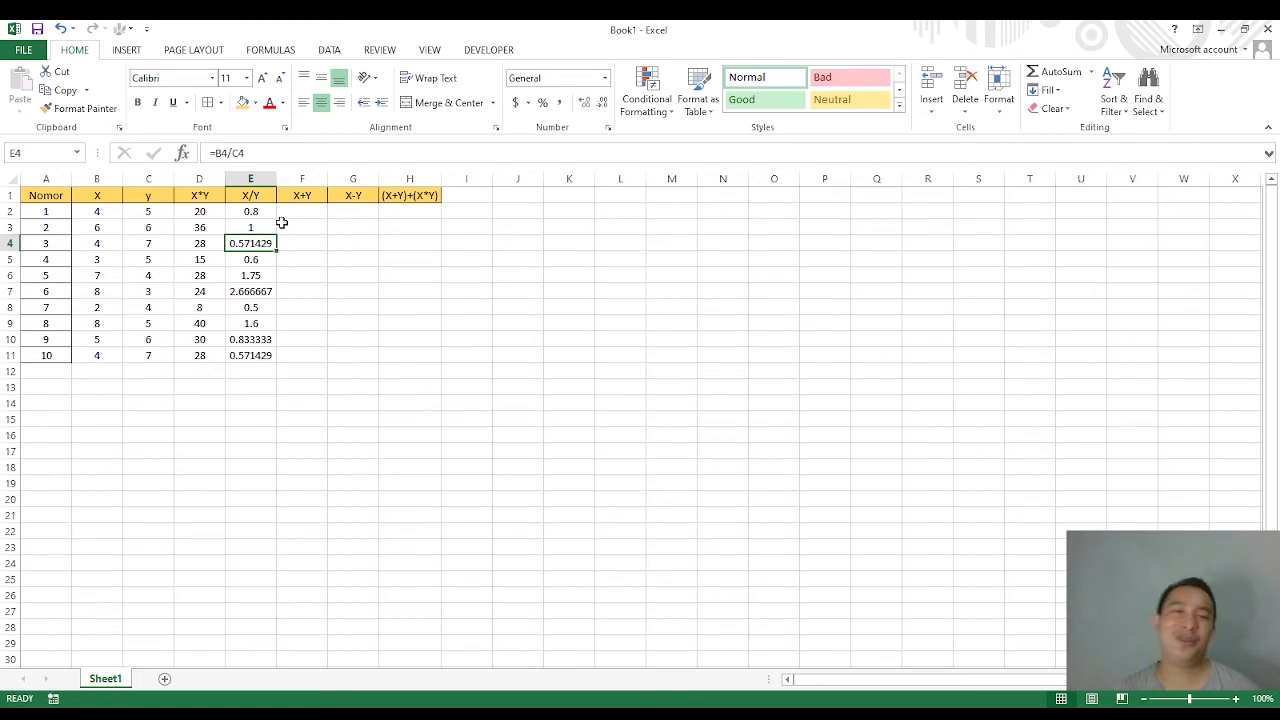
left_click(797, 714)
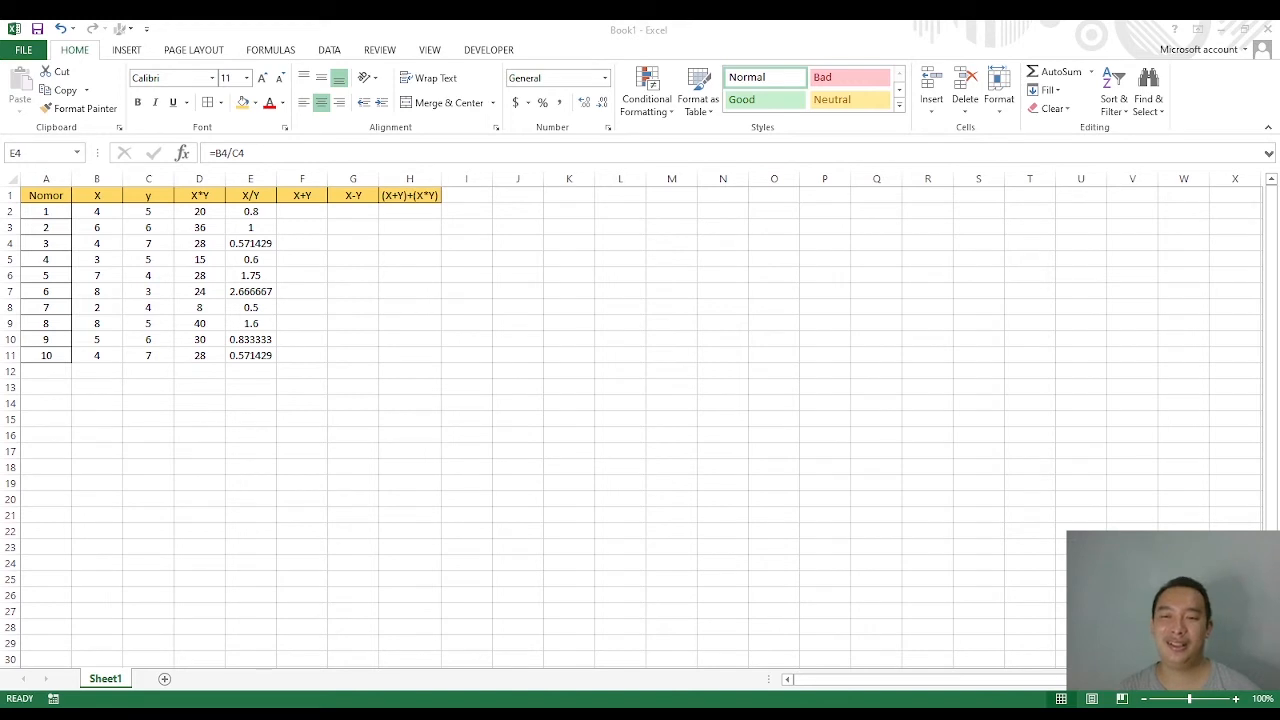
left_click(304, 257)
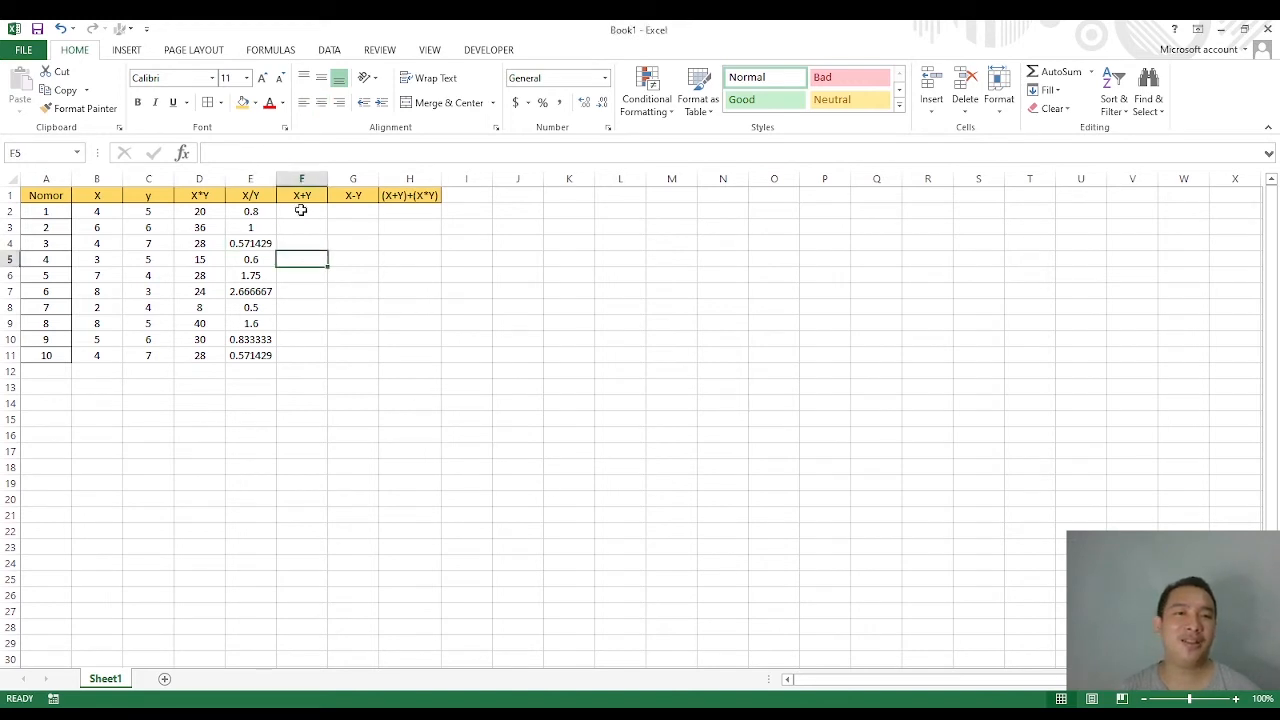
Step: Enter the formula =B2+C2 in cell F2 to add the first row's X and Y values
left_click(300, 210)
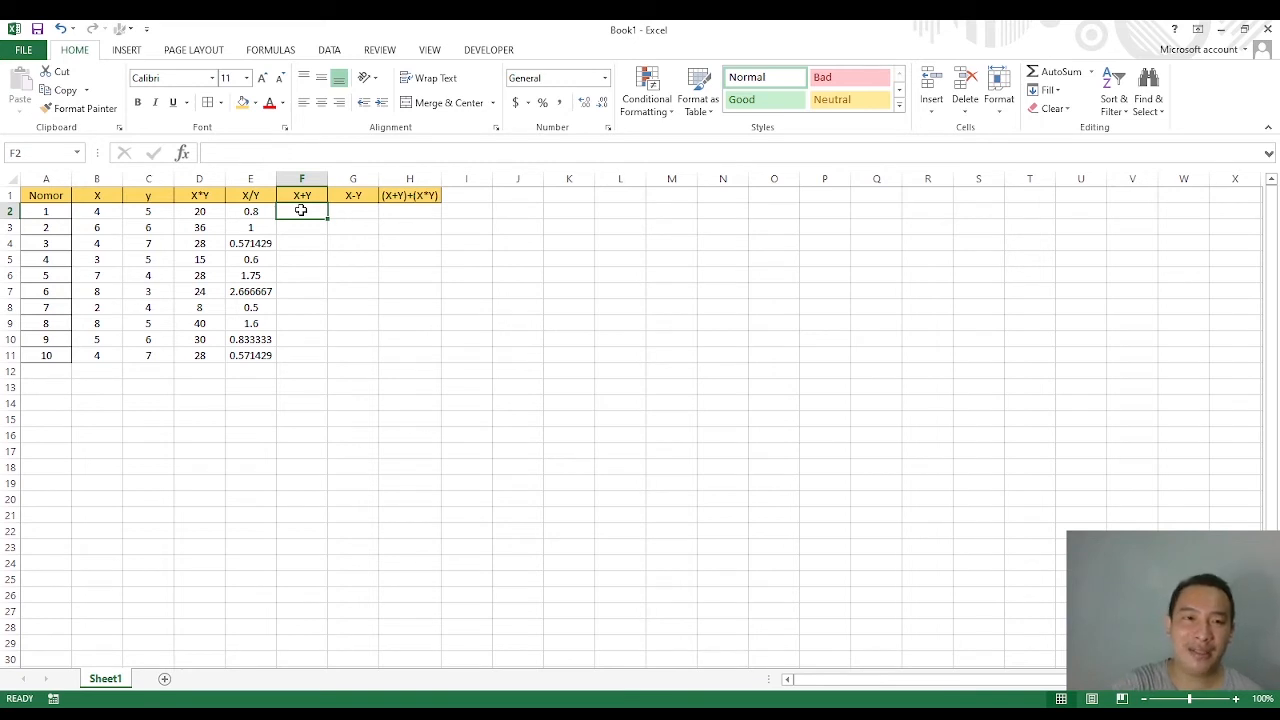
type("=")
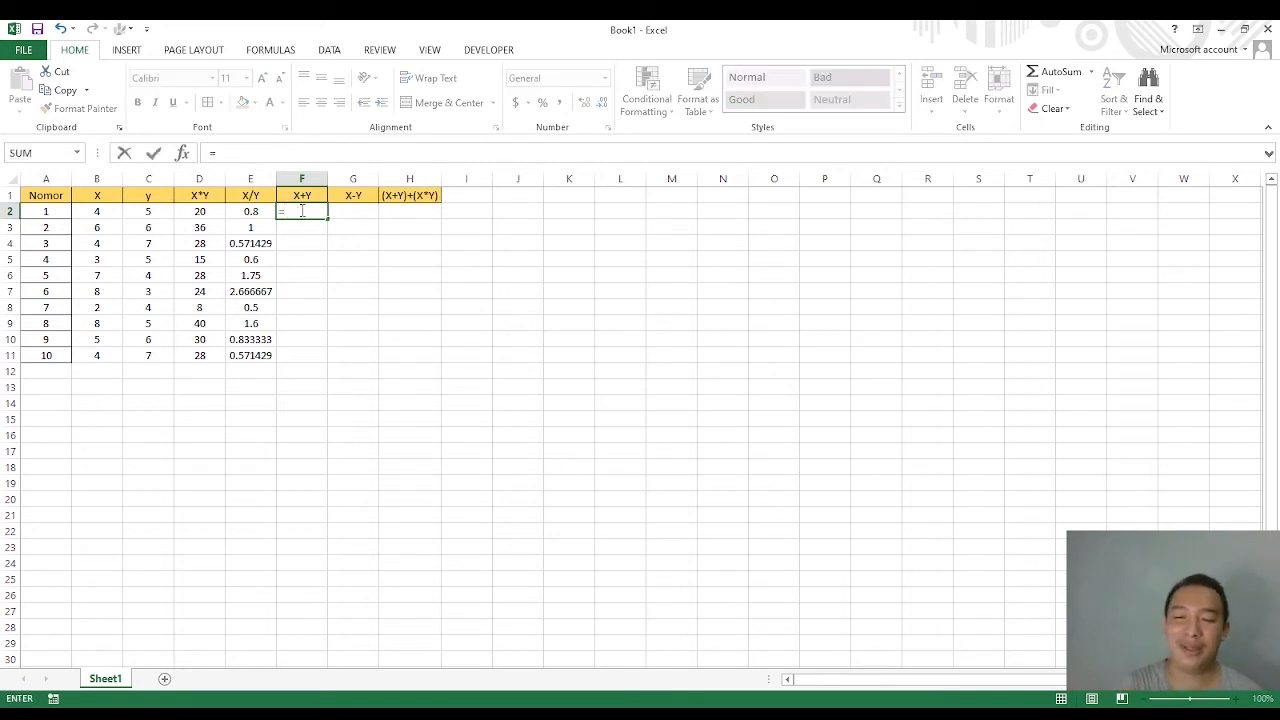
left_click(104, 213)
type("+")
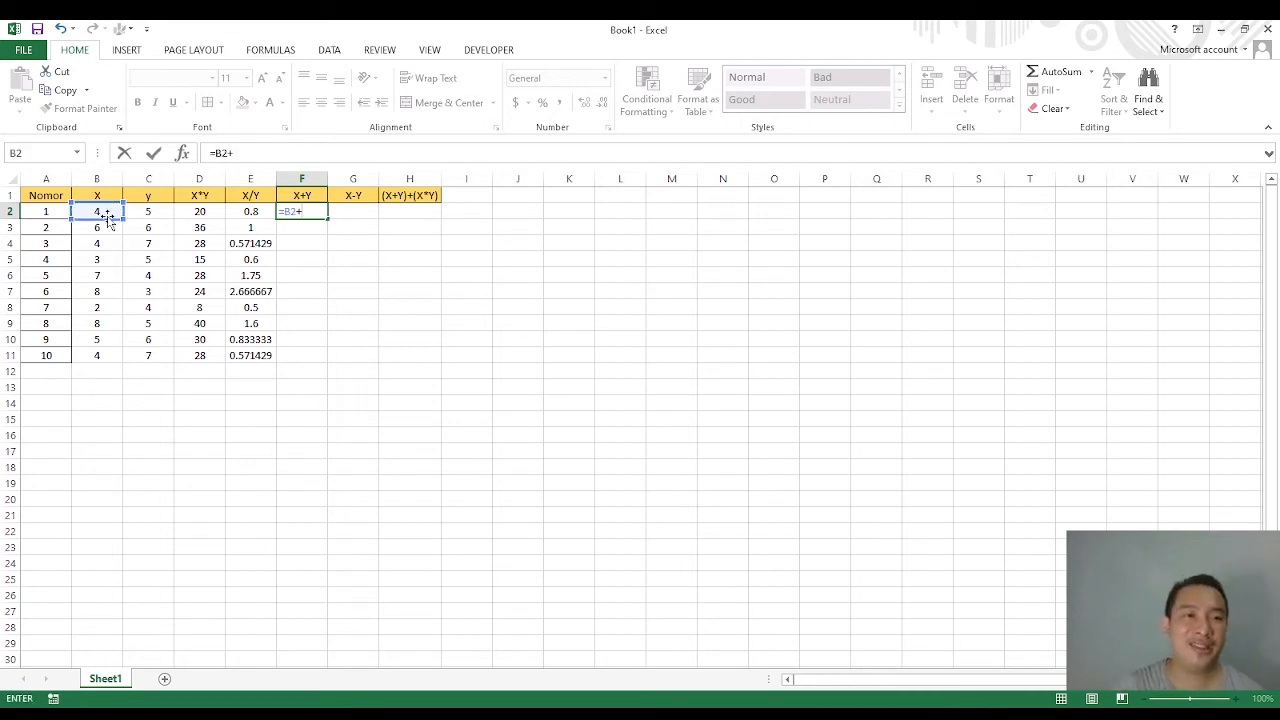
left_click(145, 214)
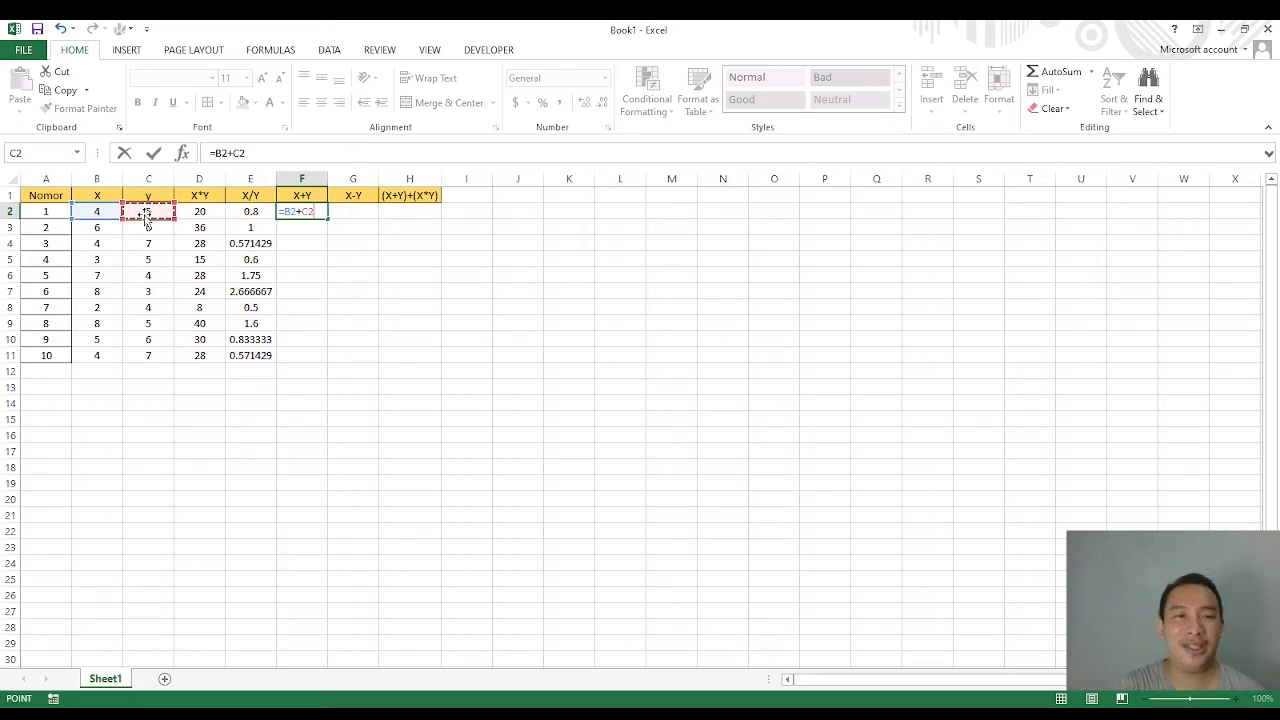
key("Return")
Step: Fill the X+Y formula from cell F2 down to F11 and center these results horizontally
left_click(315, 211)
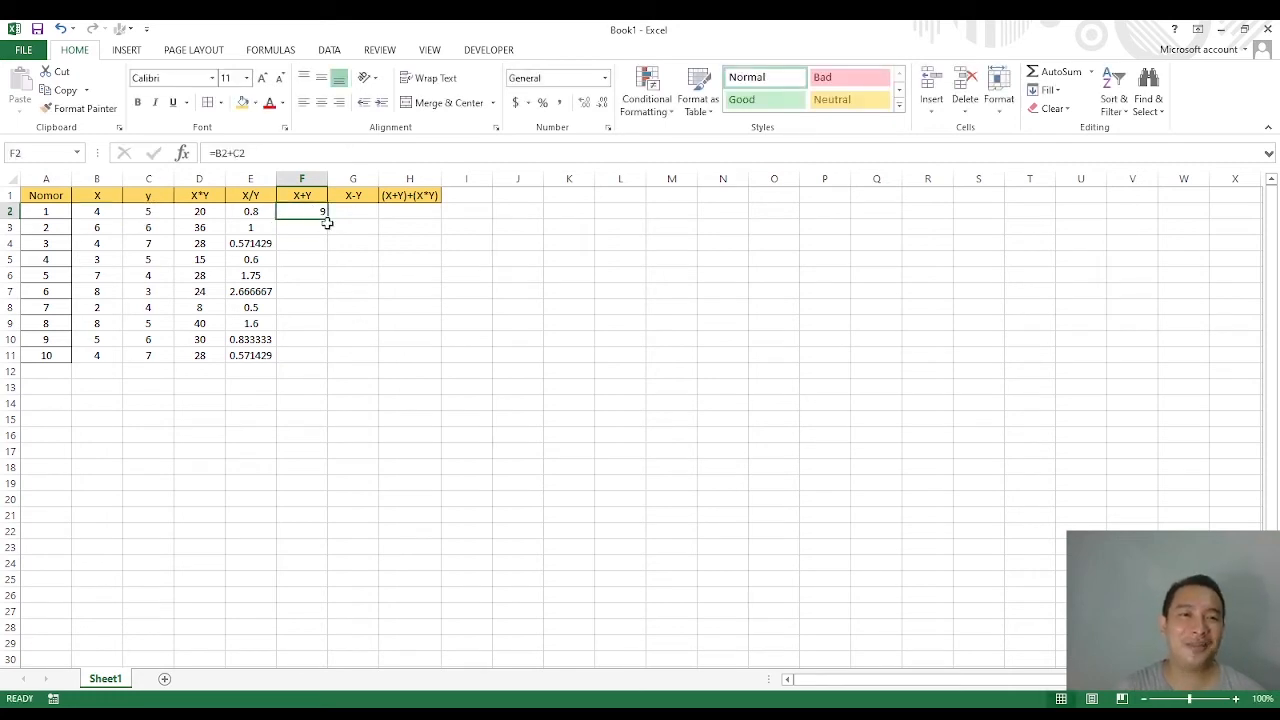
left_click_drag(327, 218, 332, 367)
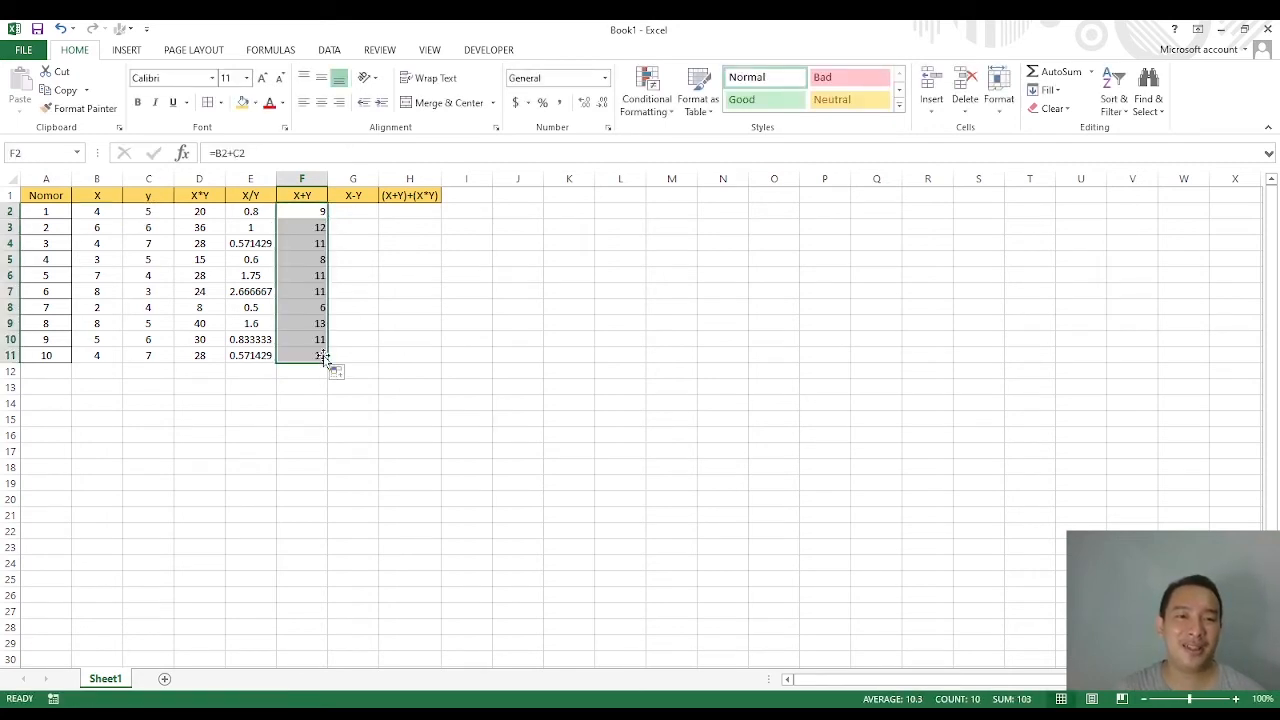
left_click(321, 102)
left_click(383, 355)
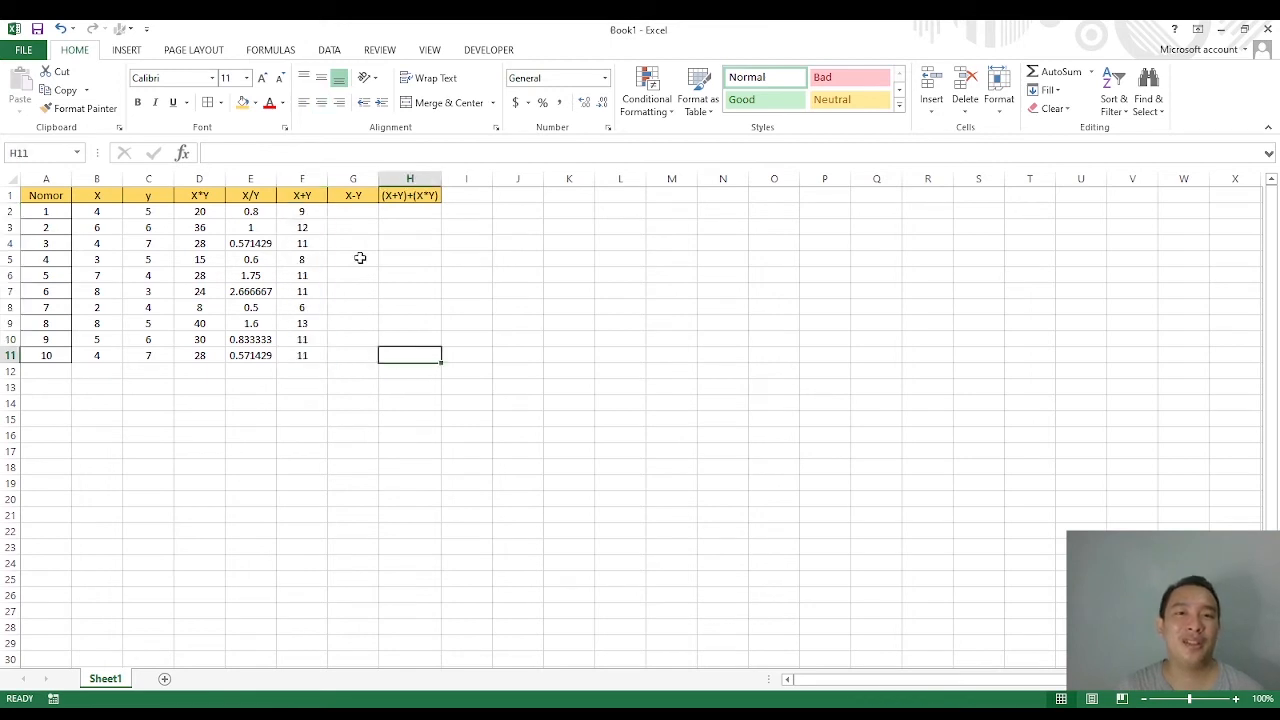
Step: Enter the formula =B2-C2 in cell G2 to subtract the first row's Y value from its X value
left_click(354, 213)
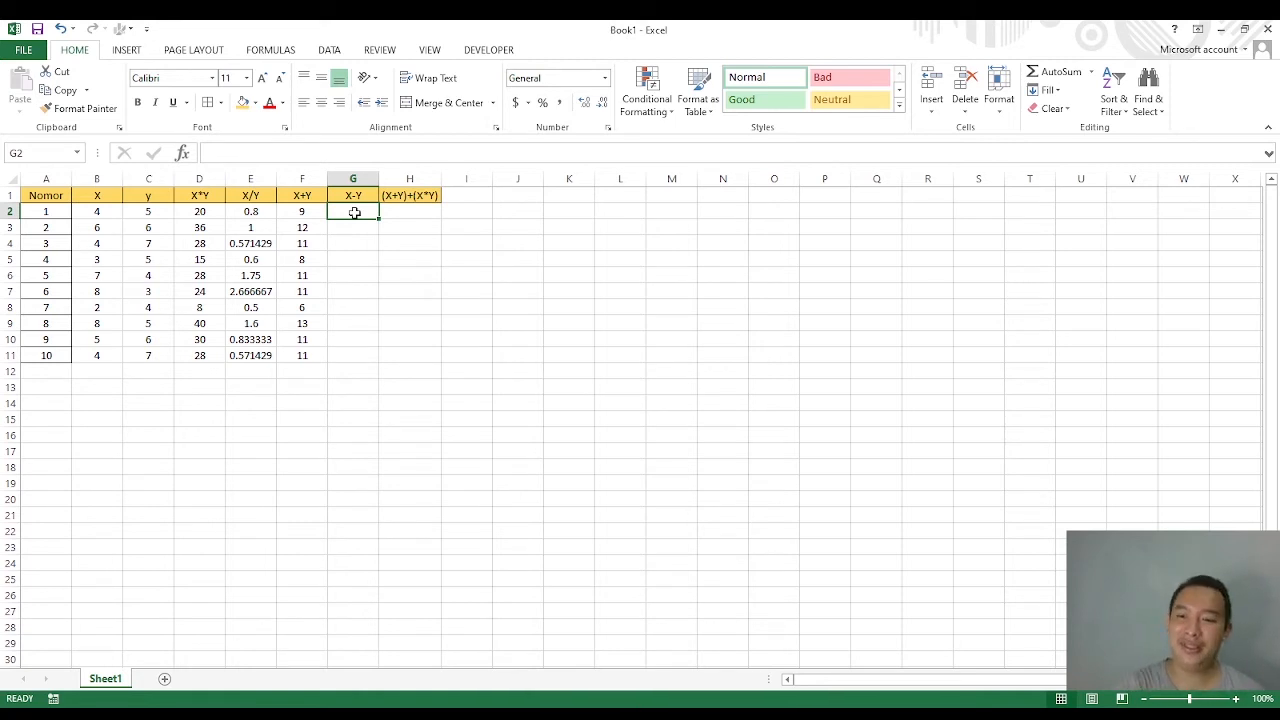
type("=")
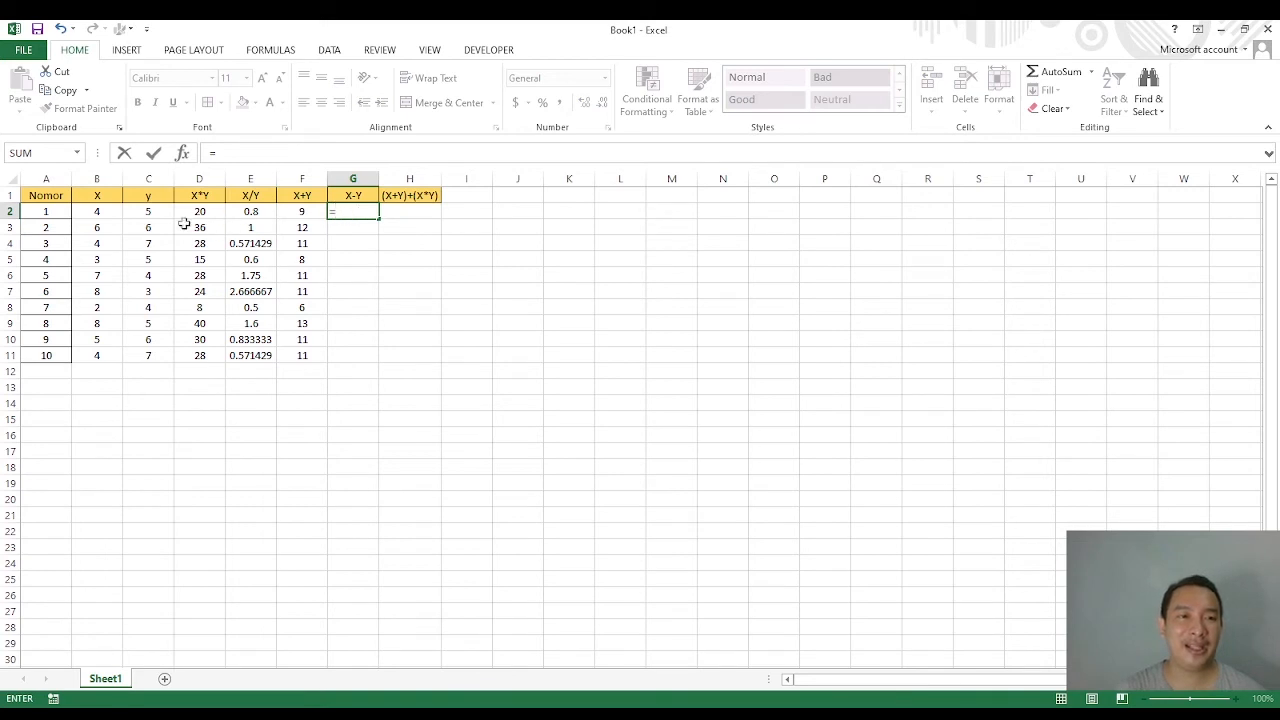
left_click(102, 213)
type("-")
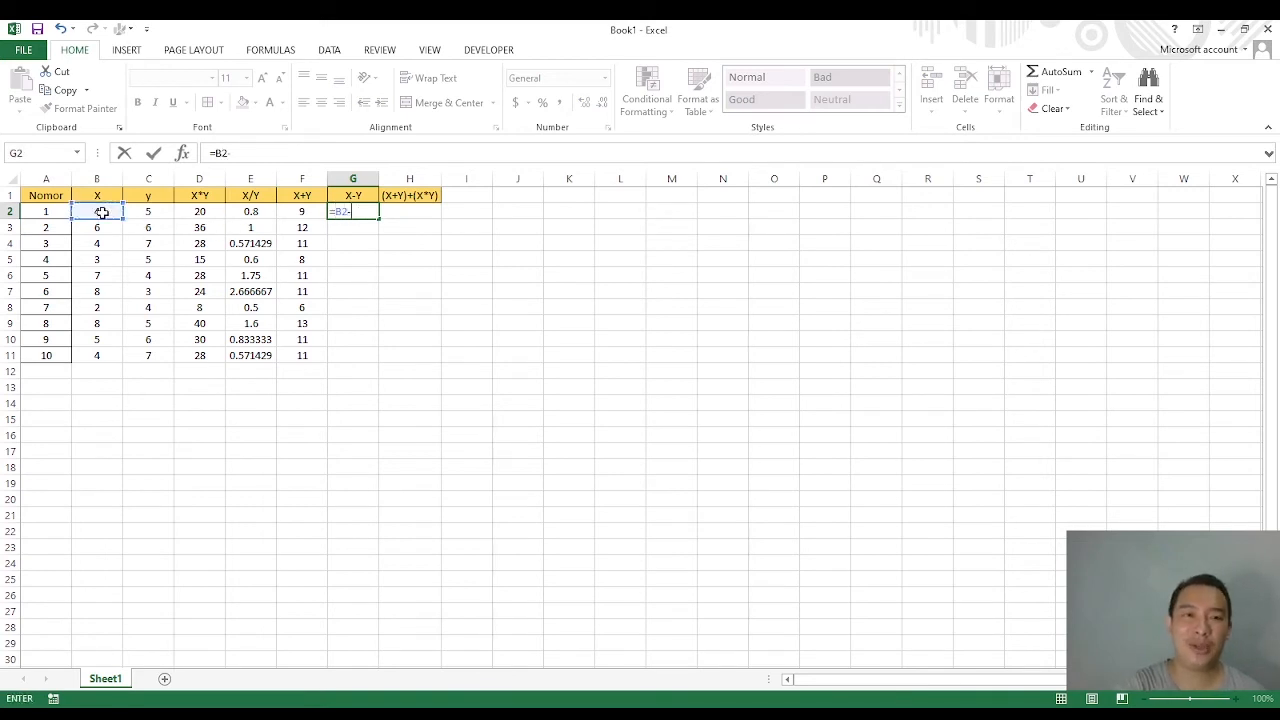
left_click(143, 212)
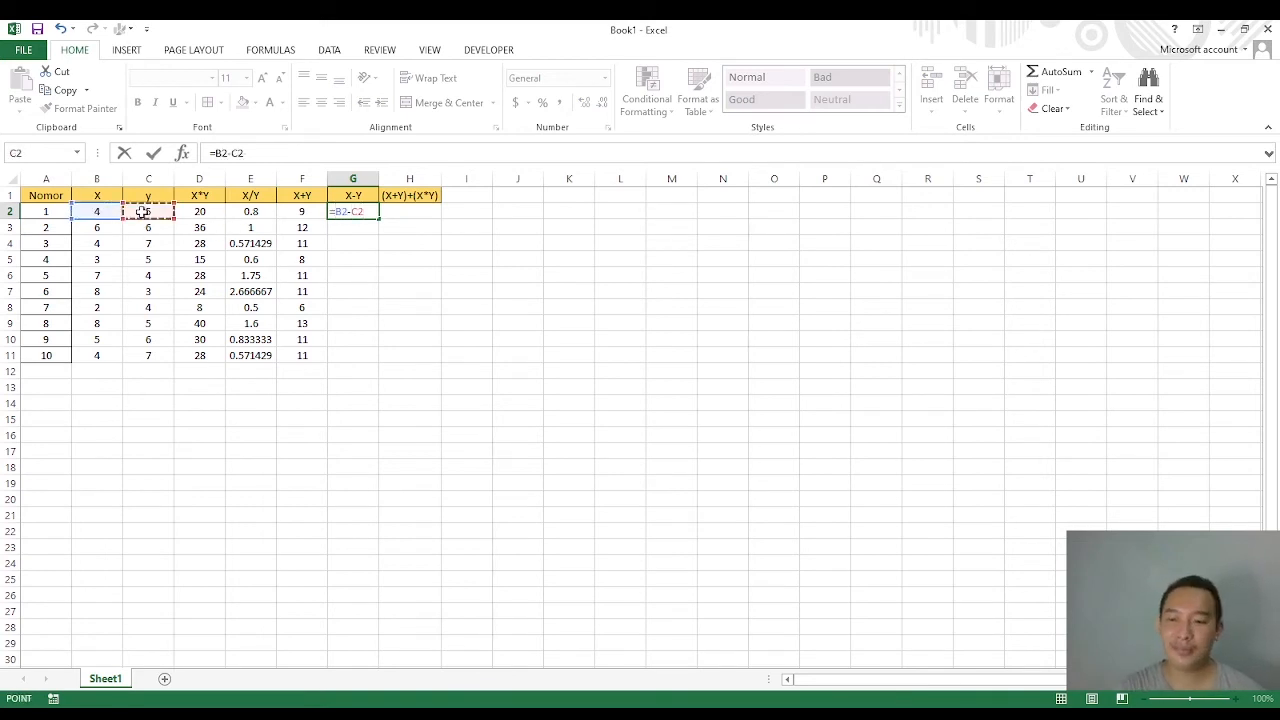
key("Return")
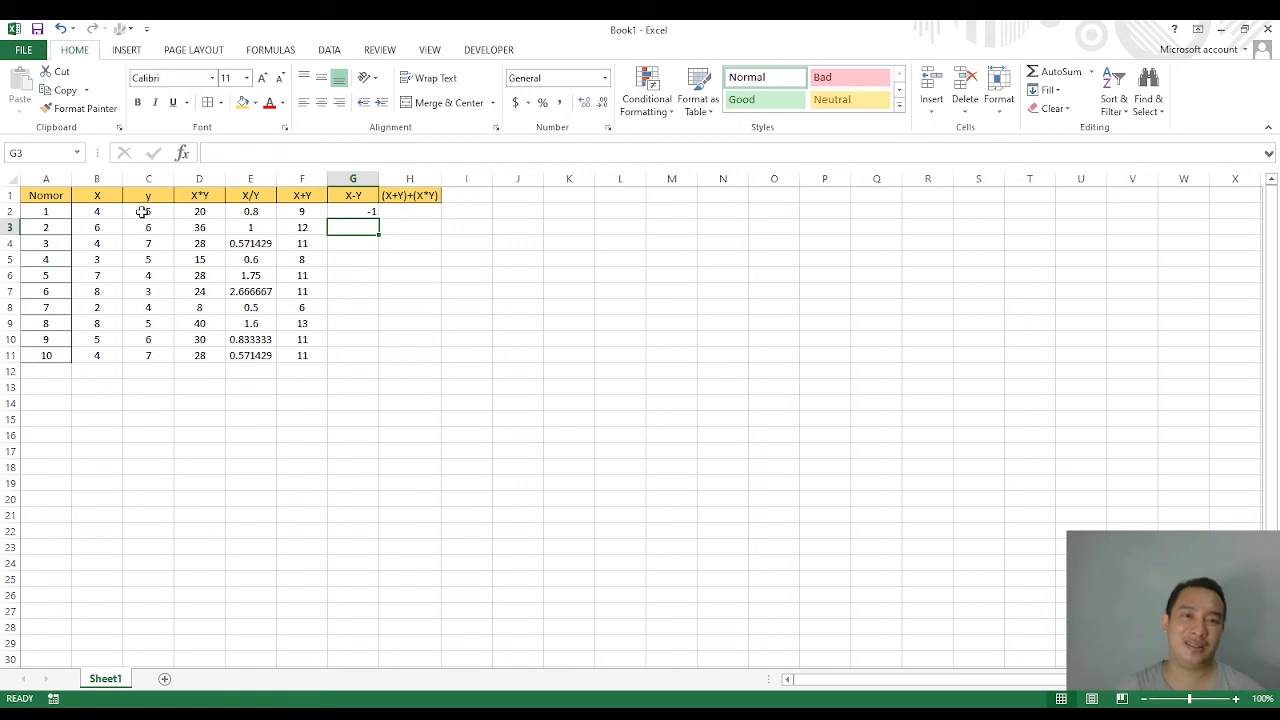
Step: Fill the X-Y formula from cell G2 down to G11
left_click(362, 211)
left_click_drag(378, 219, 371, 358)
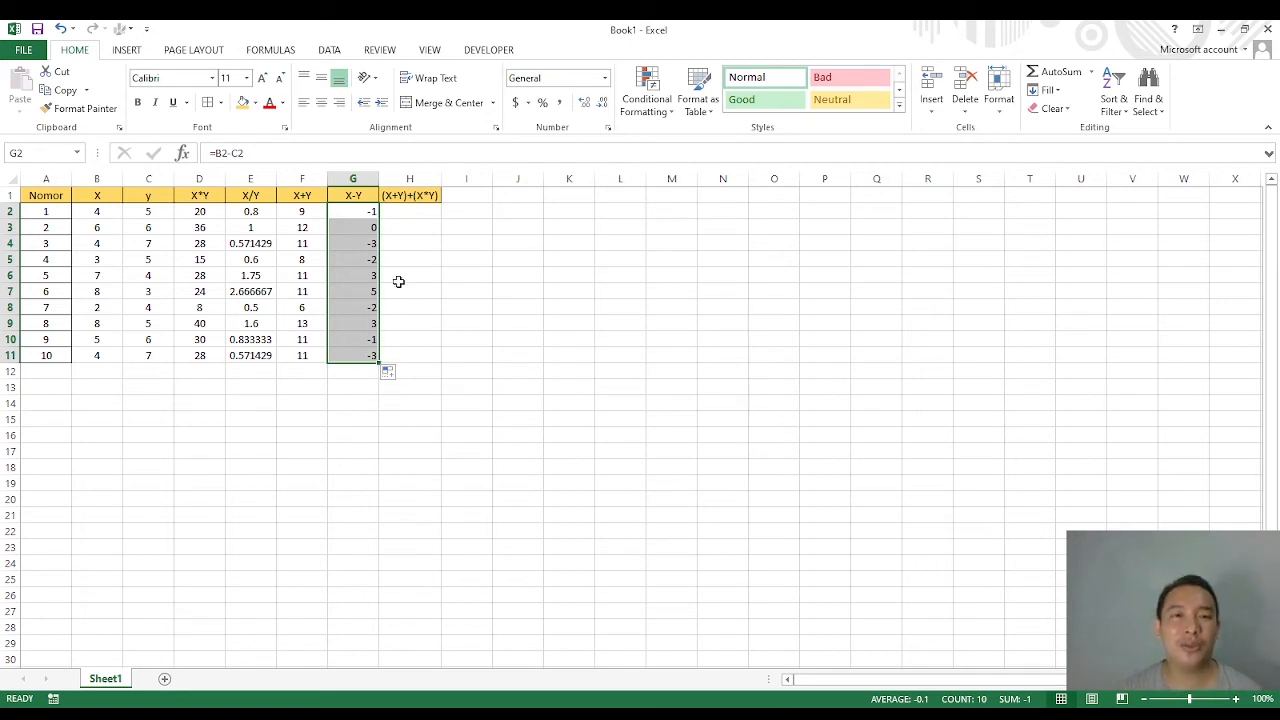
Step: Enter the formula =(B2+C2)+(B2*C2) in cell H2 to add the first row's sum and product of X and Y
left_click(409, 216)
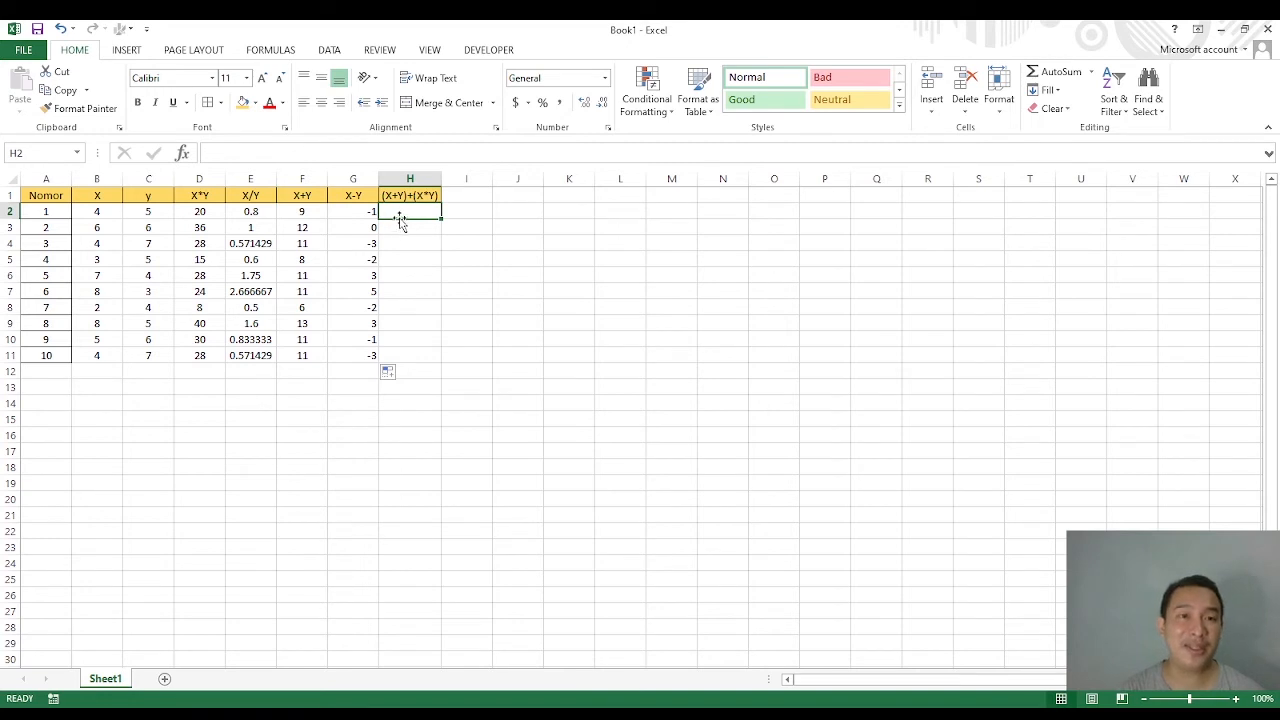
type("=")
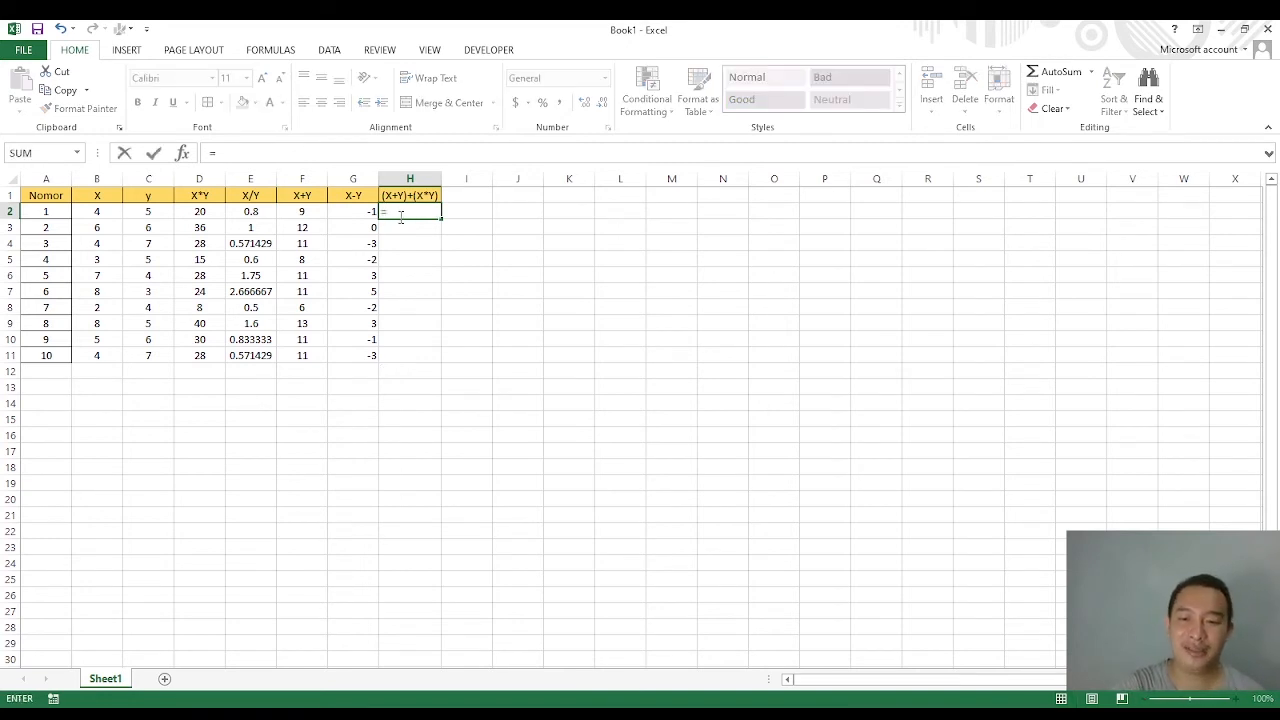
type("(")
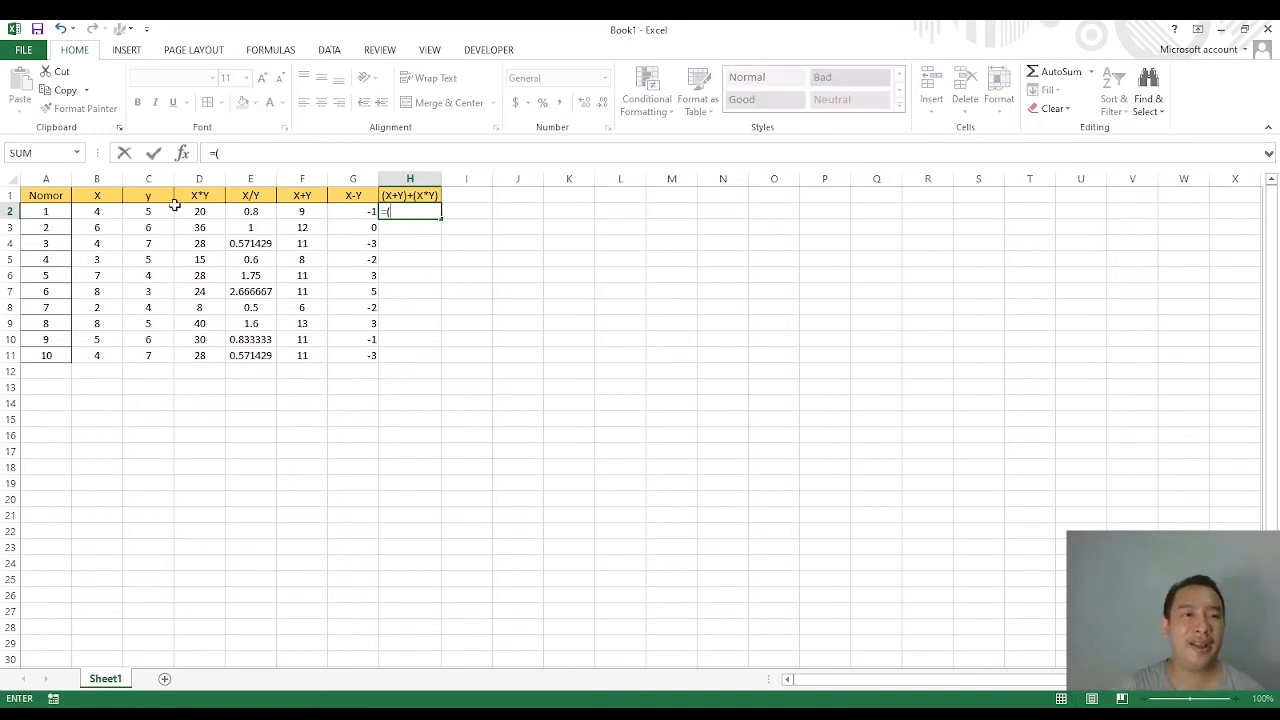
left_click(103, 211)
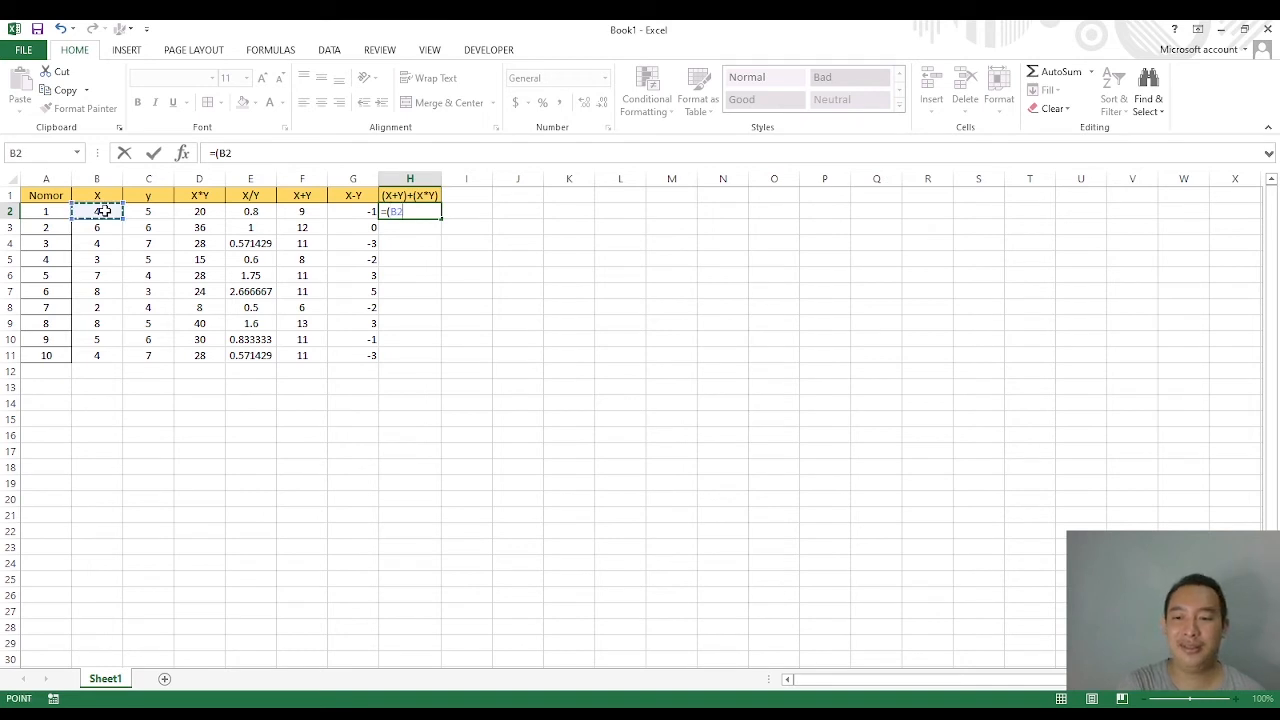
type("+")
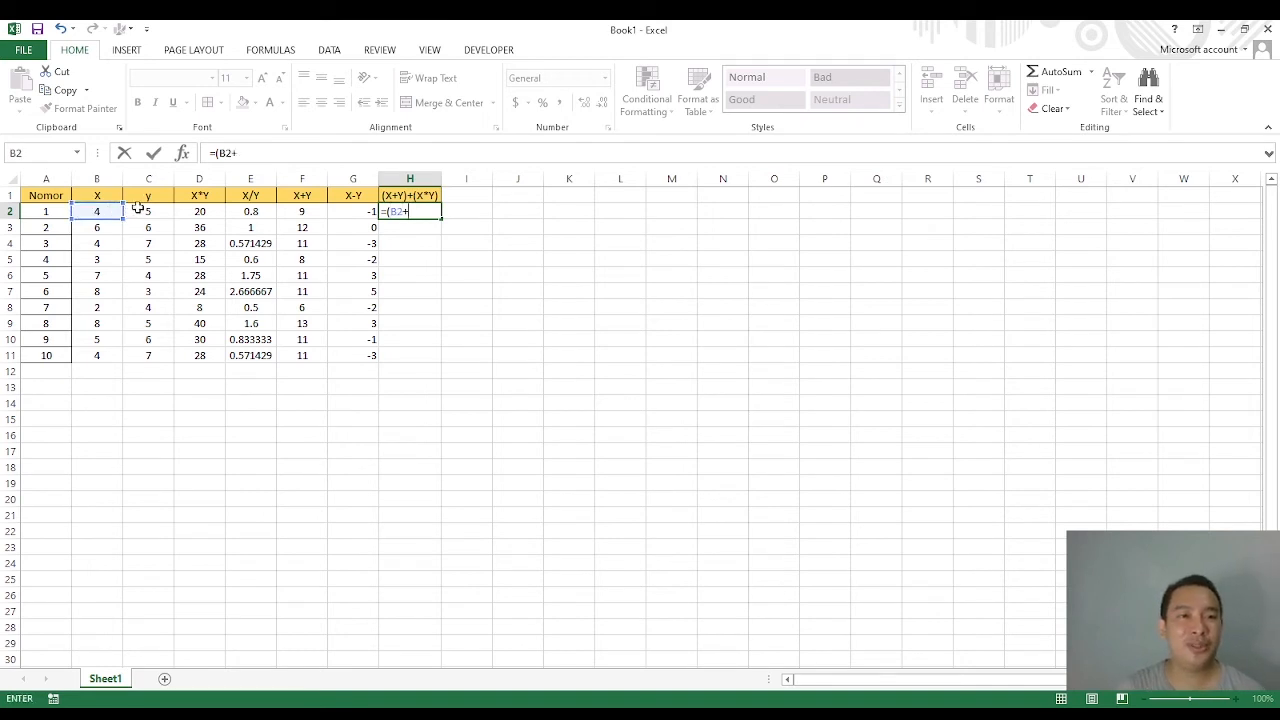
left_click(143, 211)
type(")")
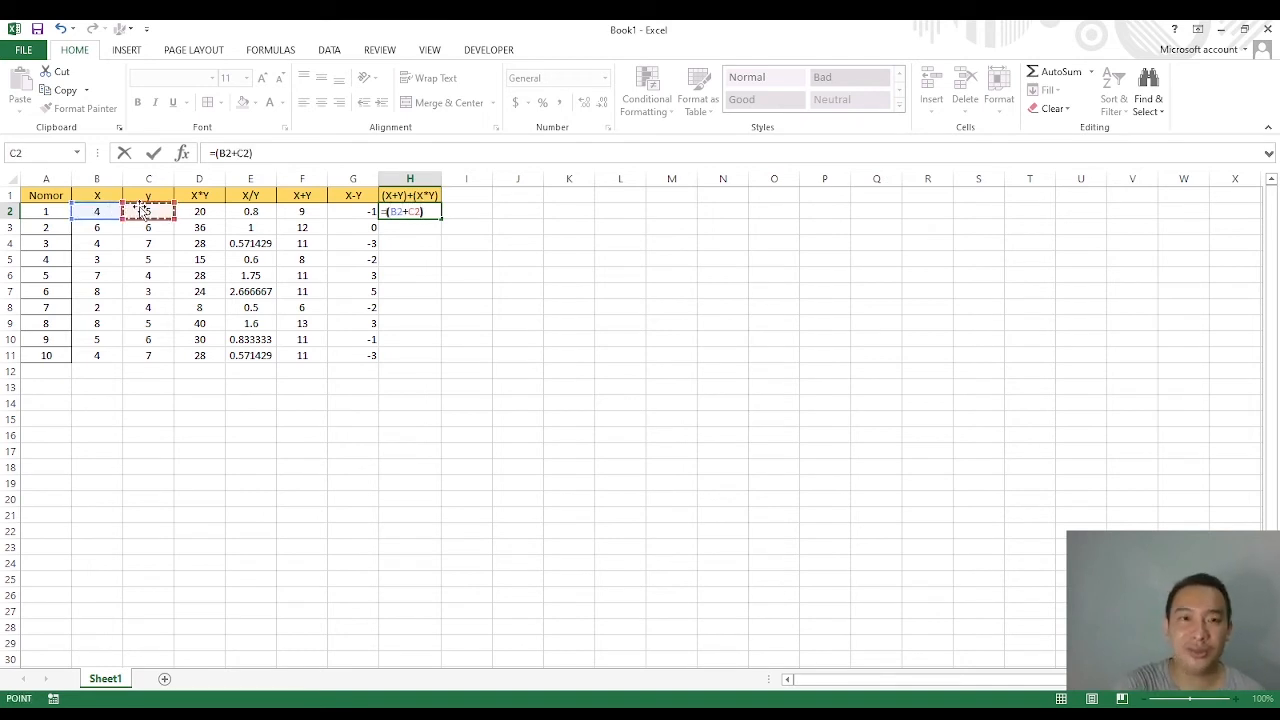
type("+")
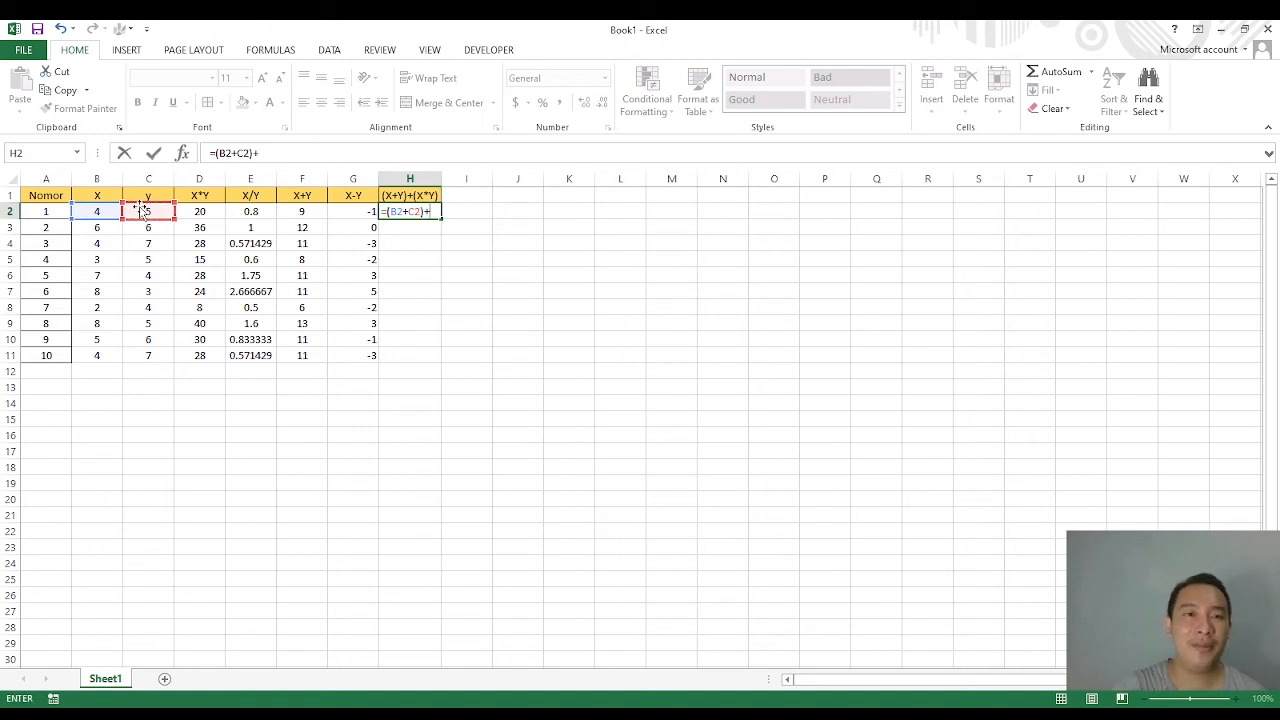
type("(")
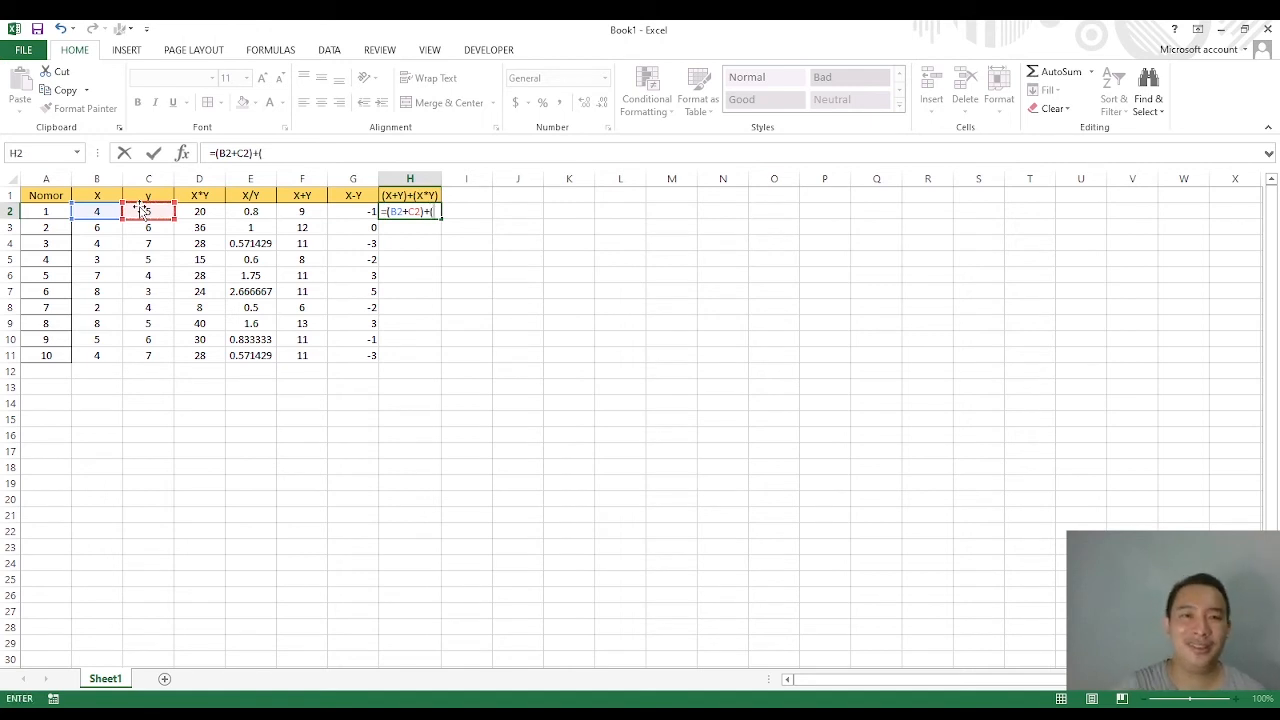
left_click(104, 211)
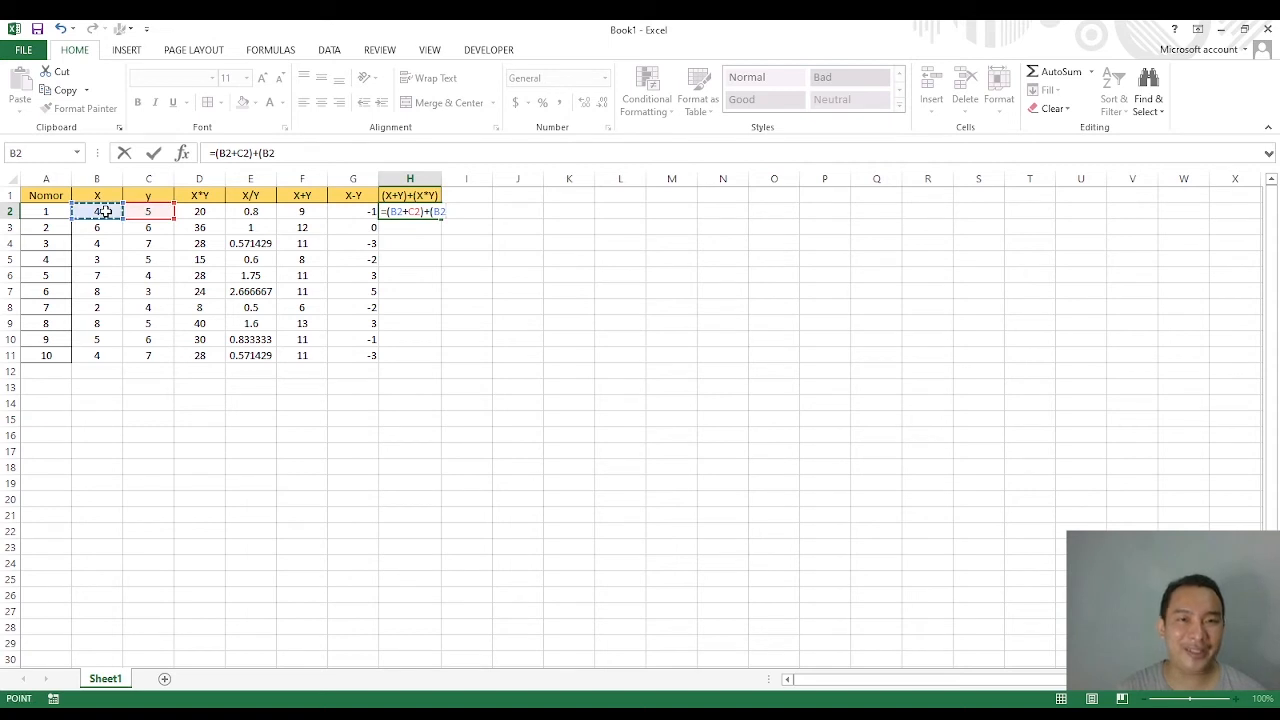
type("*")
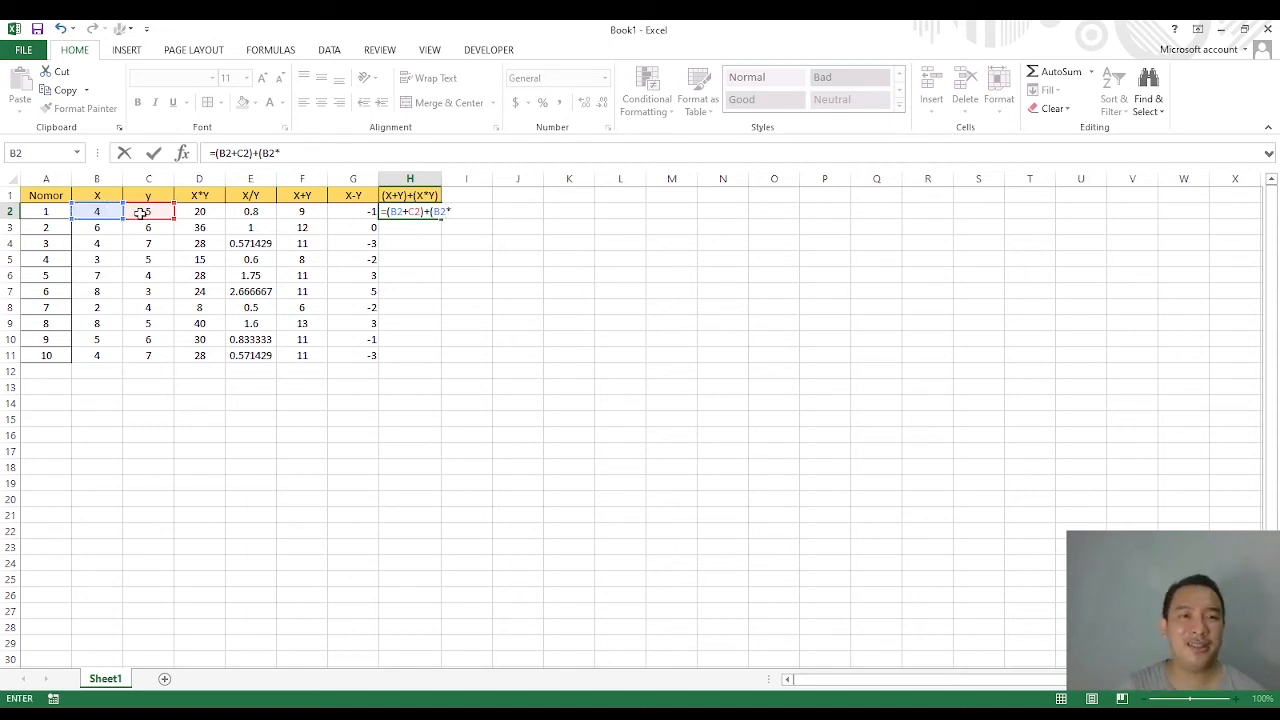
left_click(142, 211)
type(")")
key("Return")
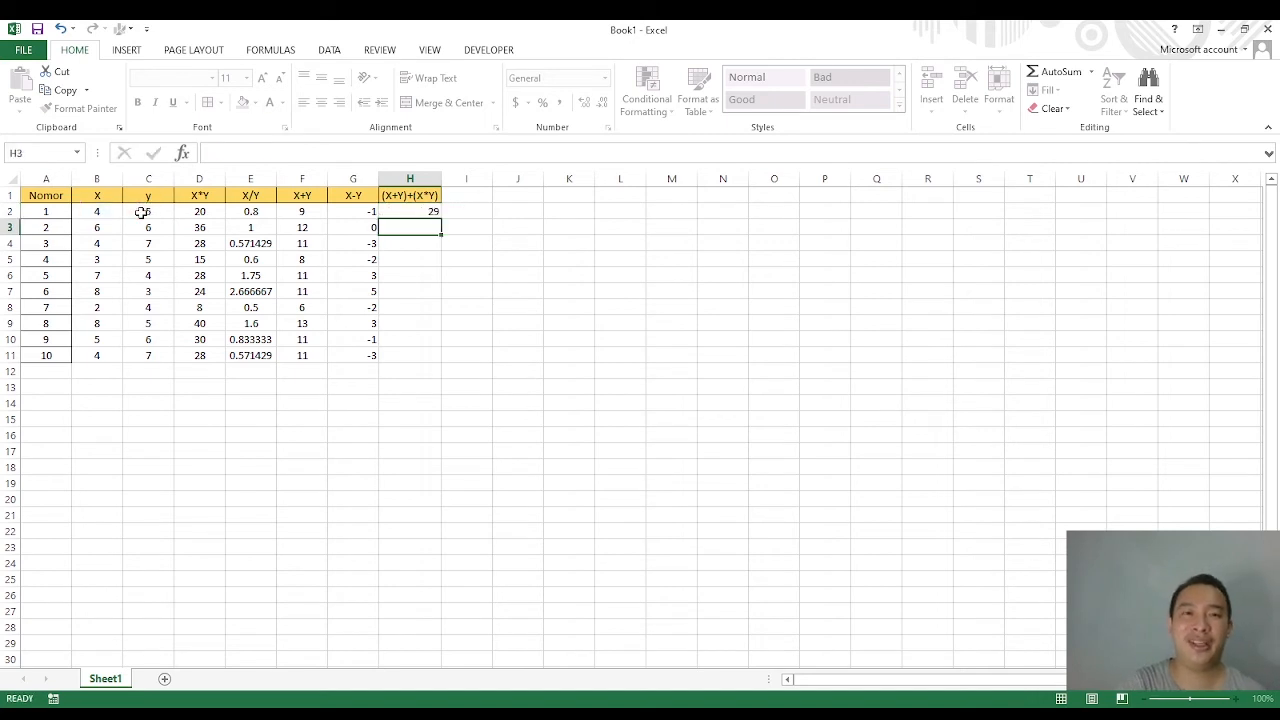
Step: Fill the (X+Y)+(X*Y) formula from cell H2 down to H11
left_click(405, 208)
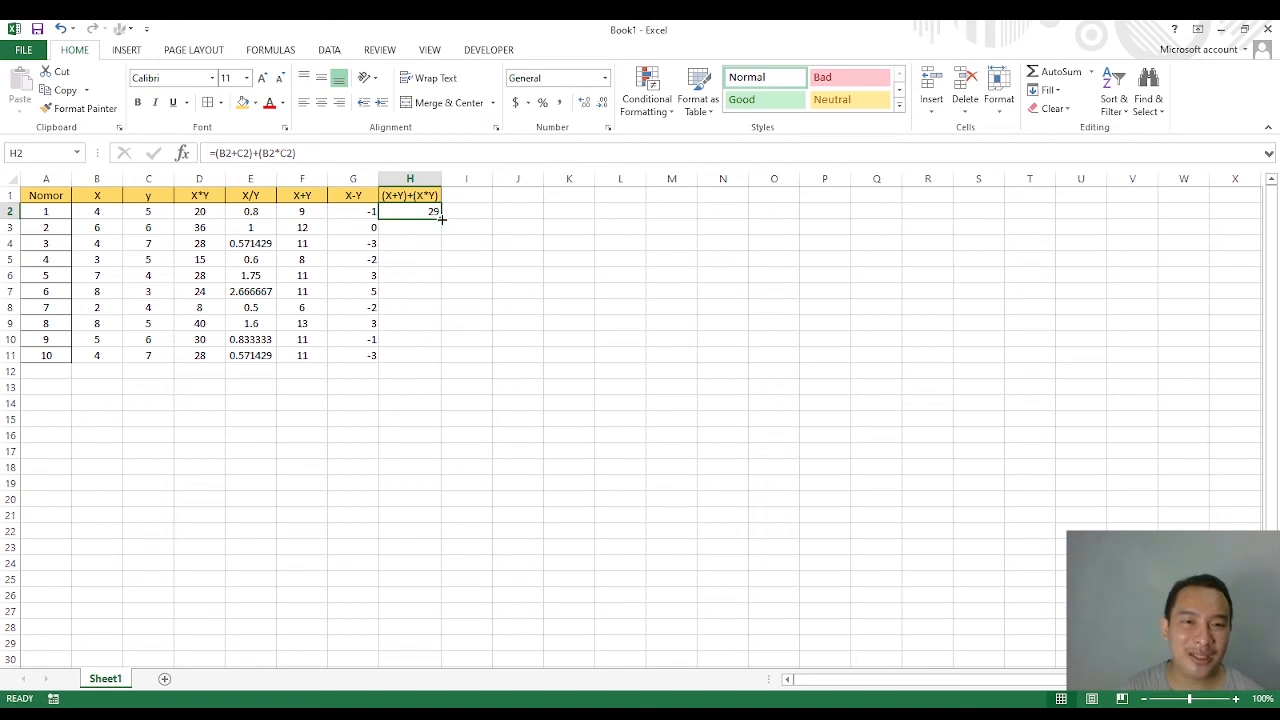
left_click_drag(441, 218, 434, 363)
left_click(478, 290)
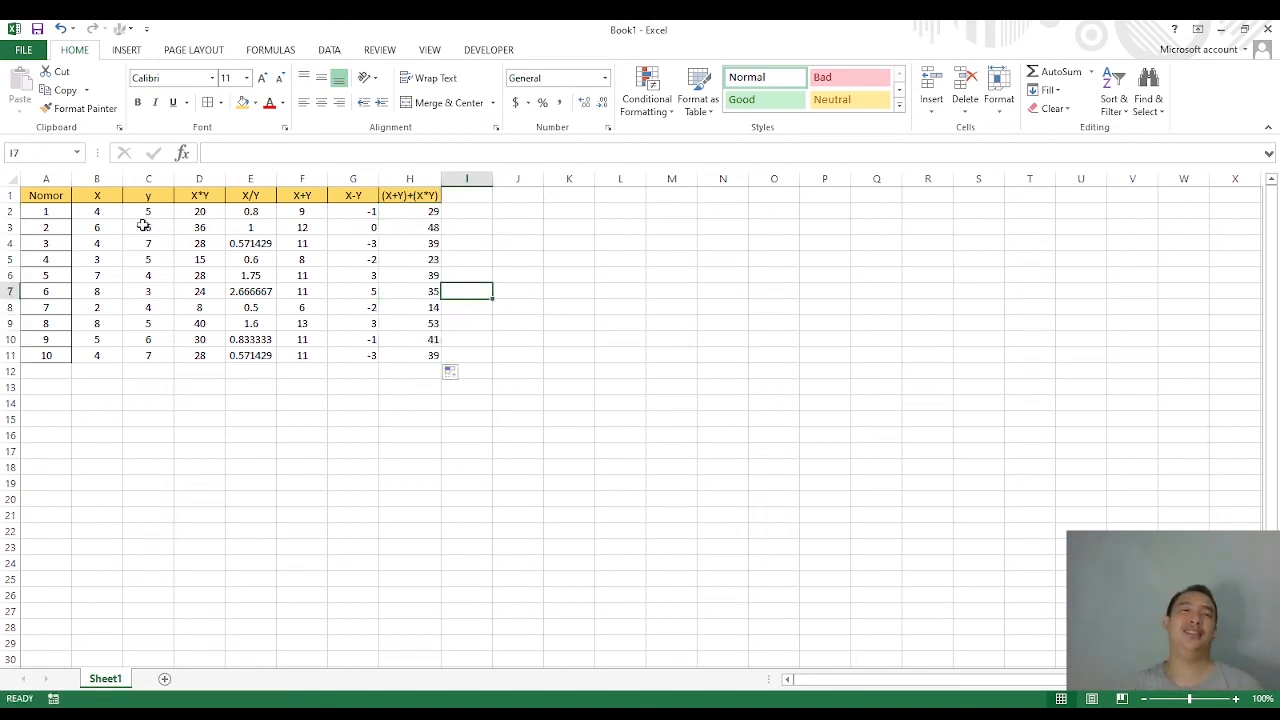
Step: Center the contents of cells B2 through H11 horizontally
left_click_drag(97, 212, 415, 356)
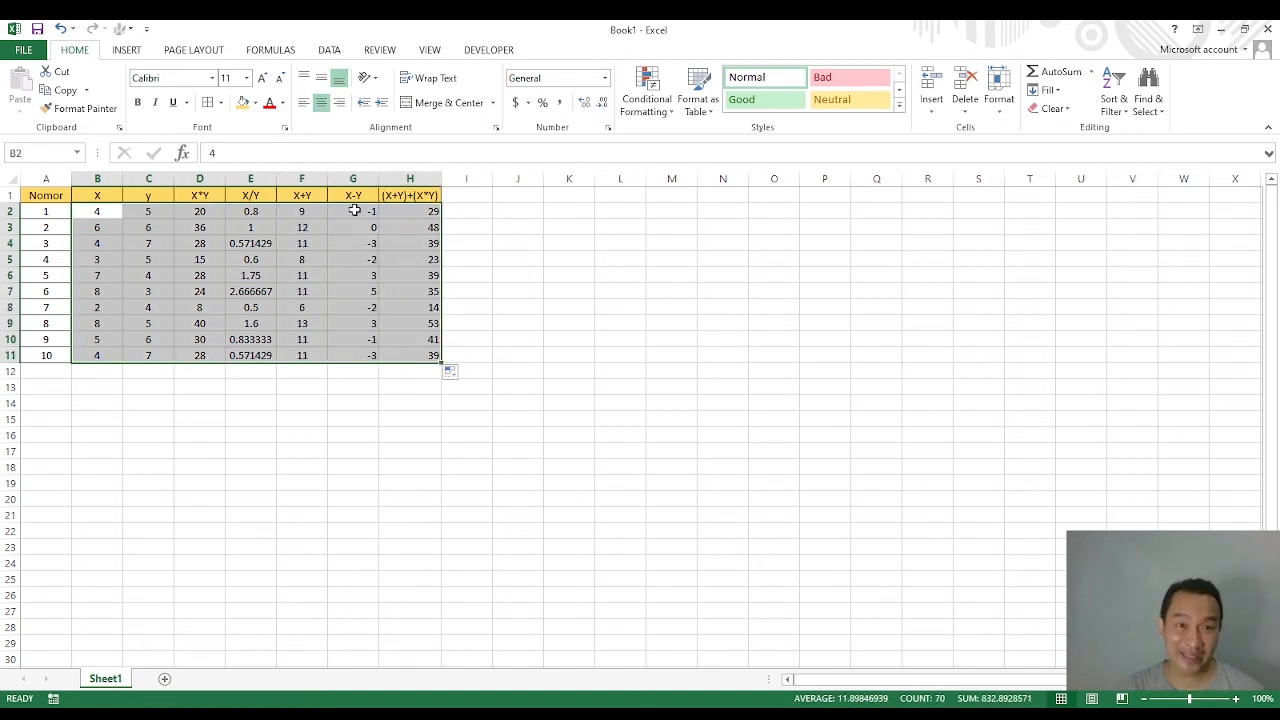
left_click(321, 102)
left_click(321, 102)
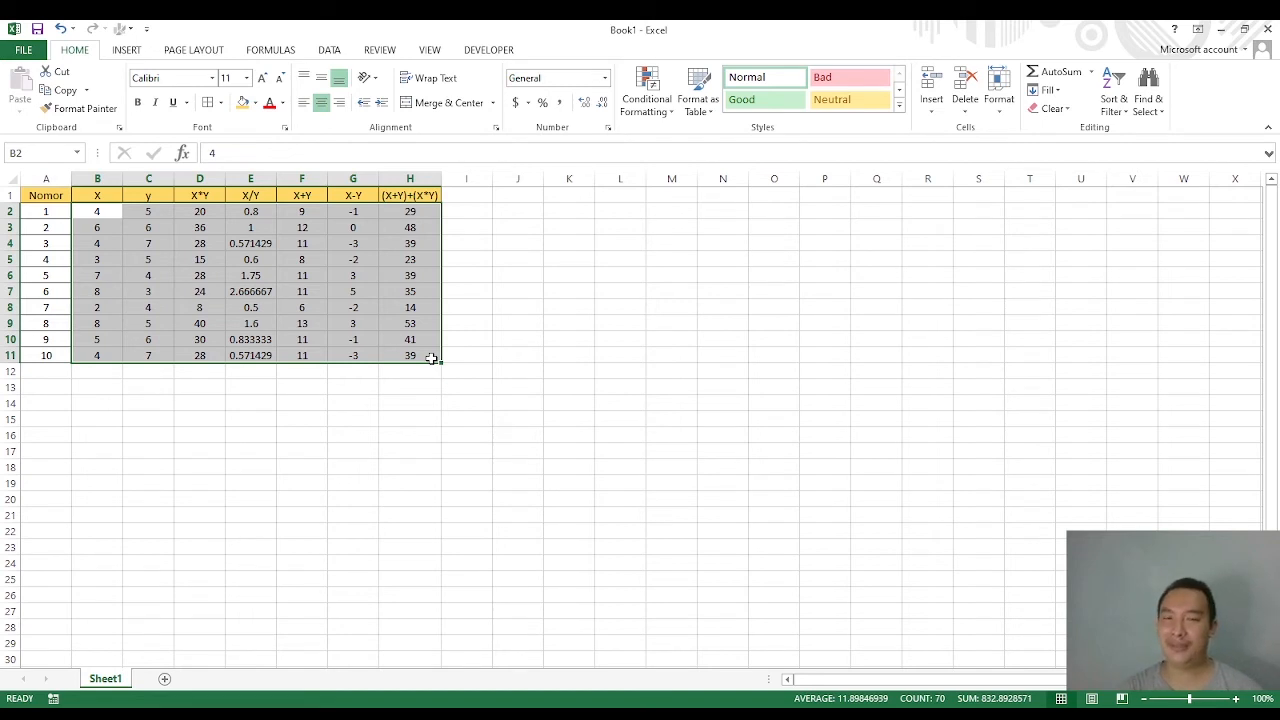
left_click(485, 308)
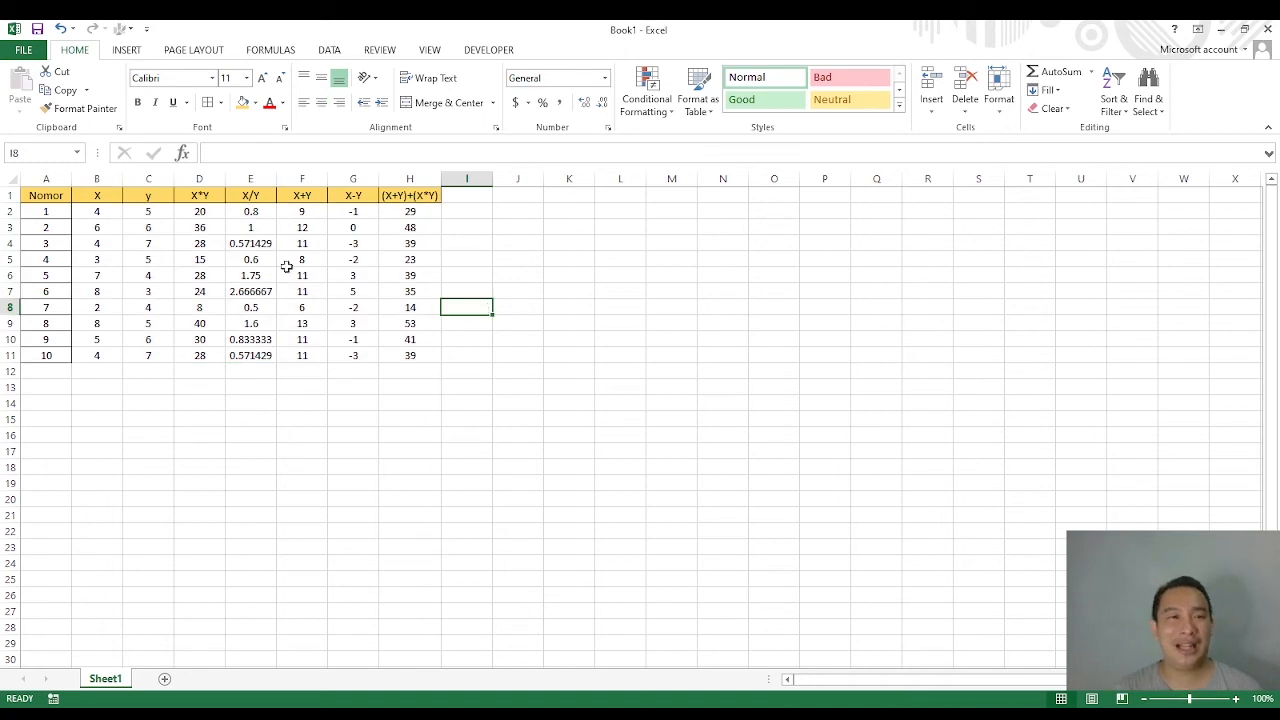
Step: Examine the first row's values and formulas and the decimal places of the results in the X/Y column
left_click(111, 213)
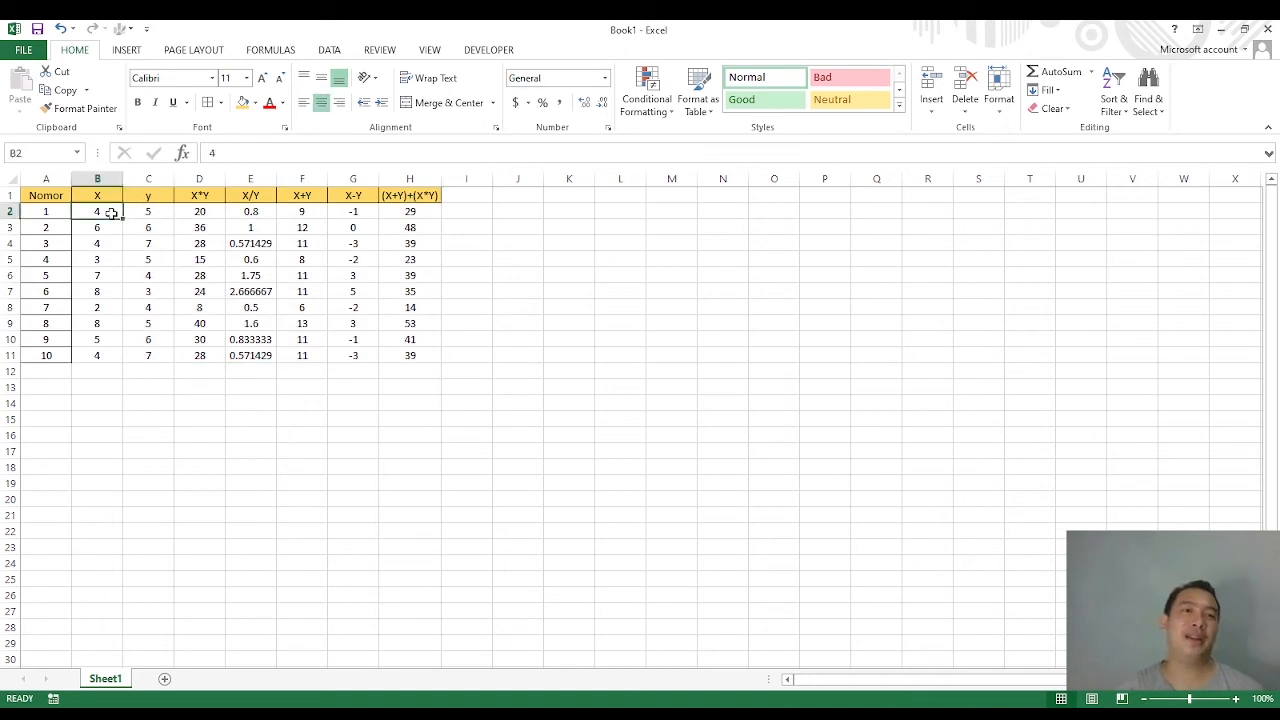
left_click(176, 215)
left_click(279, 213)
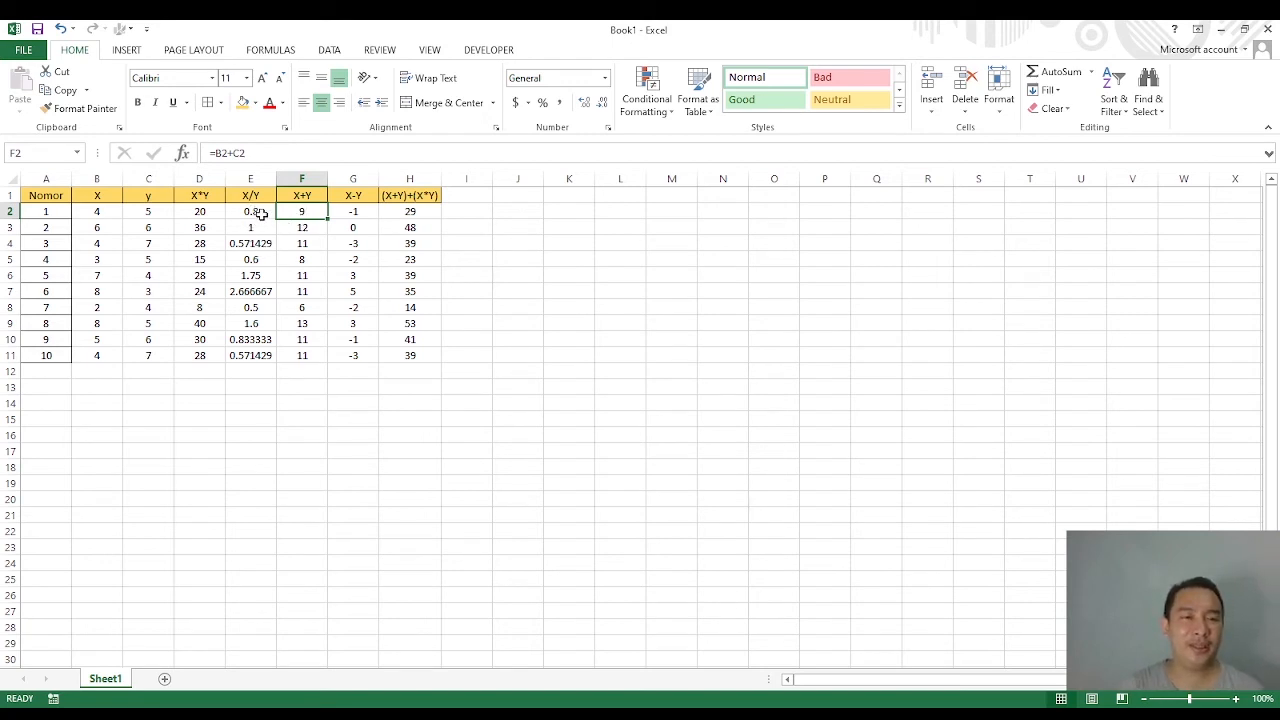
left_click(260, 212)
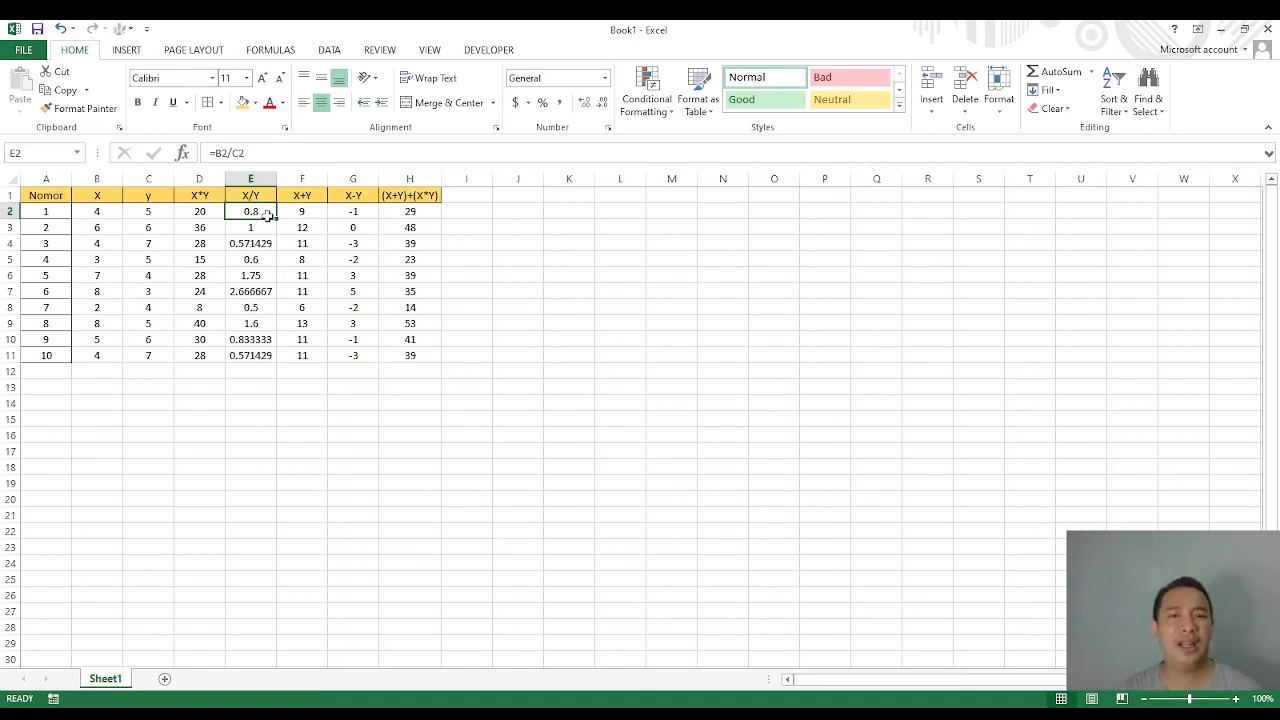
left_click(900, 715)
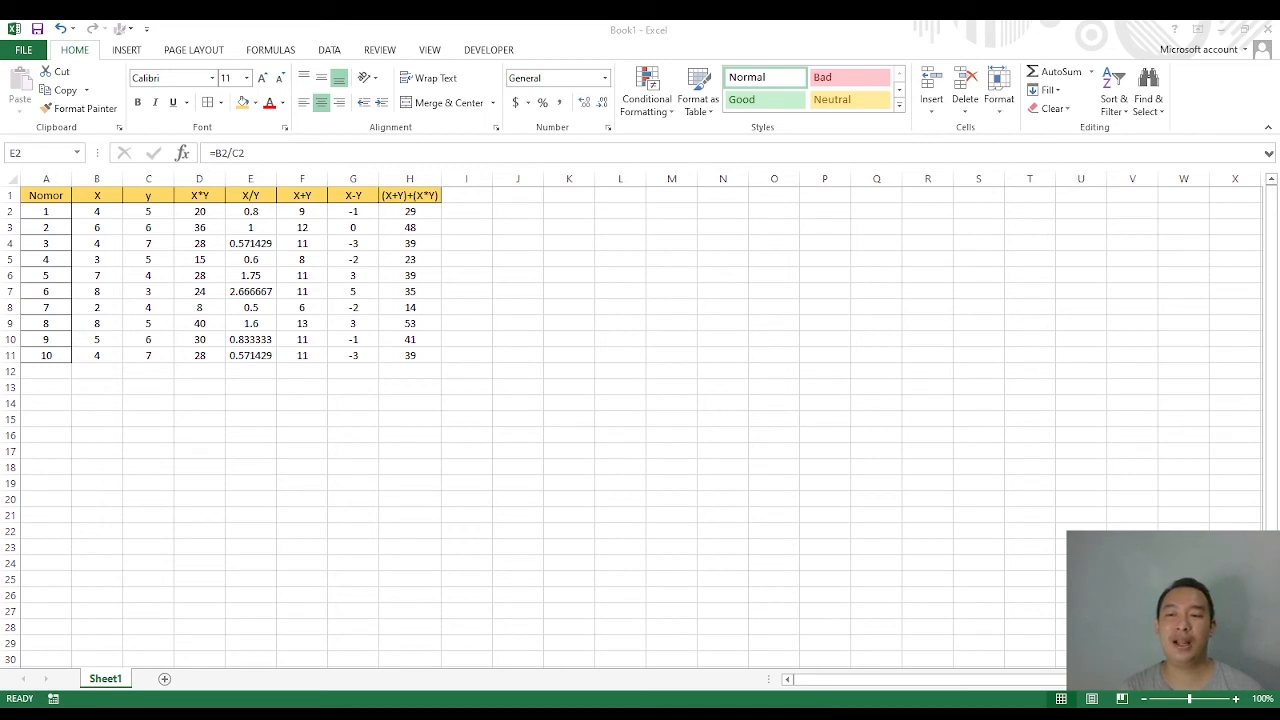
left_click(250, 356)
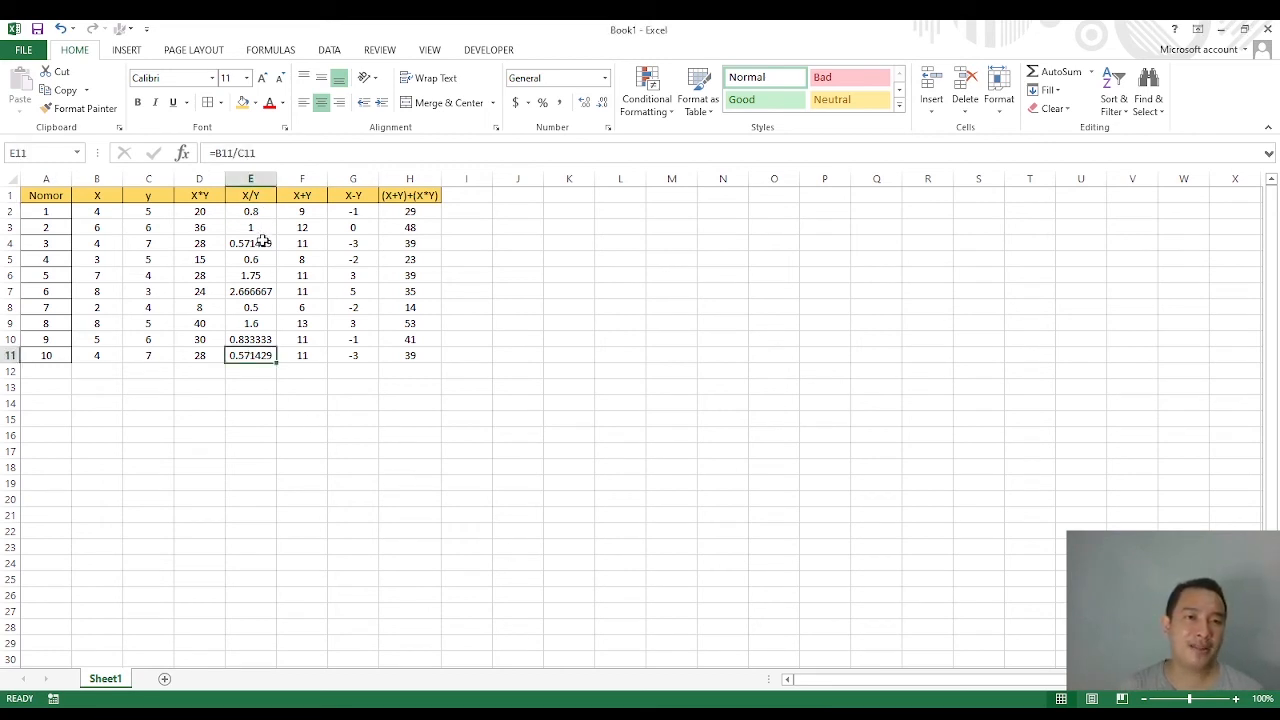
left_click(262, 246)
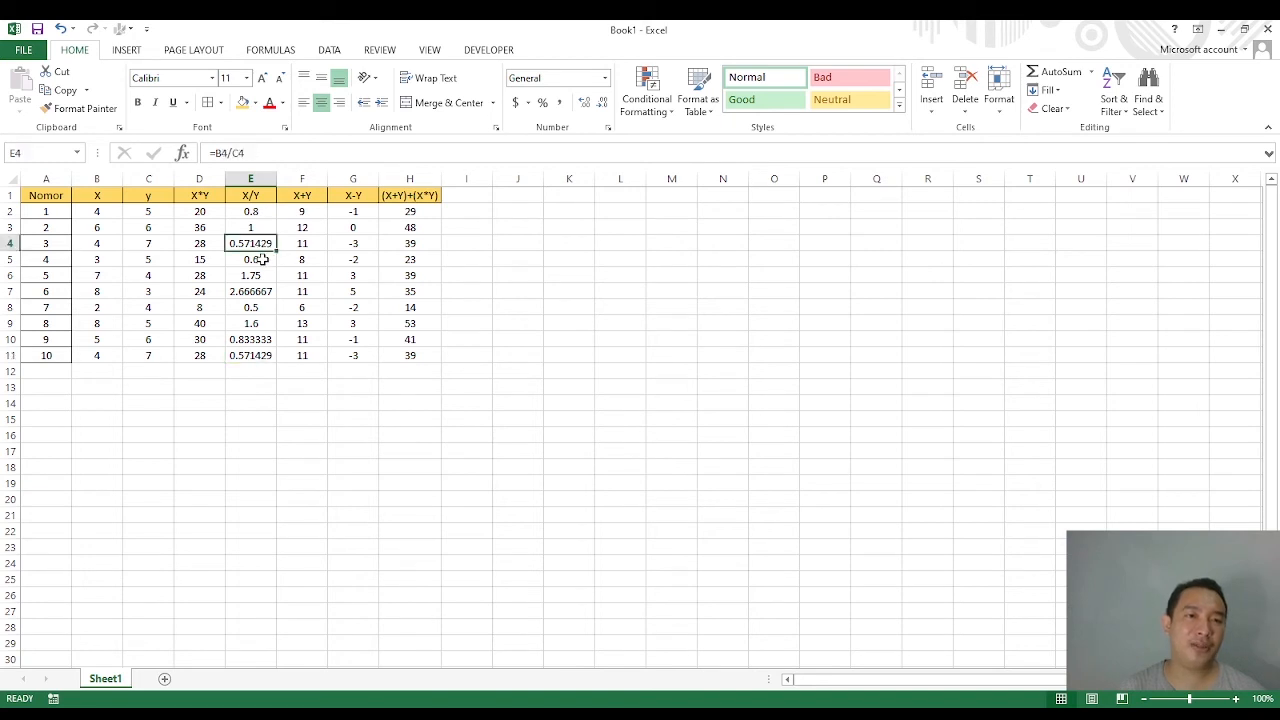
left_click(263, 260)
left_click(254, 214)
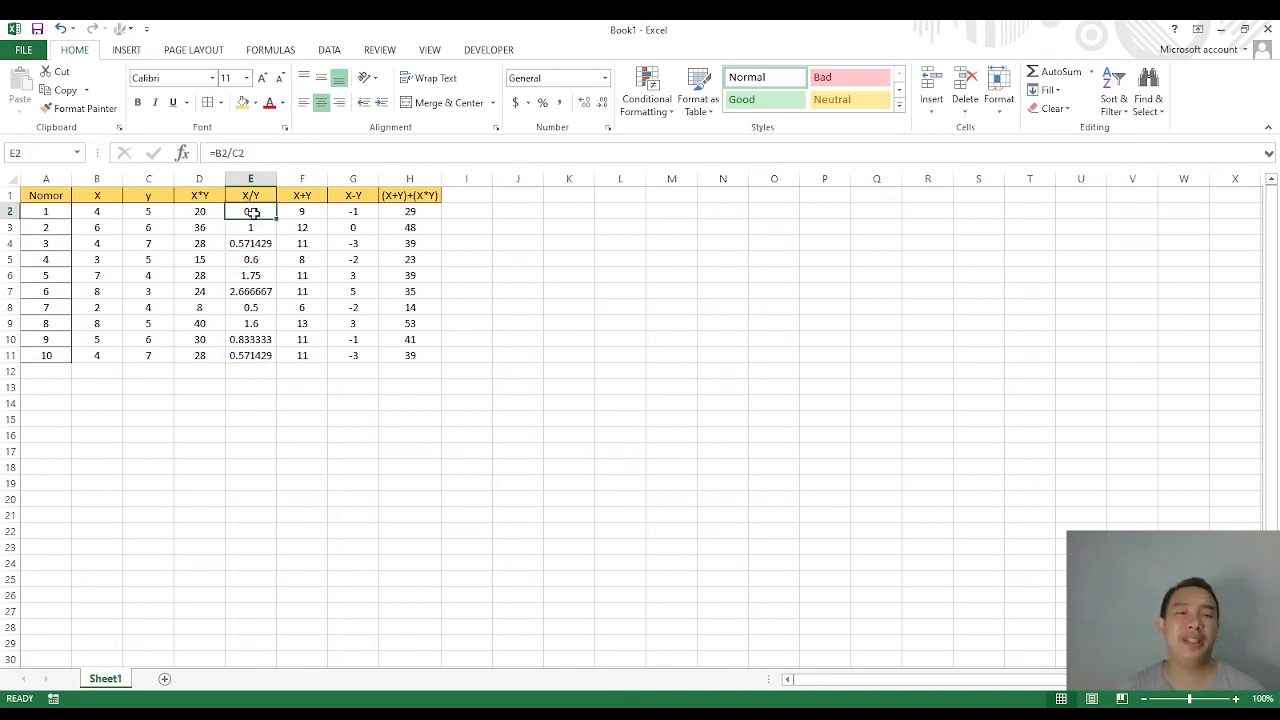
left_click(266, 355)
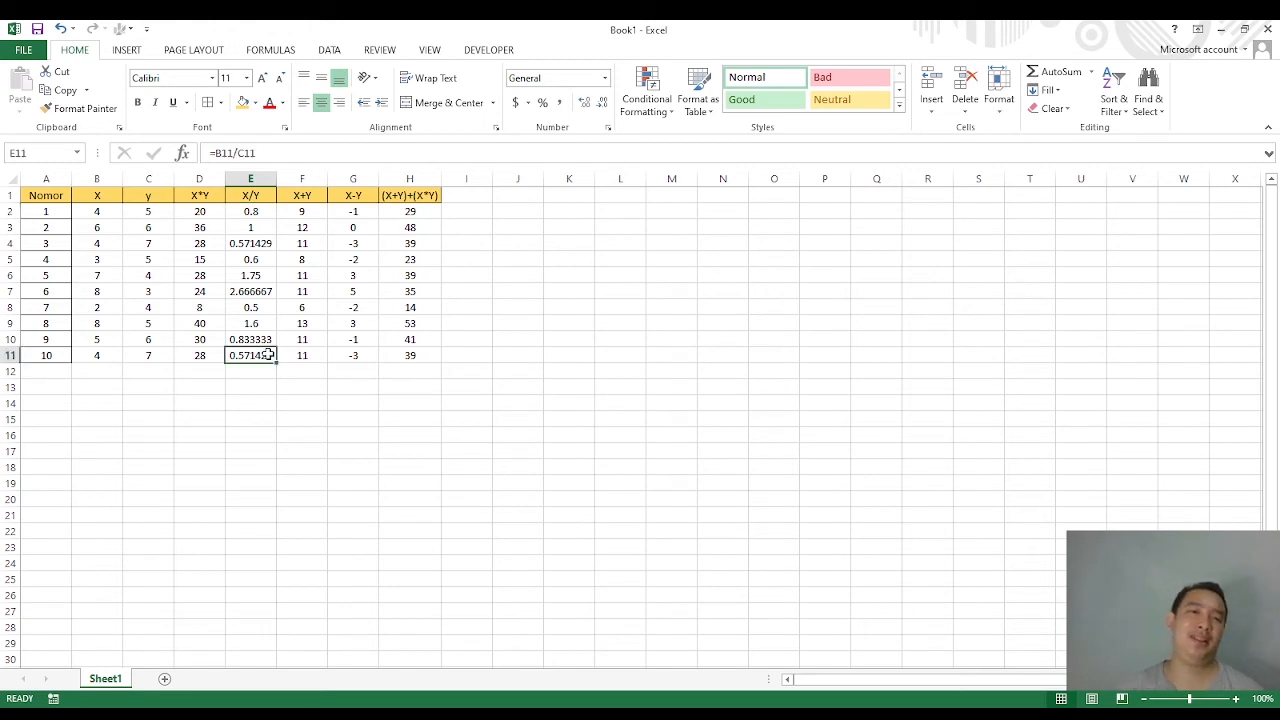
left_click(250, 212)
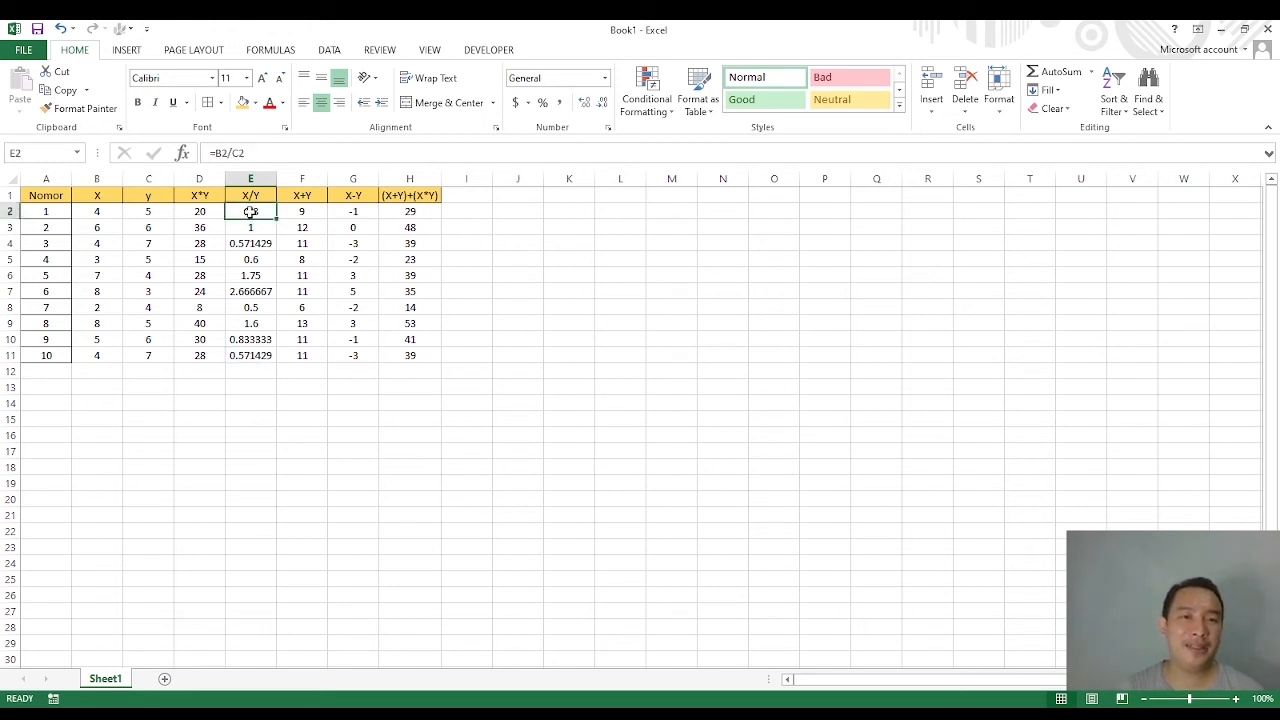
left_click(250, 252)
left_click(250, 212)
Step: Format the X/Y results in cells E2 through E11 as Number with two decimal places
left_click_drag(250, 212, 258, 355)
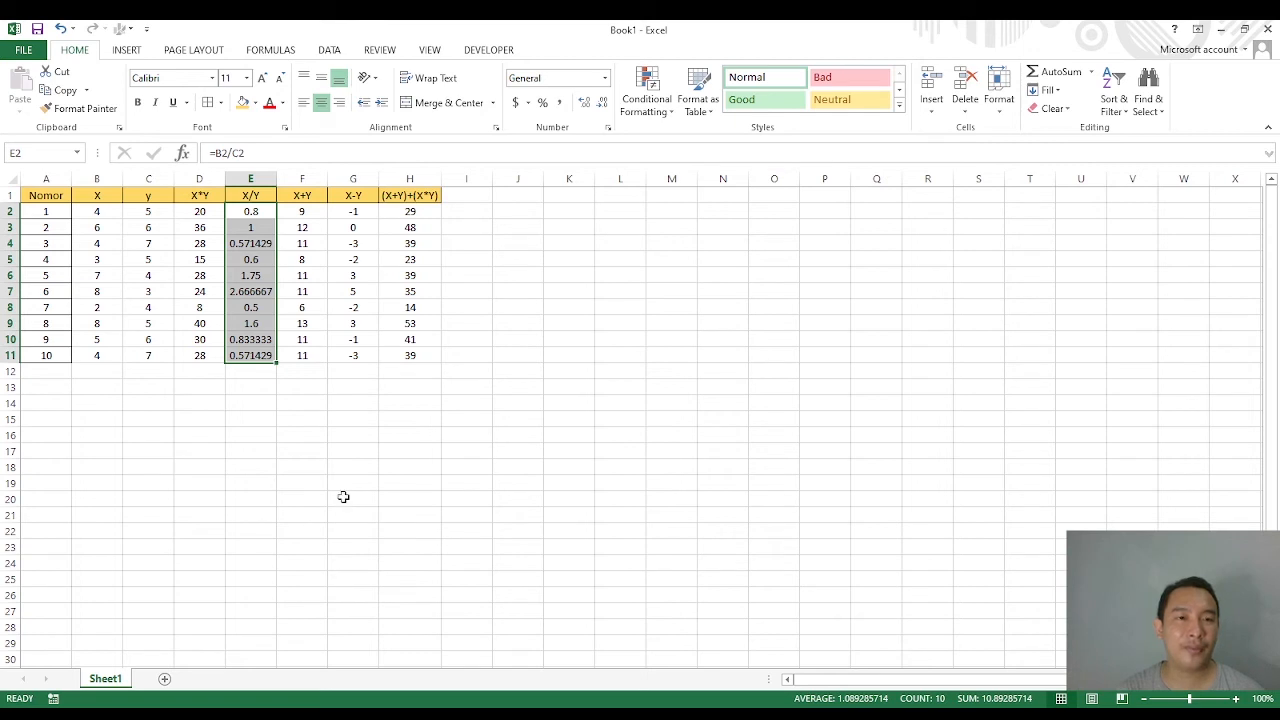
key("ctrl+1")
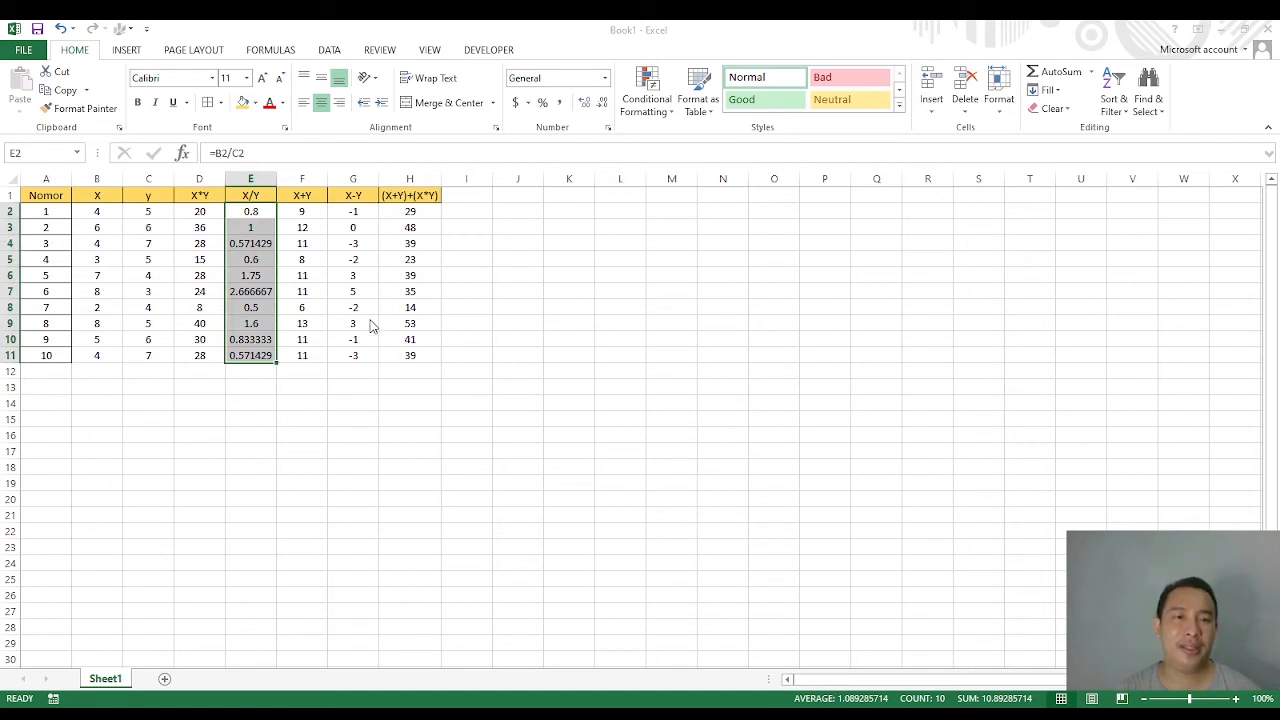
key("ctrl+shift+1")
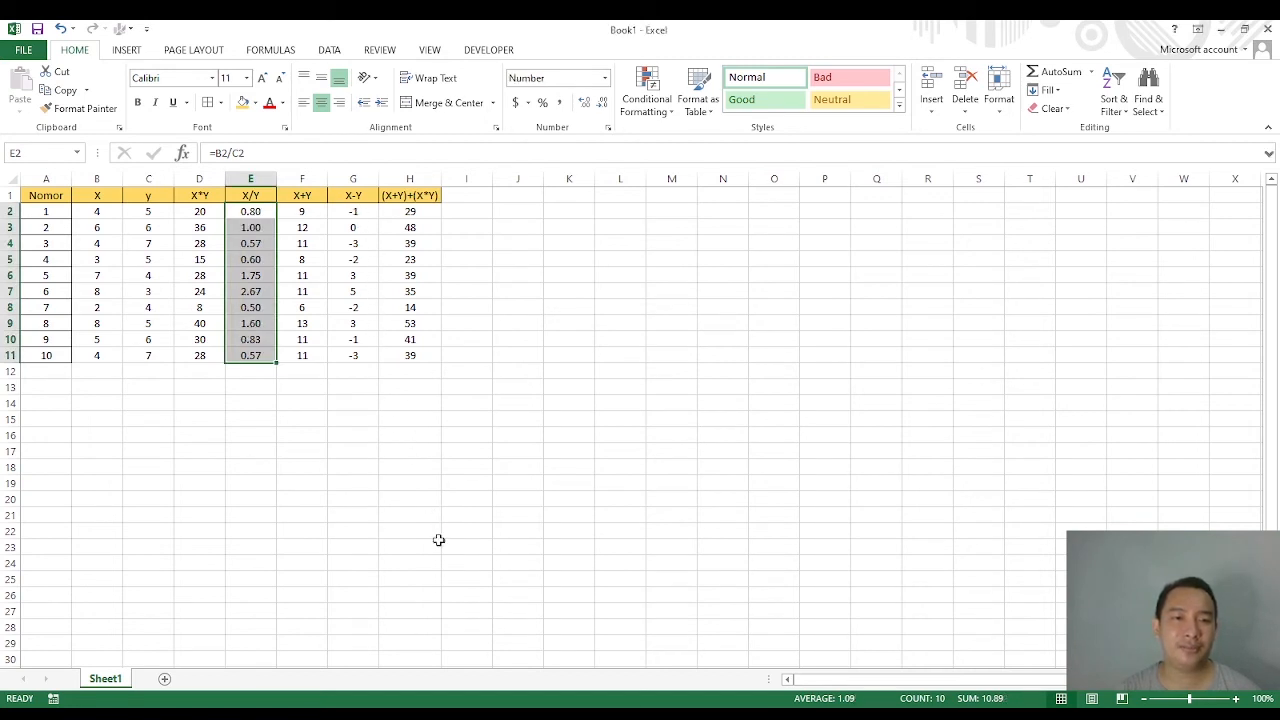
left_click(258, 272)
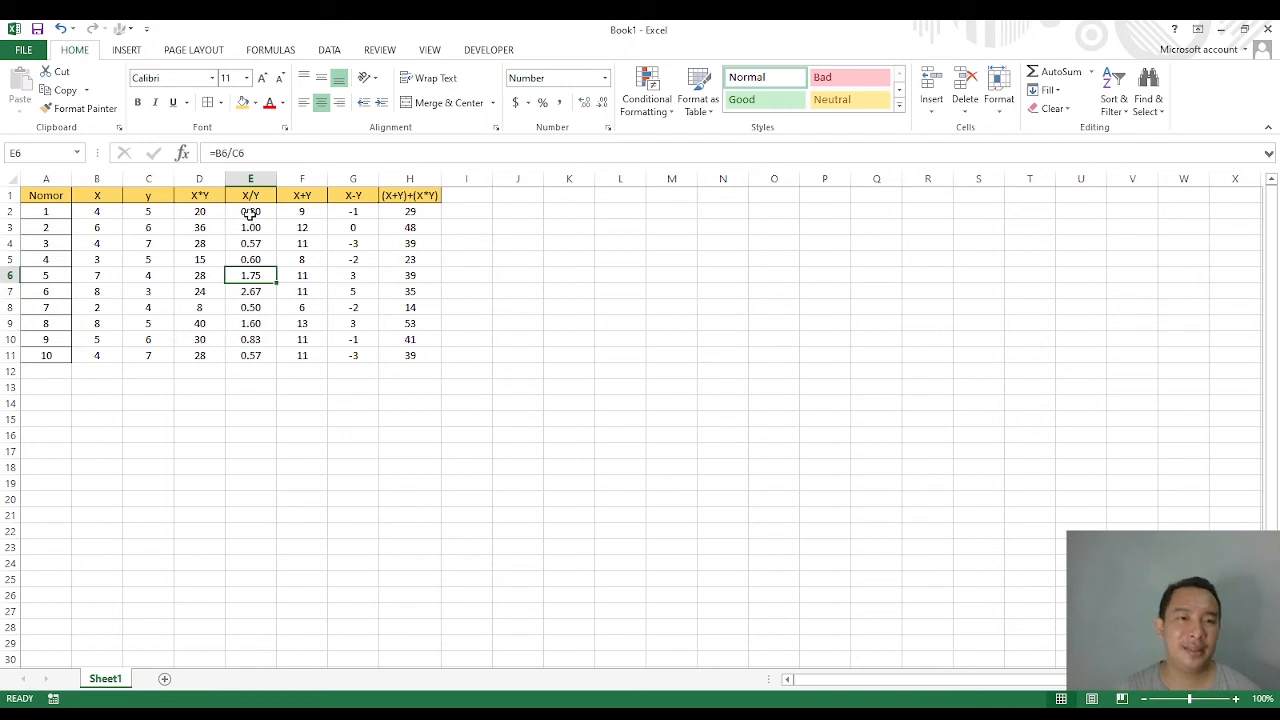
left_click_drag(251, 212, 256, 354)
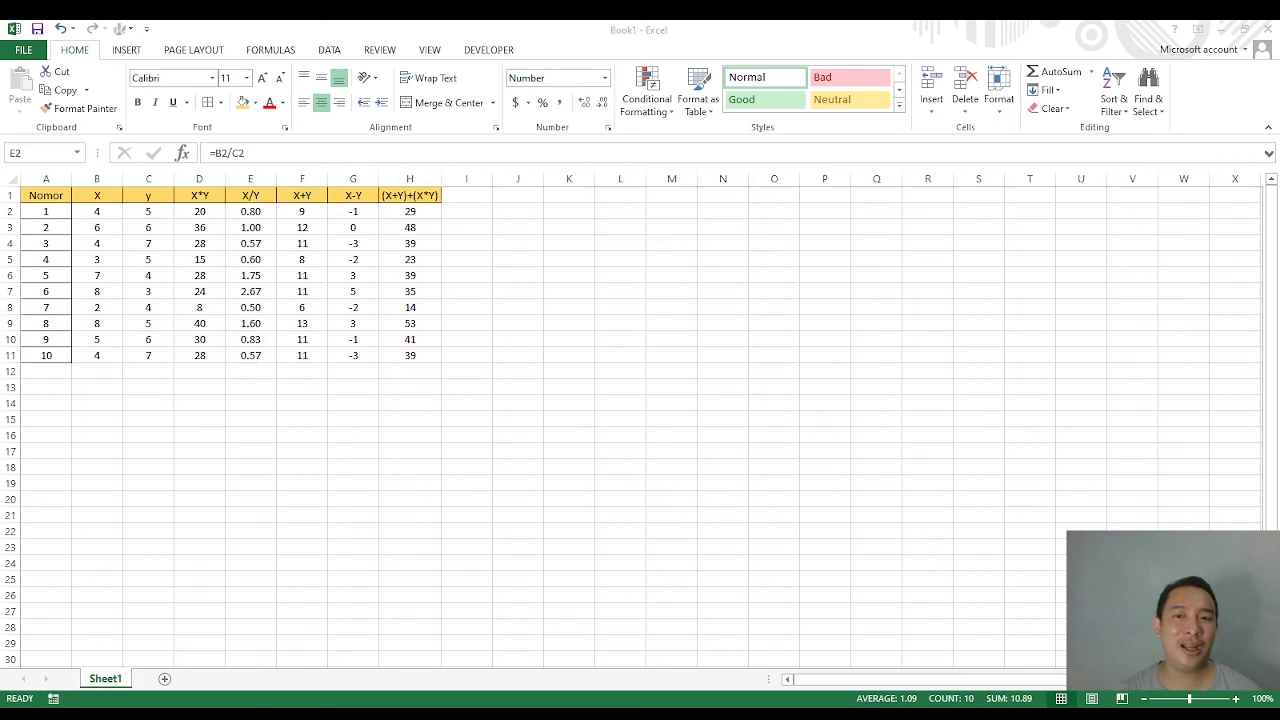
left_click(314, 391)
left_click(669, 476)
left_click(575, 398)
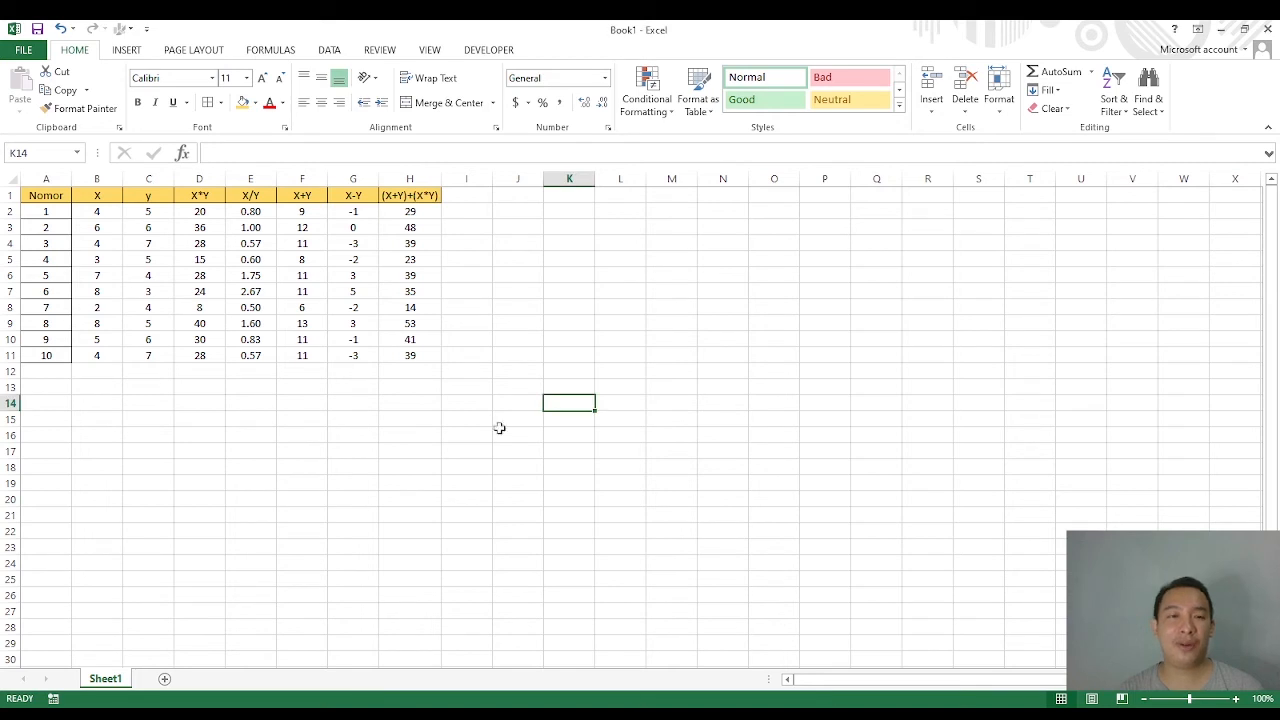
left_click(455, 360)
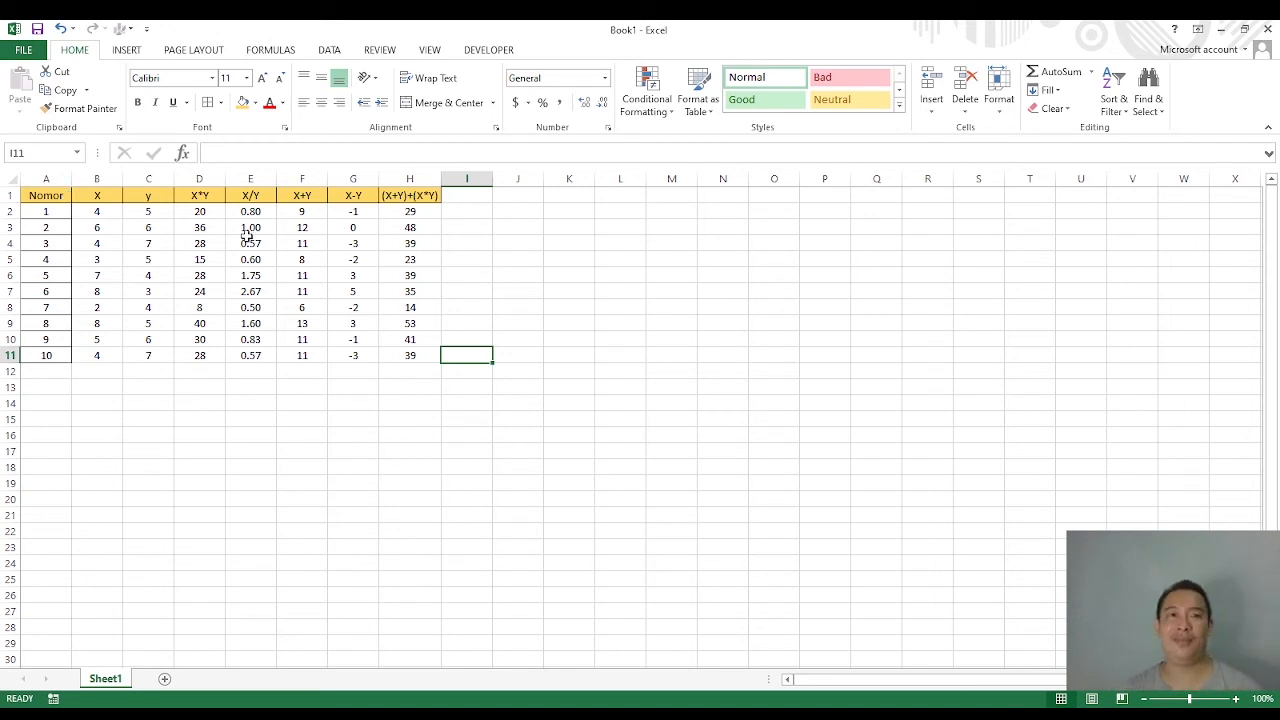
left_click_drag(244, 215, 257, 355)
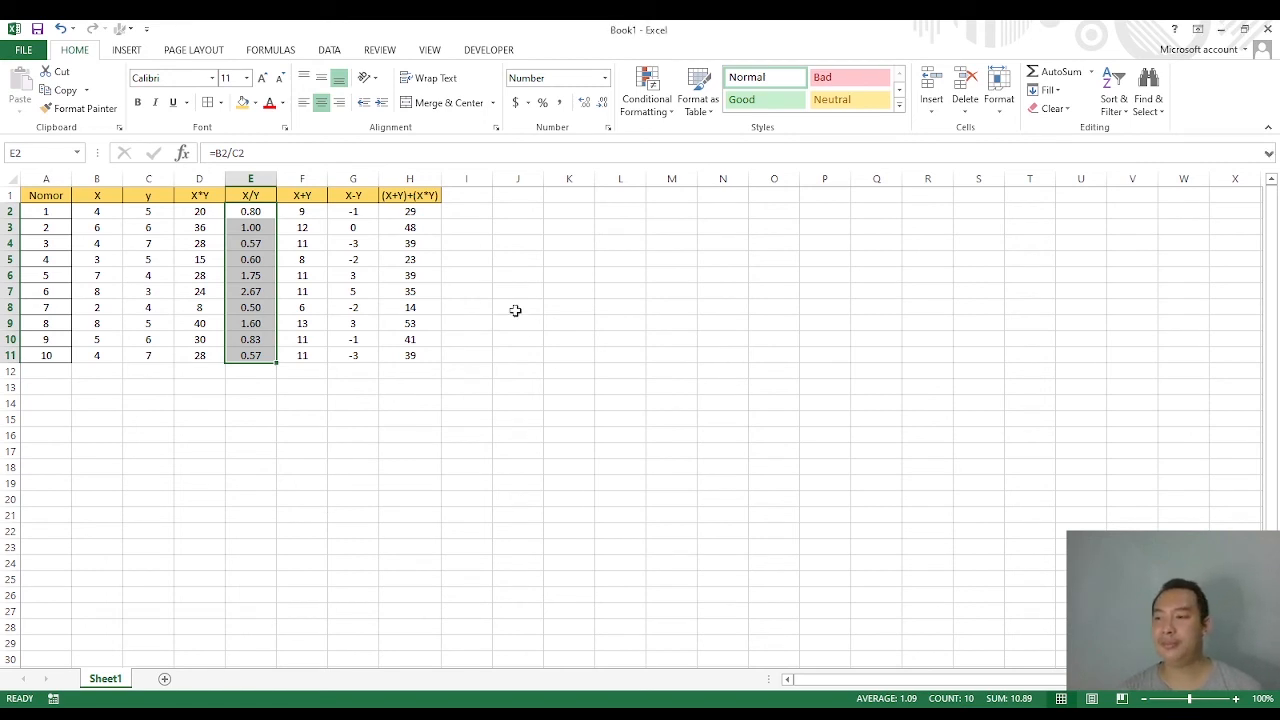
left_click(607, 351)
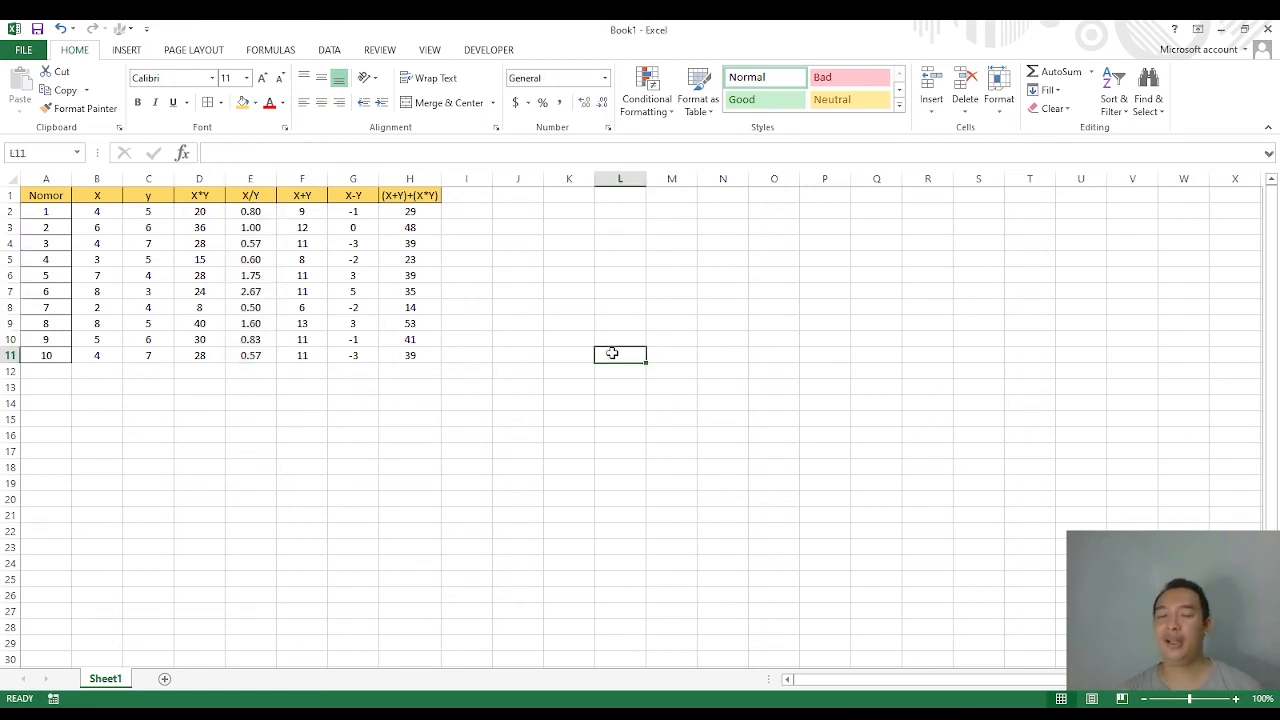
Step: Add a second worksheet to the workbook
left_click(186, 278)
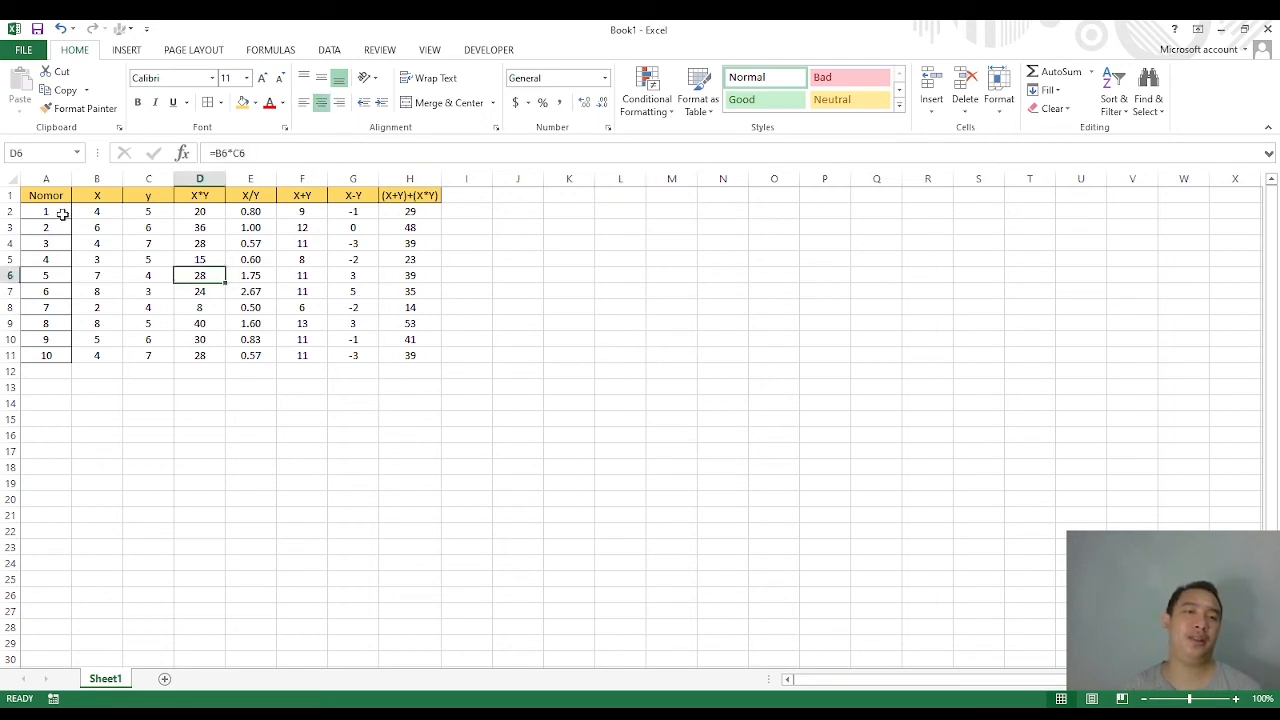
left_click(34, 197)
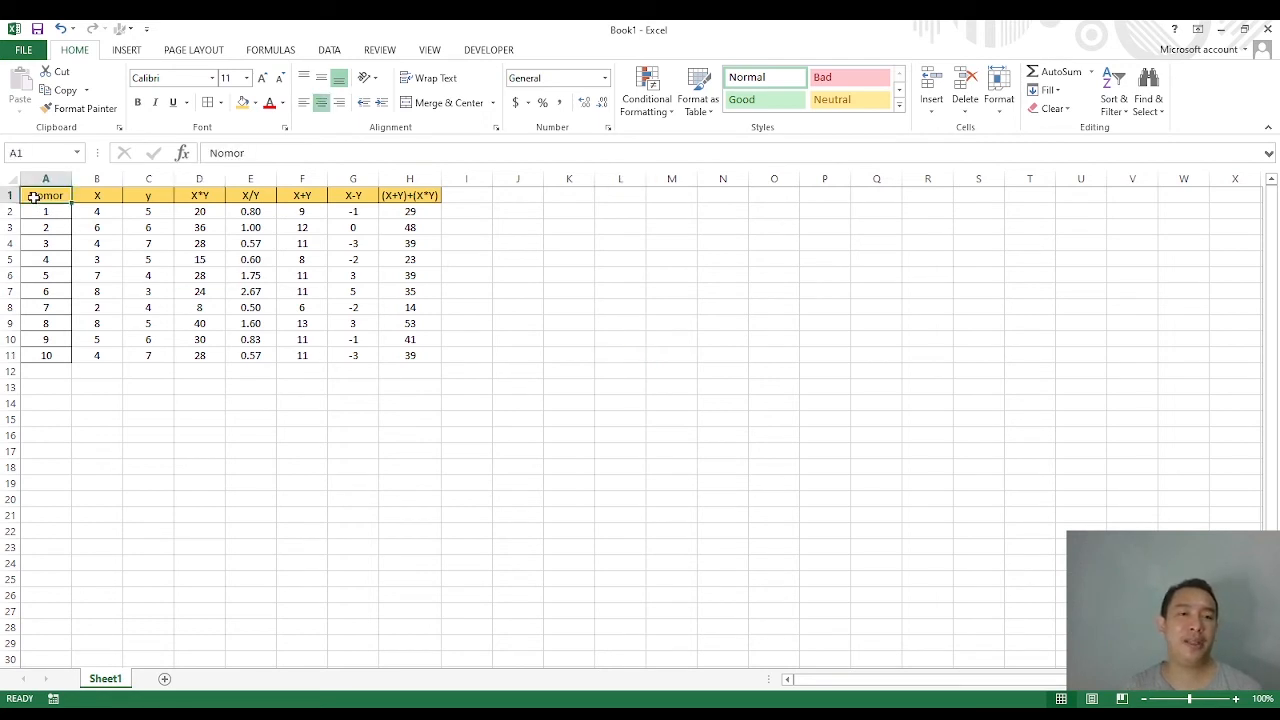
left_click(165, 679)
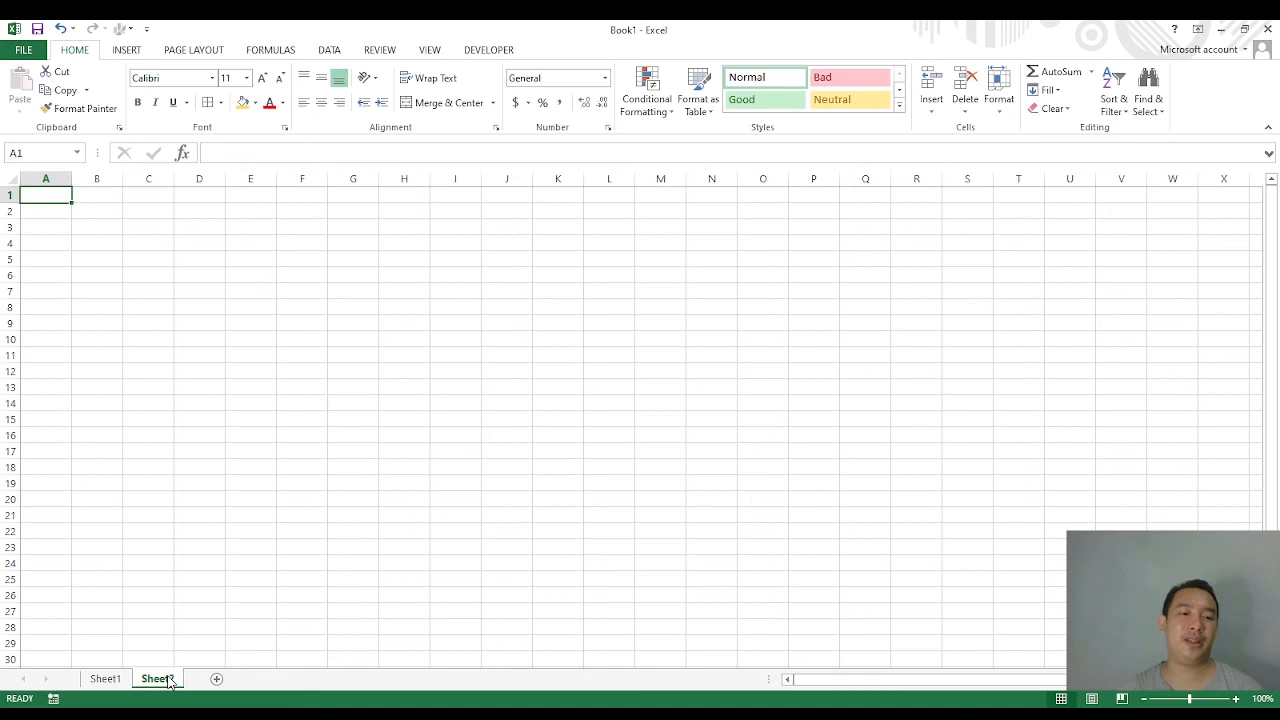
Step: Copy the whole table in cells A1 through H11 on Sheet1, including its header row
left_click(106, 680)
left_click(127, 323)
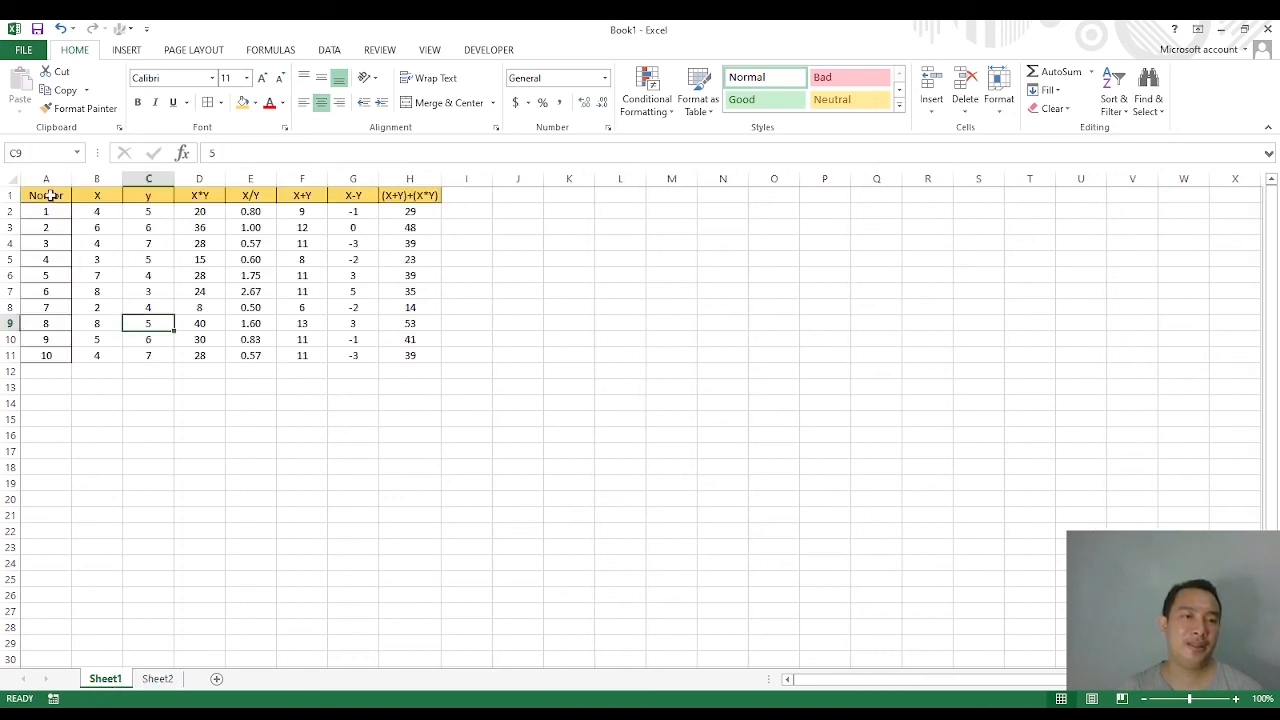
left_click_drag(49, 196, 413, 361)
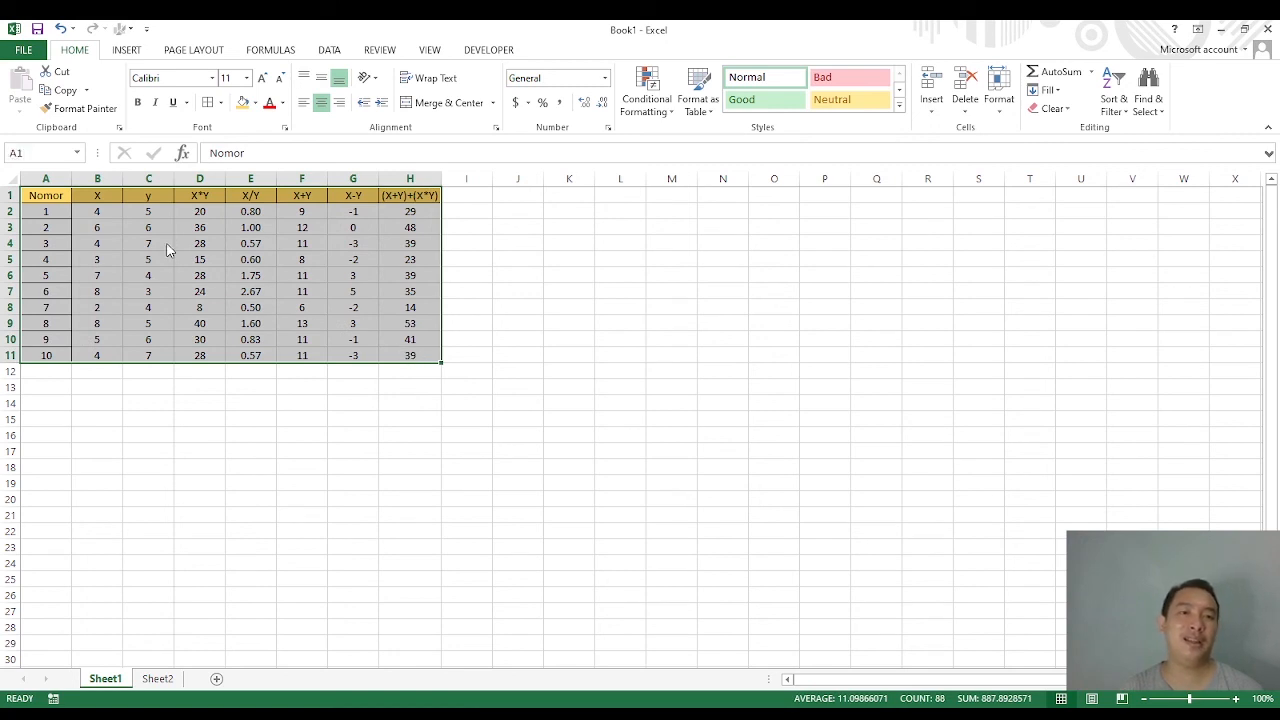
key("ctrl+c")
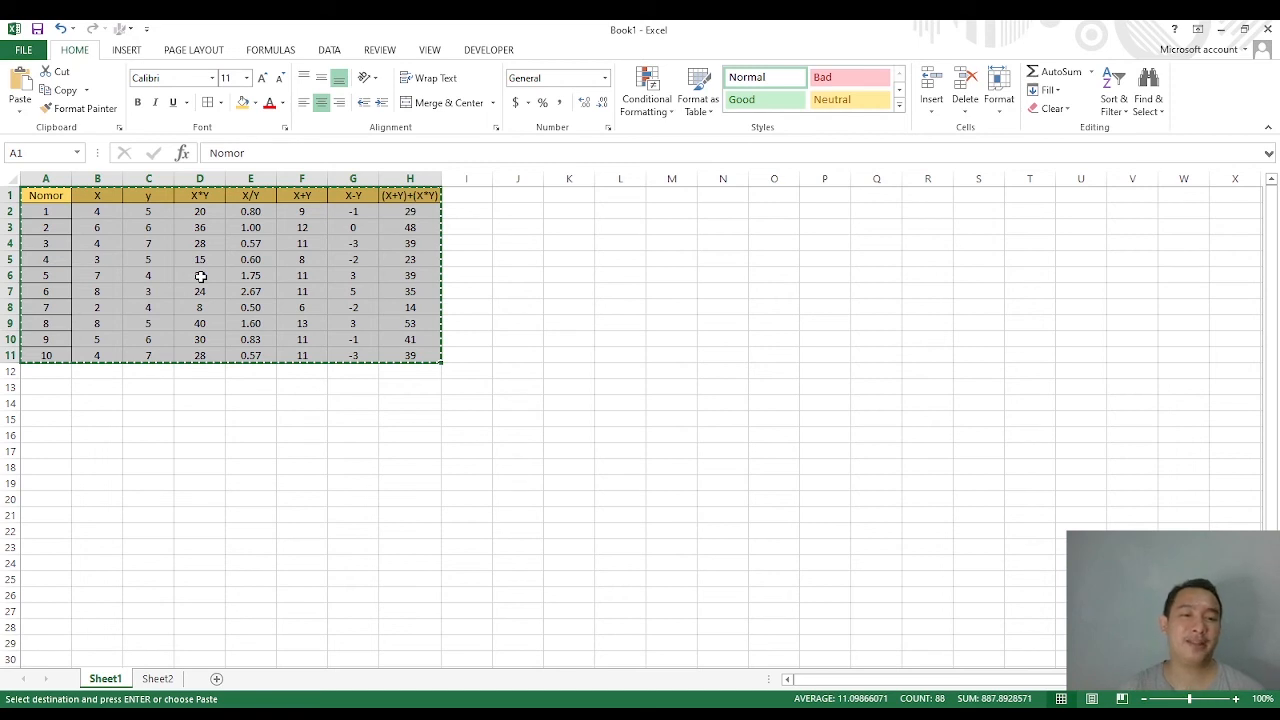
left_click(105, 243)
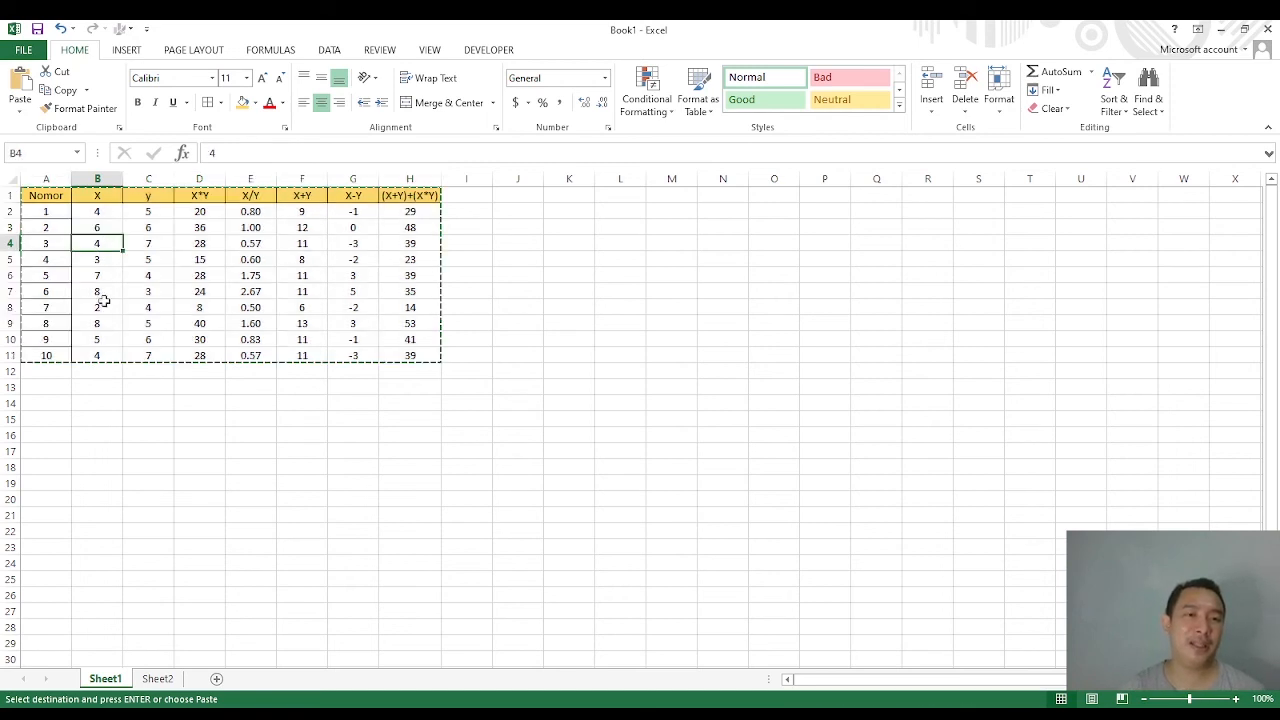
left_click(98, 451)
mouse_move(34, 196)
left_mouse_down()
mouse_move(416, 368)
mouse_move(409, 355)
left_mouse_up()
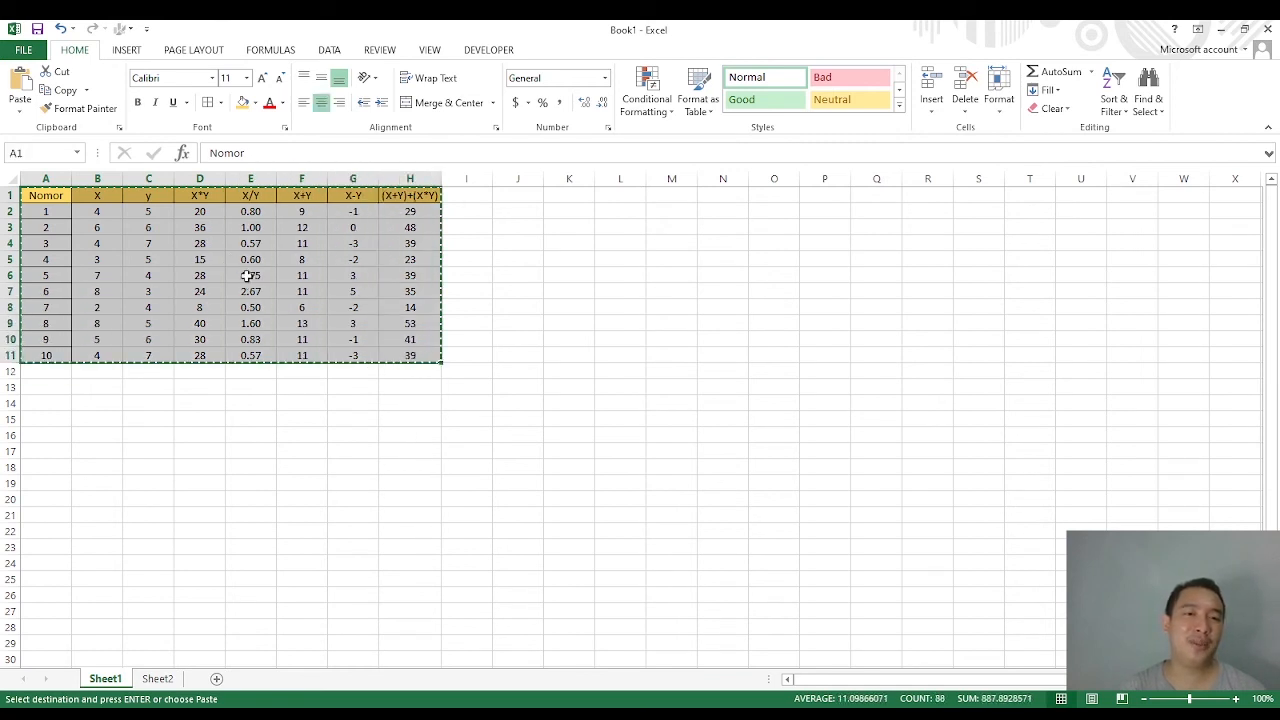
Step: Paste the copied table at cell A1 of Sheet2 and autofit column H to its header
left_click(172, 680)
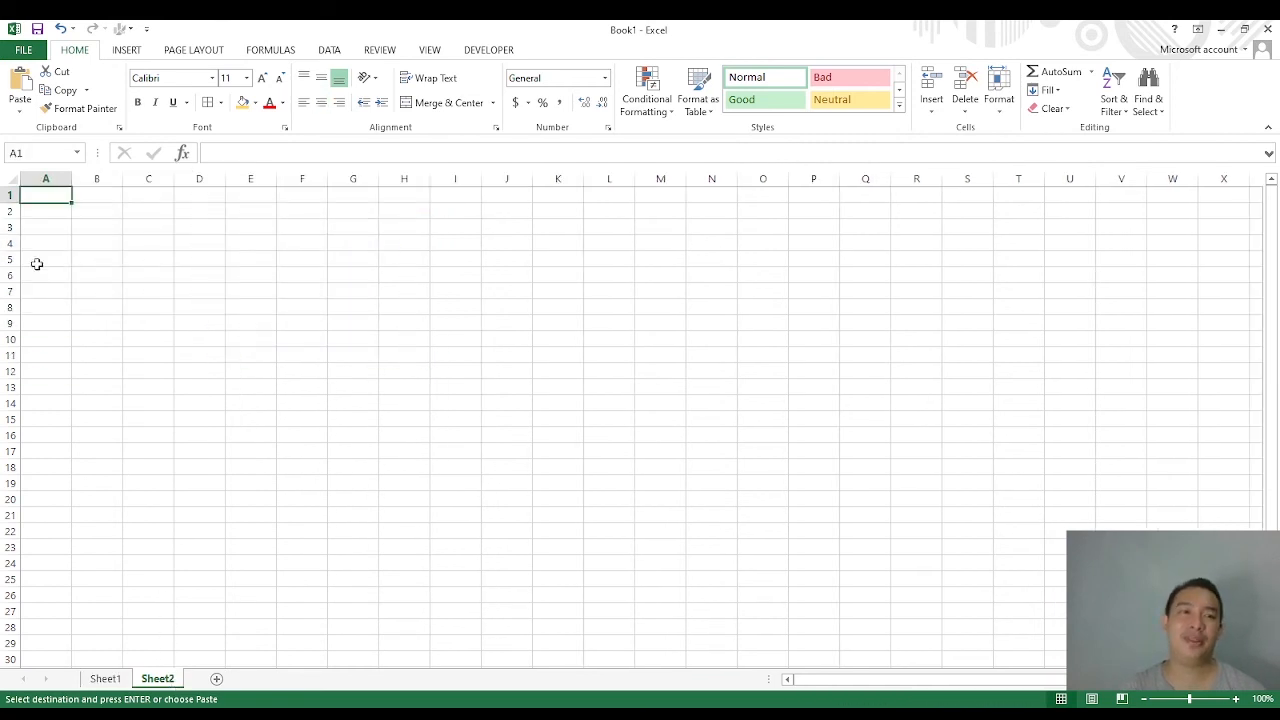
left_click(59, 230)
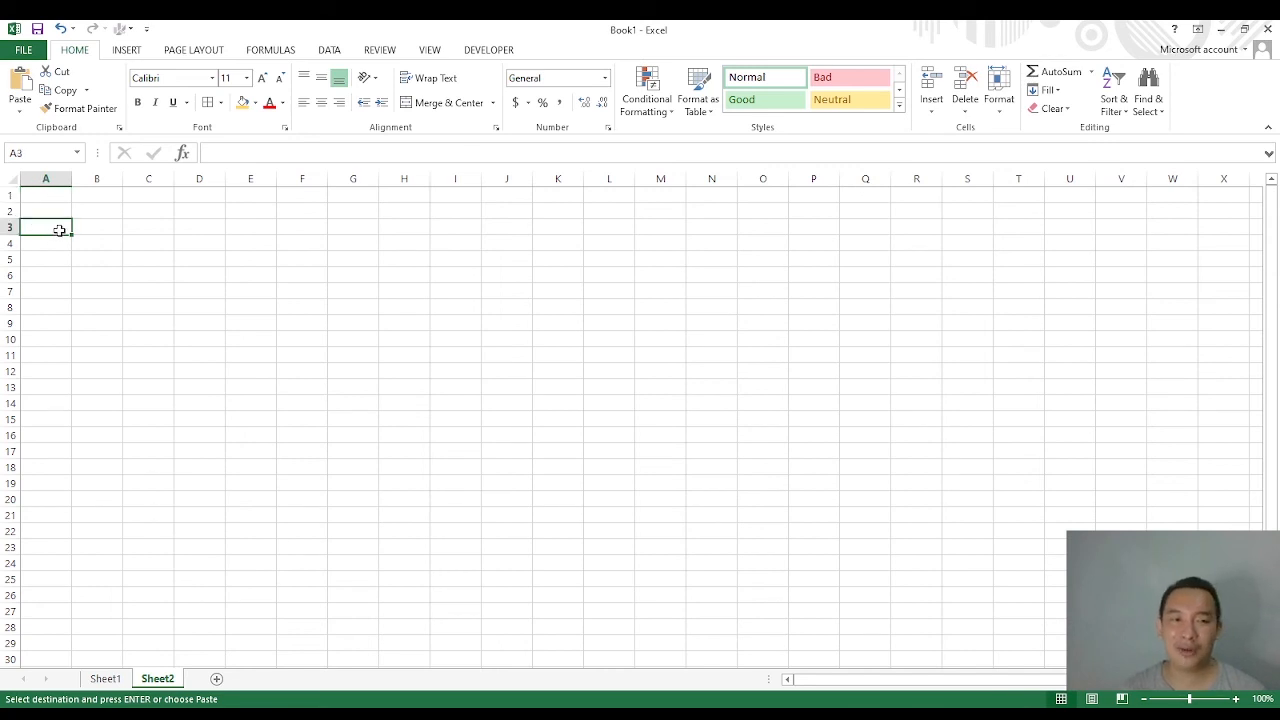
left_click(55, 195)
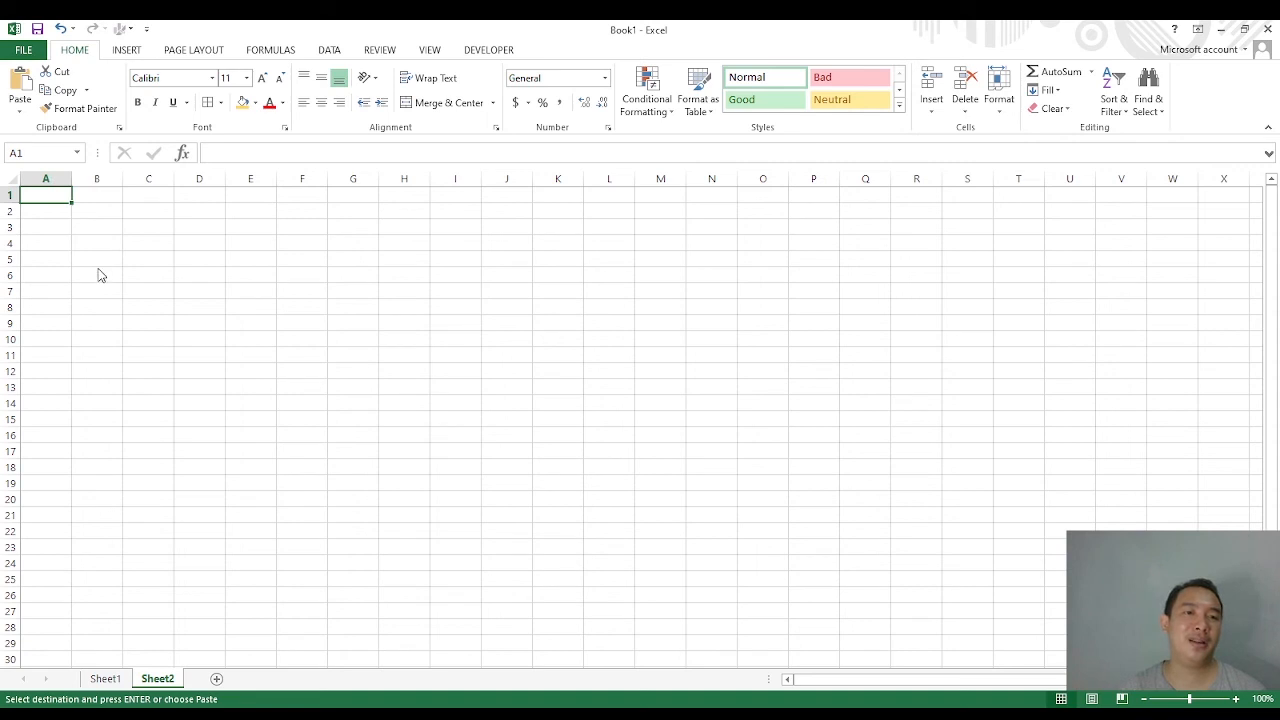
key("ctrl+v")
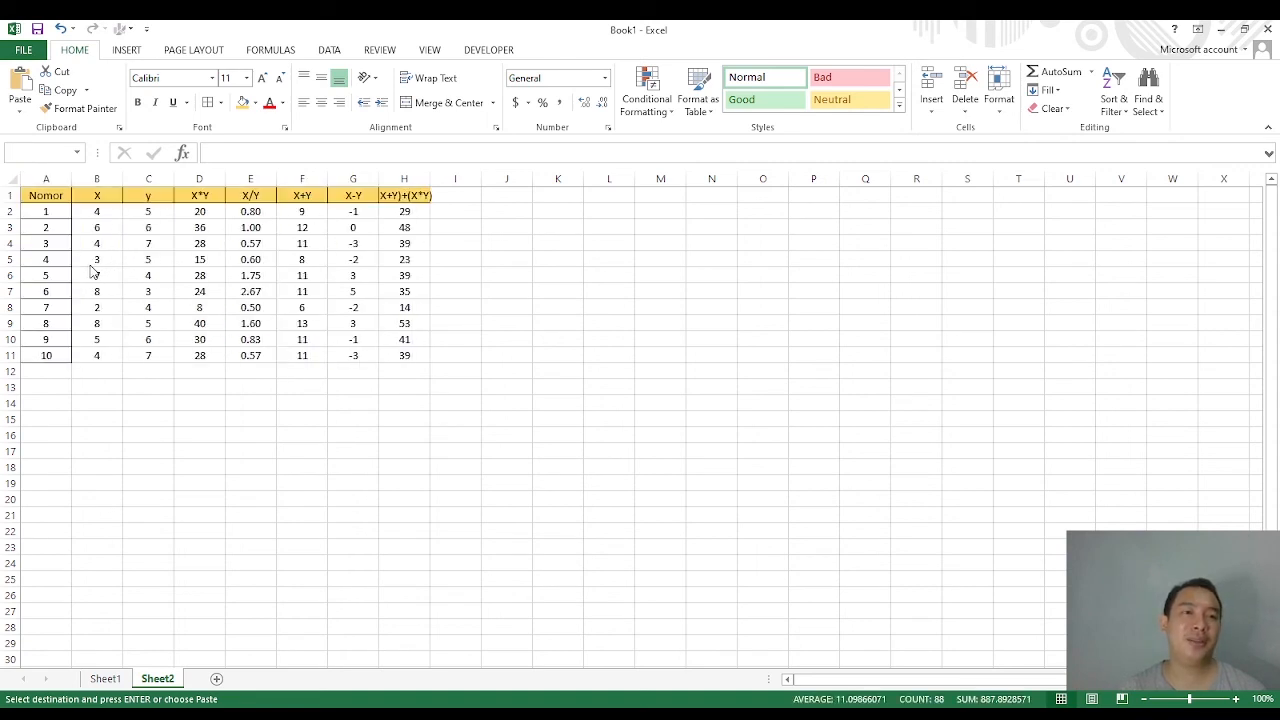
left_click(92, 272)
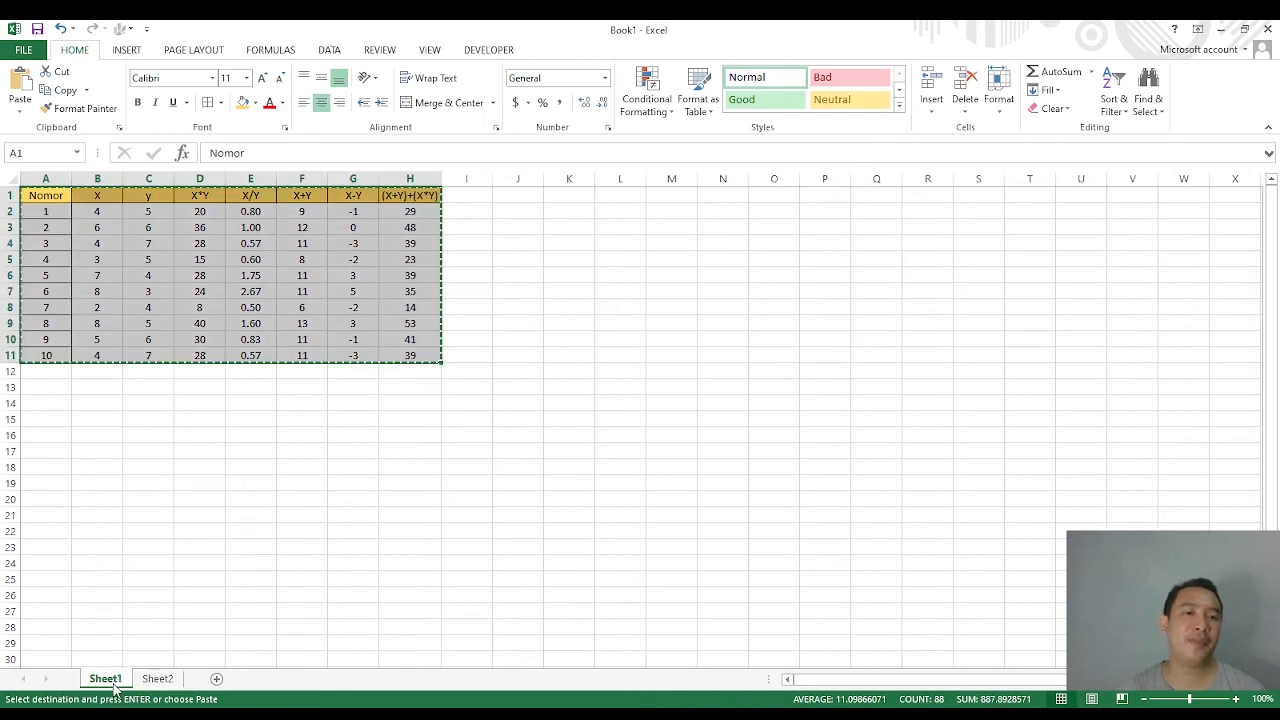
left_click(152, 680)
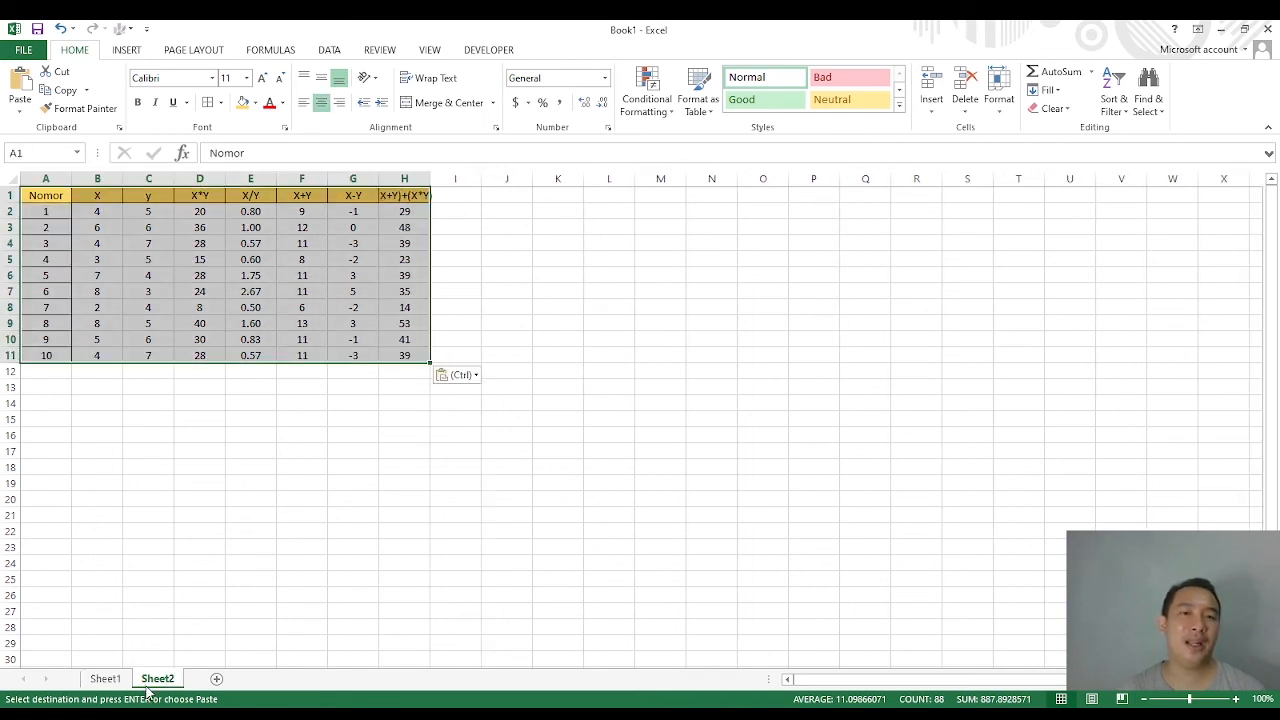
double_click(429, 178)
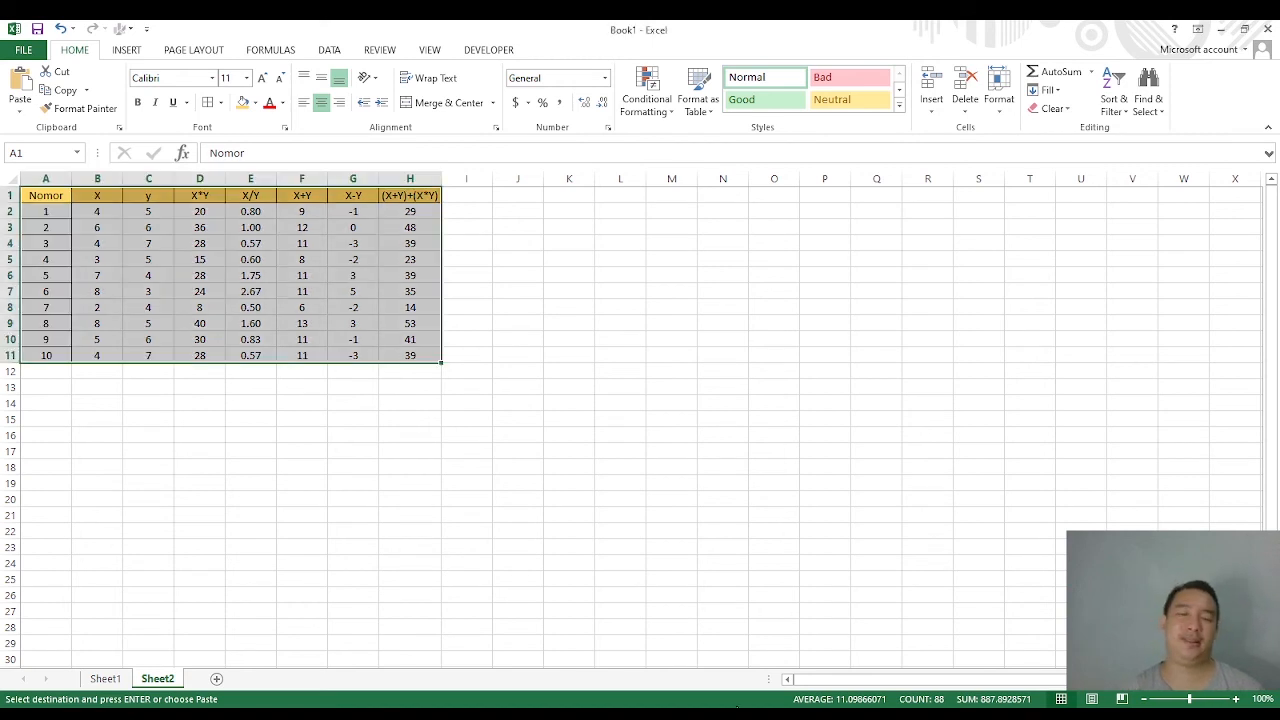
Step: Move the entire table on Sheet1 to start at cell E1 and autofit column L to the (X+Y)+(X*Y) header
left_click(107, 687)
left_click(266, 532)
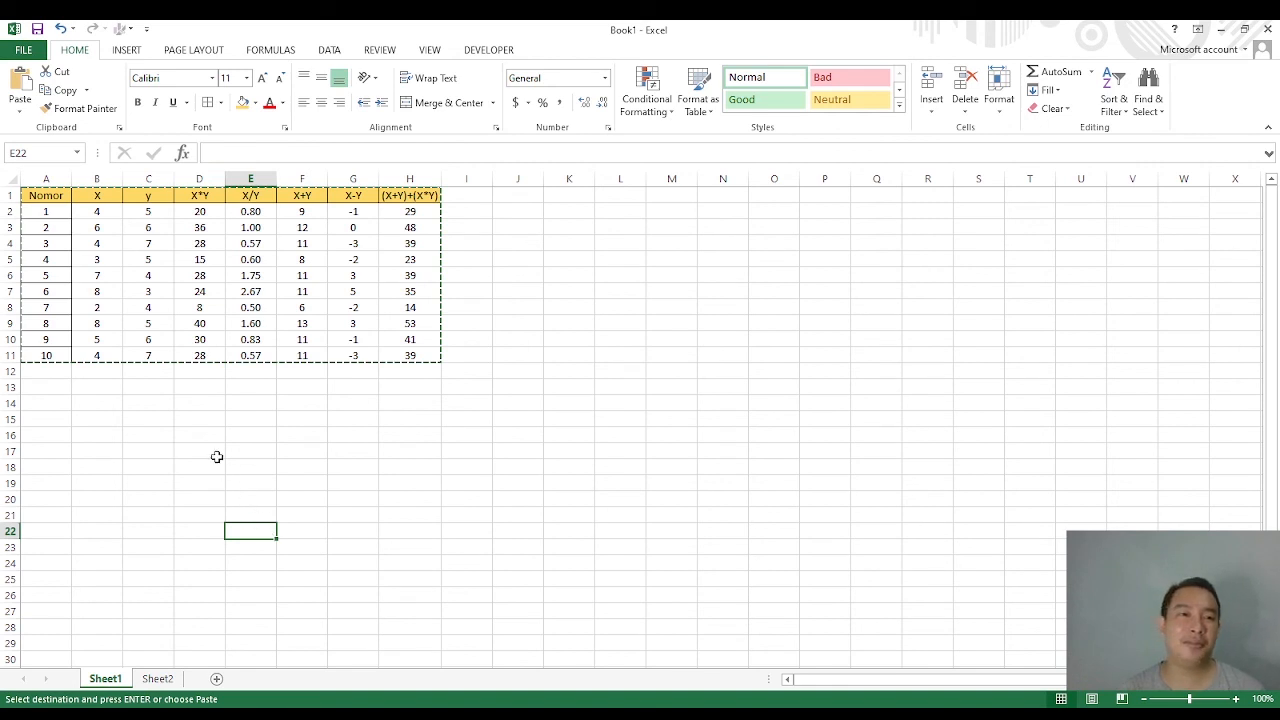
left_click(170, 333)
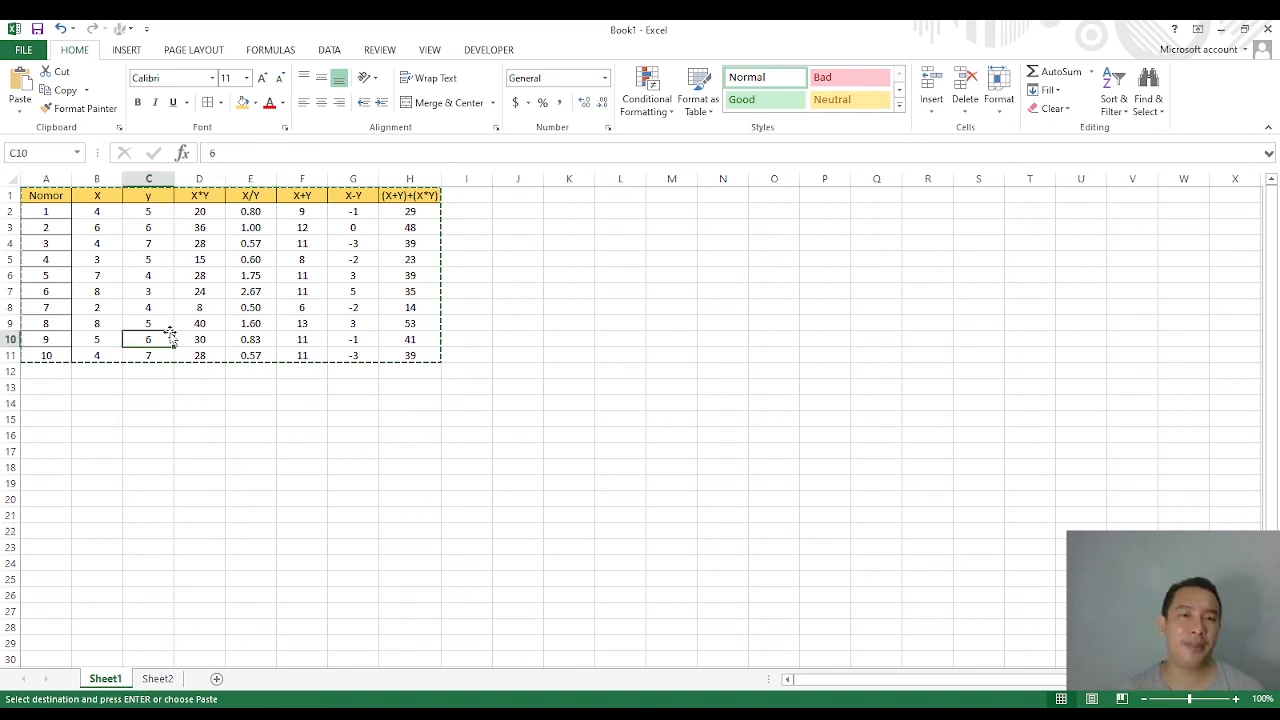
left_click(100, 287)
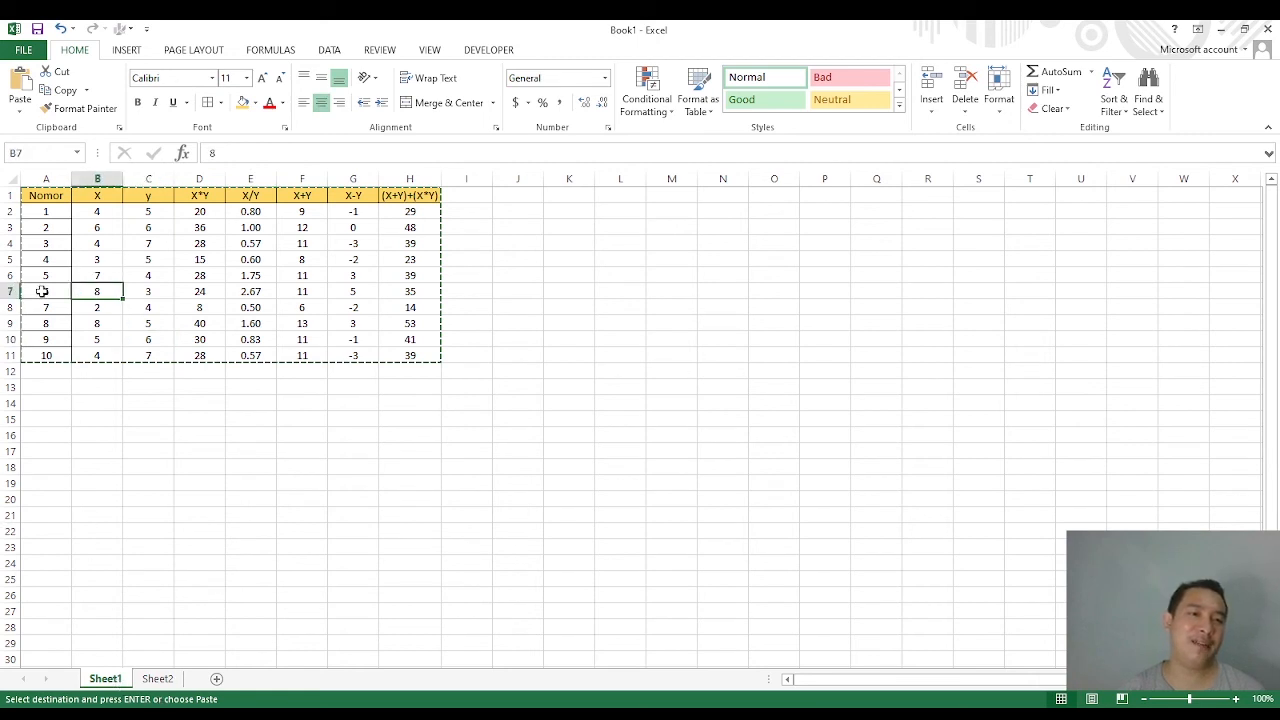
left_click(42, 197)
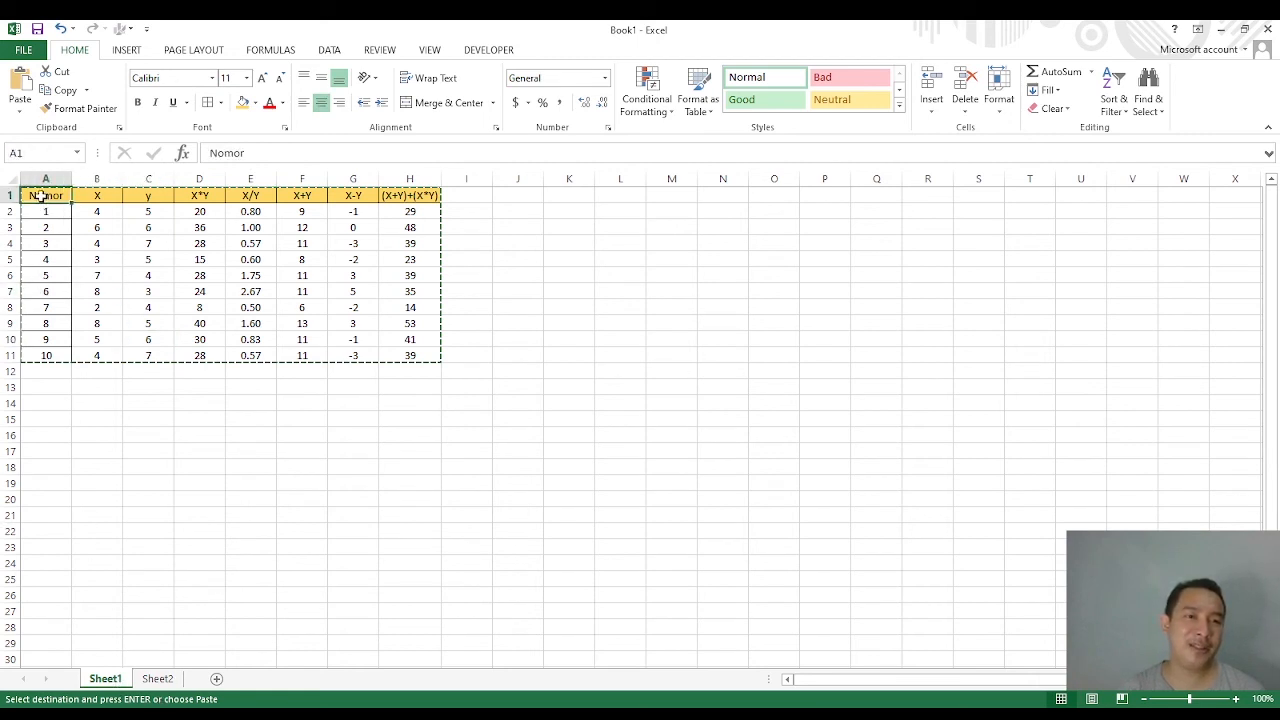
left_click_drag(42, 197, 435, 360)
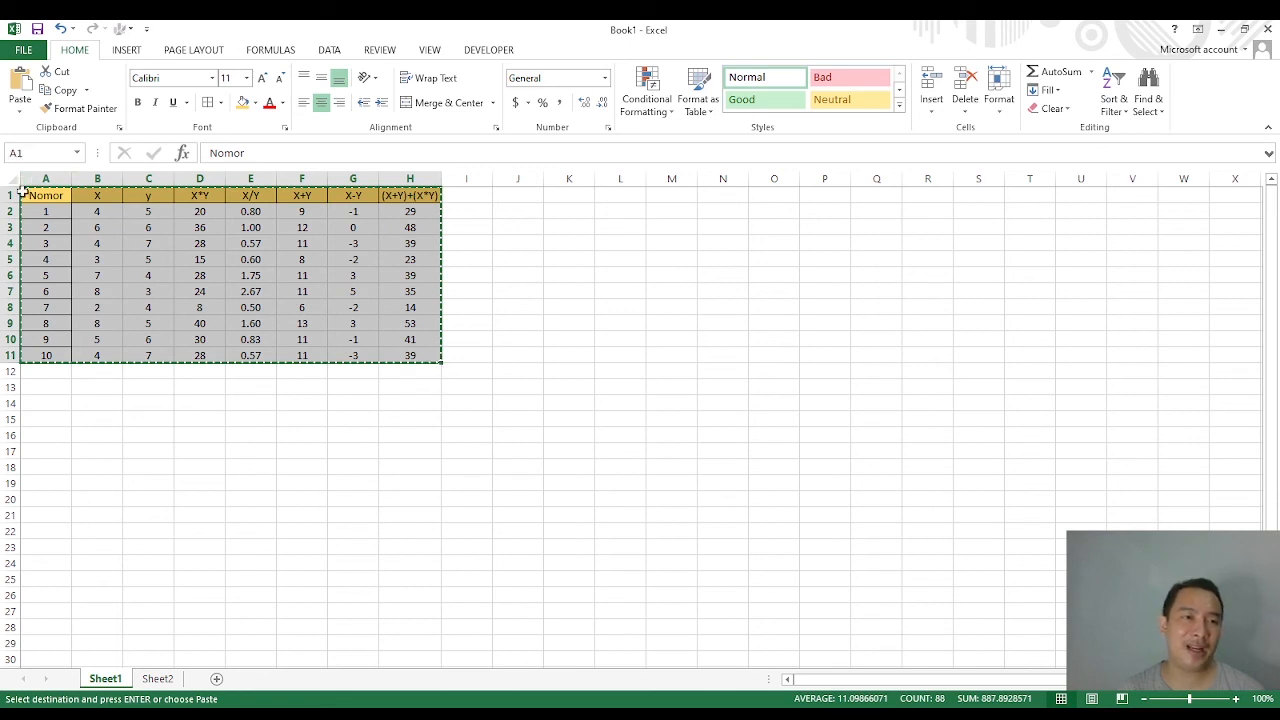
left_click(360, 460)
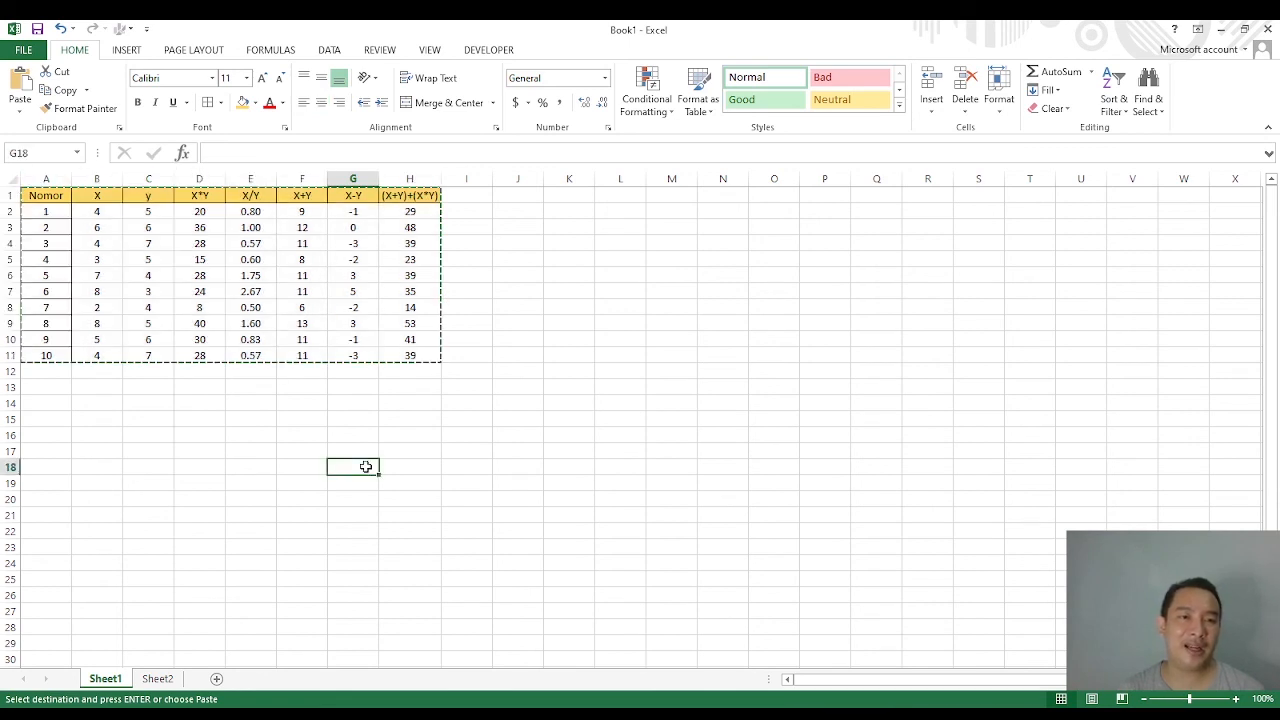
left_click(45, 196)
left_click_drag(45, 196, 424, 356)
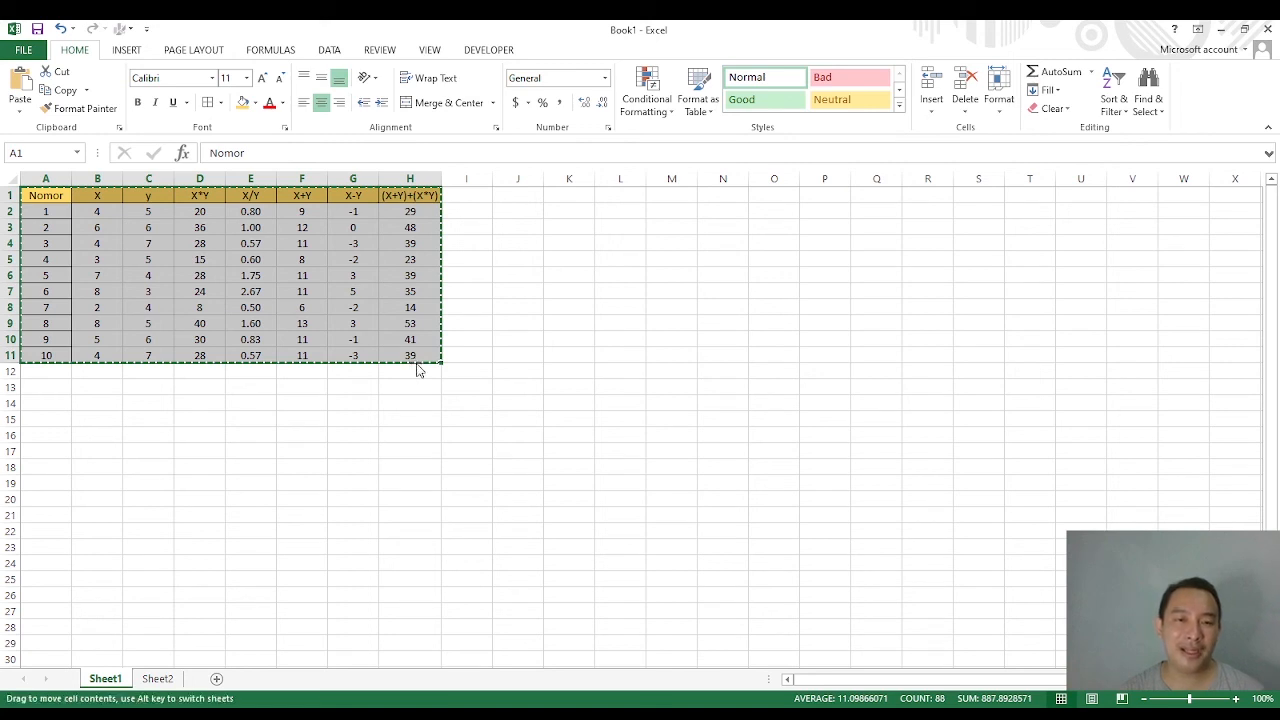
left_click_drag(418, 369, 620, 358)
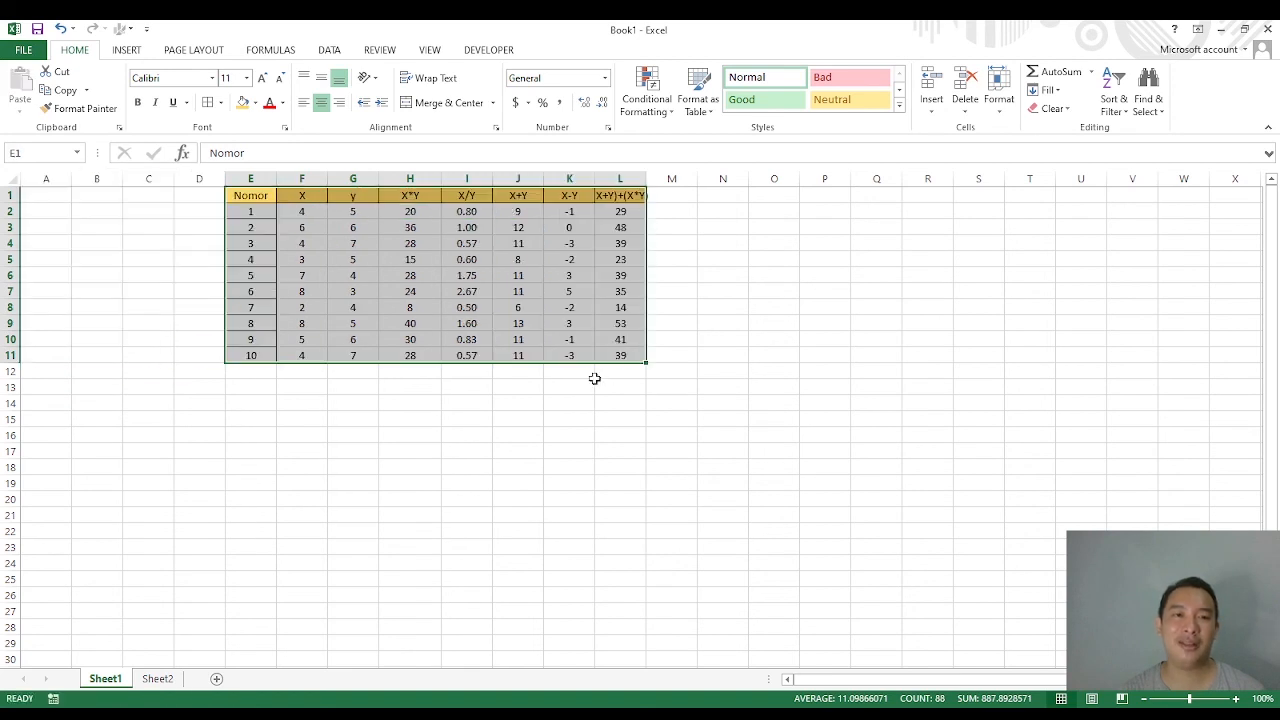
left_click(565, 408)
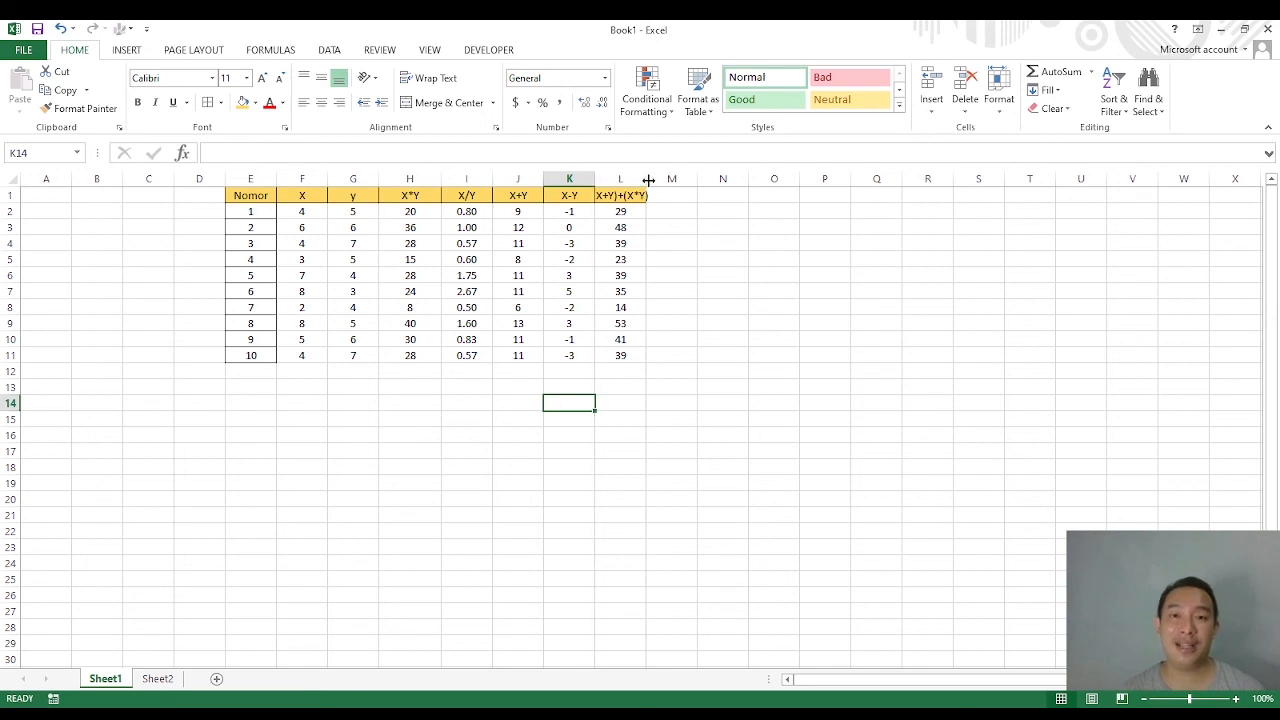
double_click(648, 179)
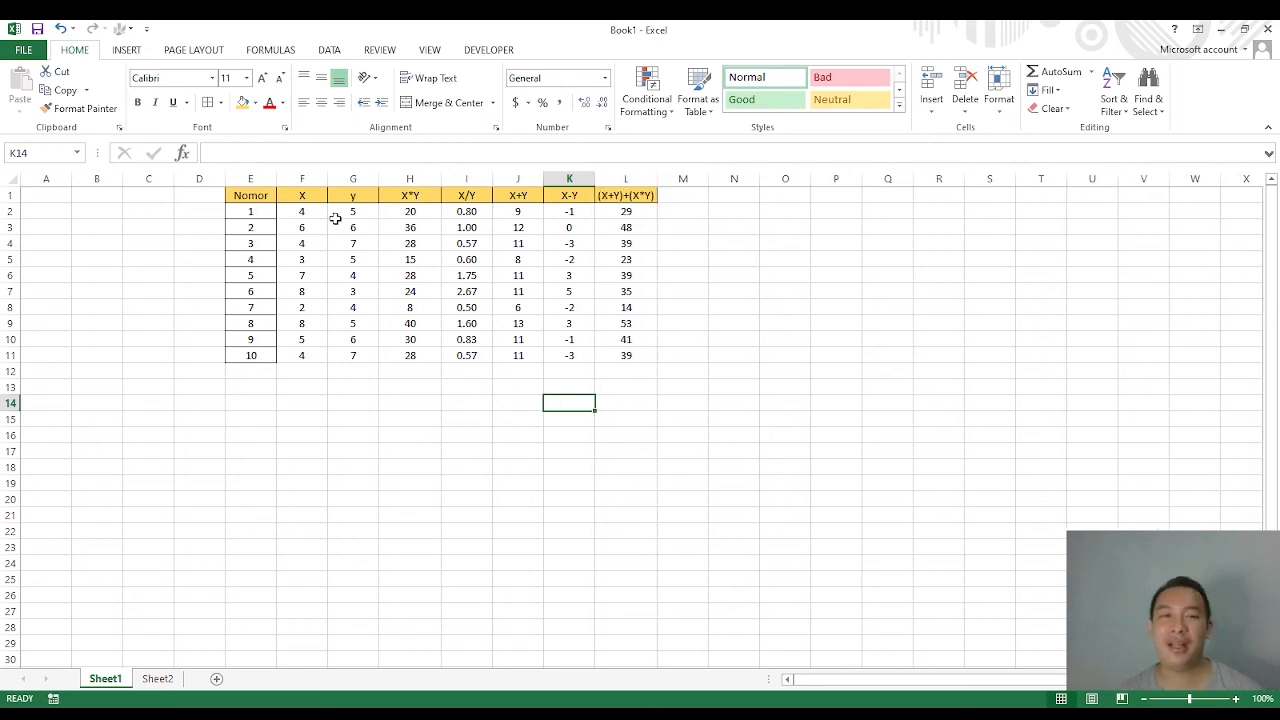
Step: Move the whole table down to start at cell E12, and undo that move
left_click(252, 195)
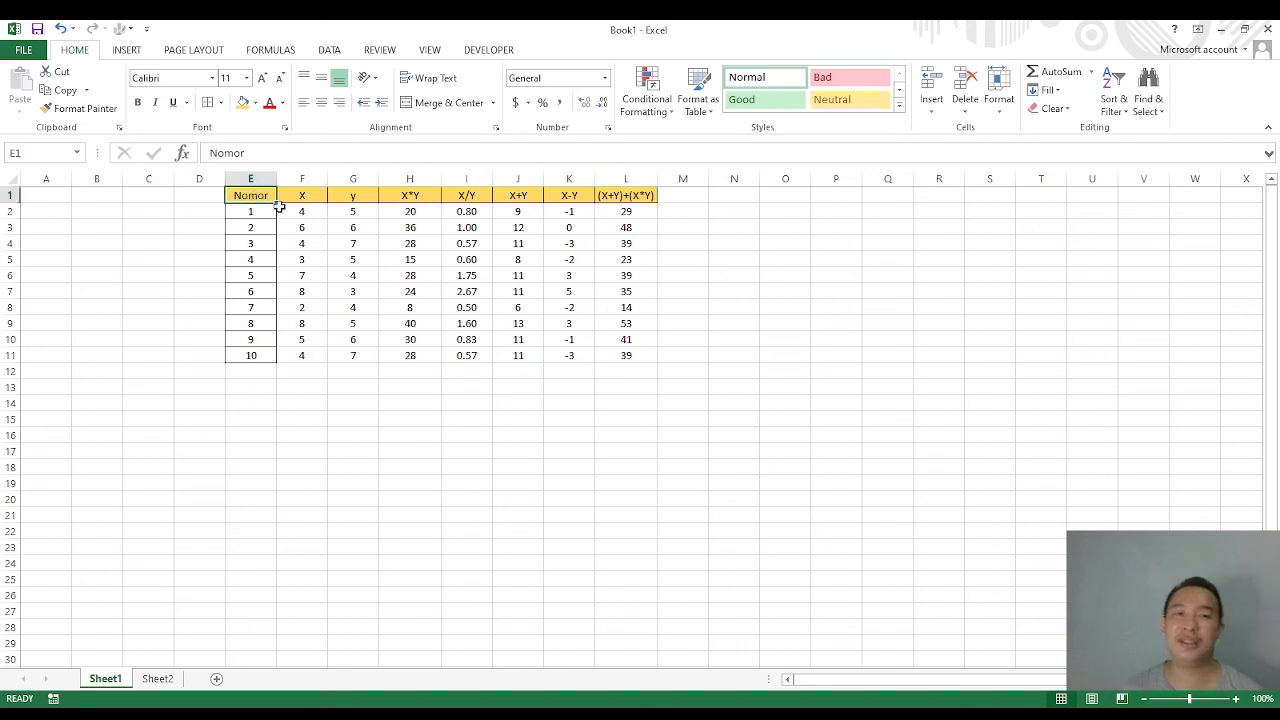
left_click_drag(279, 207, 624, 354)
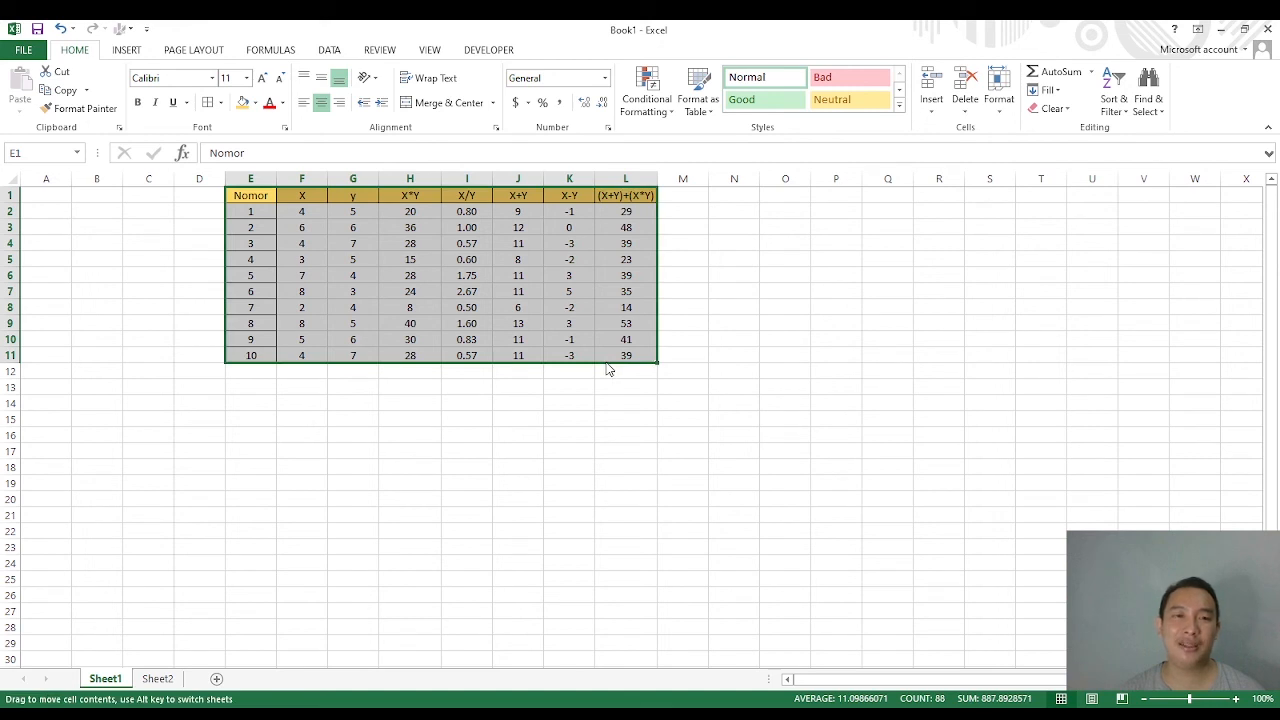
left_click_drag(608, 369, 638, 531)
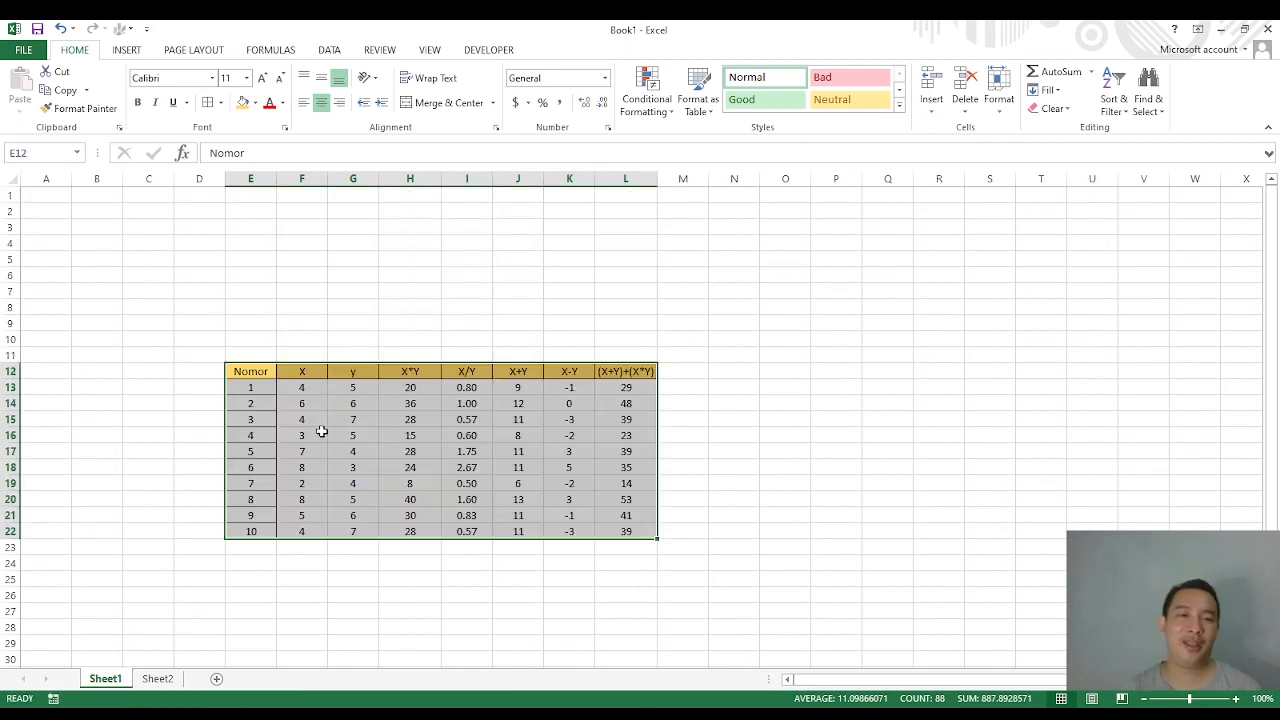
key("alt+Tab")
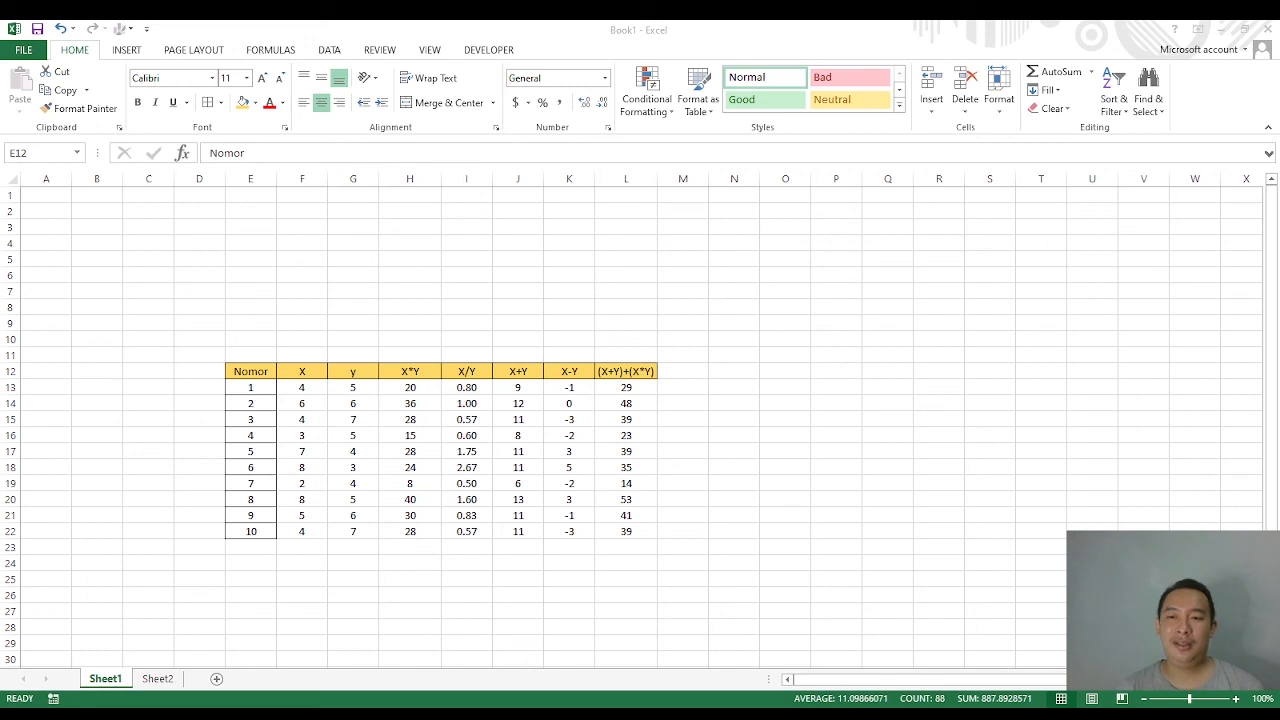
key("alt+Tab")
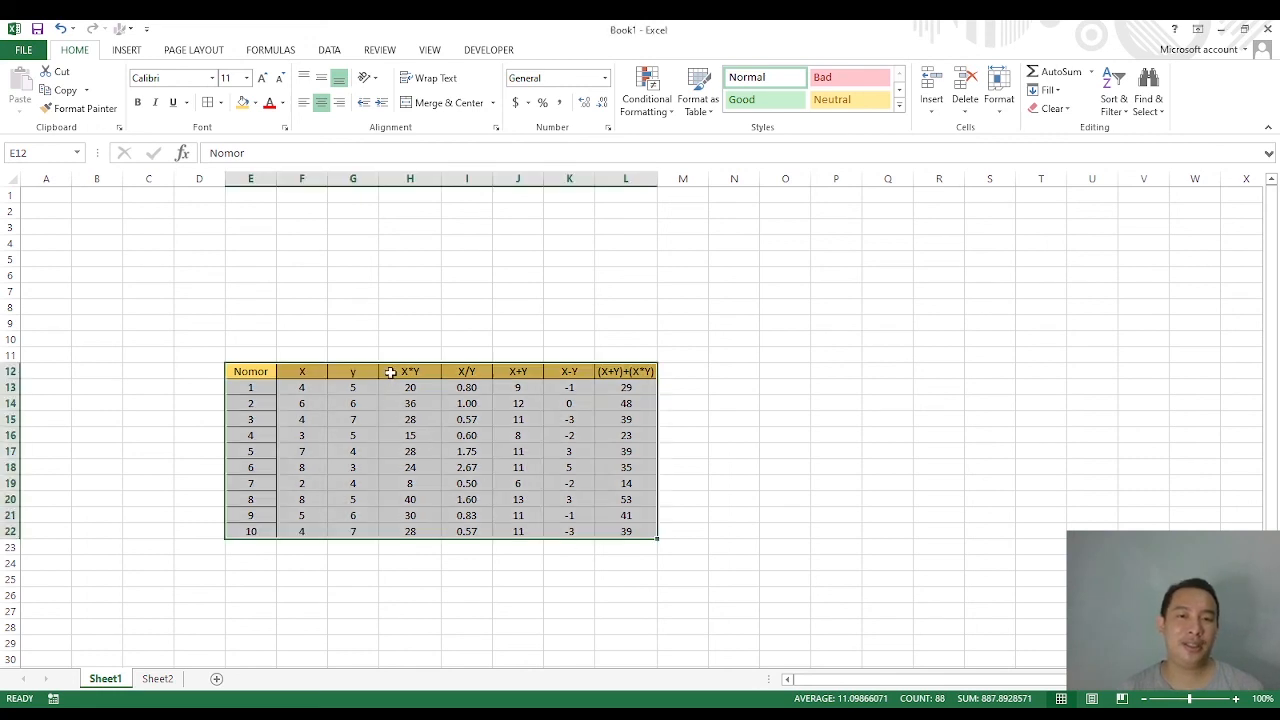
key("ctrl+z")
left_click(694, 424)
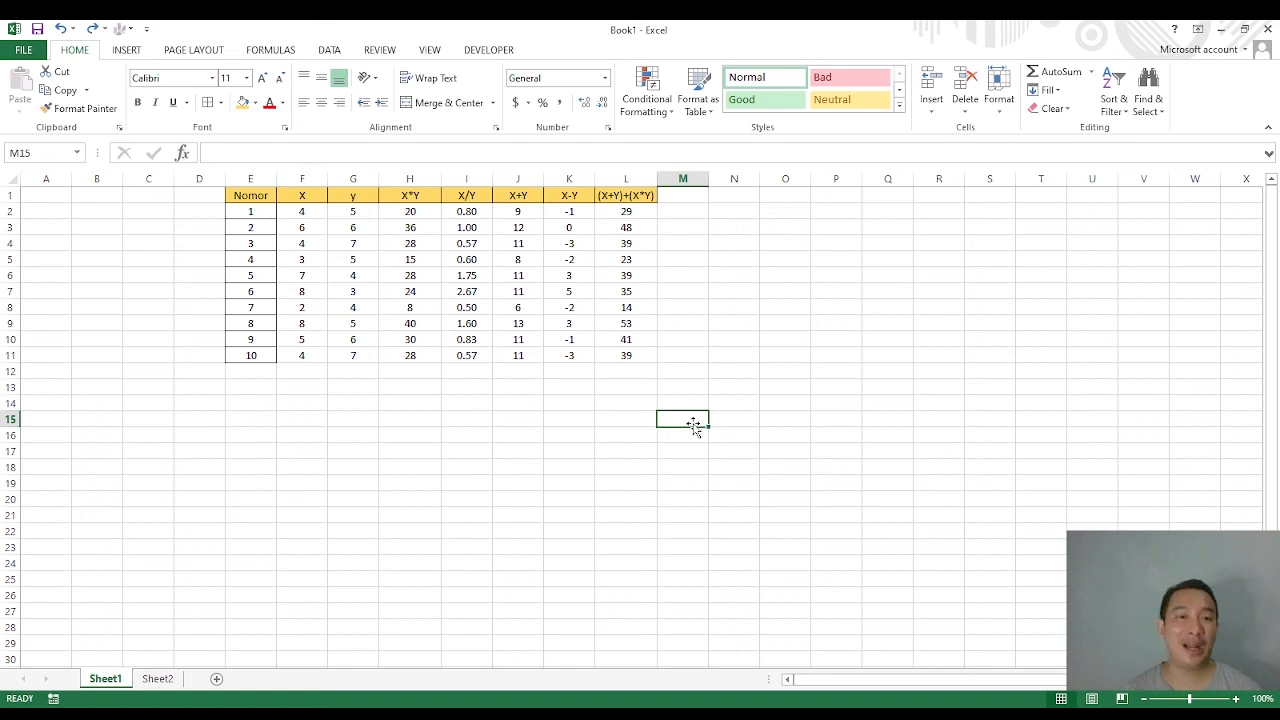
Step: Overwrite the formula in cell L11 with the text "lakfls", and undo that entry
left_click(626, 373)
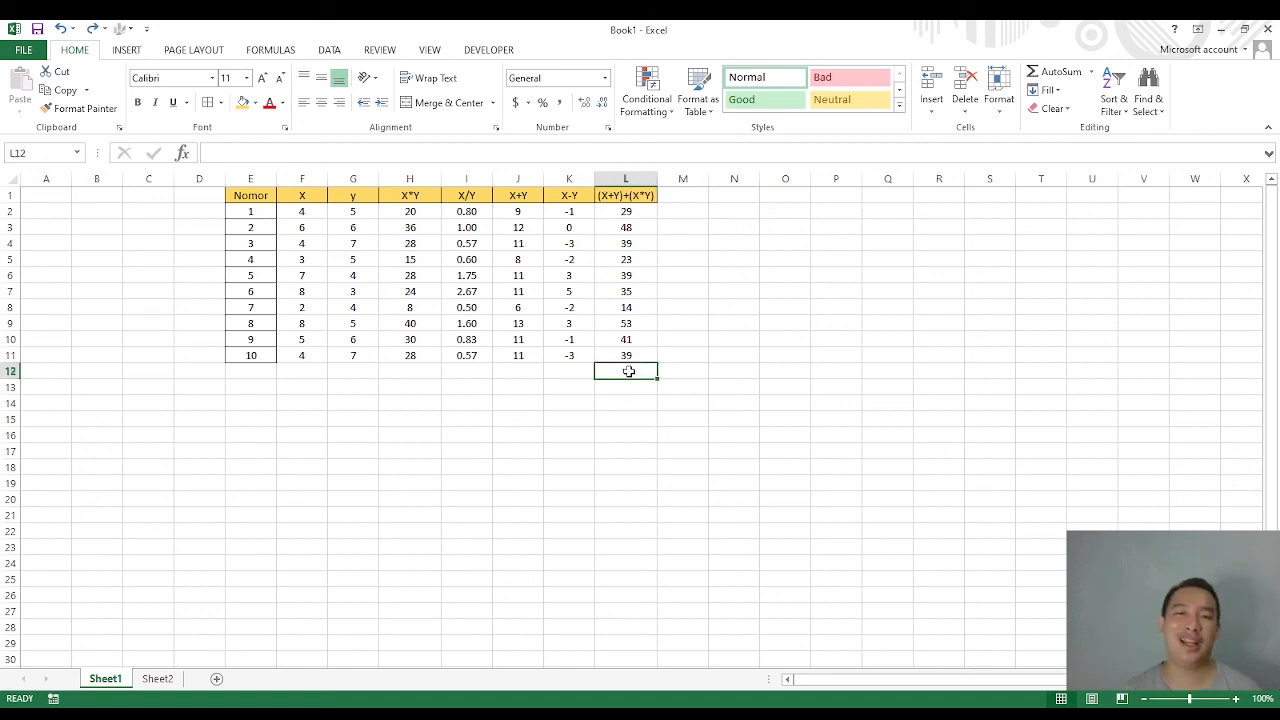
left_click(620, 354)
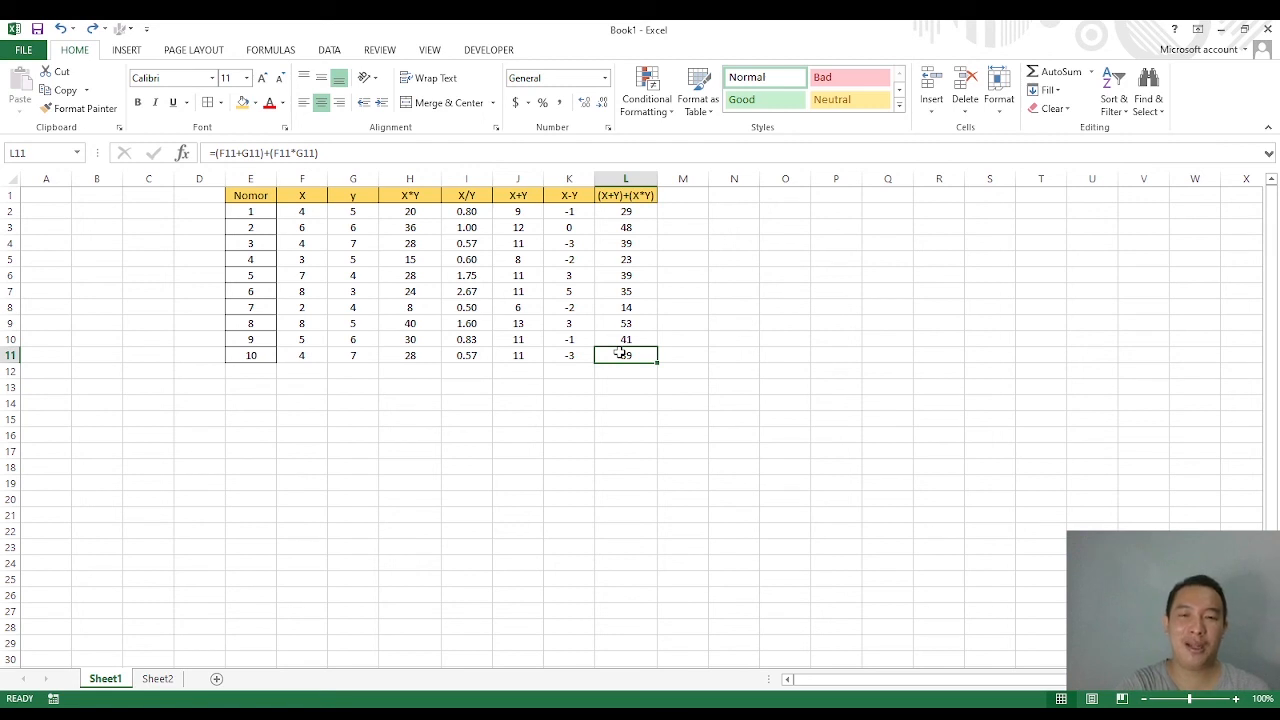
type("hjkfls")
key("Return")
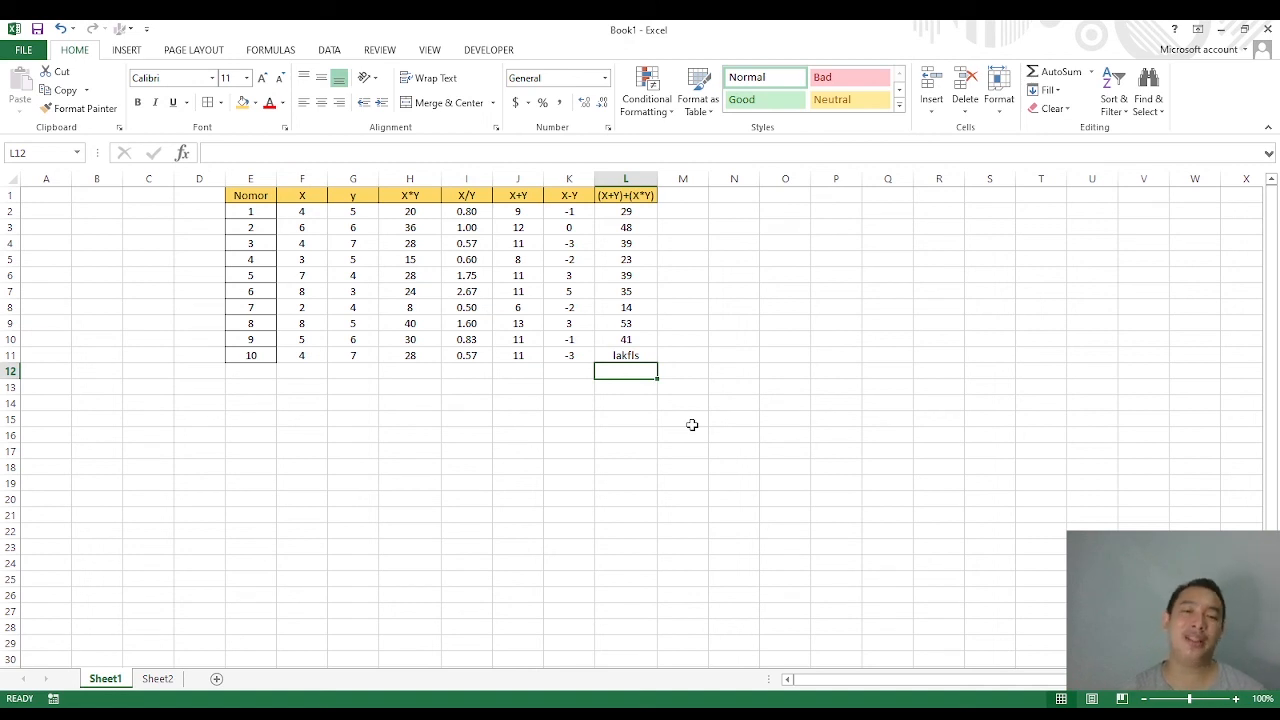
key("ctrl+z")
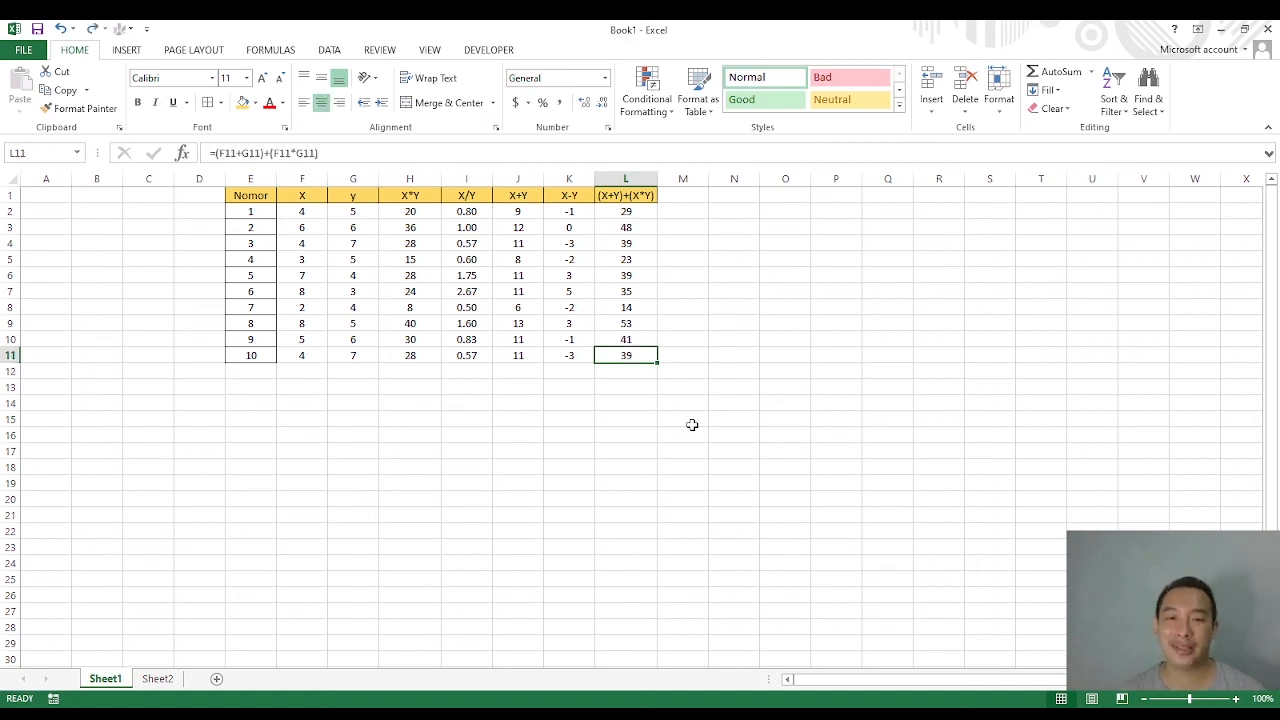
left_click(686, 418)
left_click(630, 356)
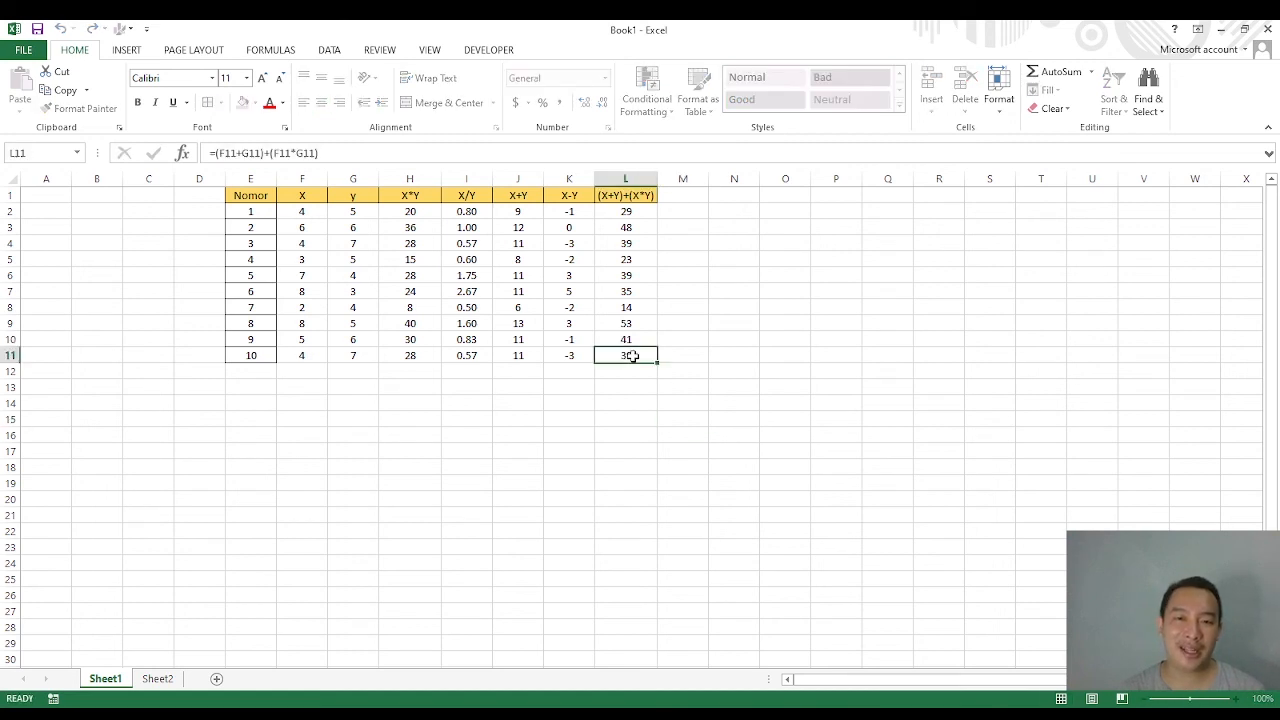
left_click(623, 384)
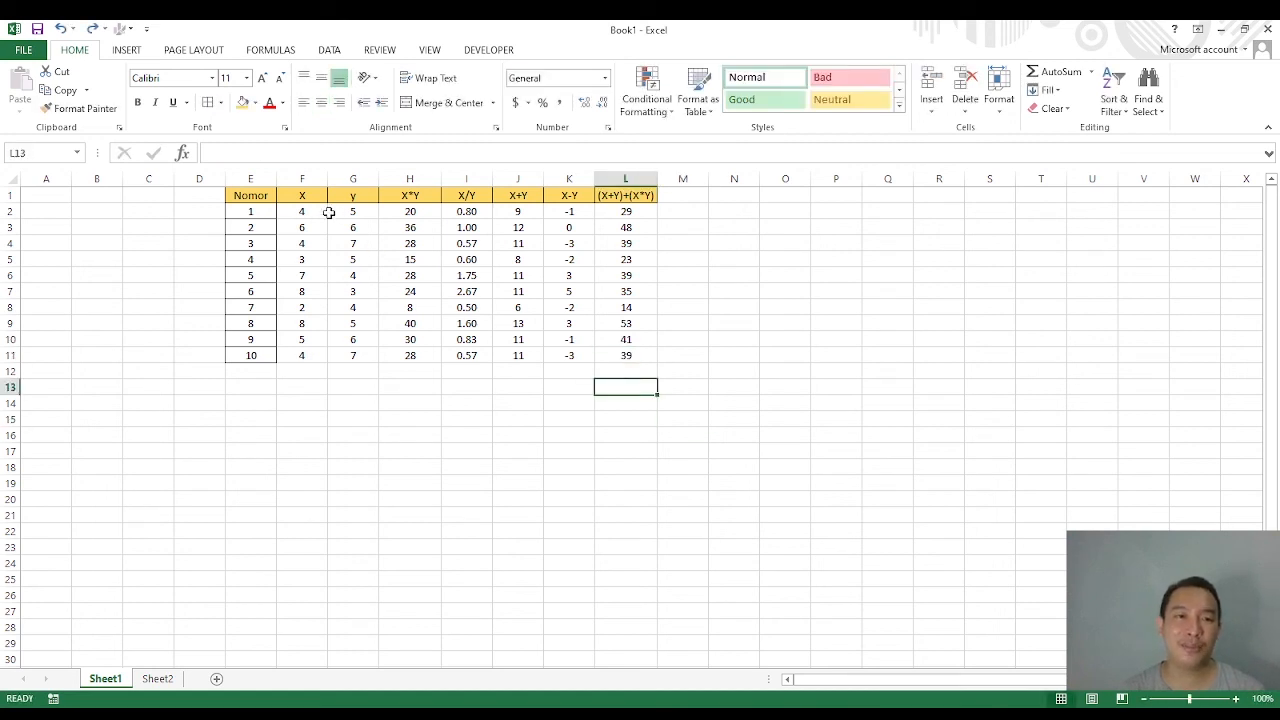
left_click(450, 486)
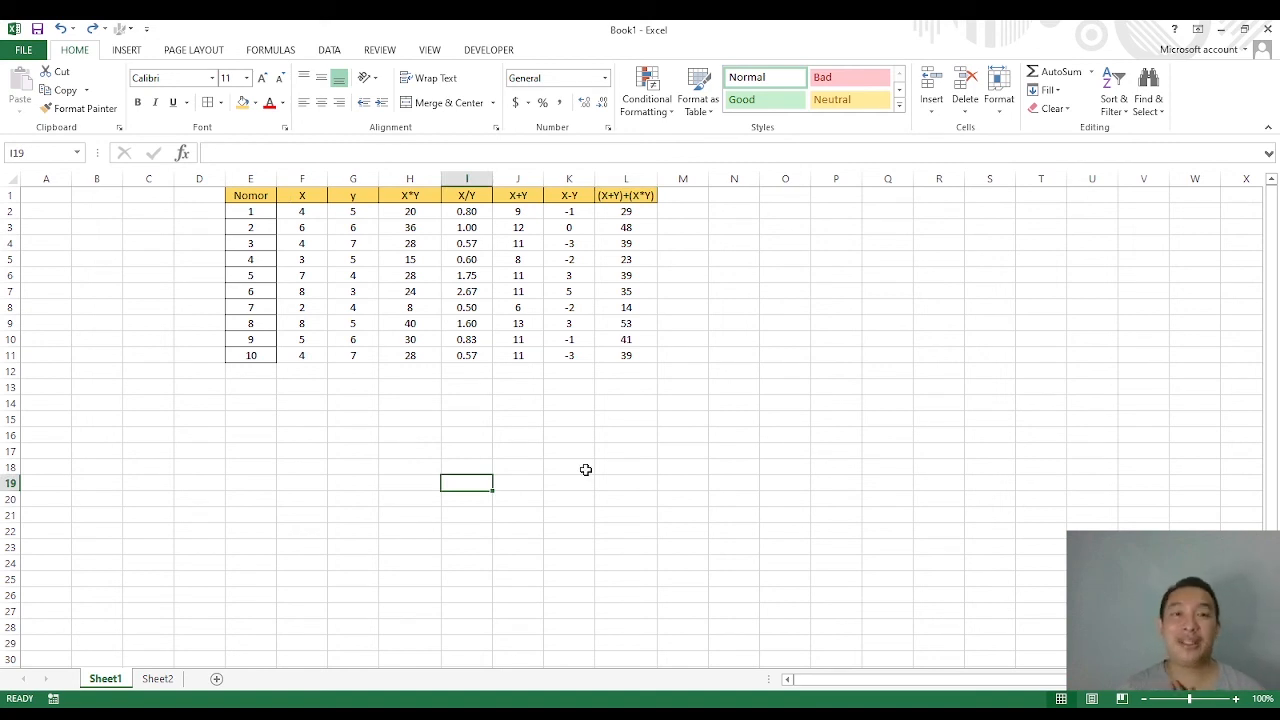
Step: Move the entire table on Sheet1 back so that it starts at cell A1
left_click(253, 196)
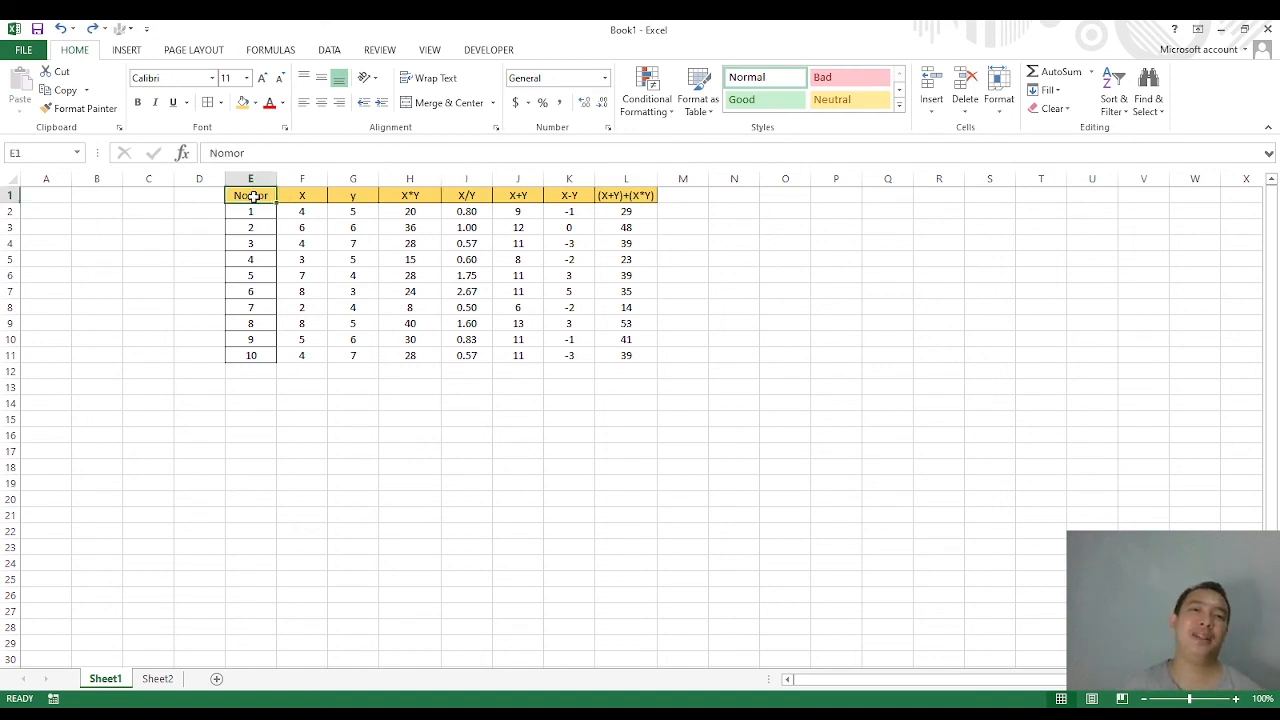
mouse_move(253, 196)
left_mouse_down()
mouse_move(626, 360)
mouse_move(560, 369)
mouse_move(367, 339)
left_mouse_up()
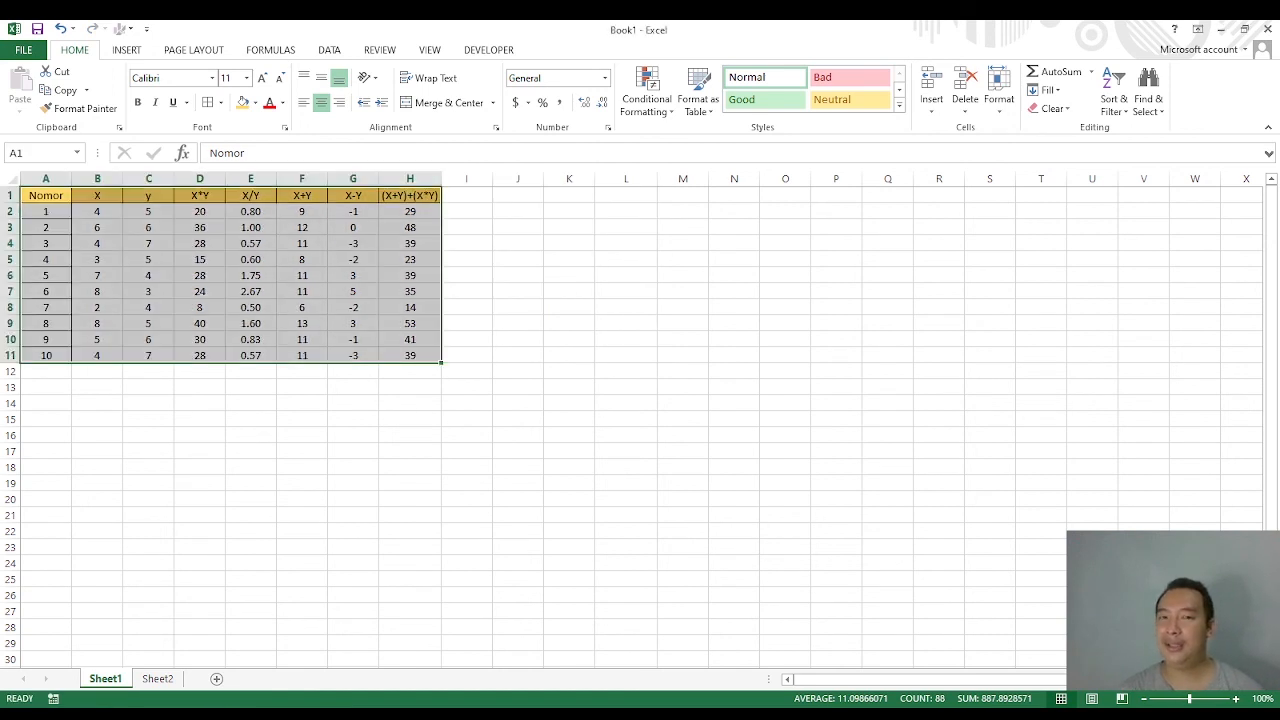
left_click(826, 422)
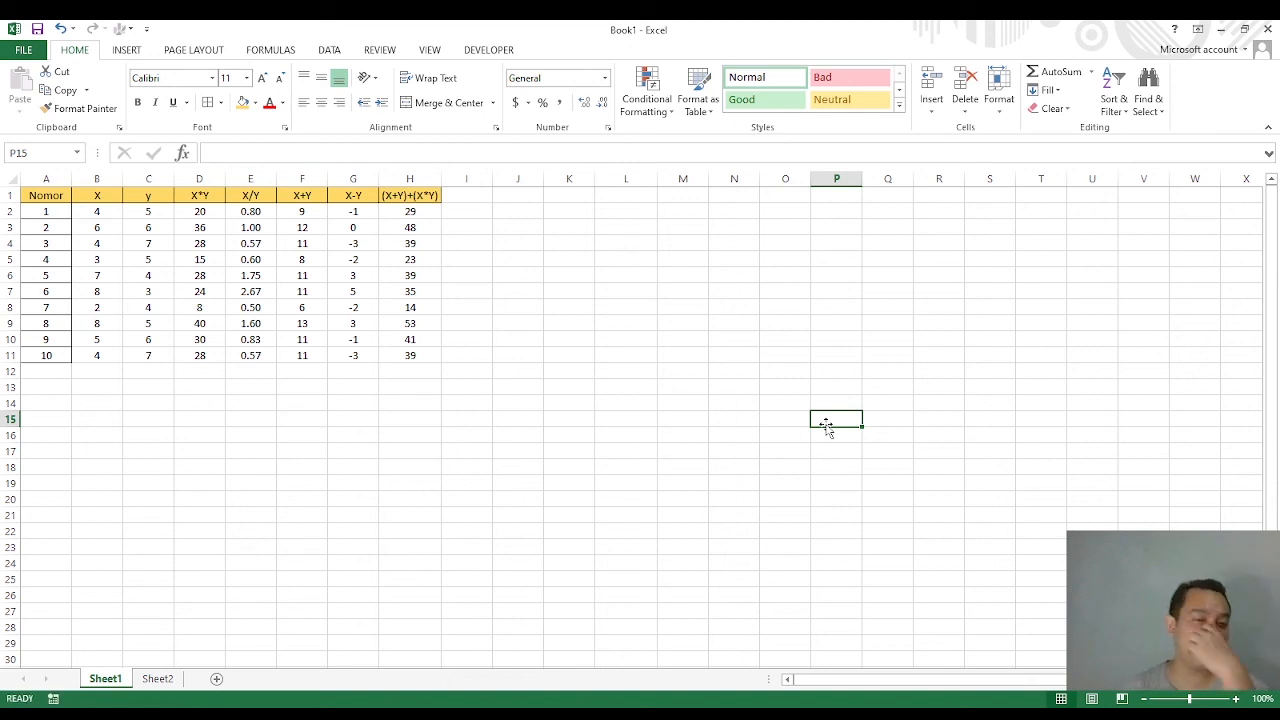
Step: Delete the table record numbered 2 in cells A3:H3, shifting the cells below up
left_click(138, 296)
left_click(306, 465)
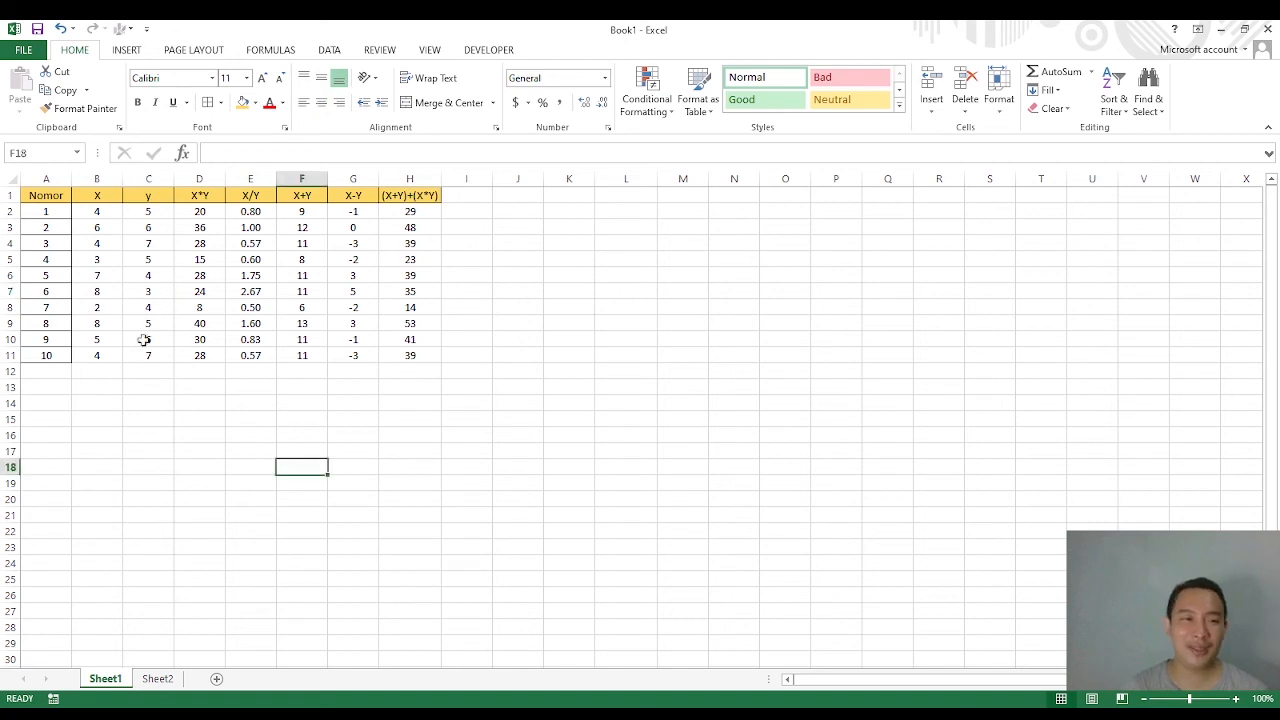
left_click(35, 230)
left_click_drag(35, 230, 425, 220)
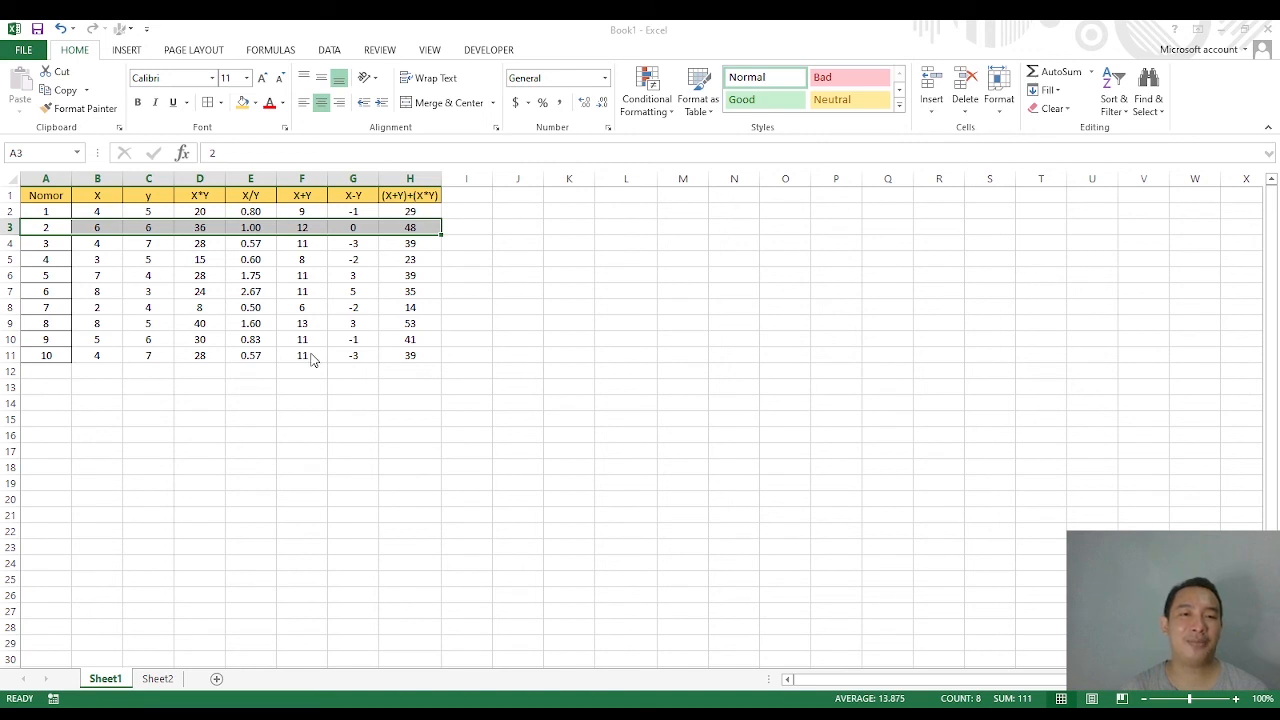
left_click(308, 411)
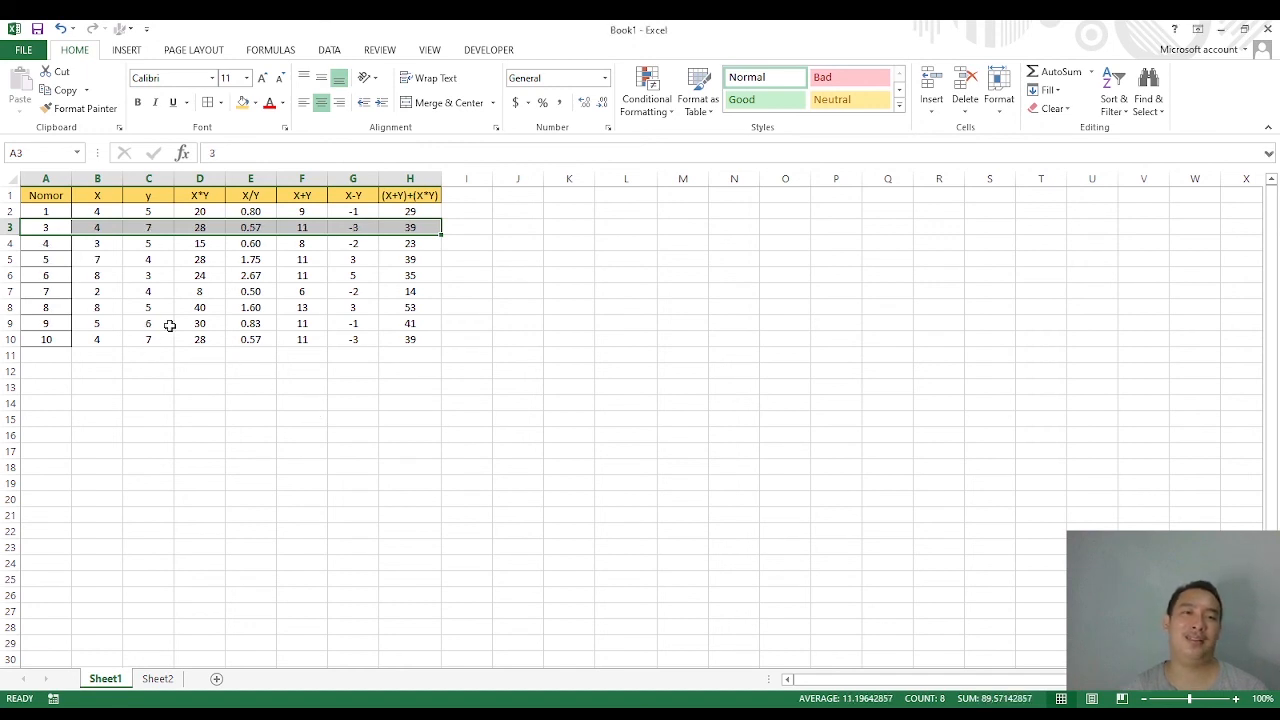
Step: Undo the deletion of the record numbered 2 in the table
left_click(48, 230)
left_click_drag(46, 228, 437, 231)
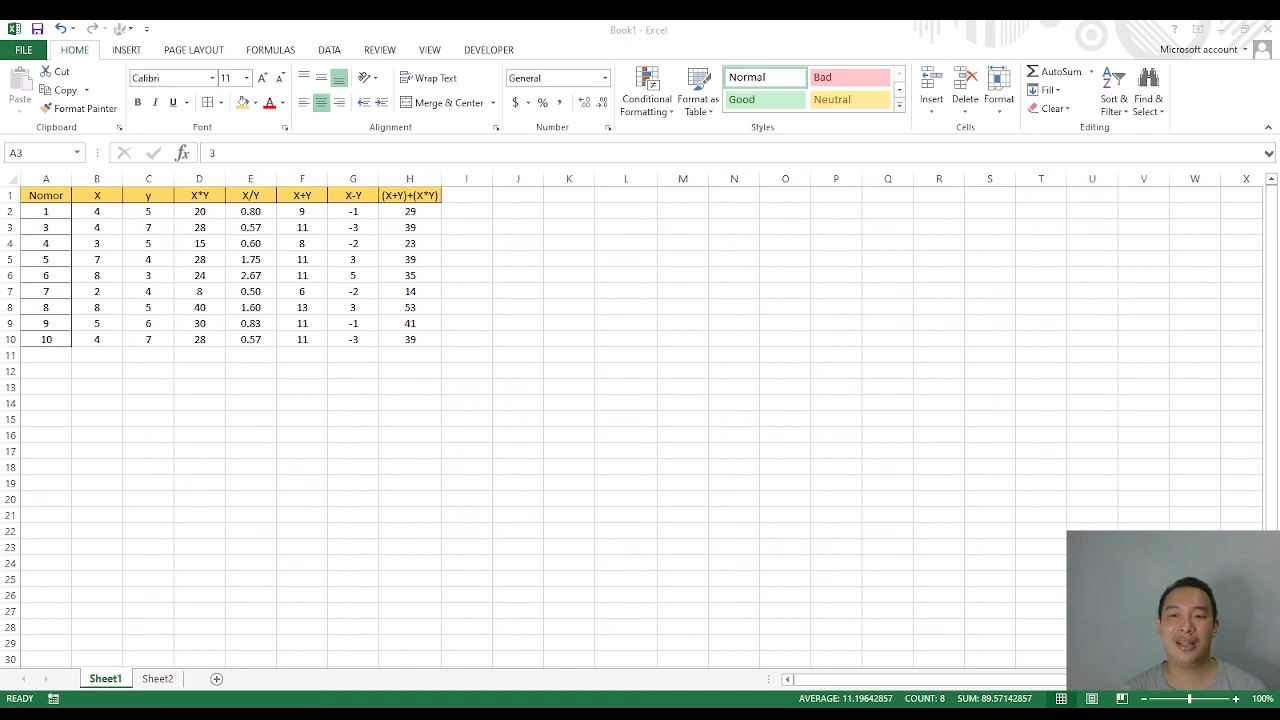
left_click(176, 345)
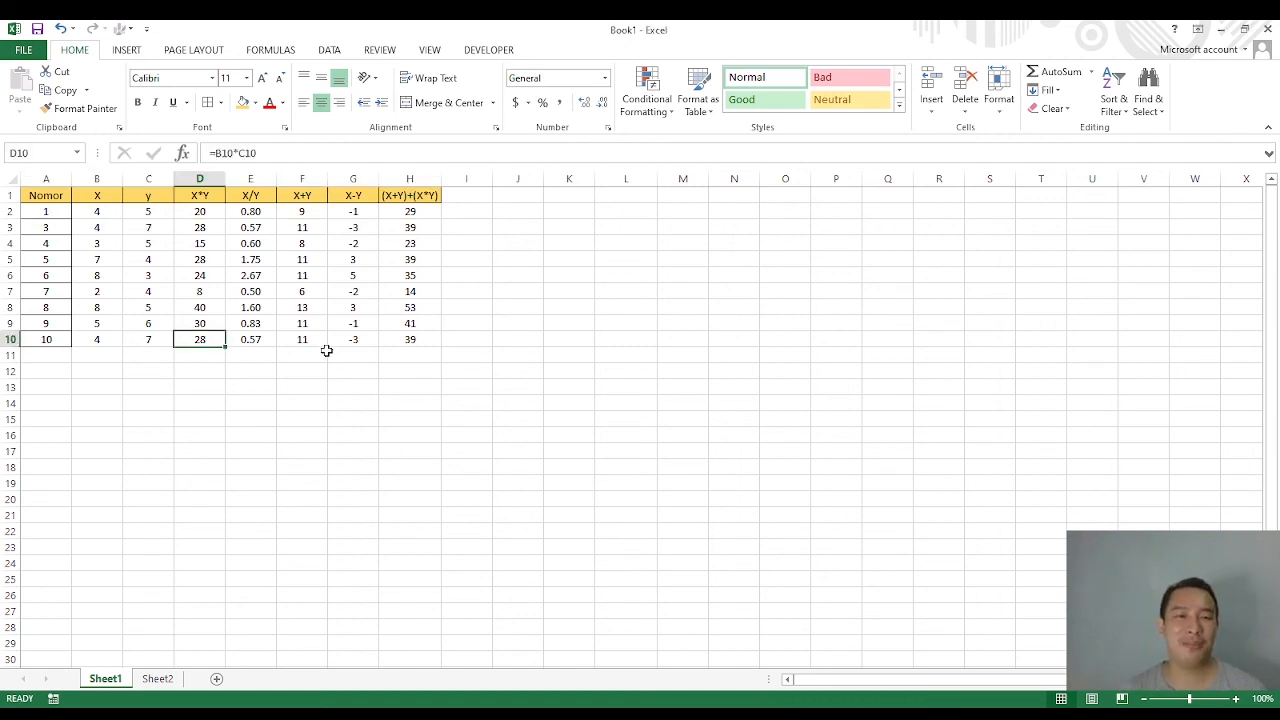
key("ctrl+z")
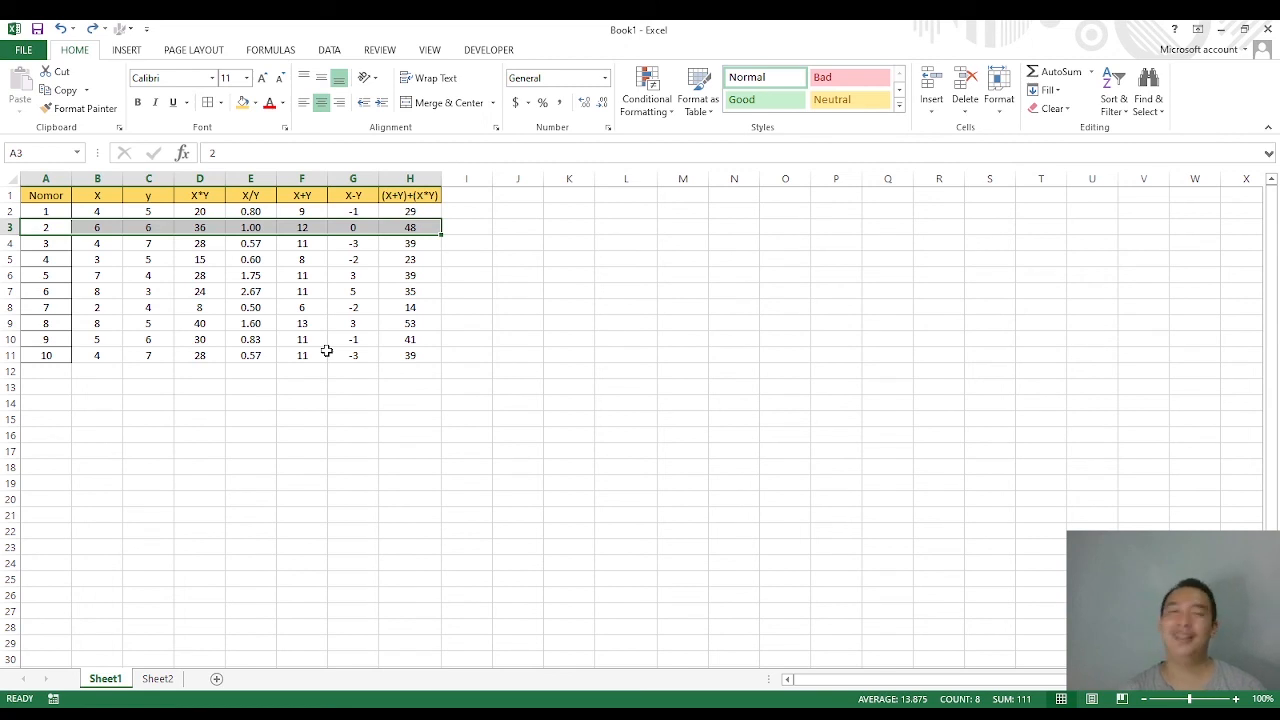